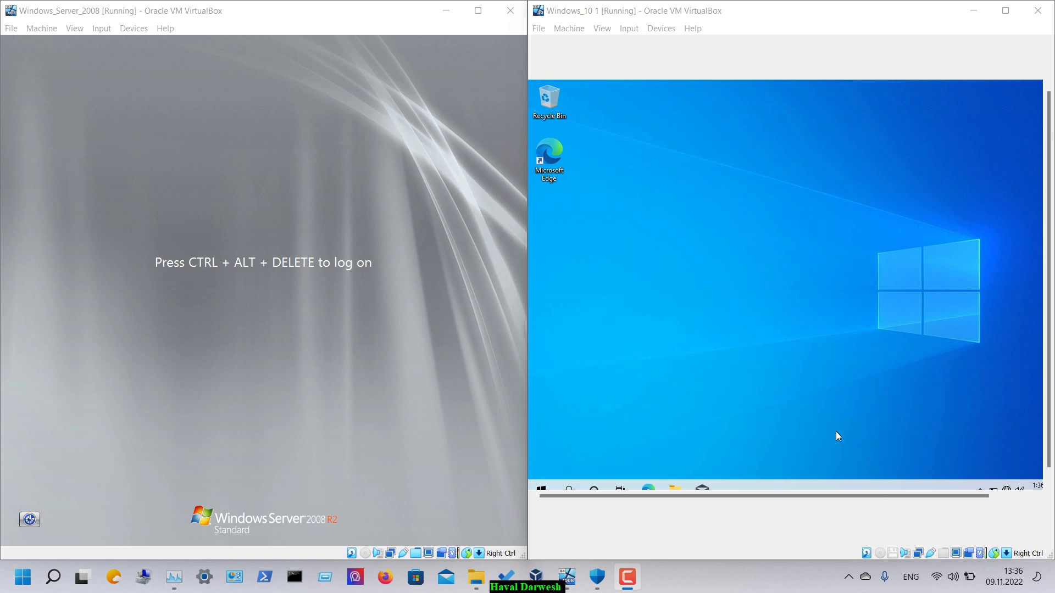
# - Inspect the server VM's first network adapter attachment in its VirtualBox network settings
pyautogui.click(324, 342)
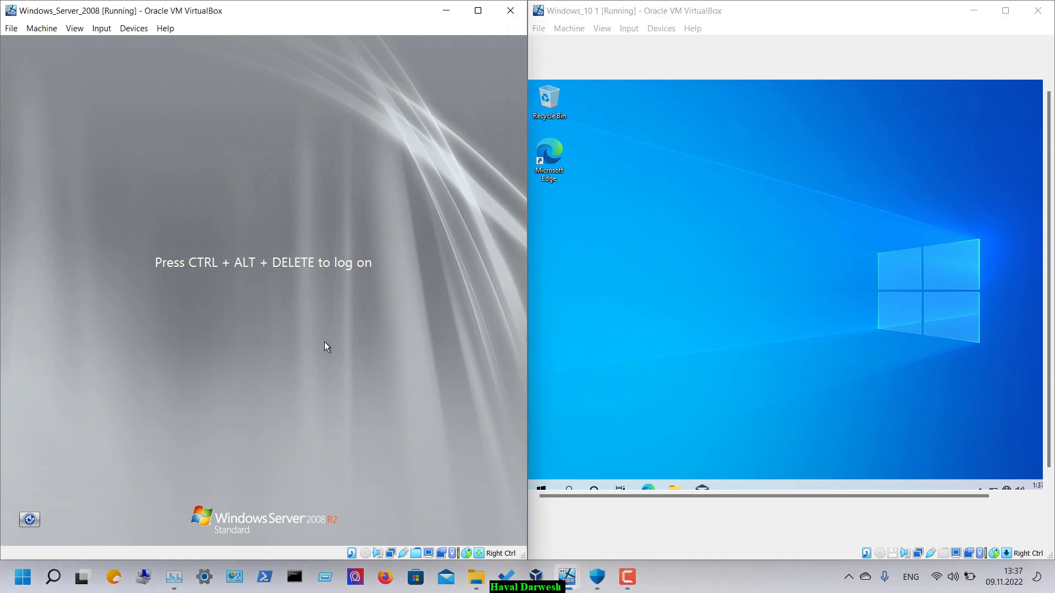
pyautogui.click(122, 30)
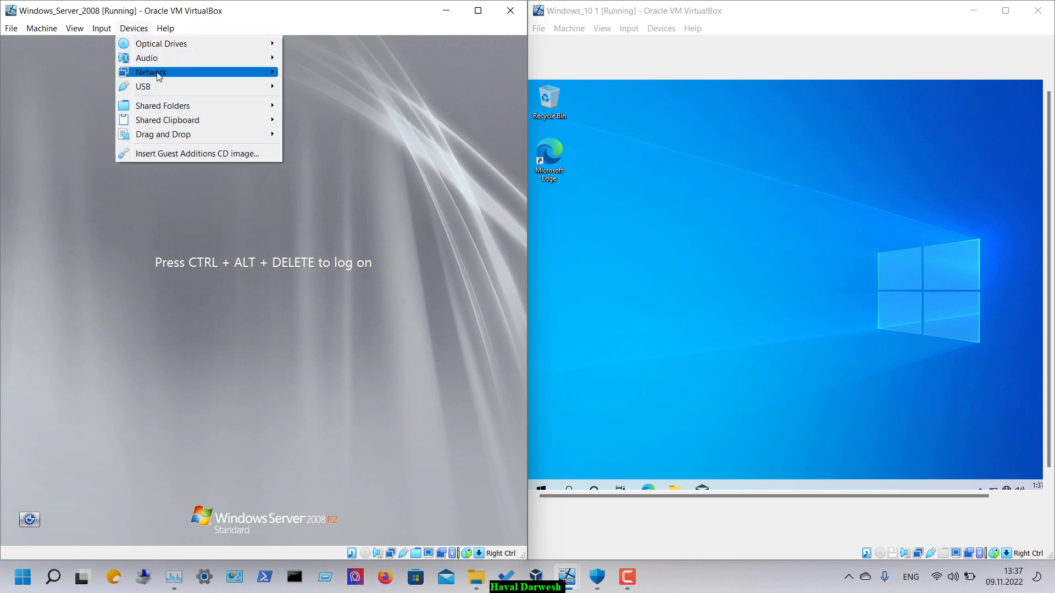
pyautogui.moveTo(273, 76)
pyautogui.click(312, 72)
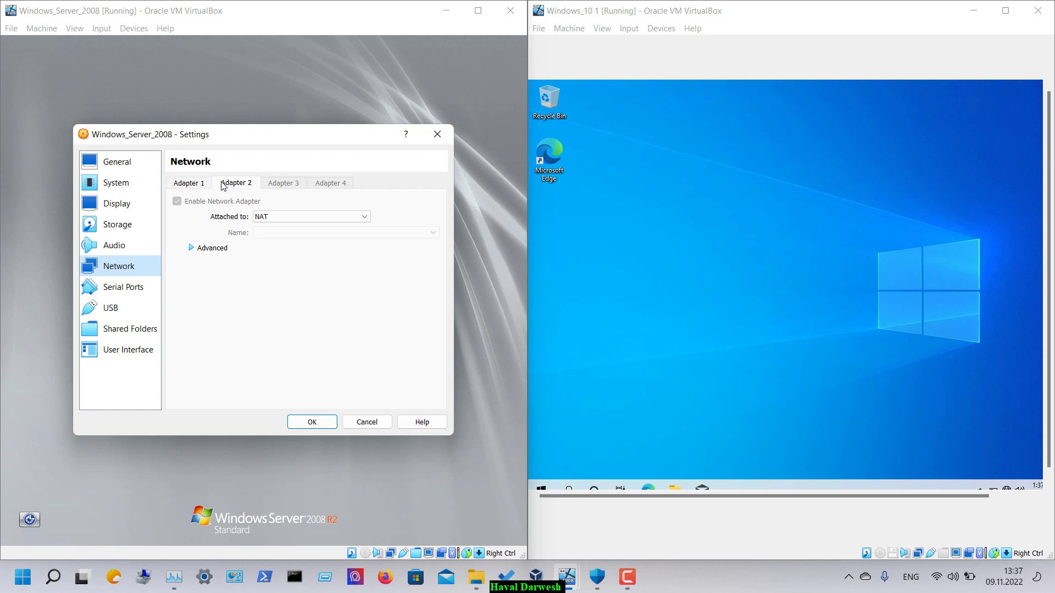
pyautogui.click(195, 184)
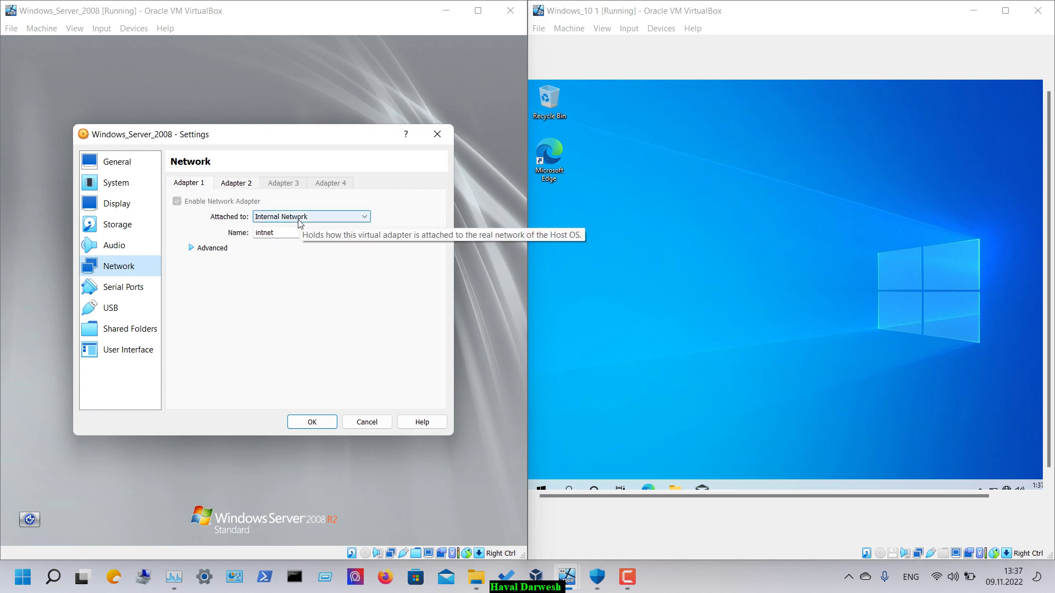
pyautogui.click(658, 585)
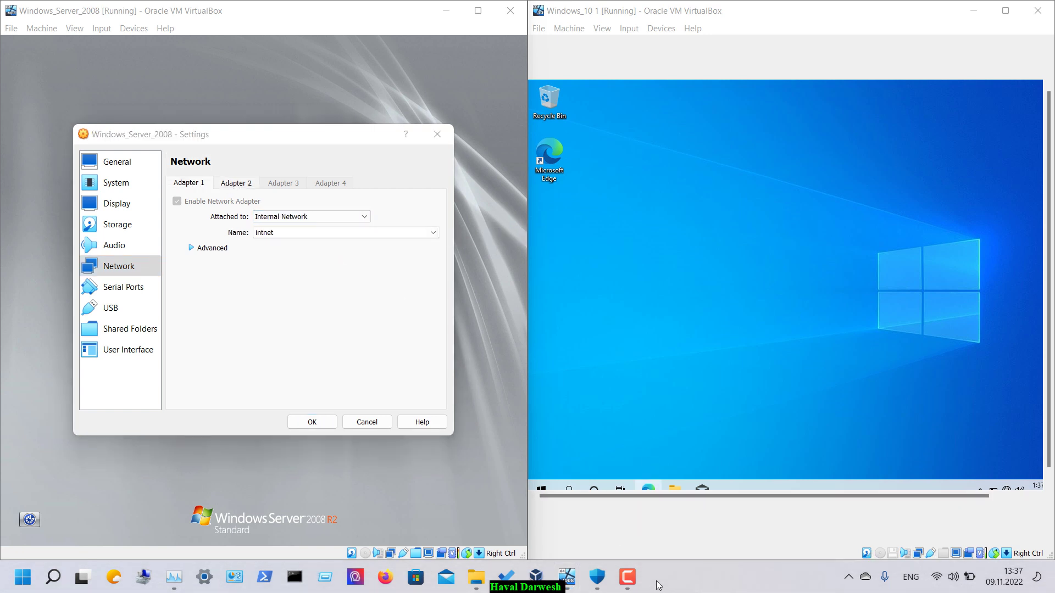
pyautogui.press('super+p')
pyautogui.press('super+p')
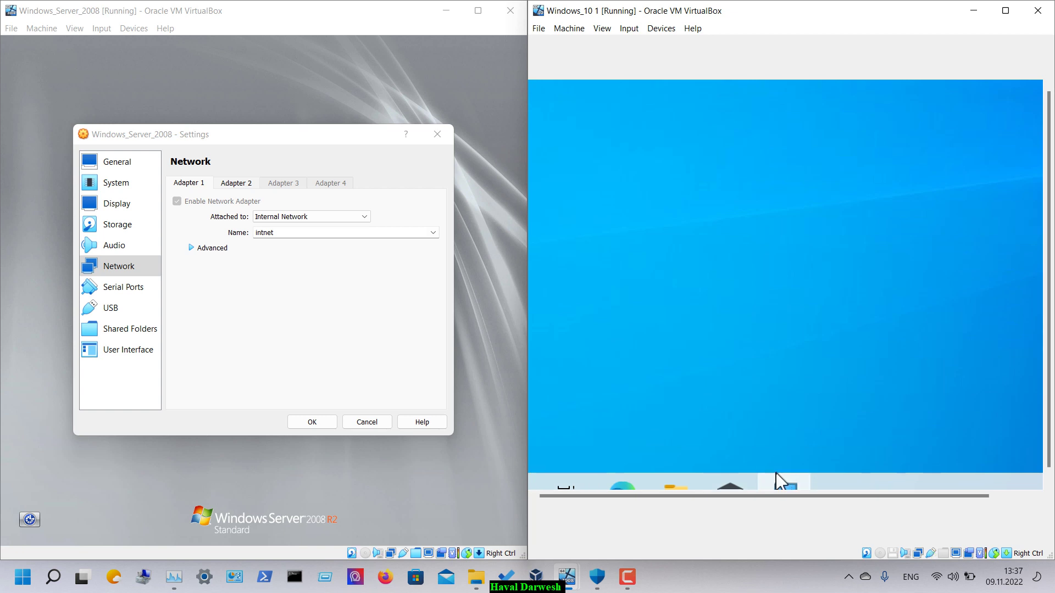
pyautogui.moveTo(724, 479)
pyautogui.press('super+minus')
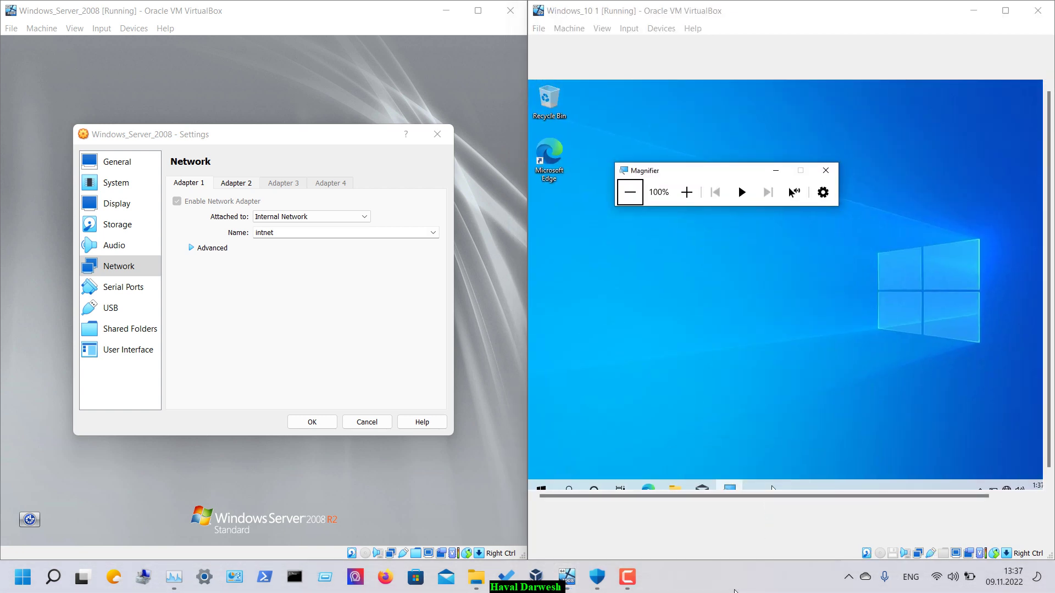
pyautogui.press('super+plus')
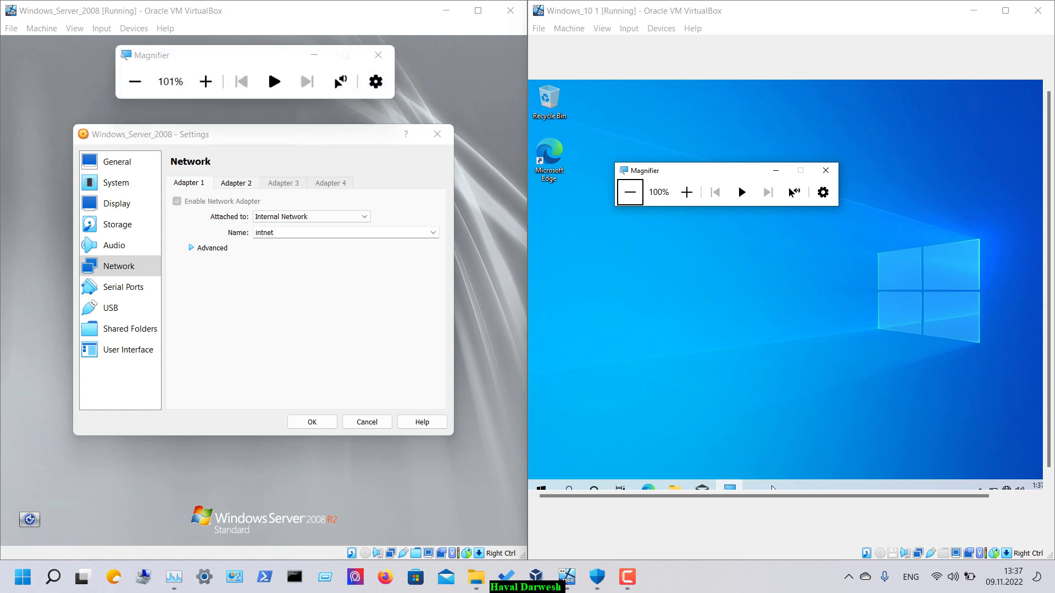
pyautogui.click(218, 82)
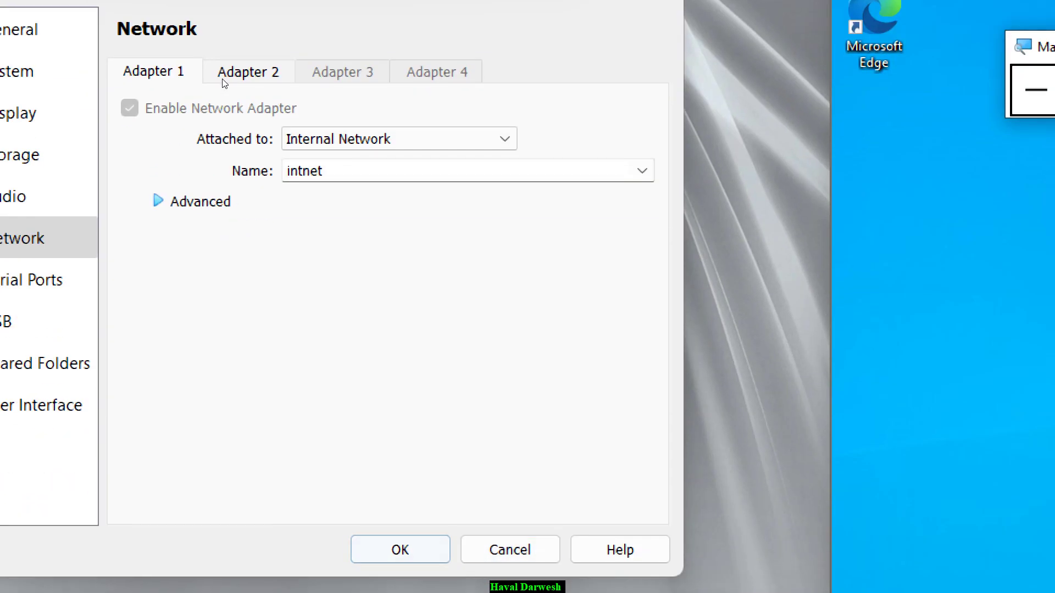
pyautogui.press('Escape')
# - Review the Windows 10 VM's network settings and close them without changes
pyautogui.click(836, 214)
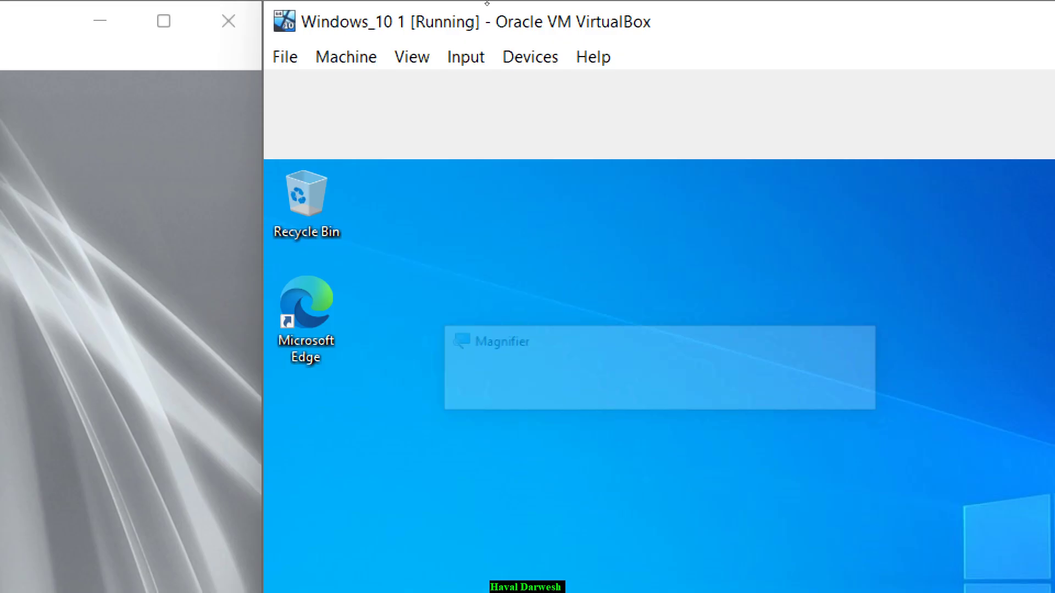
pyautogui.hotkey('alt', 'd')
pyautogui.press('Down')
pyautogui.press('Down')
pyautogui.press('Down')
pyautogui.press('Right')
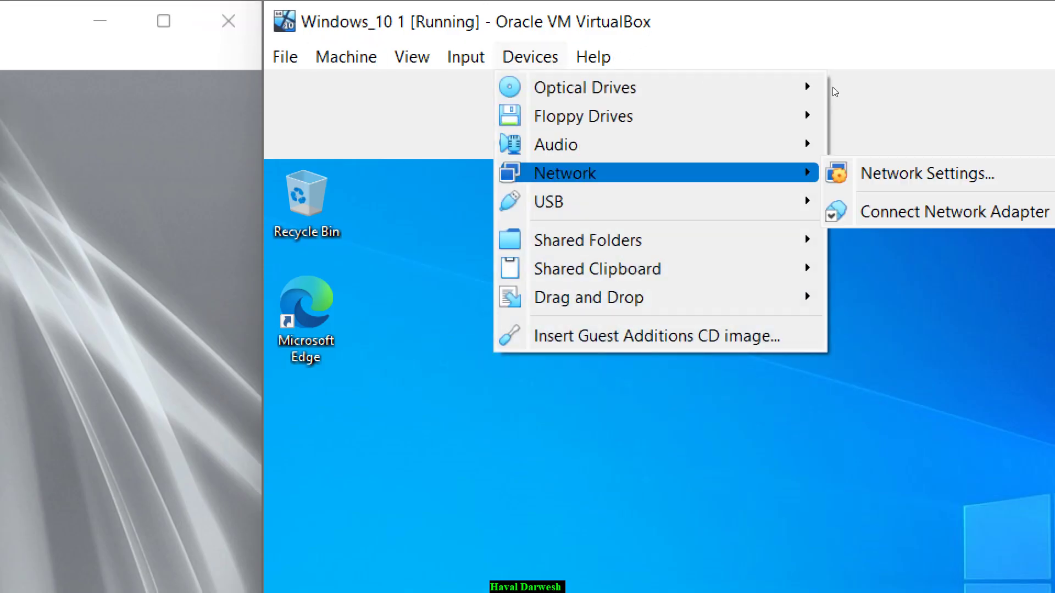
pyautogui.press('Return')
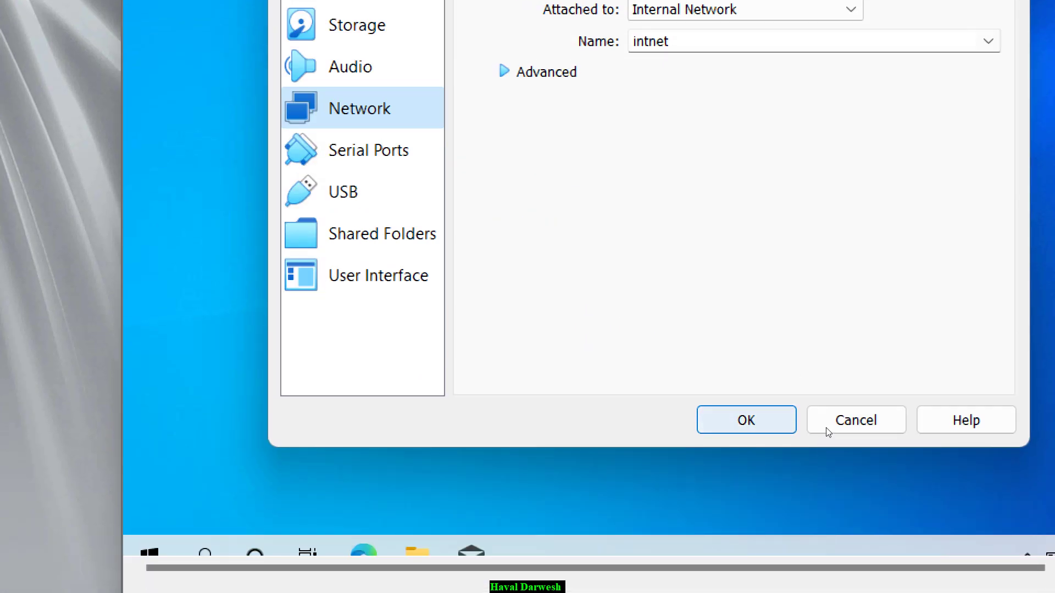
pyautogui.click(827, 430)
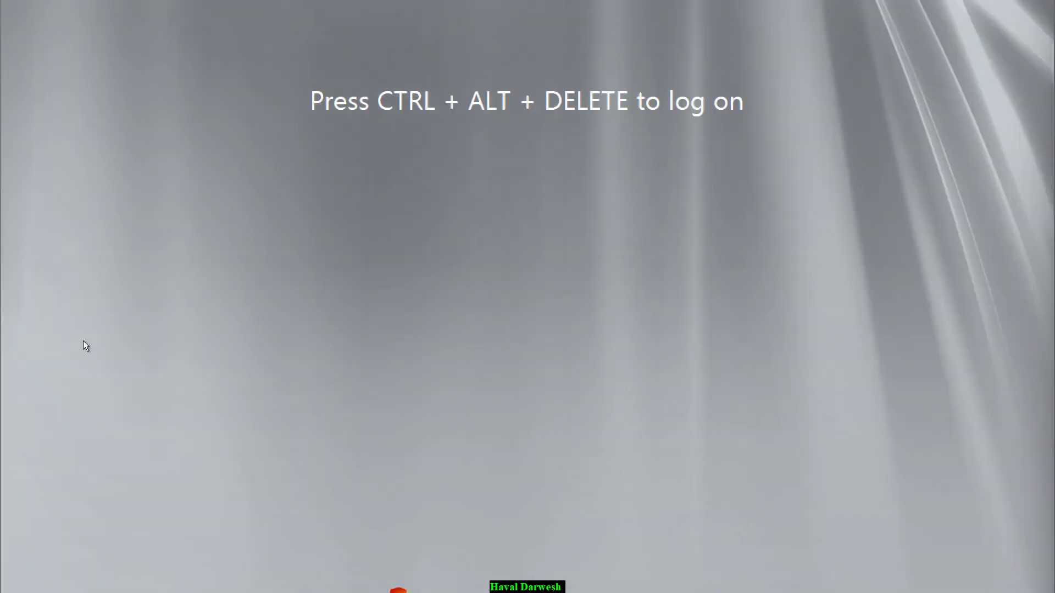
# - Log on to Windows Server 2008 with the Administrator password
pyautogui.hotkey('ctrl', 'alt', 'Delete')
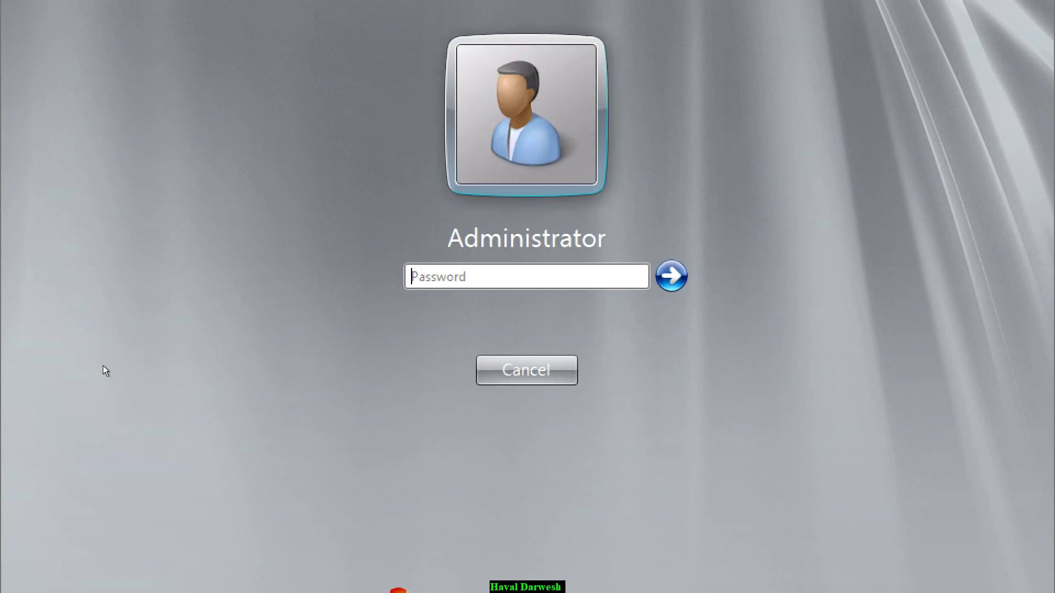
pyautogui.write('••••••••')
pyautogui.press('Return')
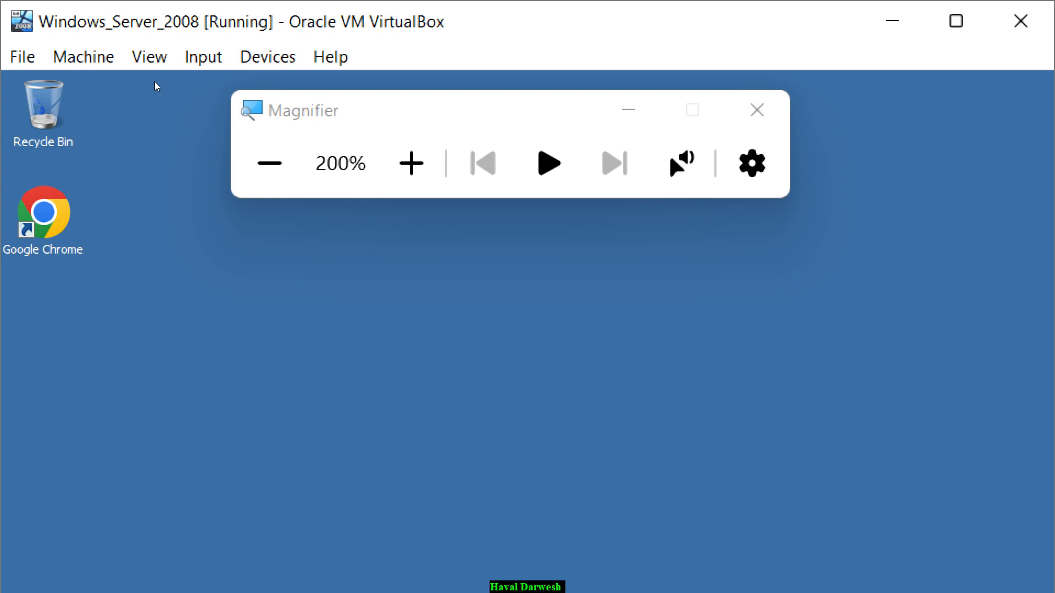
# - Confirm Local Area Connection IPv4 is static 192.168.0.1, mask 255.255.255.0, DNS 127.0.0.1
pyautogui.click(270, 163)
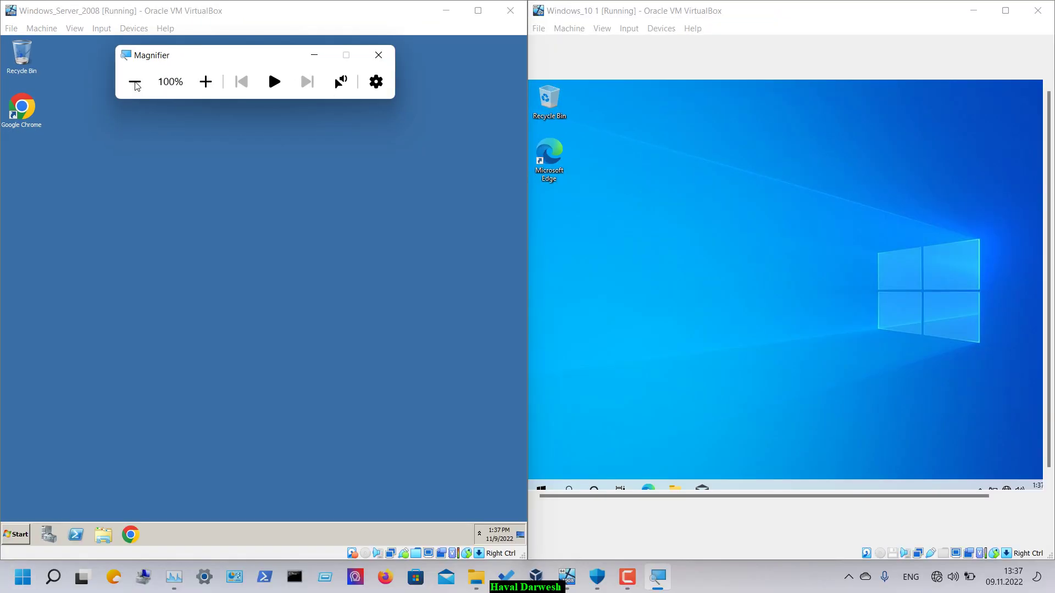
pyautogui.click(16, 534)
pyautogui.click(184, 405)
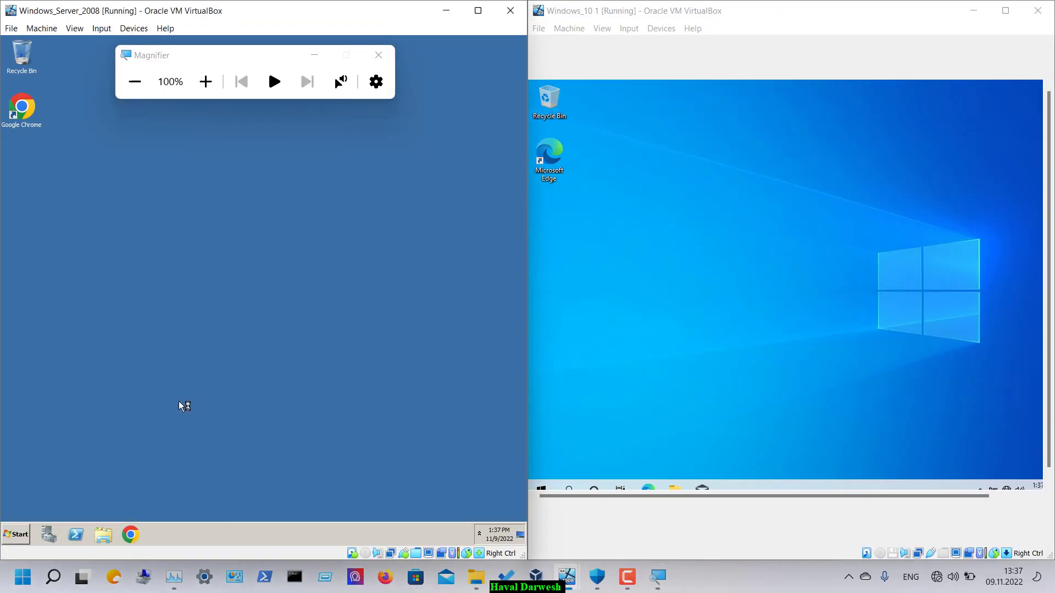
pyautogui.click(164, 249)
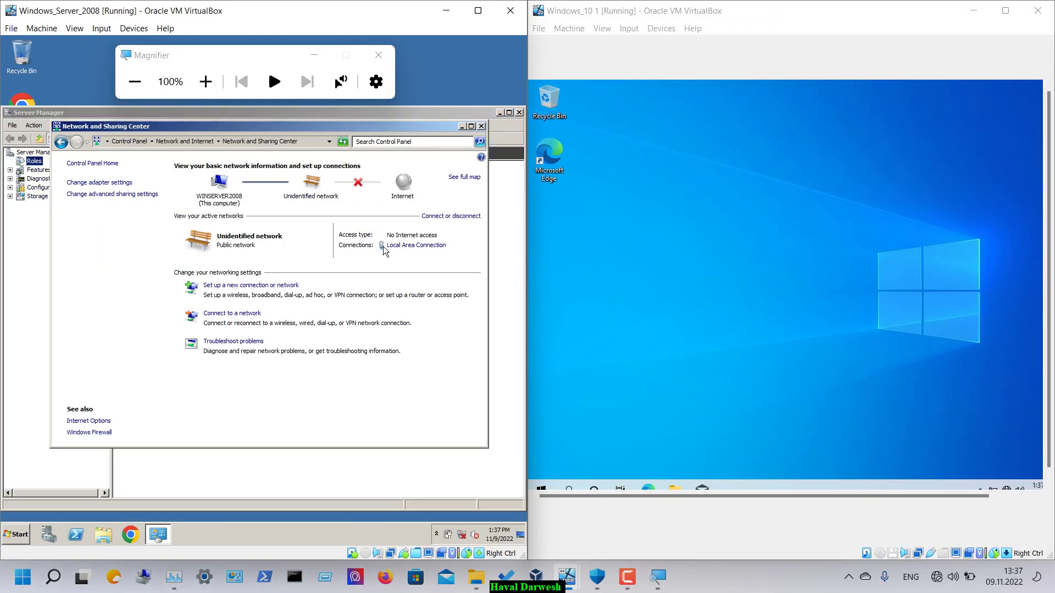
pyautogui.click(407, 249)
pyautogui.click(203, 374)
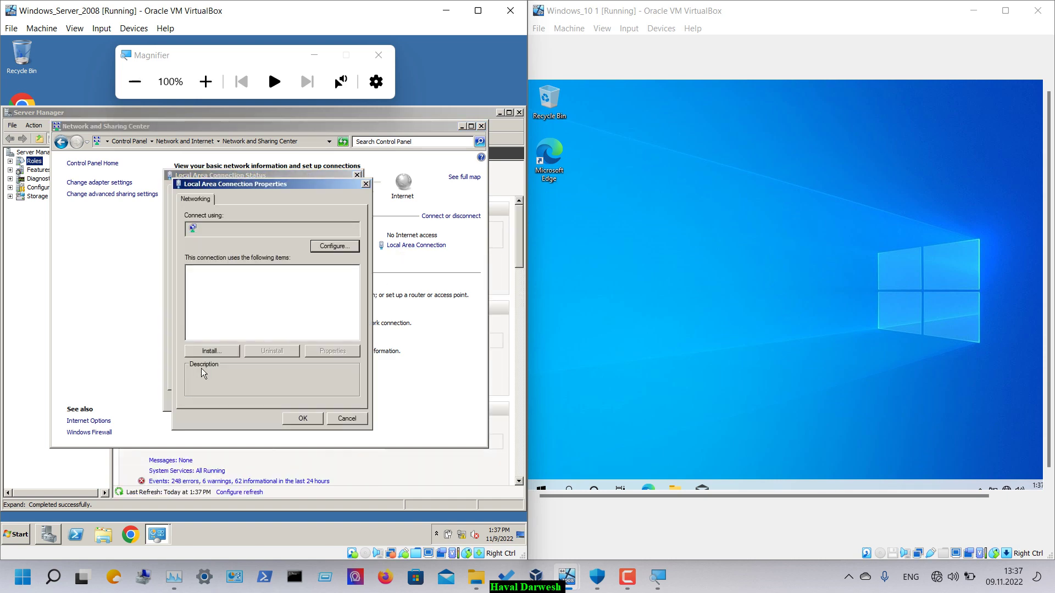
pyautogui.doubleClick(284, 308)
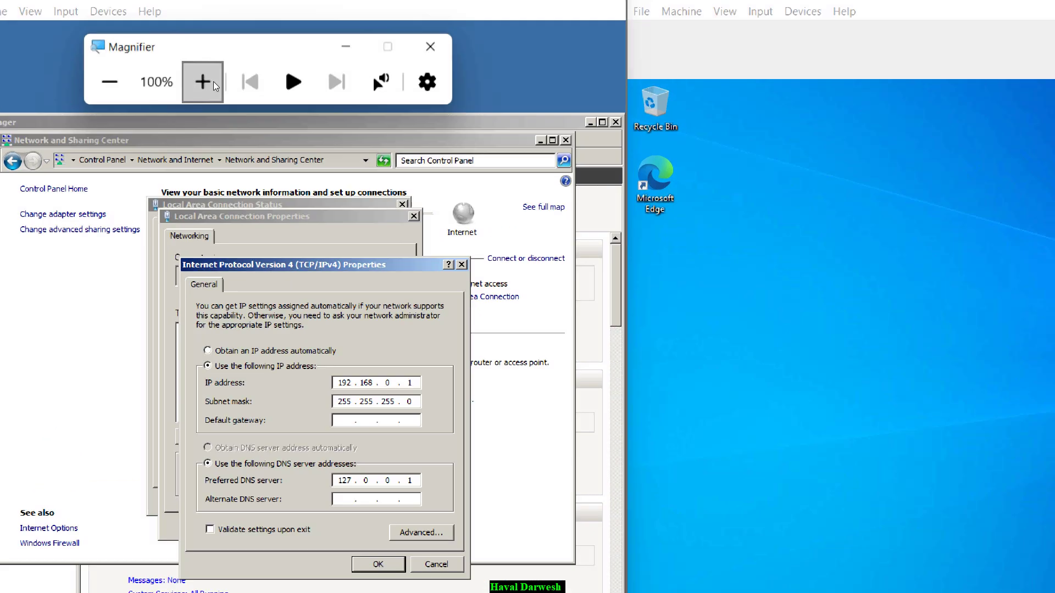
pyautogui.click(213, 81)
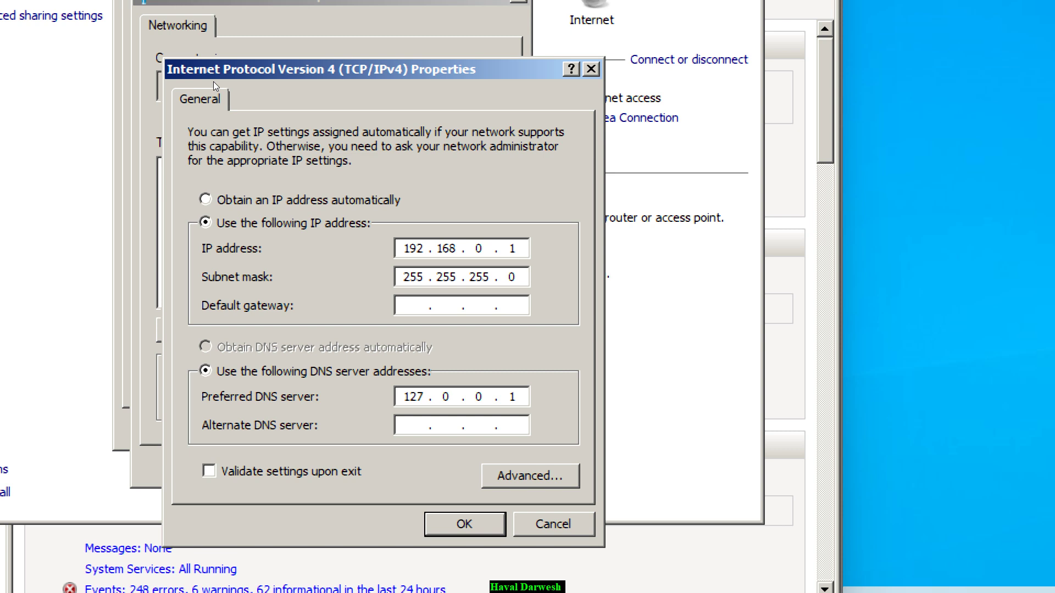
pyautogui.press('Return')
pyautogui.press('Return')
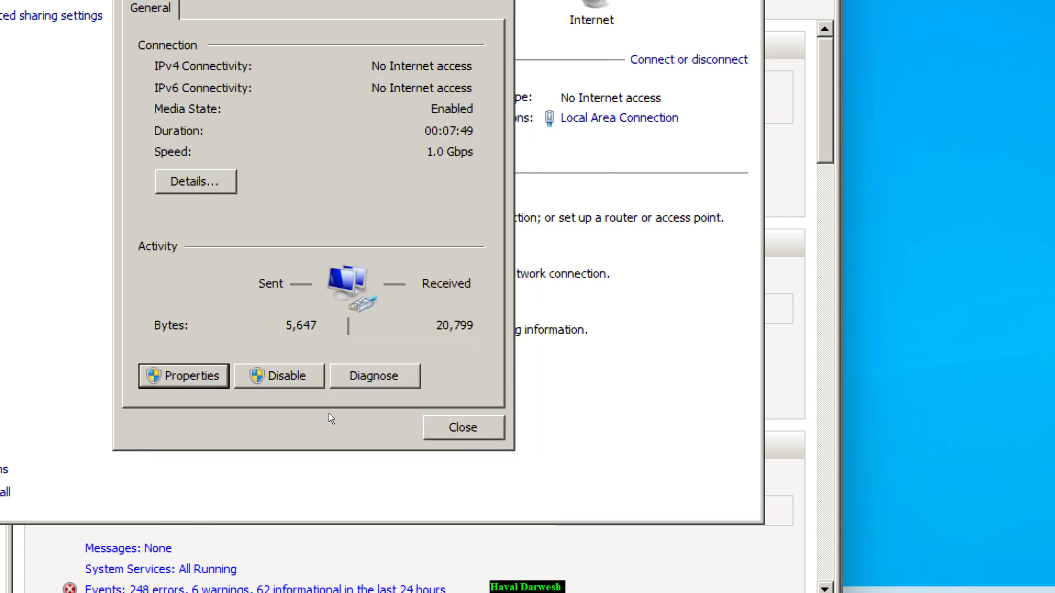
pyautogui.press('Escape')
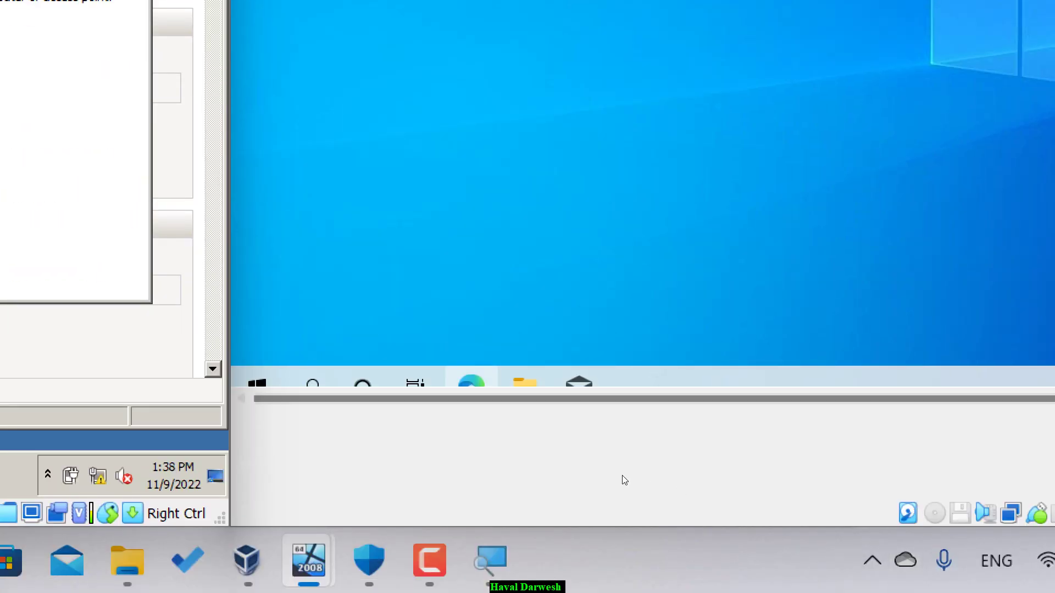
# - Check that the Ethernet adapter's IPv4 address and DNS are obtained automatically
pyautogui.press('super')
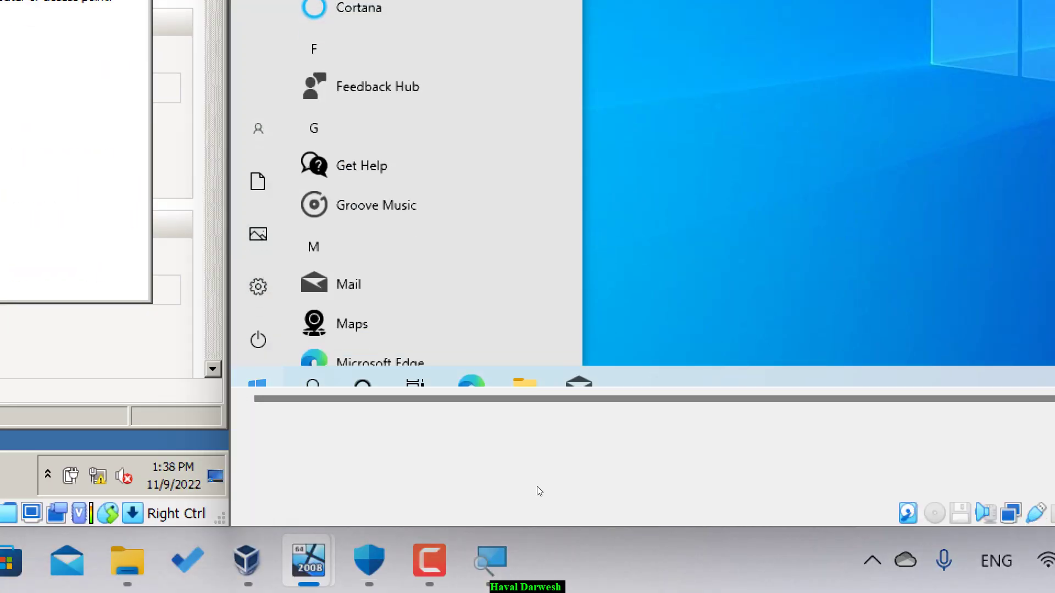
pyautogui.write('control')
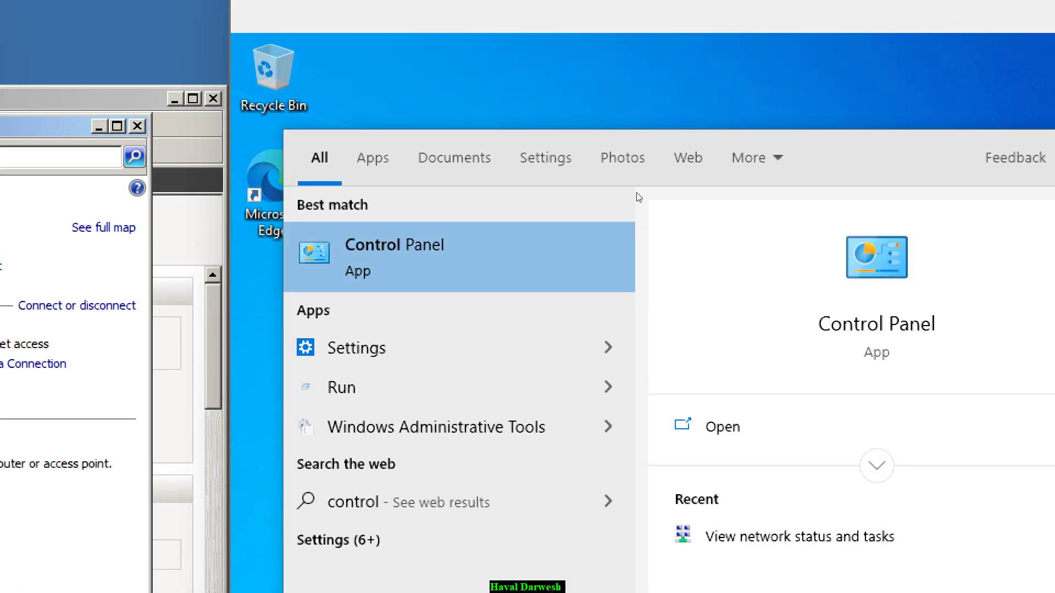
pyautogui.press('Return')
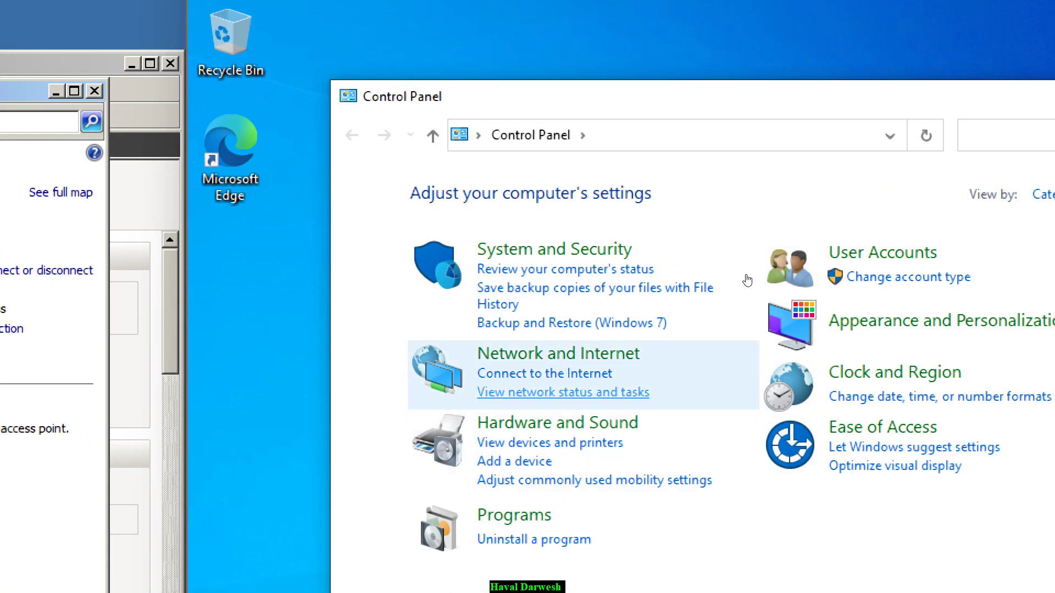
pyautogui.click(600, 427)
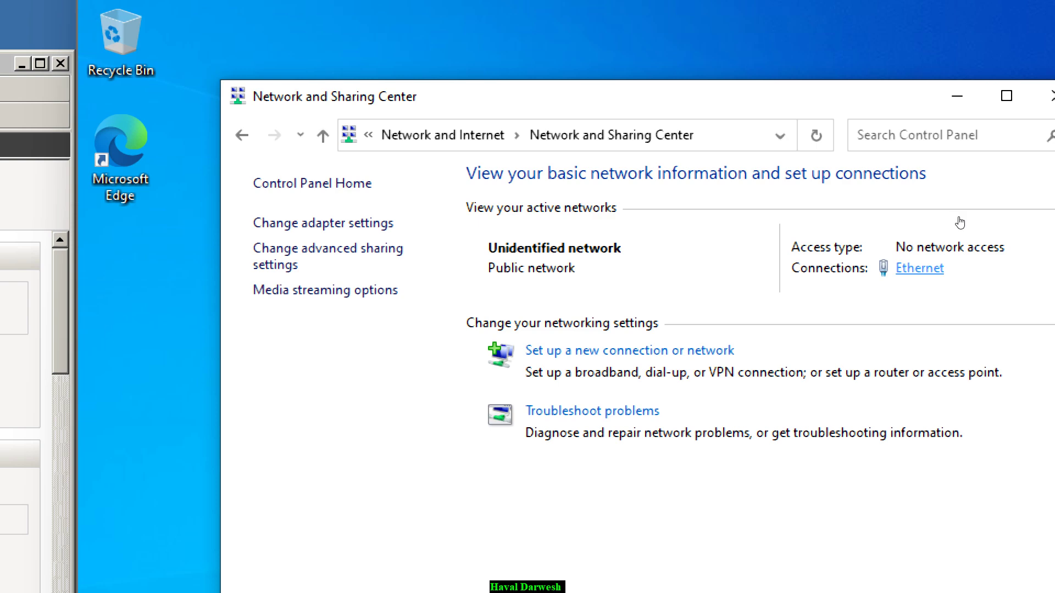
pyautogui.click(1027, 268)
pyautogui.hotkey('shift', 'Tab')
pyautogui.press('space')
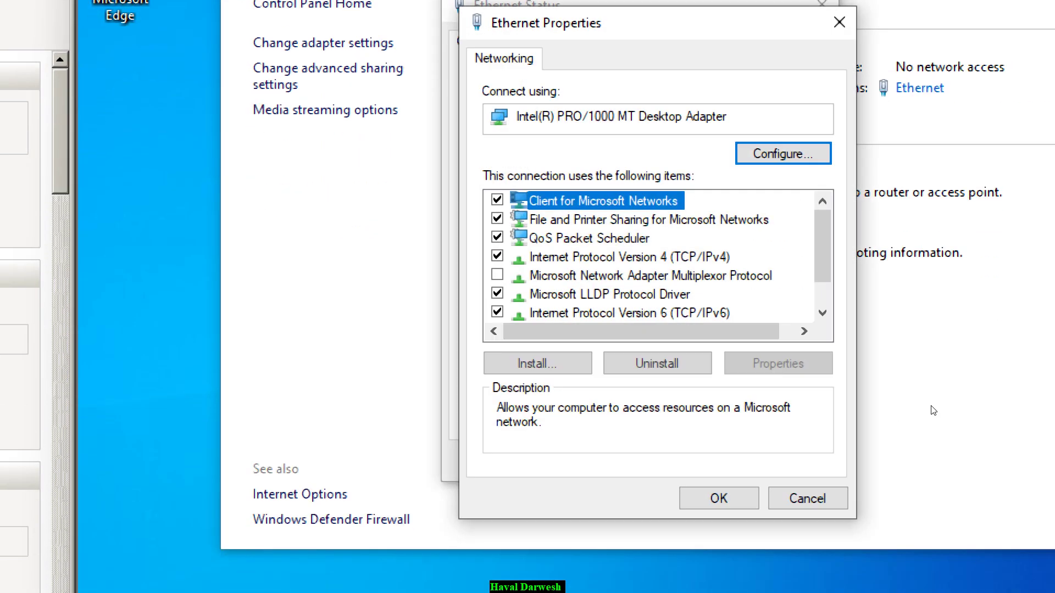
pyautogui.press('Down')
pyautogui.press('Down')
pyautogui.press('Down')
pyautogui.hotkey('alt', 'r')
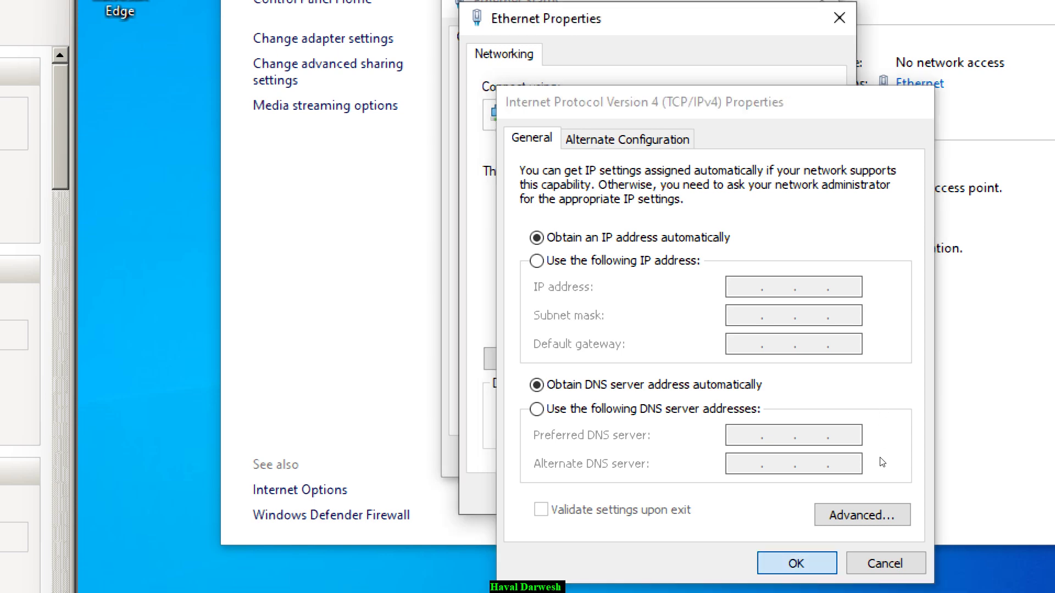
pyautogui.press('Escape')
pyautogui.press('Escape')
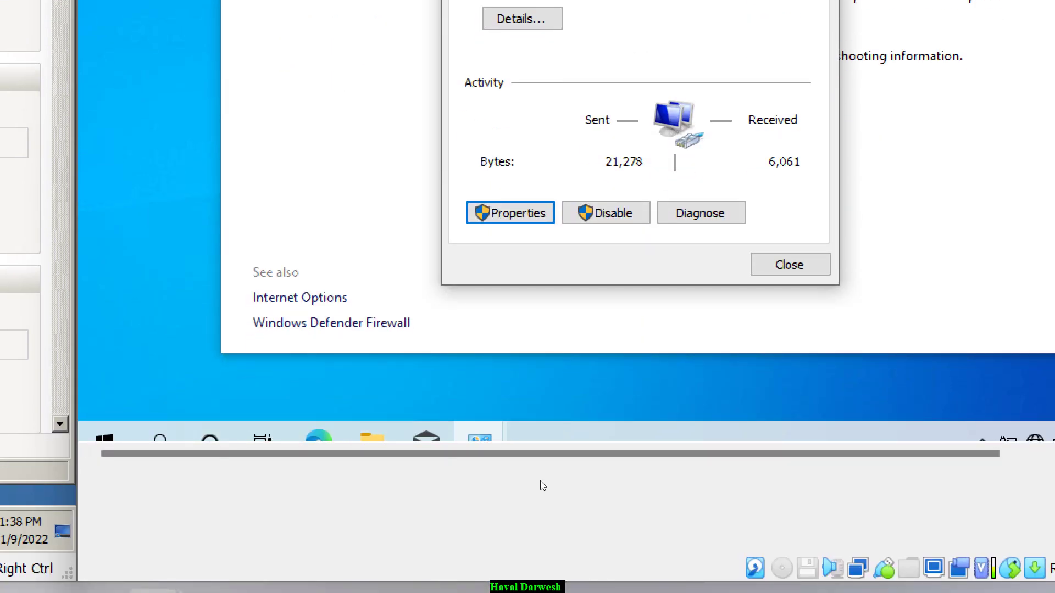
# - Launch Command Prompt from the Start menu search with cmd
pyautogui.press('super')
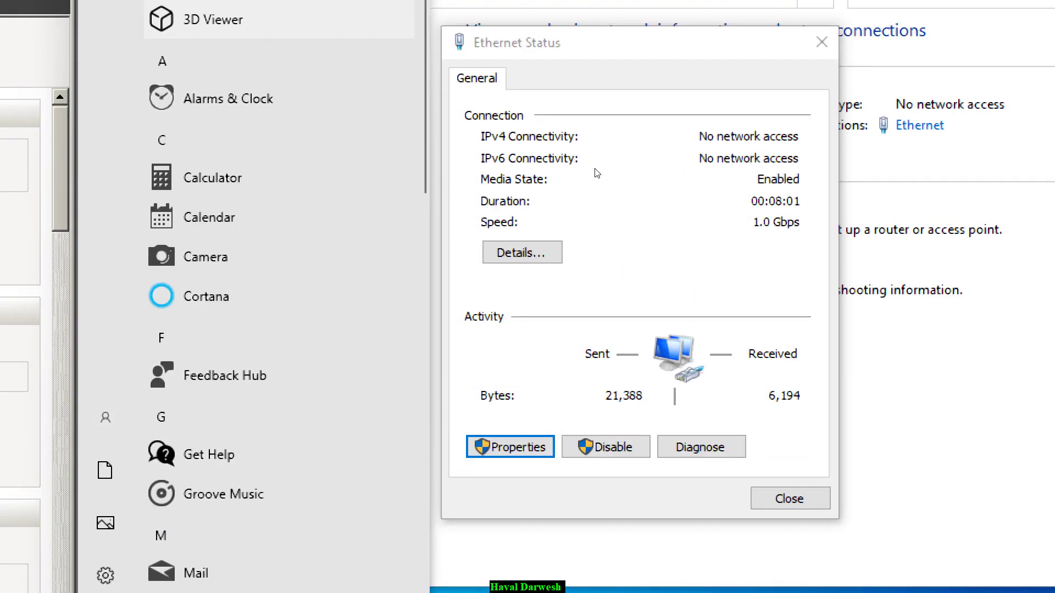
pyautogui.write('cmd')
pyautogui.press('Return')
# - Run ipconfig /all and highlight the DHCP 192.168.0.106 address, subnet mask and DNS 192.168.0.1 lines
pyautogui.write('ipc')
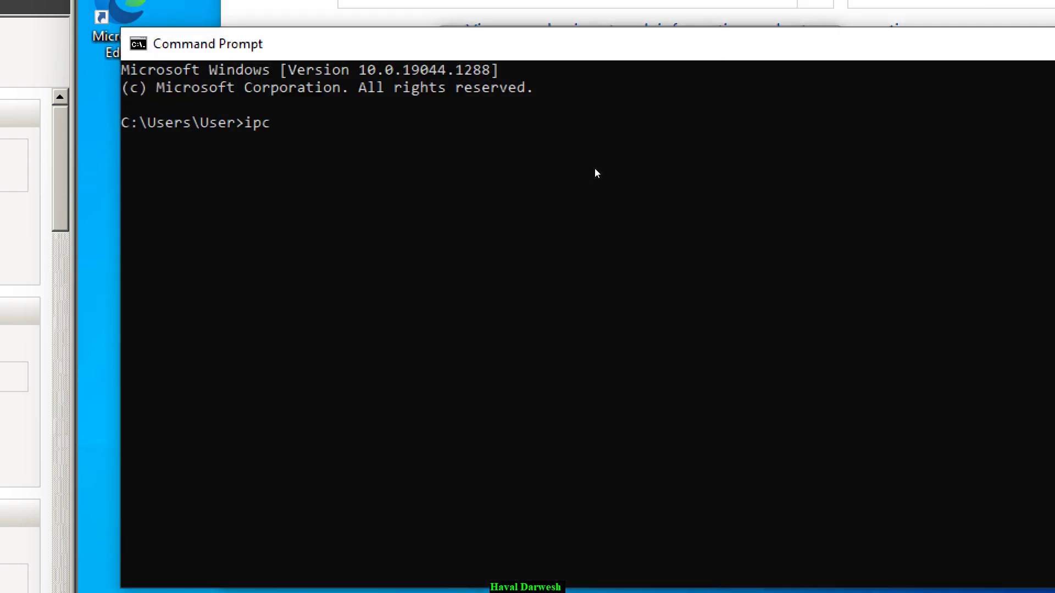
pyautogui.write('onfig /all')
pyautogui.press('Return')
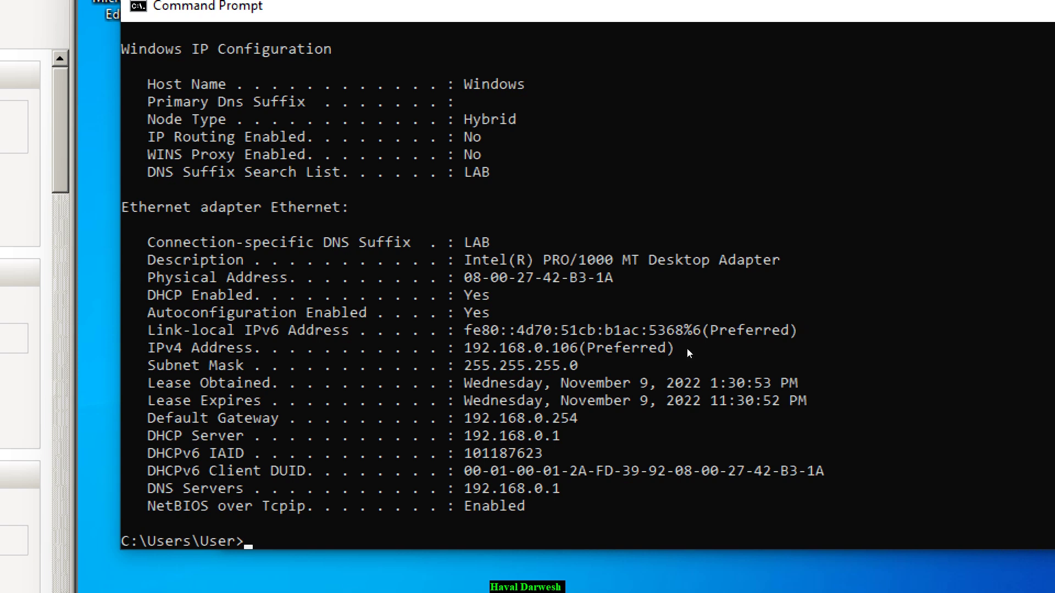
pyautogui.moveTo(138, 295); pyautogui.dragTo(778, 356)
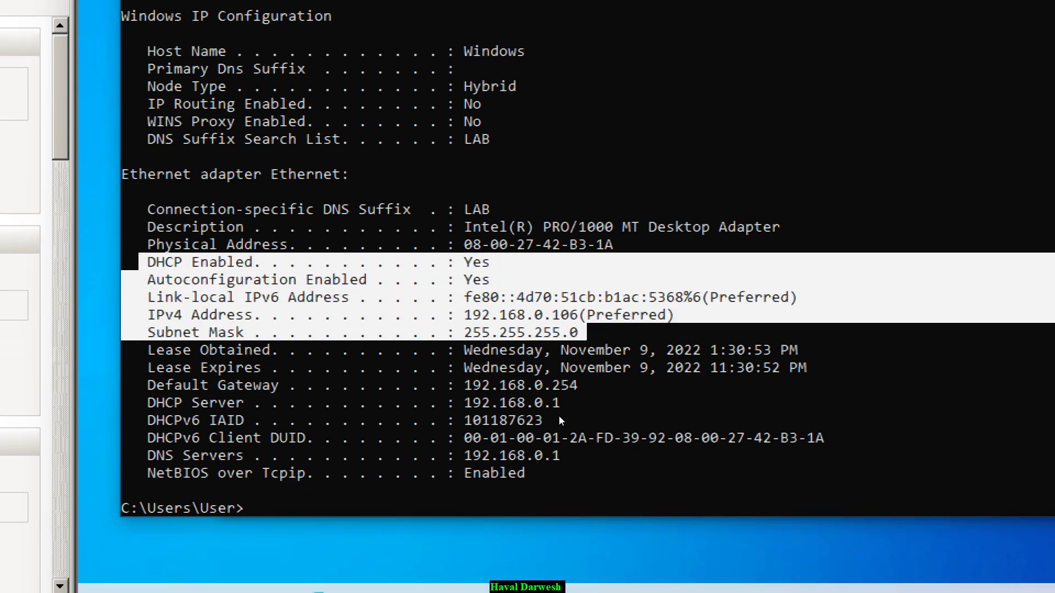
pyautogui.moveTo(565, 440); pyautogui.dragTo(649, 473)
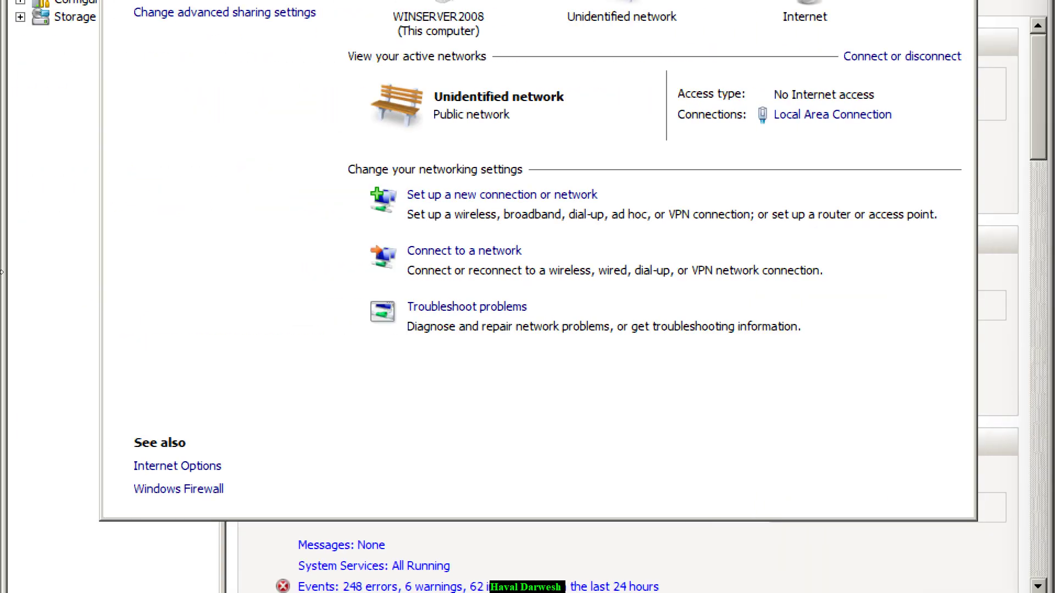
# - View the DHCP scope's Address Leases, showing 192.168.0.104, 192.168.0.105 and 192.168.0.106
pyautogui.hotkey('alt', 'F4')
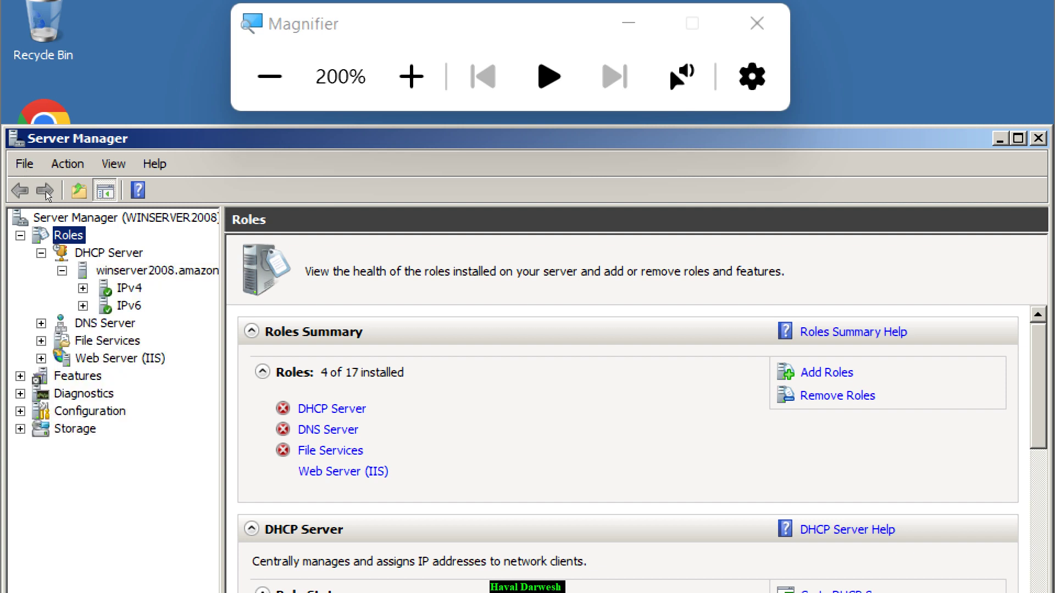
pyautogui.click(187, 323)
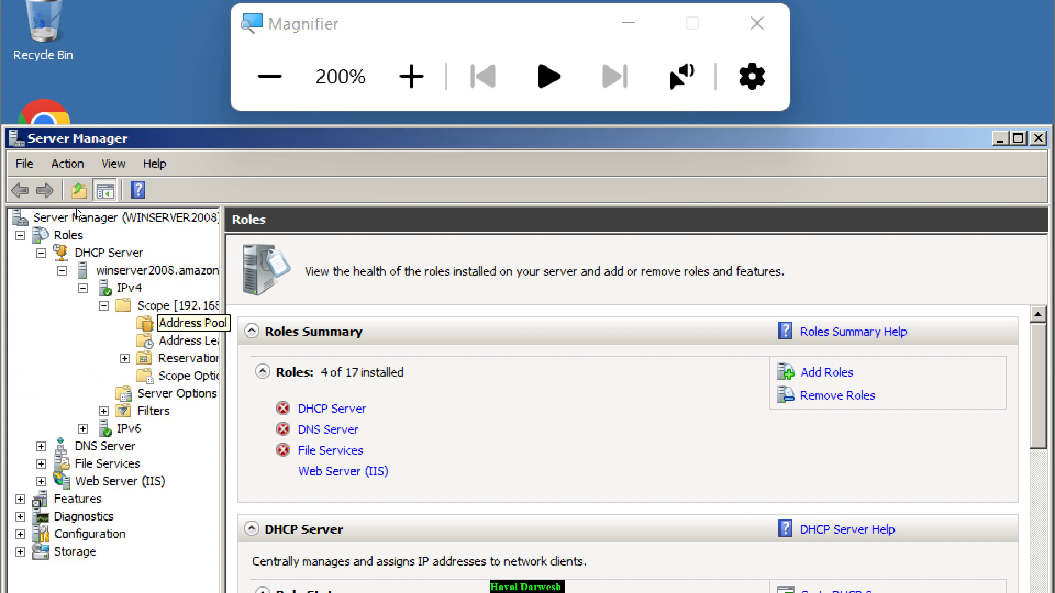
pyautogui.press('Down')
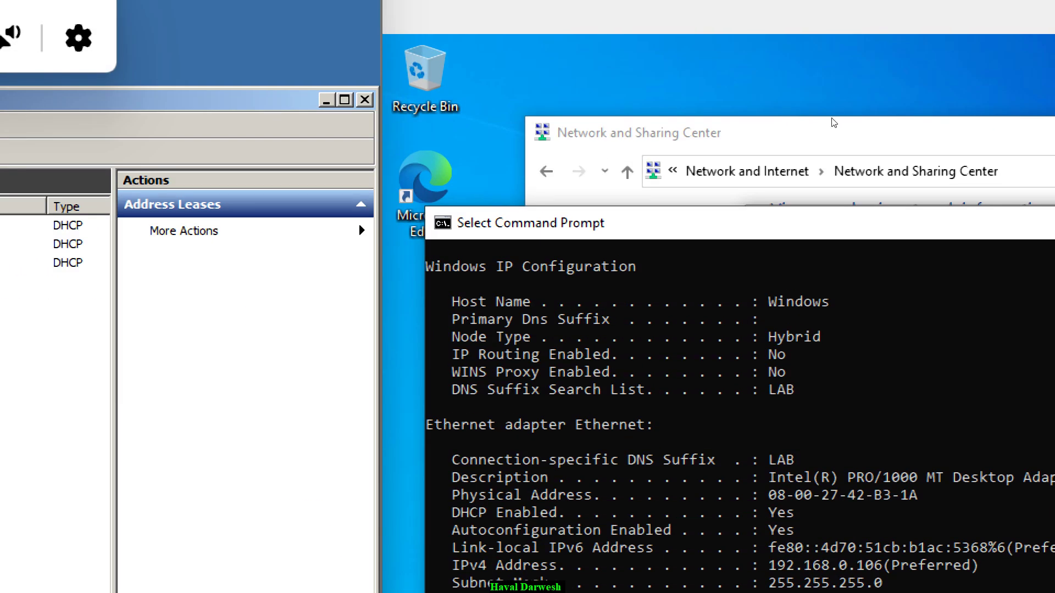
# - Enter static IPv4 address 192.168.0.10 with preferred DNS 192.168.0.1 on the Ethernet adapter
pyautogui.click(822, 136)
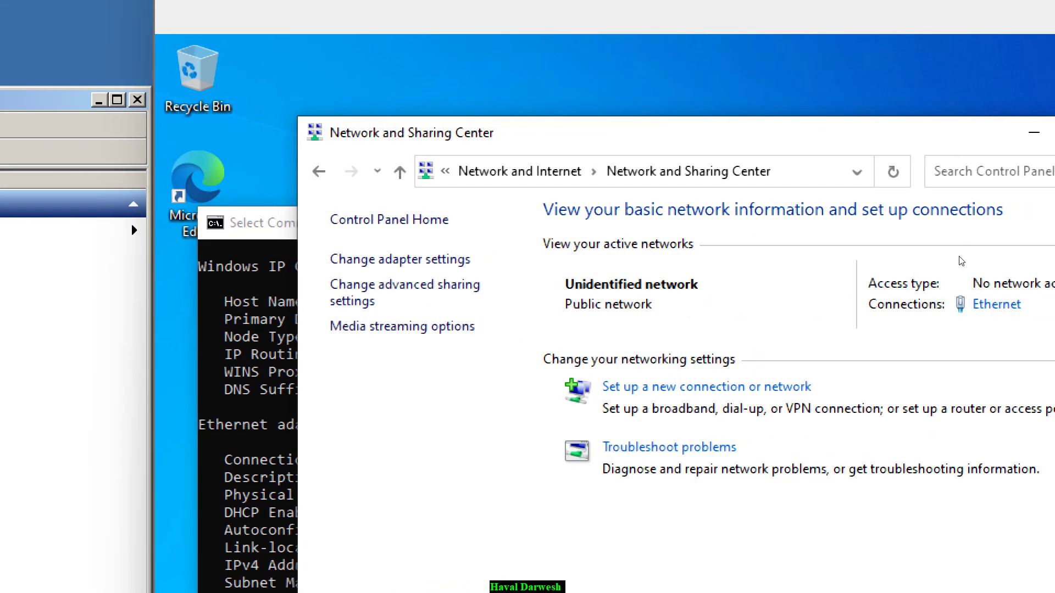
pyautogui.click(989, 305)
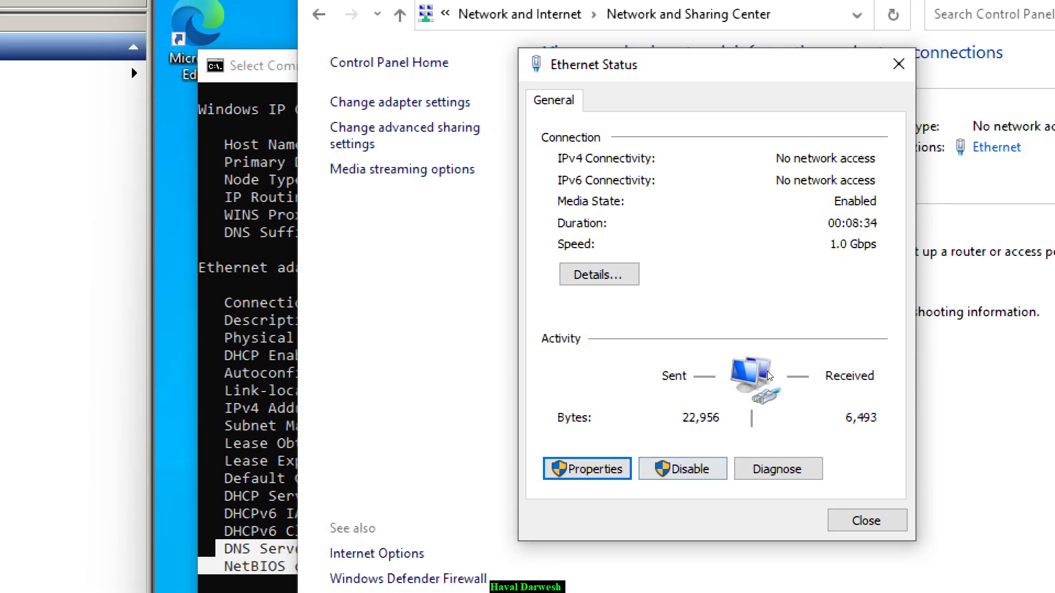
pyautogui.click(586, 468)
pyautogui.doubleClick(823, 313)
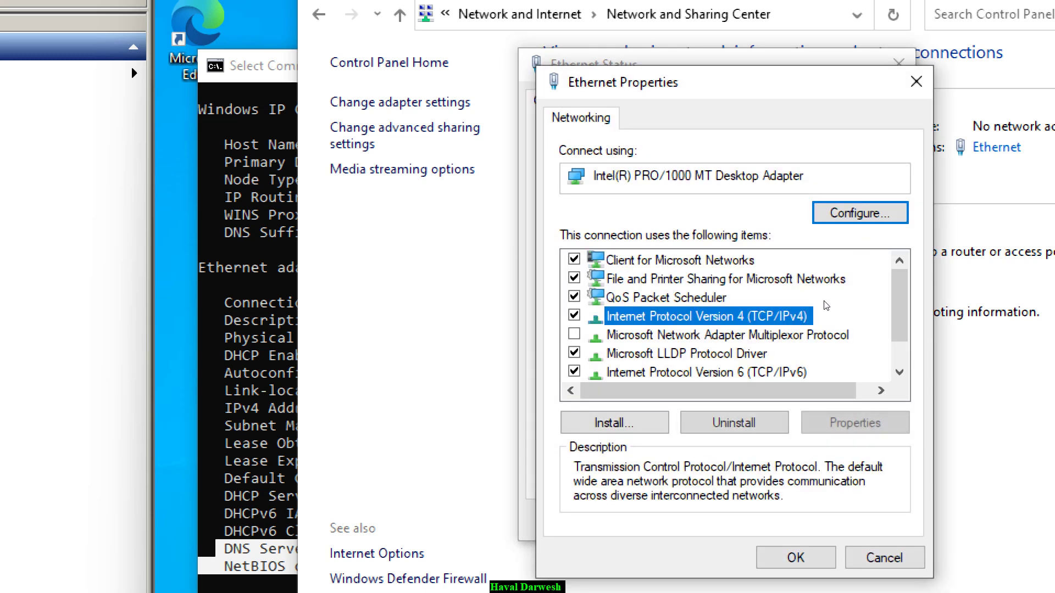
pyautogui.hotkey('alt', 's')
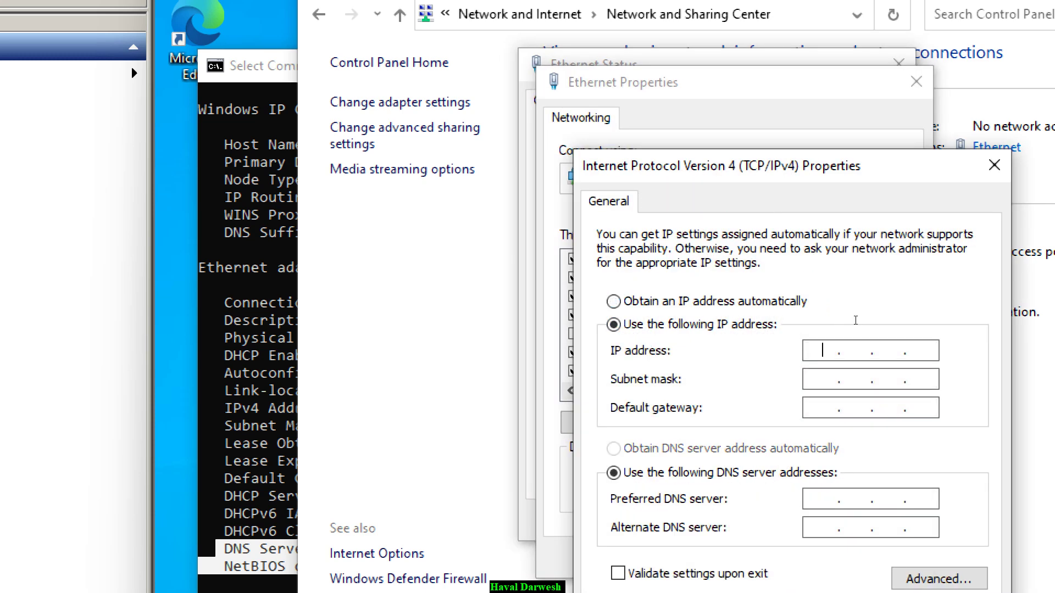
pyautogui.write('192 . 168 . 0 . ')
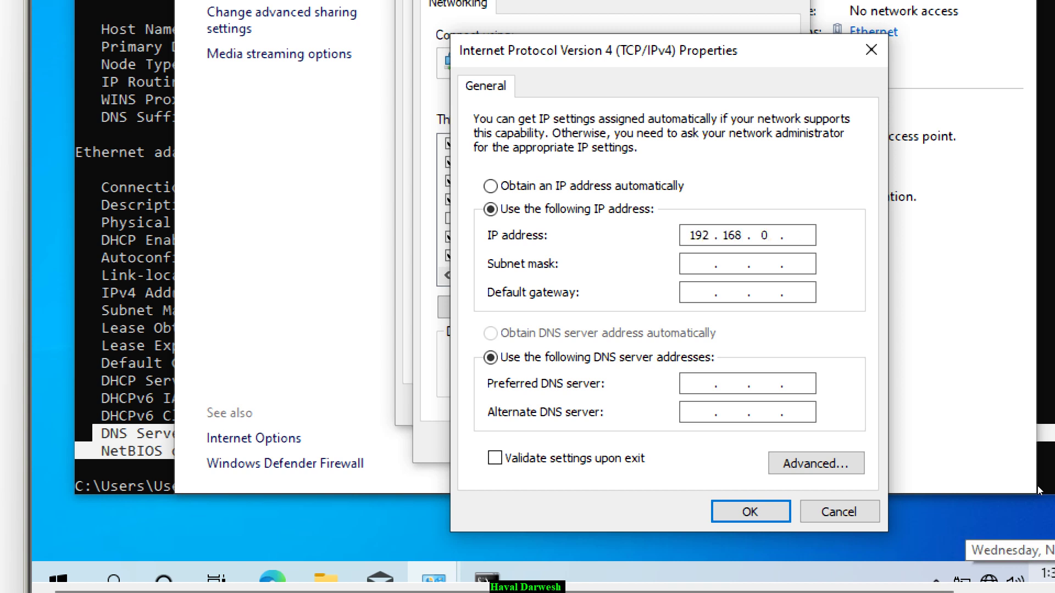
pyautogui.write('10')
pyautogui.press('Tab')
pyautogui.press('Tab')
pyautogui.press('Tab')
pyautogui.press('Tab')
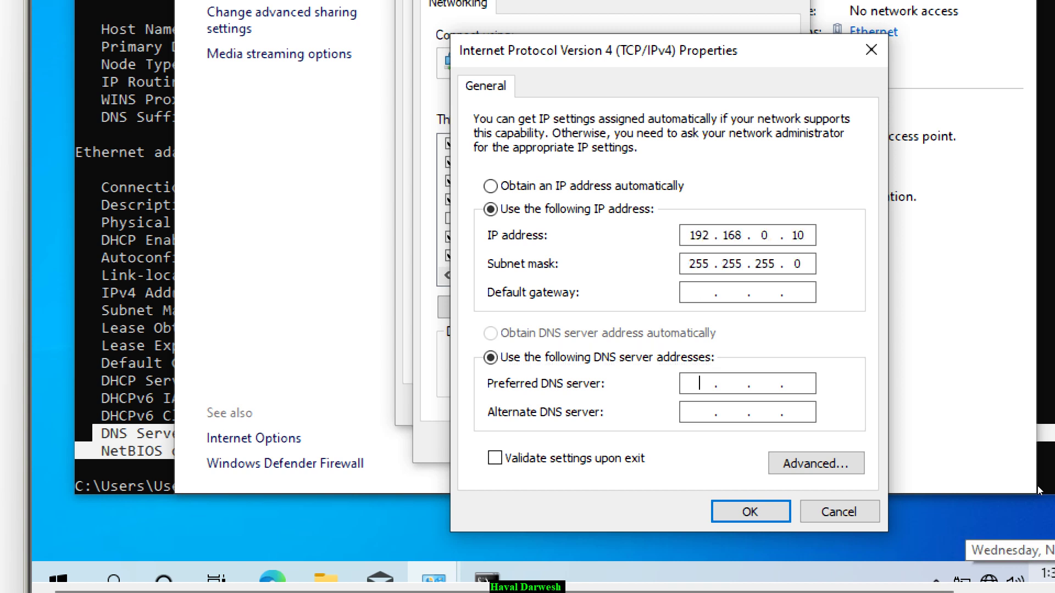
pyautogui.write('192.168.0.1')
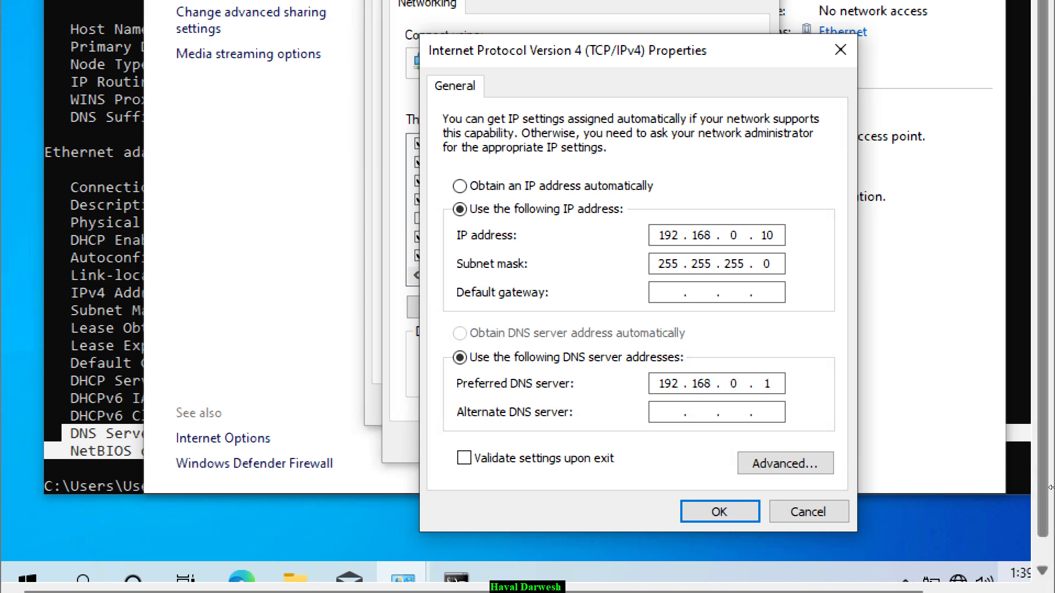
# - Revert IPv4 address and DNS to automatic and close all network windows
pyautogui.hotkey('alt', 'o')
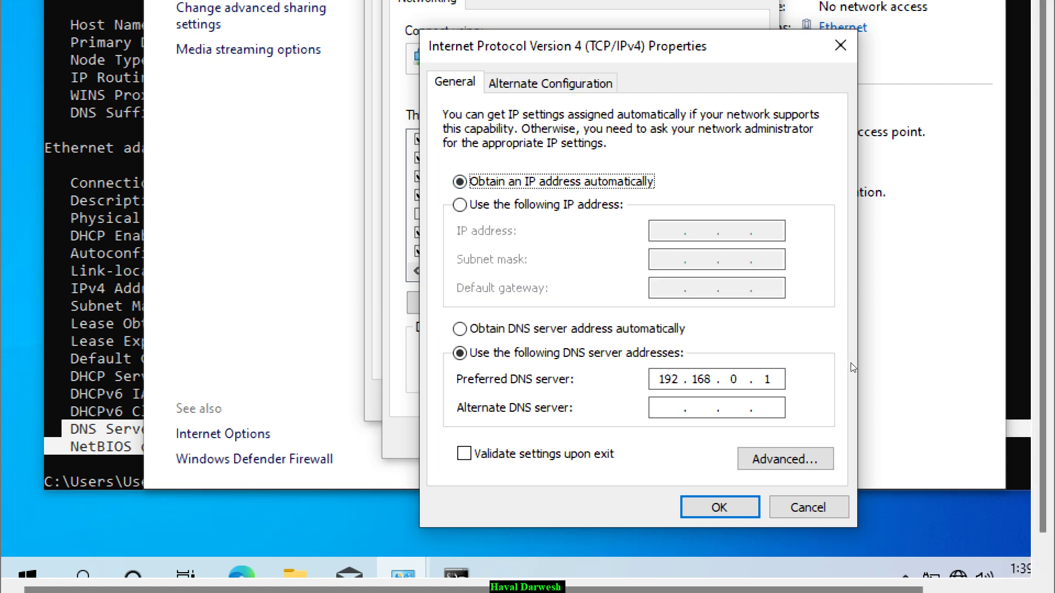
pyautogui.hotkey('alt', 'b')
pyautogui.press('Return')
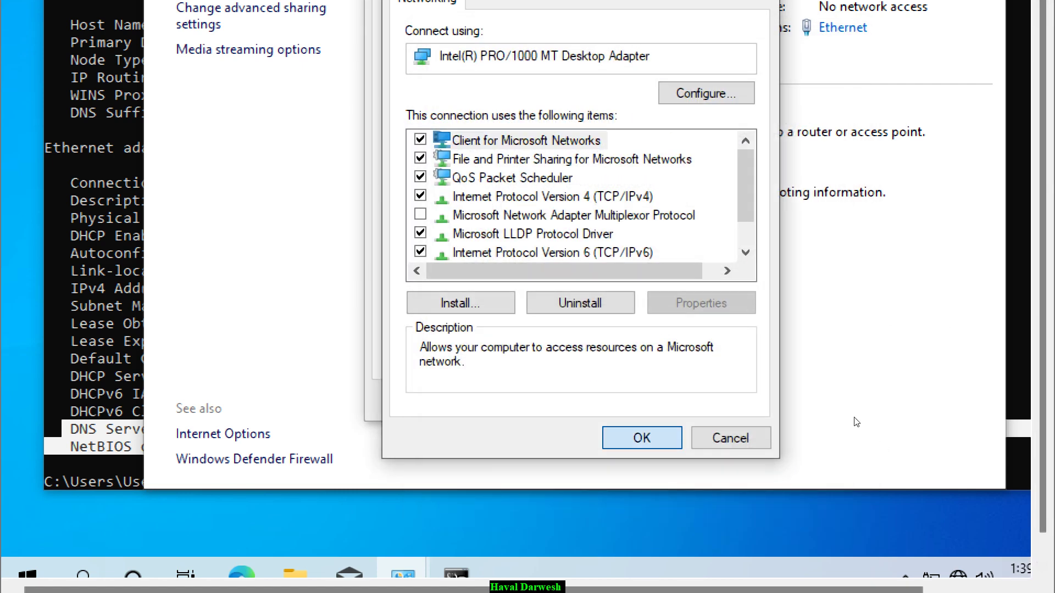
pyautogui.press('Return')
pyautogui.press('Escape')
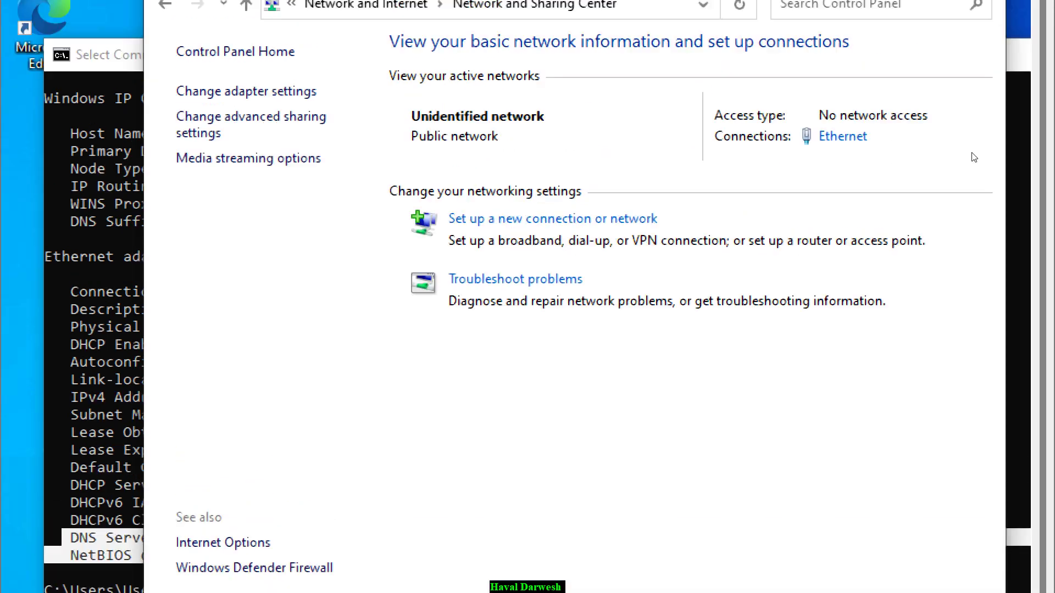
pyautogui.hotkey('alt', 'F4')
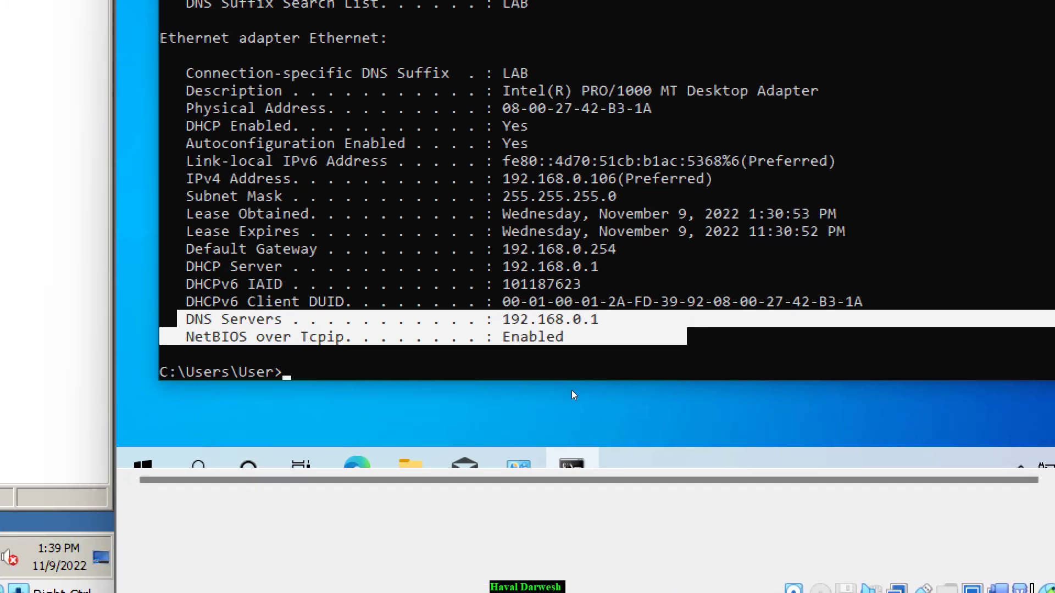
# - Clear the highlighted text and recalled ipconfig command in Command Prompt
pyautogui.press('Escape')
pyautogui.press('Up')
pyautogui.press('Escape')
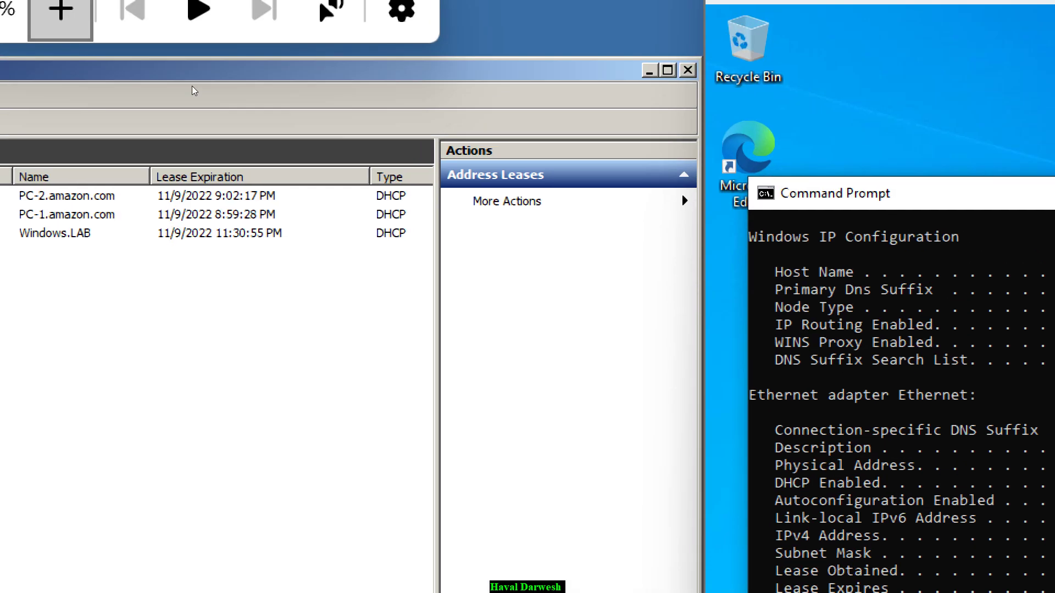
# - Reset Magnifier to 100%, close it, and reopen it with Windows+Plus
pyautogui.click(135, 78)
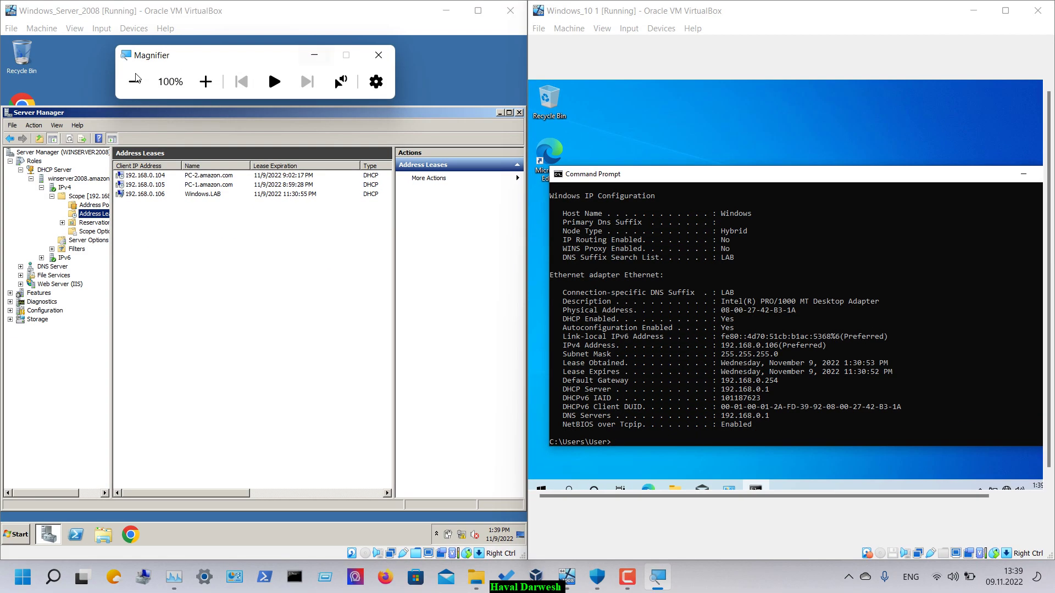
pyautogui.press('super+Escape')
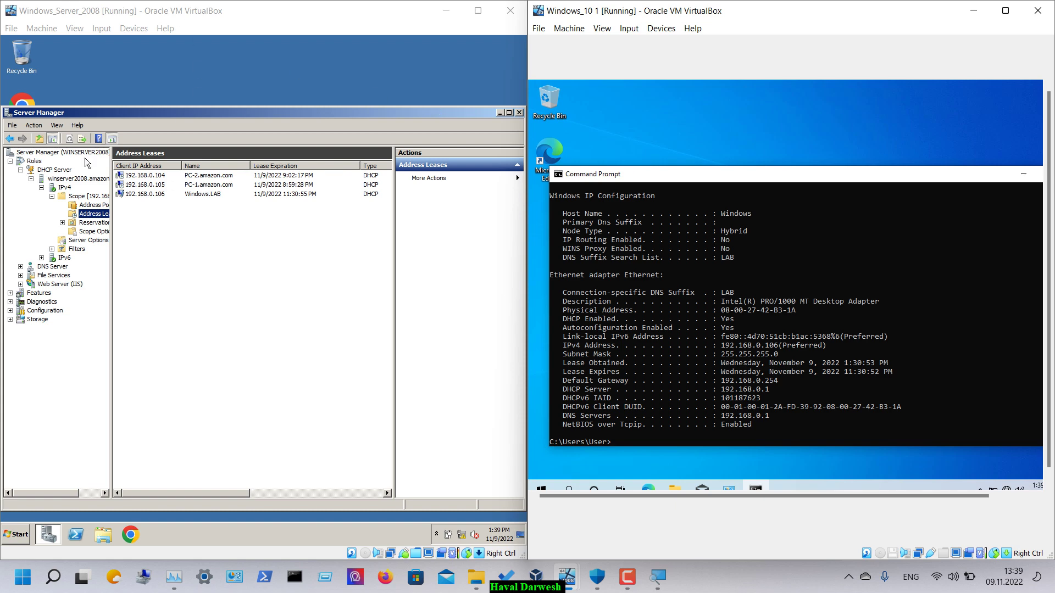
pyautogui.press('super+plus')
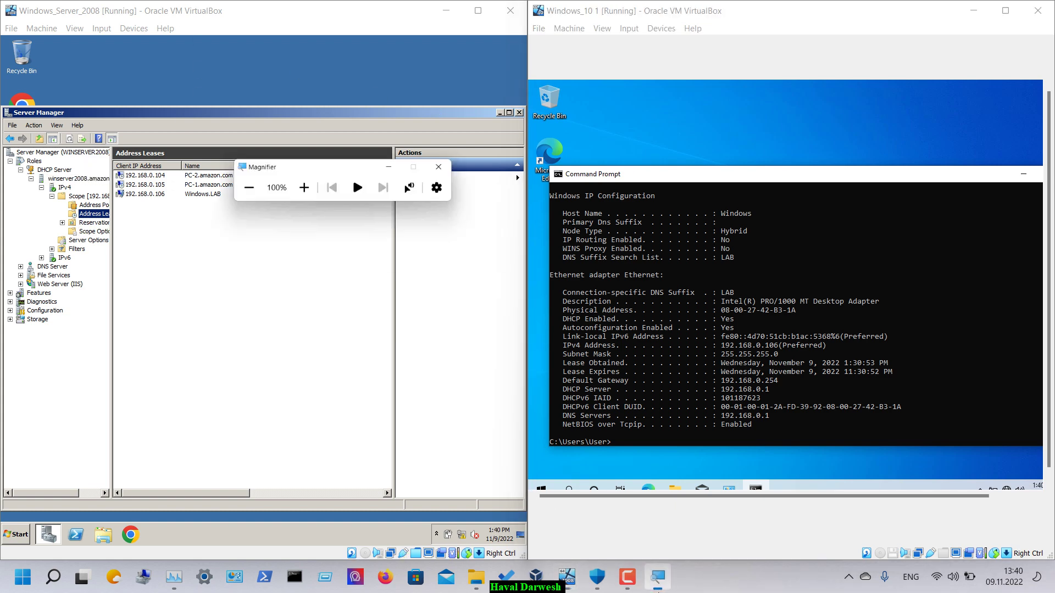
# - Magnify to 200% and start the Add Roles Wizard from Server Manager's Roles summary
pyautogui.moveTo(353, 177); pyautogui.dragTo(268, 67)
pyautogui.click(205, 81)
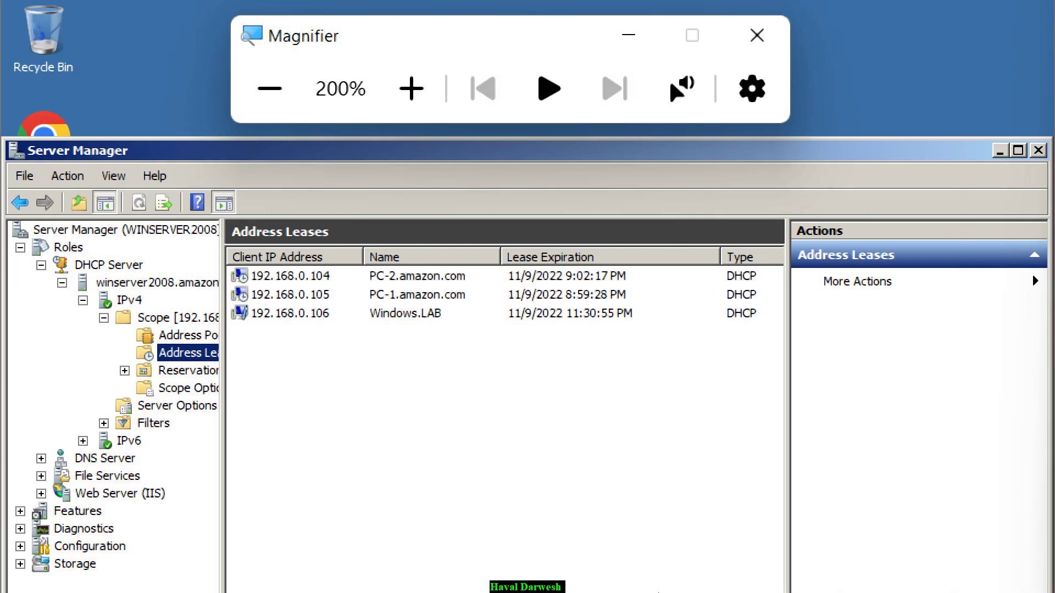
pyautogui.click(68, 247)
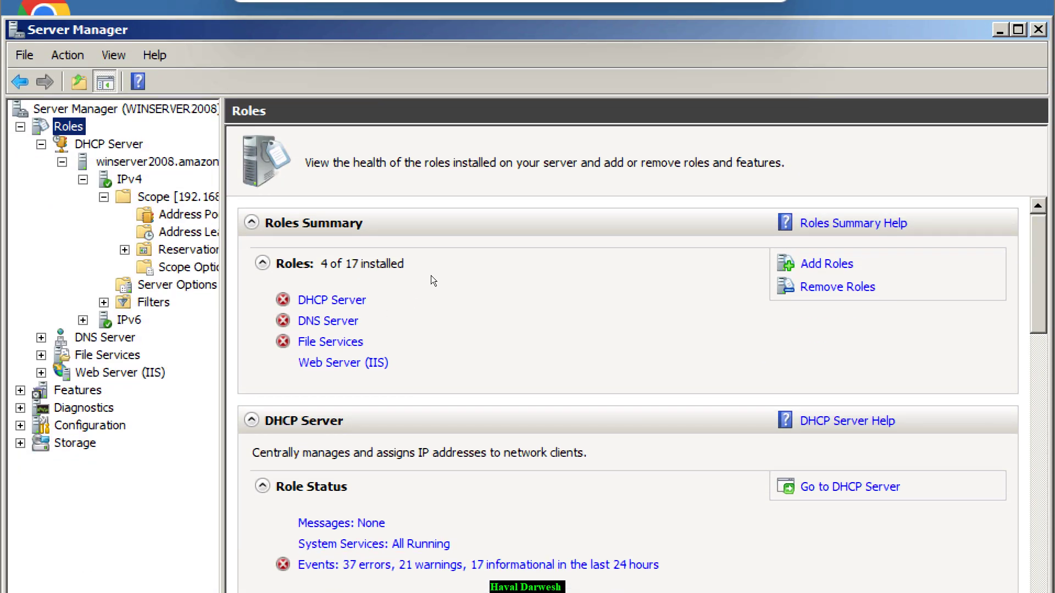
pyautogui.click(827, 264)
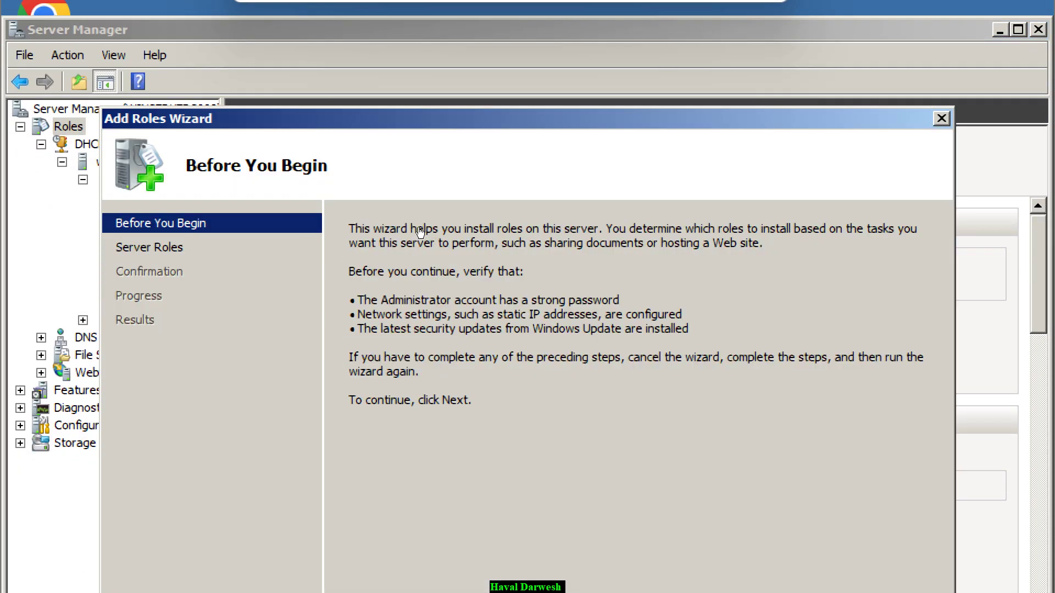
pyautogui.press('Return')
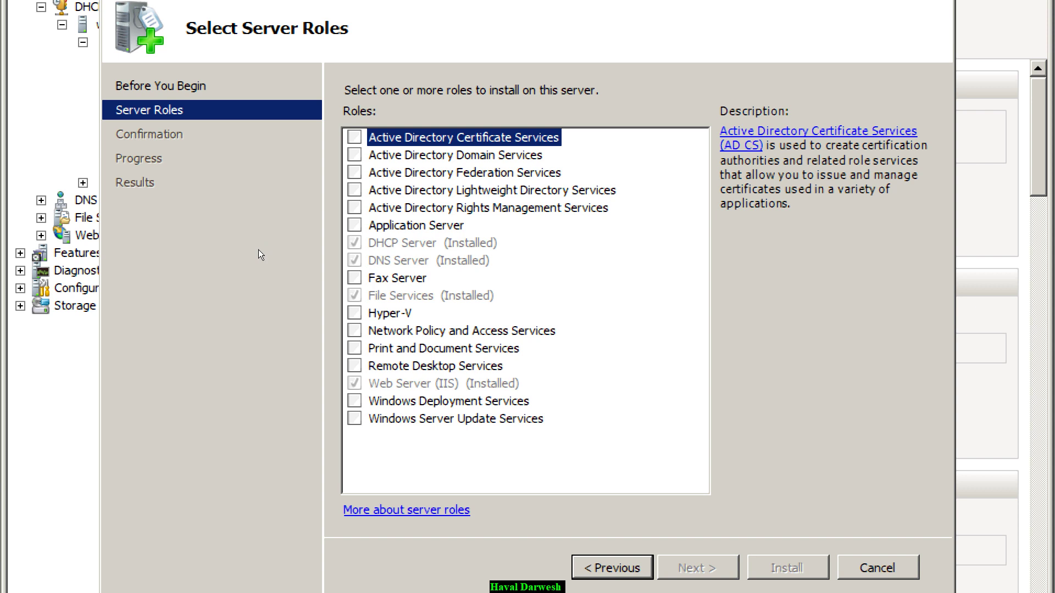
# - Tick Active Directory Domain Services and continue to its introduction page
pyautogui.press('Down')
pyautogui.press('Down')
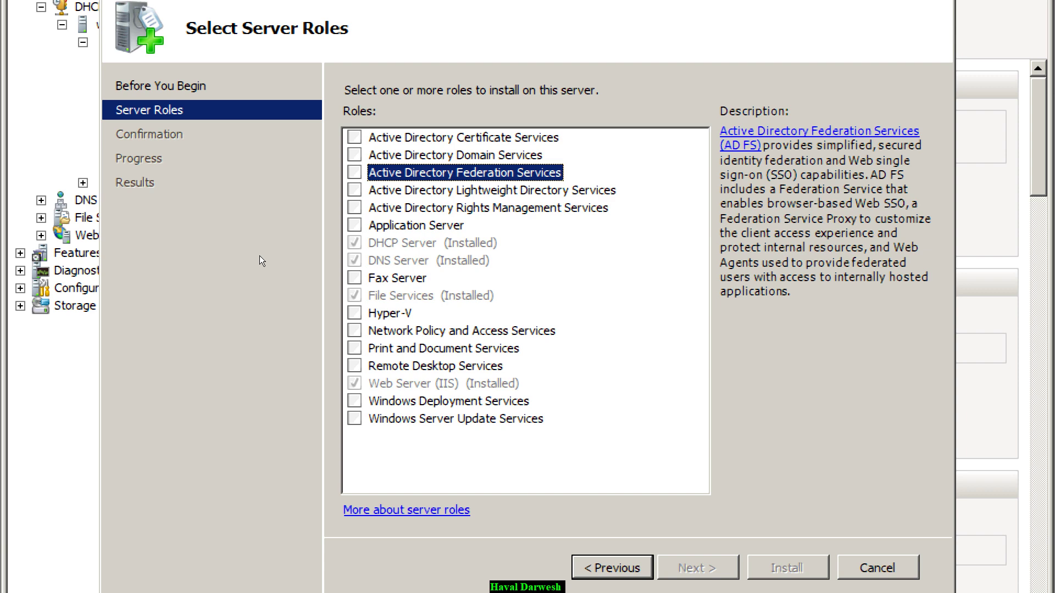
pyautogui.press('Down')
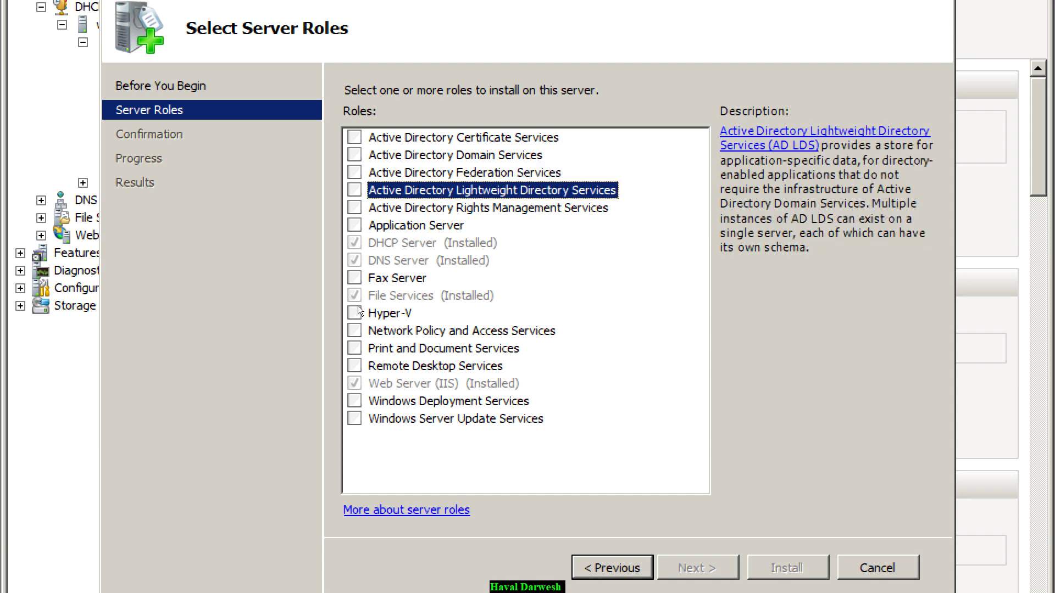
pyautogui.press('Down')
pyautogui.press('Up')
pyautogui.press('Up')
pyautogui.press('Up')
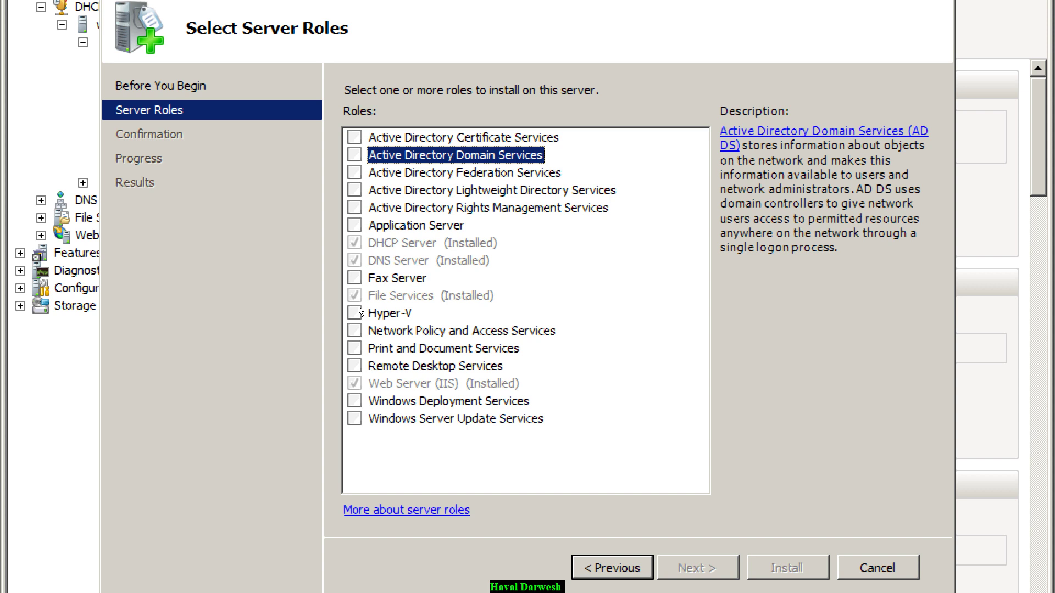
pyautogui.press('space')
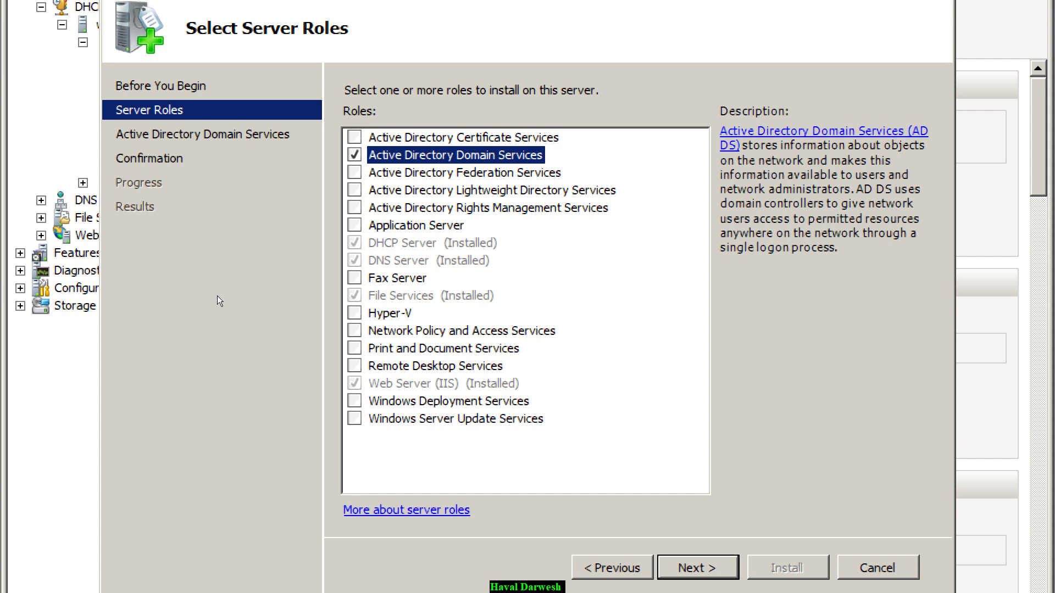
pyautogui.press('Return')
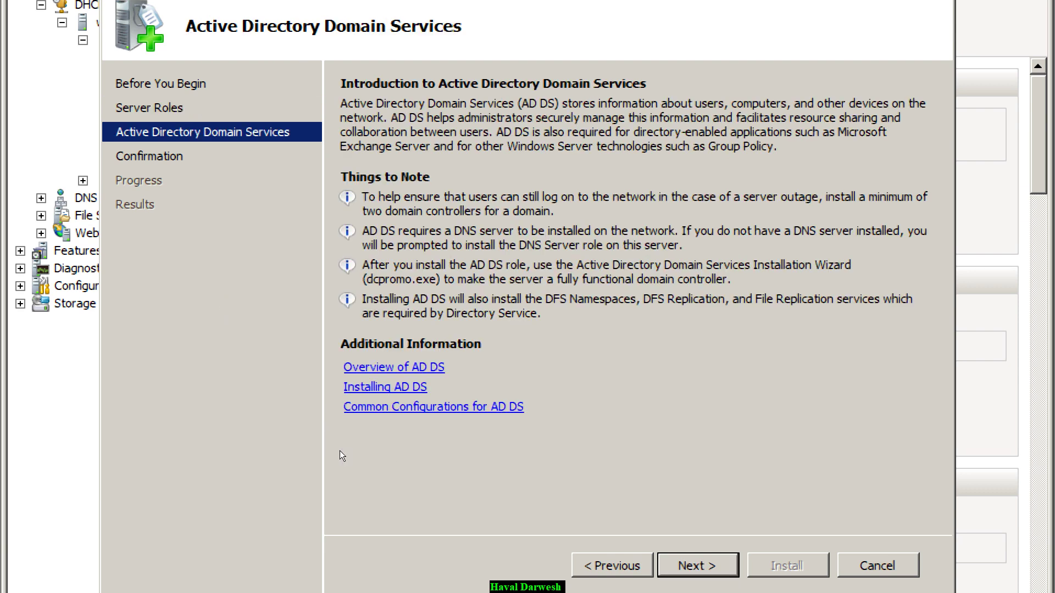
# - Install the AD DS role, then cancel the dcpromo wizard launched from the results page
pyautogui.press('Return')
pyautogui.press('Return')
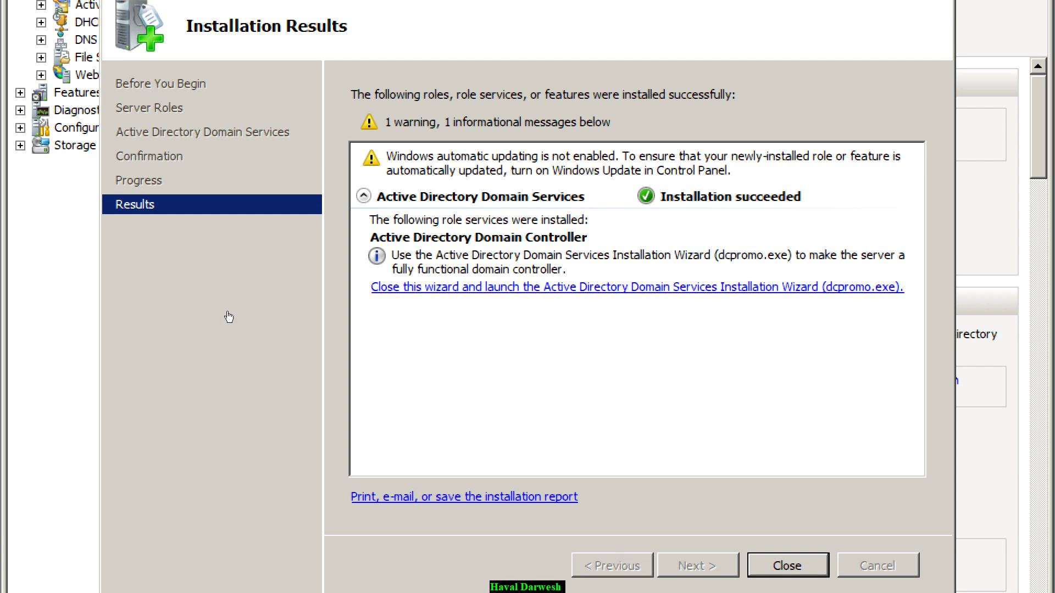
pyautogui.click(229, 317)
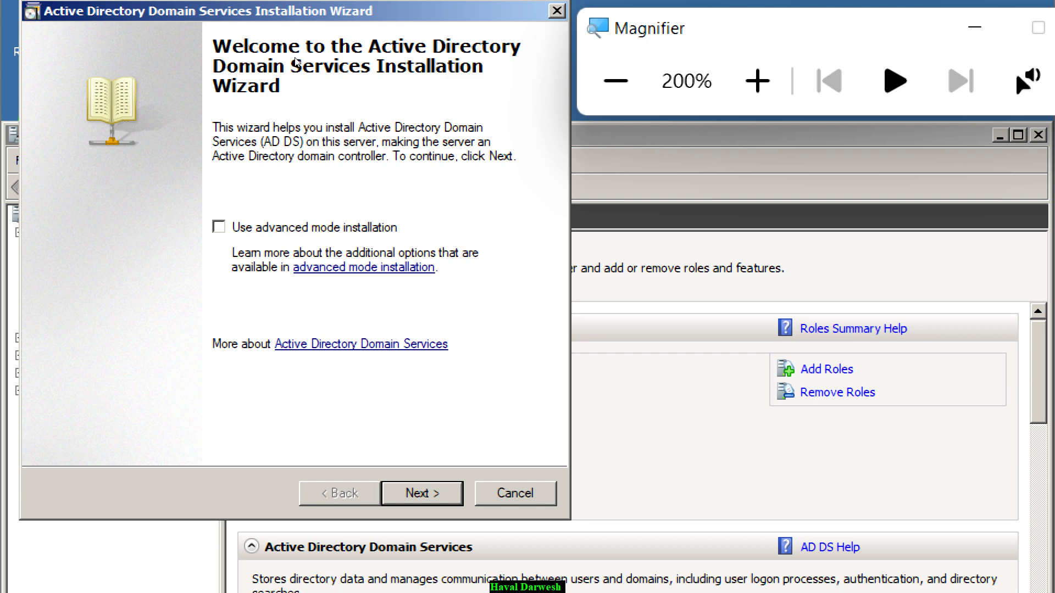
pyautogui.press('Escape')
pyautogui.press('Return')
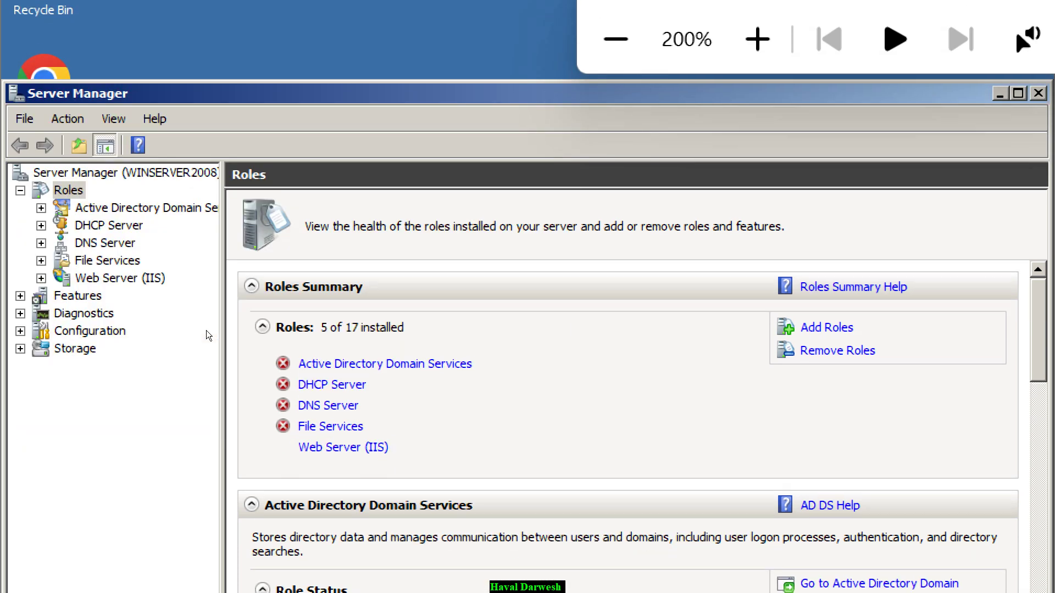
# - Review the AD DS role summary, then search the Start menu for dcpromo
pyautogui.click(126, 203)
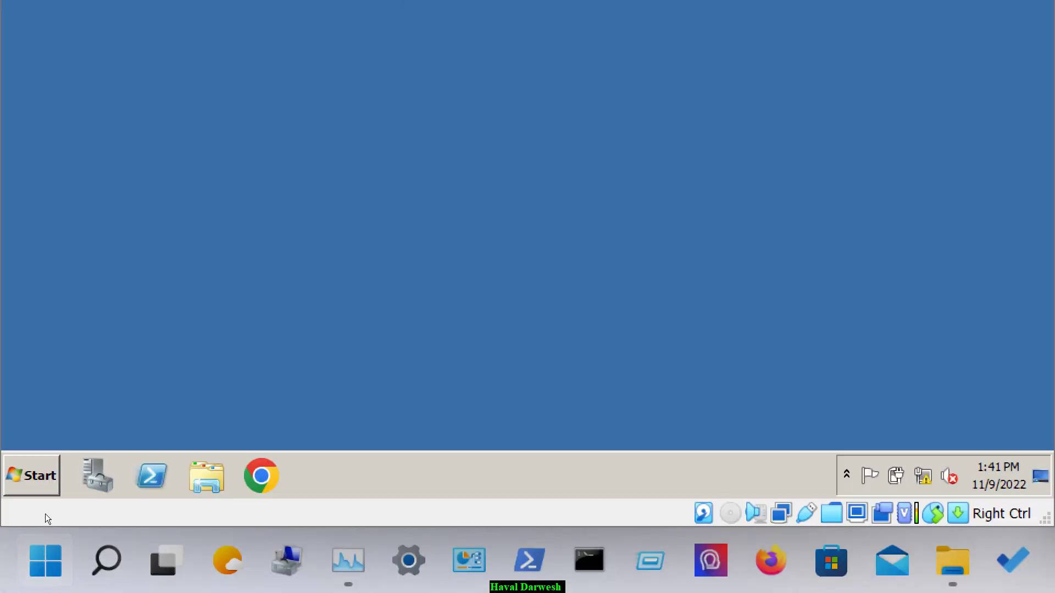
pyautogui.press('super')
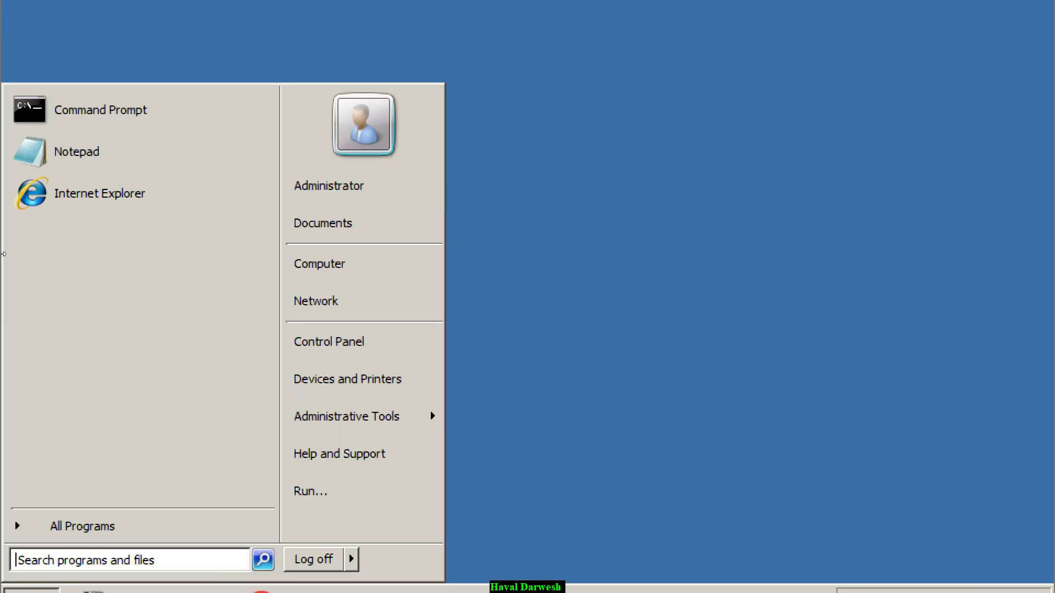
pyautogui.write('dcpromo')
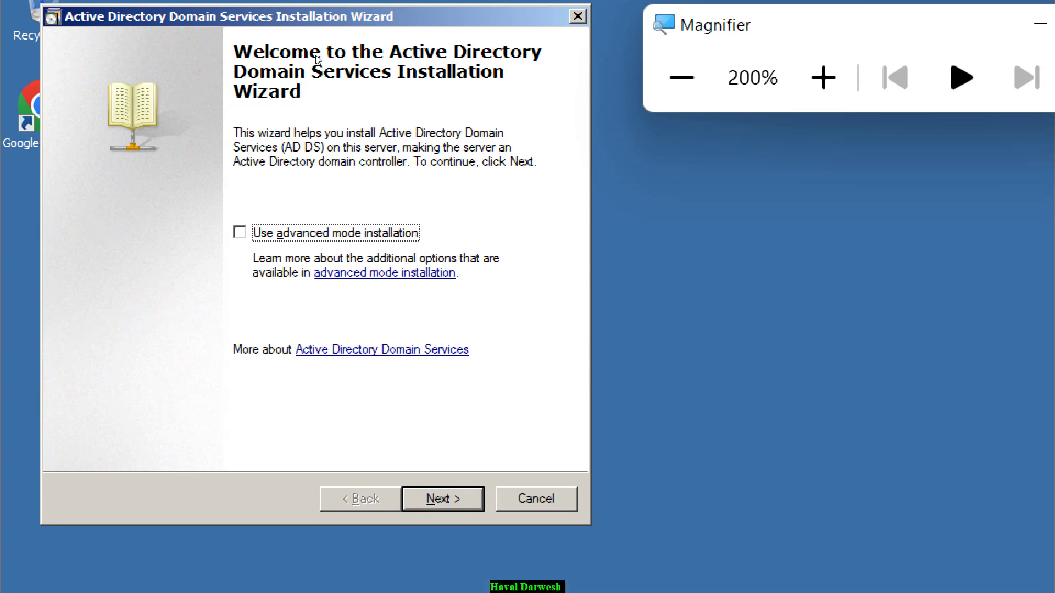
# - Pass the welcome and compatibility pages and choose 'Create a new domain in a new forest'
pyautogui.press('Return')
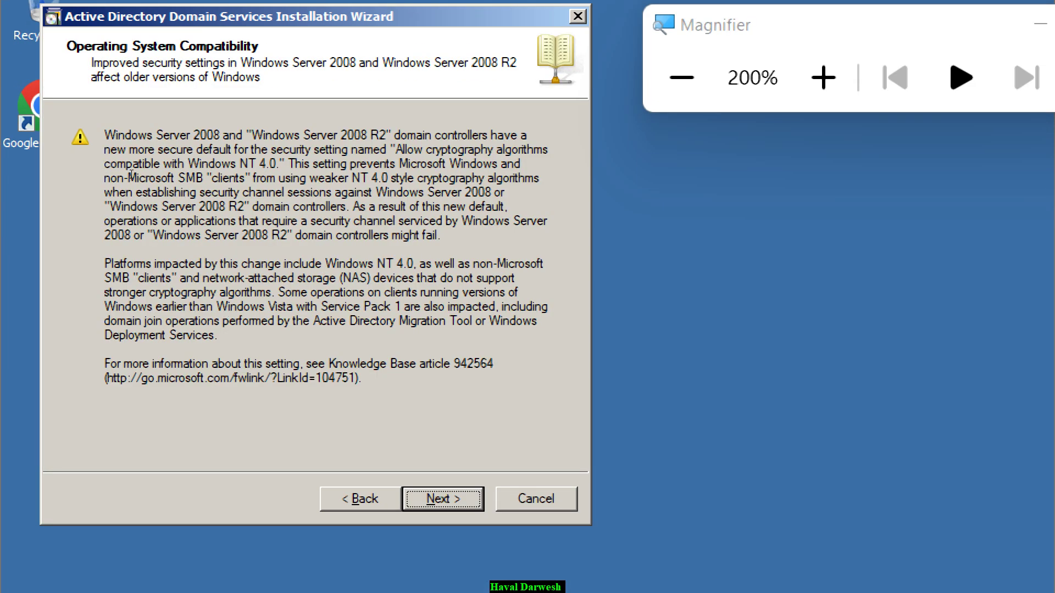
pyautogui.press('Return')
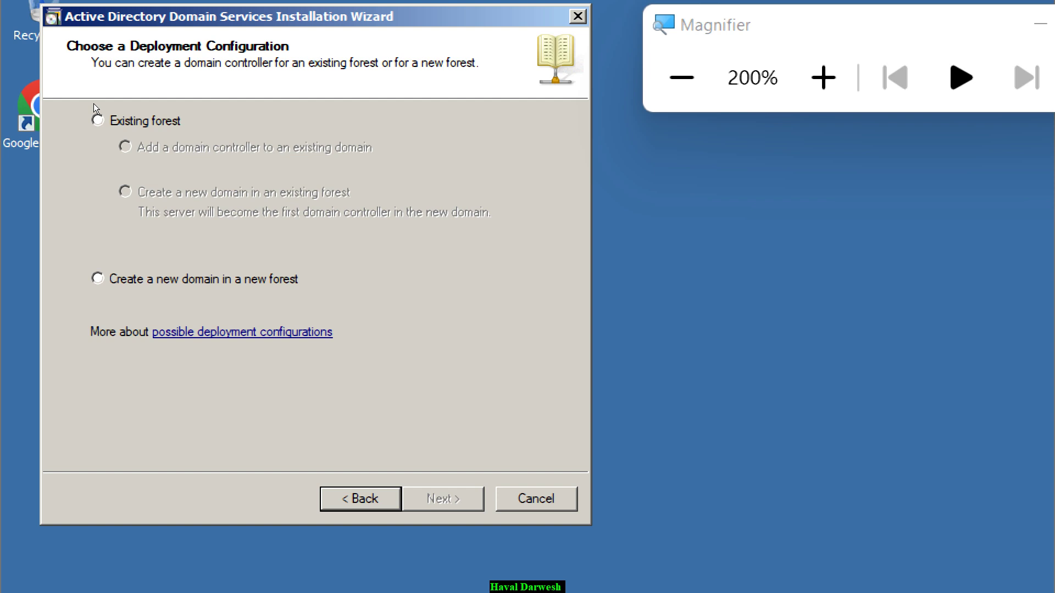
pyautogui.press('Down')
pyautogui.press('super+plus')
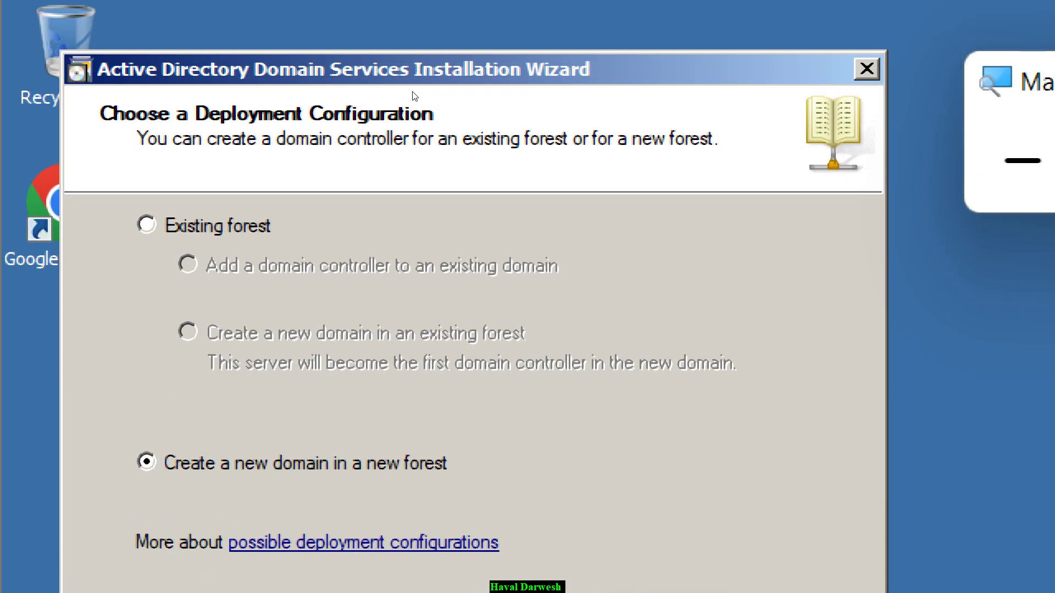
pyautogui.hotkey('alt', 'x')
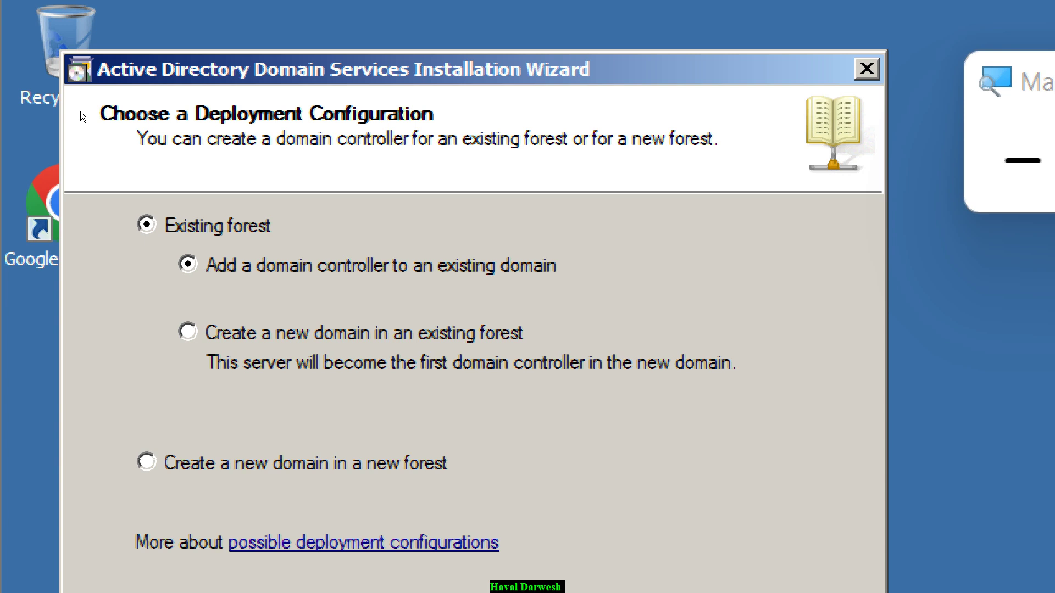
pyautogui.hotkey('alt', 'd')
pyautogui.press('Up')
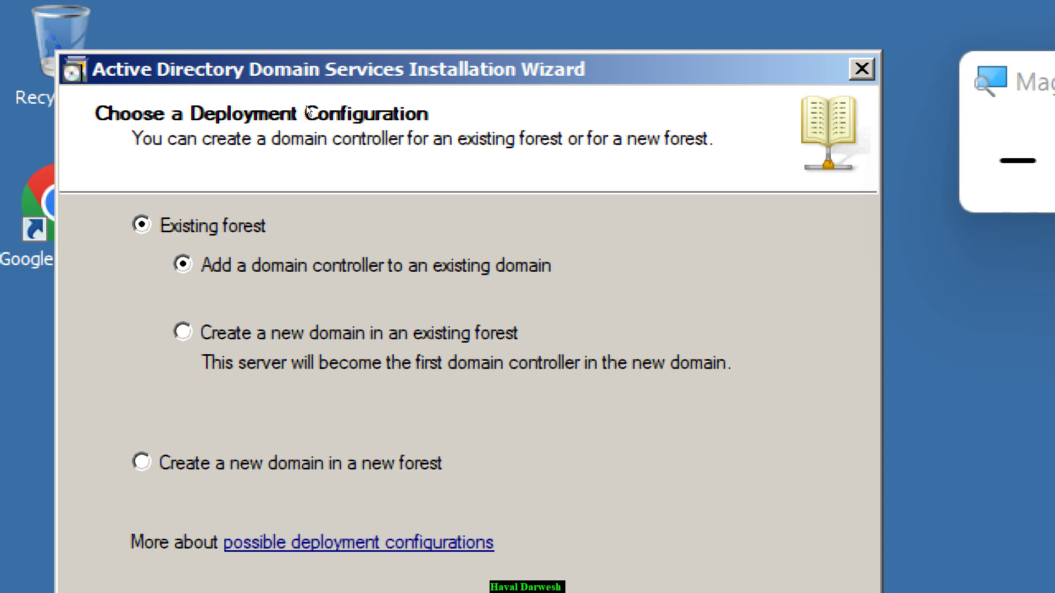
pyautogui.press('Down')
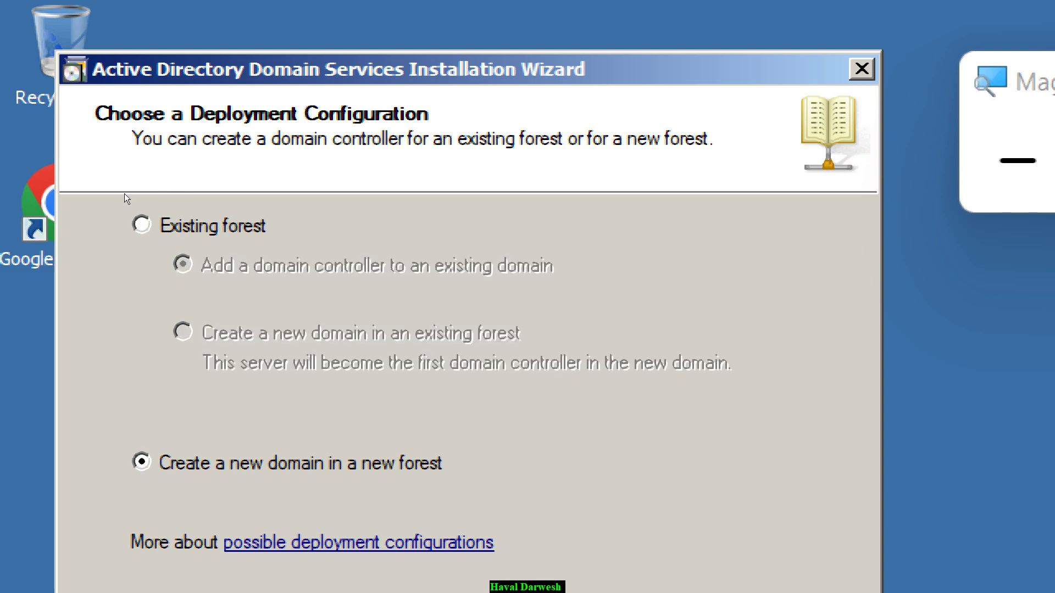
pyautogui.press('super+minus')
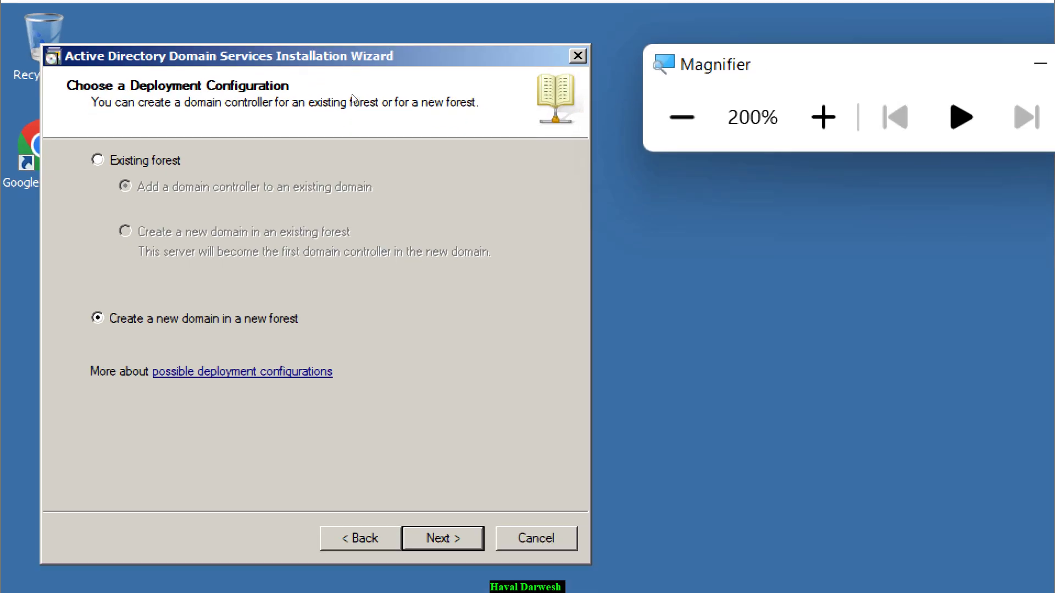
pyautogui.press('Return')
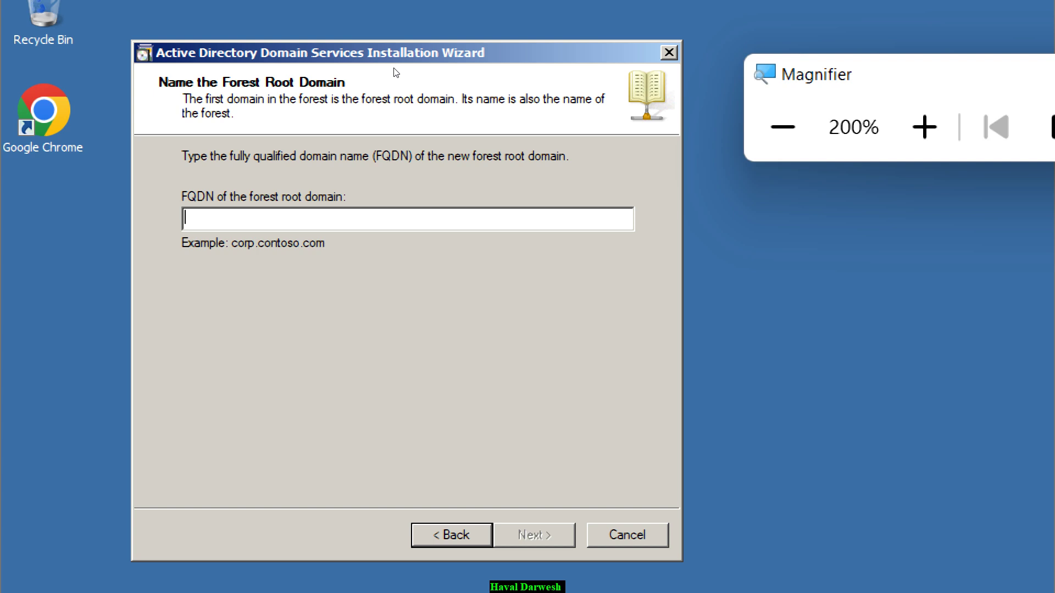
# - Enter amazon.com as the forest root domain FQDN and continue
pyautogui.click(395, 72)
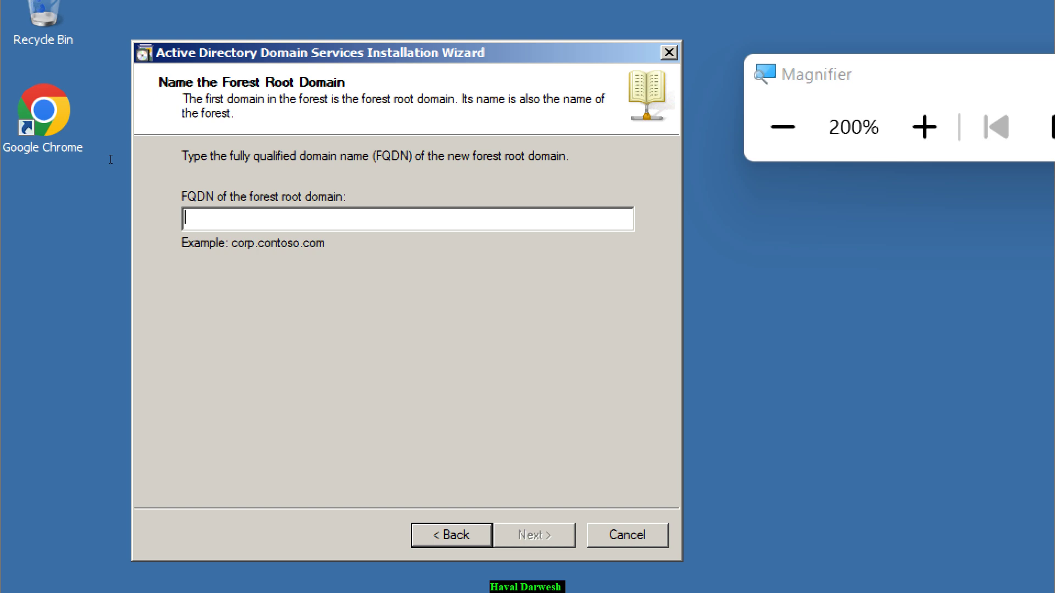
pyautogui.write('amazon.com')
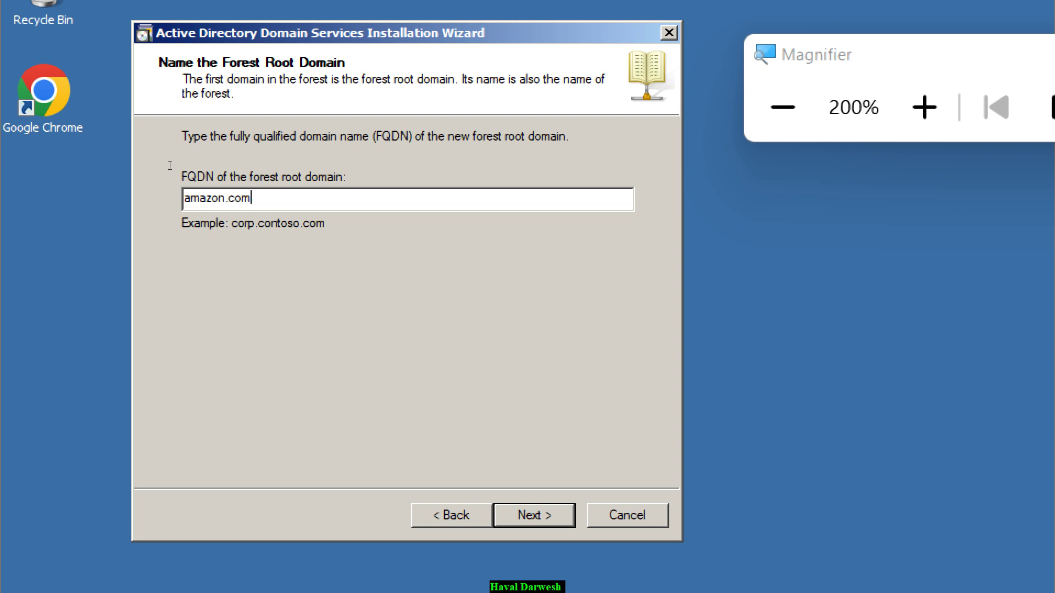
pyautogui.press('Return')
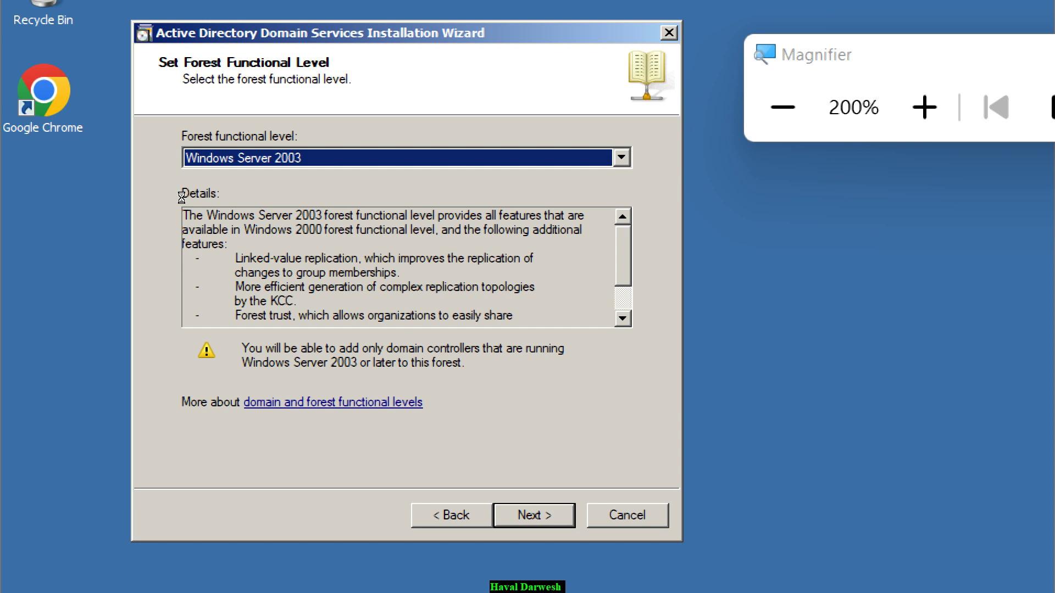
# - Cycle the forest functional level dropdown and settle on Windows Server 2008 R2
pyautogui.press('Up')
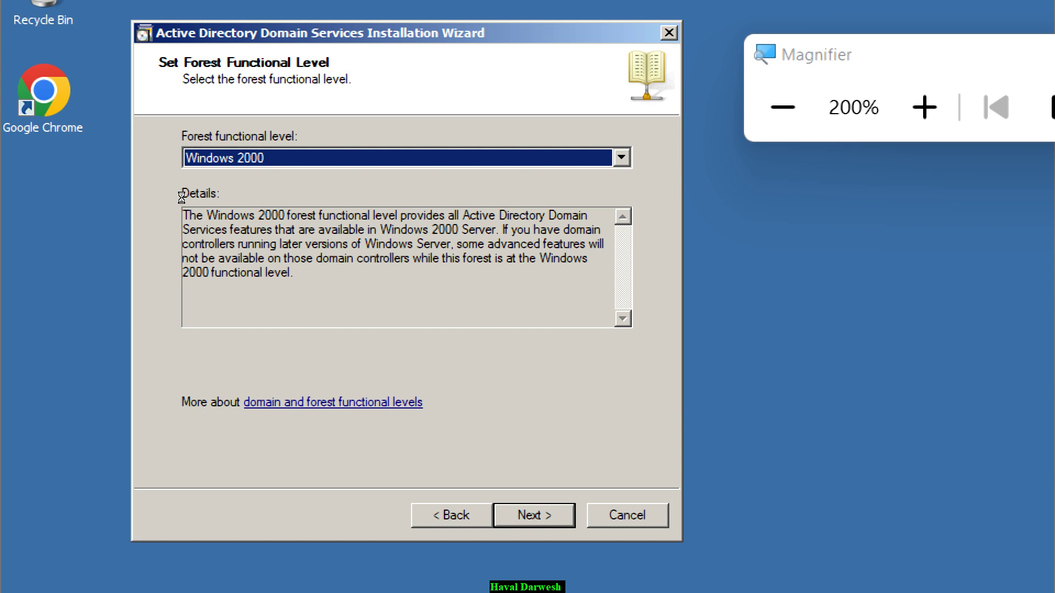
pyautogui.press('Down')
pyautogui.press('Down')
pyautogui.press('Down')
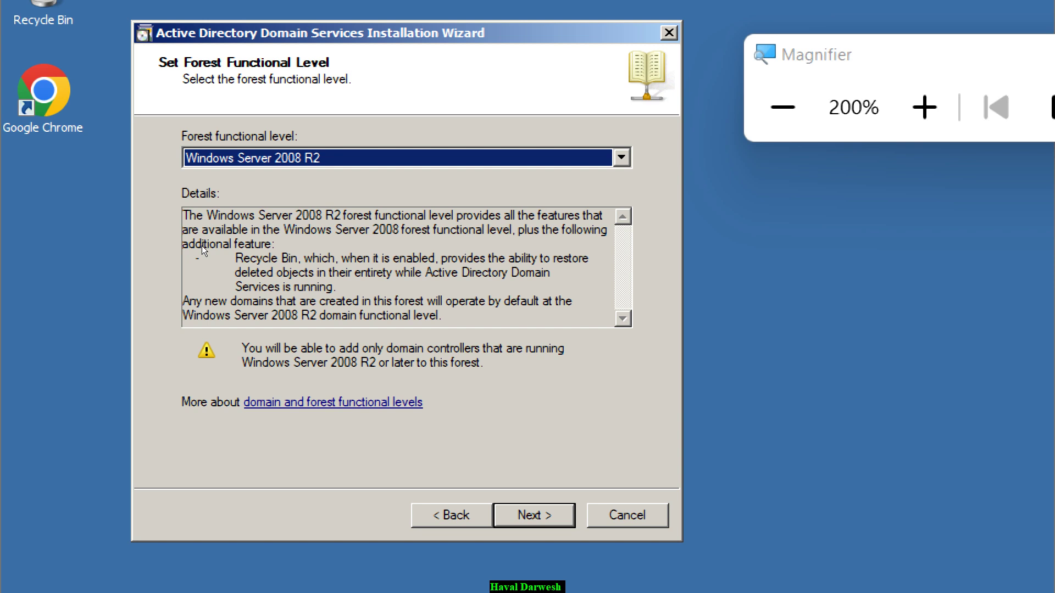
pyautogui.press('Up')
pyautogui.press('Up')
pyautogui.press('Up')
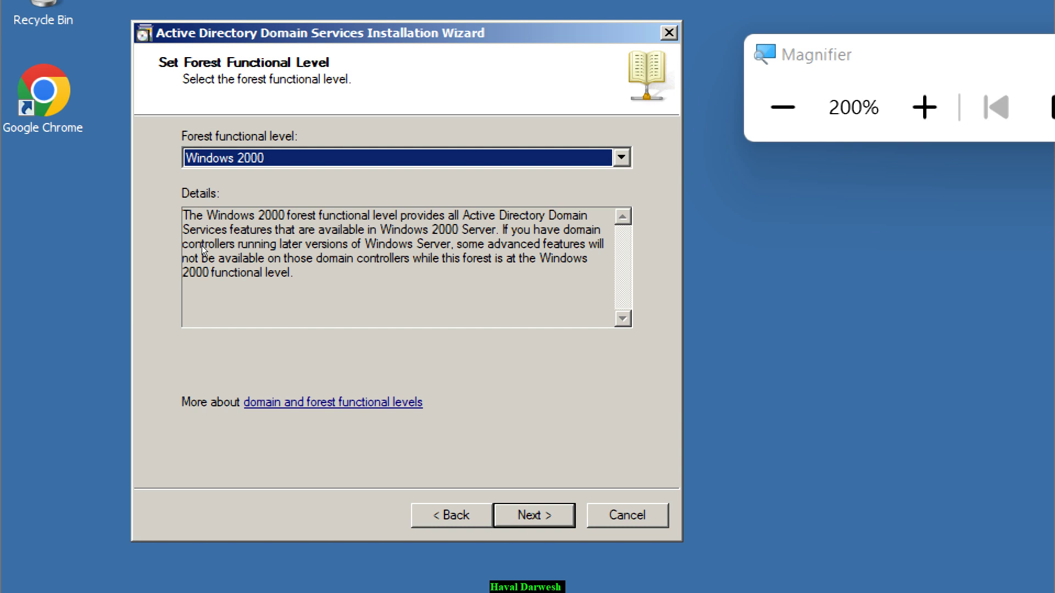
pyautogui.press('Down')
pyautogui.press('Down')
pyautogui.press('Down')
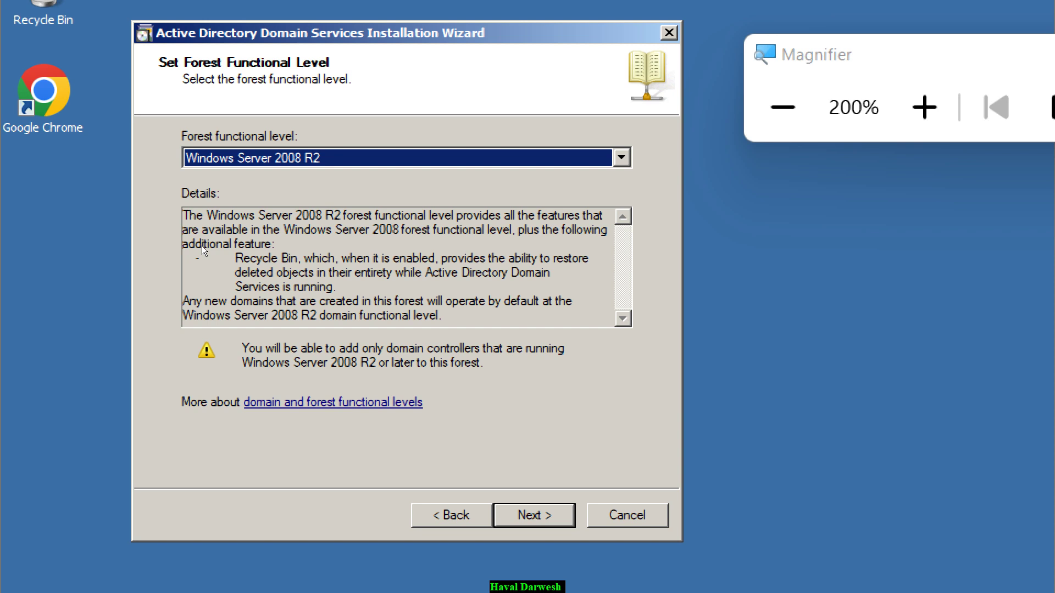
pyautogui.press('Up')
pyautogui.press('Up')
pyautogui.press('Up')
pyautogui.press('Down')
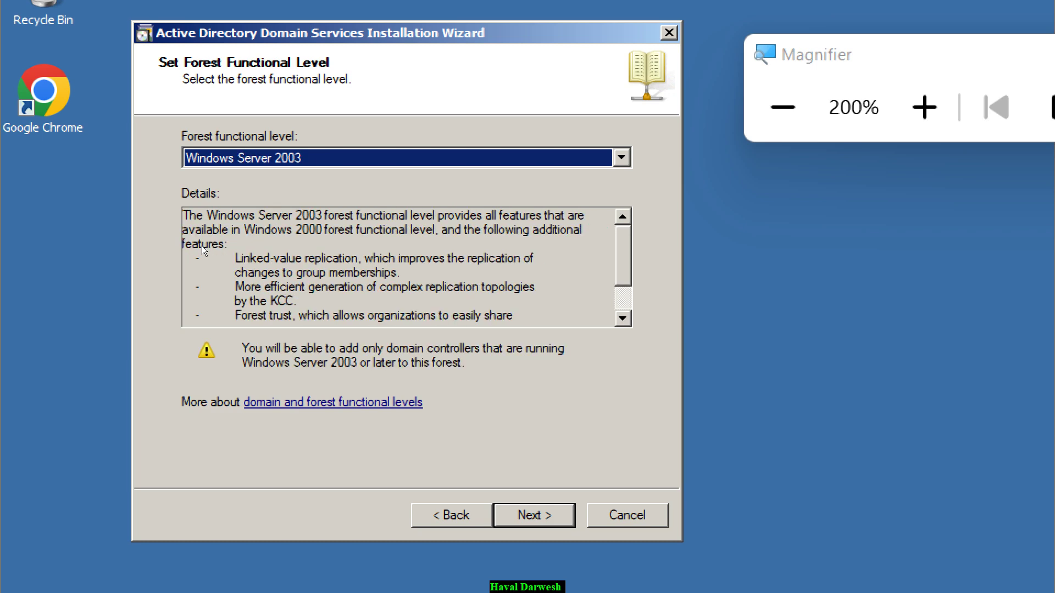
pyautogui.press('Down')
pyautogui.press('Down')
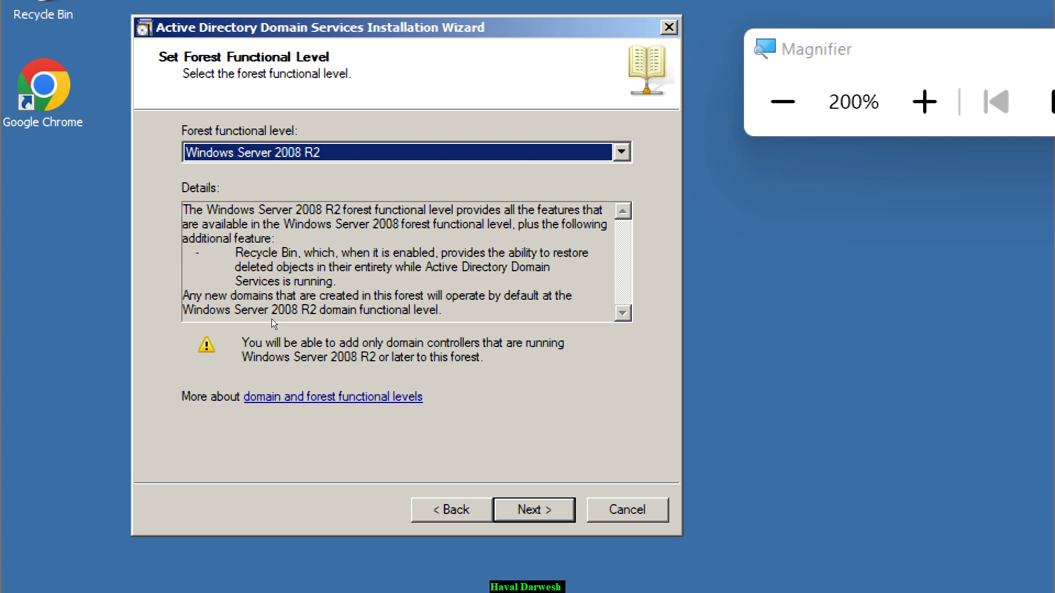
# - Accept the Windows Server 2008 R2 forest level and proceed to the additional domain controller options
pyautogui.press('Return')
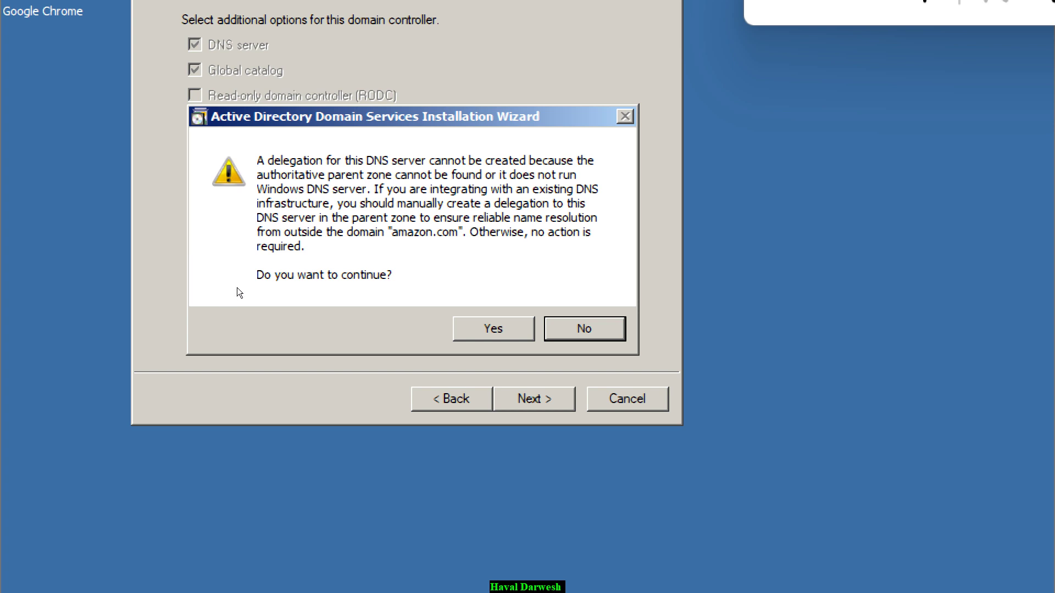
# - Choose Yes on the DNS delegation warning to continue the wizard
pyautogui.press('Tab')
pyautogui.press('Return')
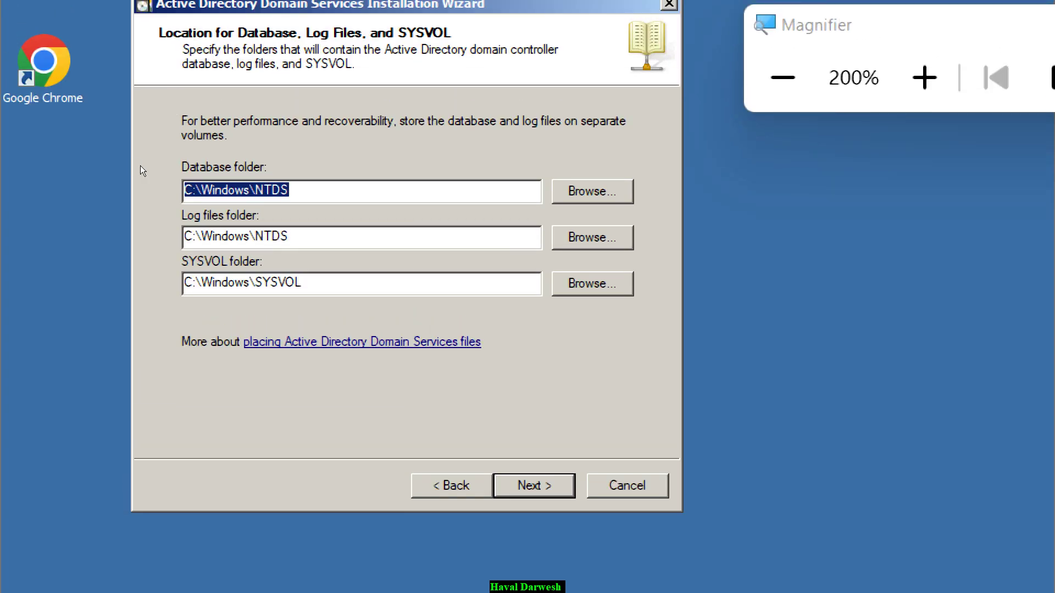
# - Review the default database, log files and SYSVOL folder paths under C:\Windows
pyautogui.press('End')
pyautogui.hotkey('shift', 'Left')
pyautogui.hotkey('shift', 'Left')
pyautogui.hotkey('shift', 'Left')
pyautogui.hotkey('shift', 'Left')
pyautogui.hotkey('shift', 'Left')
pyautogui.hotkey('shift', 'Left')
pyautogui.hotkey('shift', 'Left')
pyautogui.hotkey('shift', 'Left')
pyautogui.hotkey('shift', 'Left')
pyautogui.hotkey('shift', 'Left')
pyautogui.hotkey('shift', 'Left')
pyautogui.hotkey('shift', 'Left')
pyautogui.hotkey('shift', 'Left')
pyautogui.hotkey('shift', 'Left')
pyautogui.hotkey('shift', 'Left')
pyautogui.press('End')
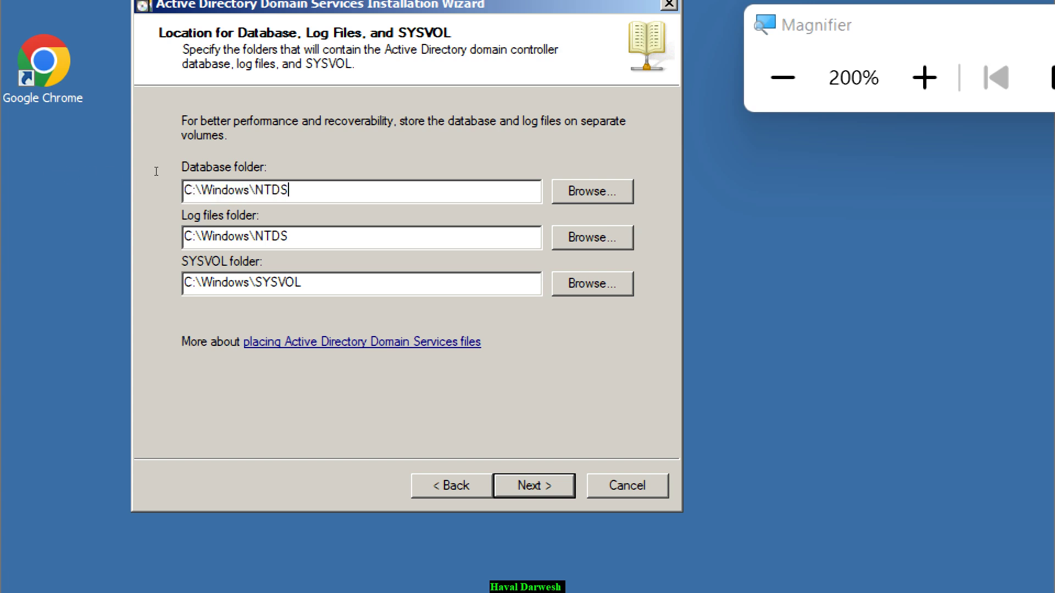
pyautogui.hotkey('shift', 'Home')
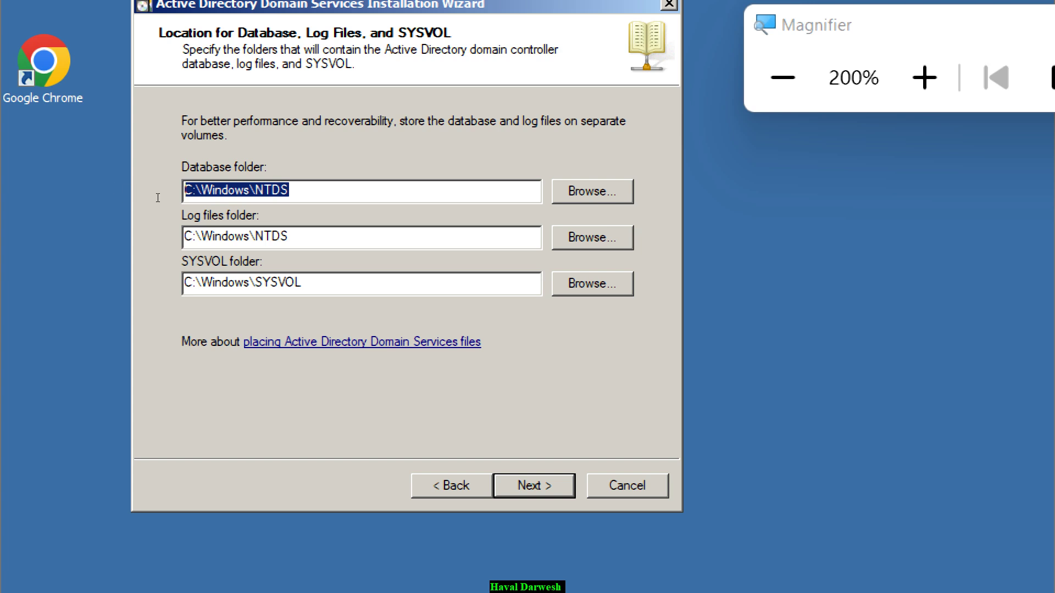
pyautogui.press('Tab')
pyautogui.press('End')
pyautogui.hotkey('shift', 'Left')
pyautogui.hotkey('shift', 'Left')
pyautogui.hotkey('shift', 'Left')
pyautogui.hotkey('shift', 'Left')
pyautogui.hotkey('shift', 'Left')
pyautogui.hotkey('shift', 'Left')
pyautogui.hotkey('shift', 'Left')
pyautogui.hotkey('shift', 'Left')
pyautogui.hotkey('shift', 'Left')
pyautogui.hotkey('shift', 'Left')
pyautogui.hotkey('shift', 'Left')
pyautogui.hotkey('shift', 'Left')
pyautogui.hotkey('shift', 'Left')
pyautogui.hotkey('shift', 'Left')
pyautogui.hotkey('shift', 'Left')
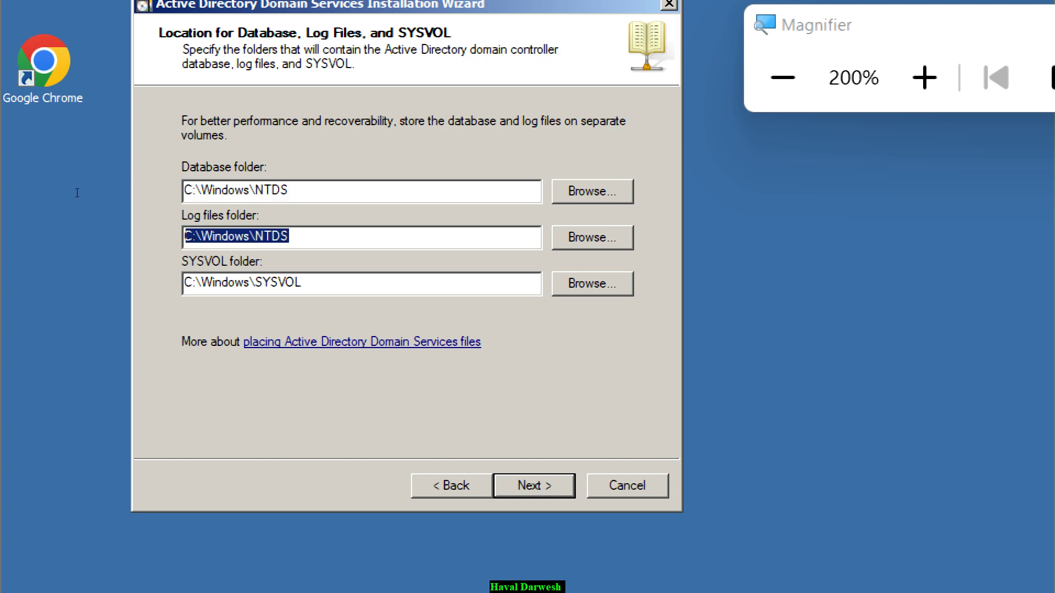
pyautogui.press('Tab')
pyautogui.press('End')
pyautogui.hotkey('shift', 'Home')
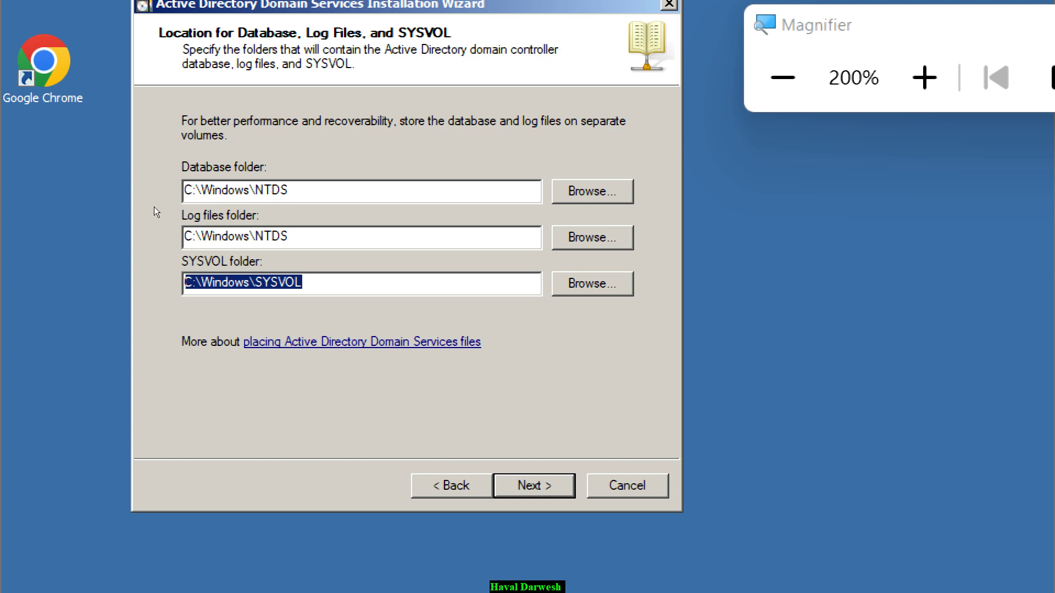
# - Recheck the database and log paths, then accept the default C:\Windows\NTDS and SYSVOL locations
pyautogui.hotkey('shift', 'Tab')
pyautogui.hotkey('shift', 'Tab')
pyautogui.press('End')
pyautogui.hotkey('shift', 'Tab')
pyautogui.hotkey('shift', 'Tab')
pyautogui.press('End')
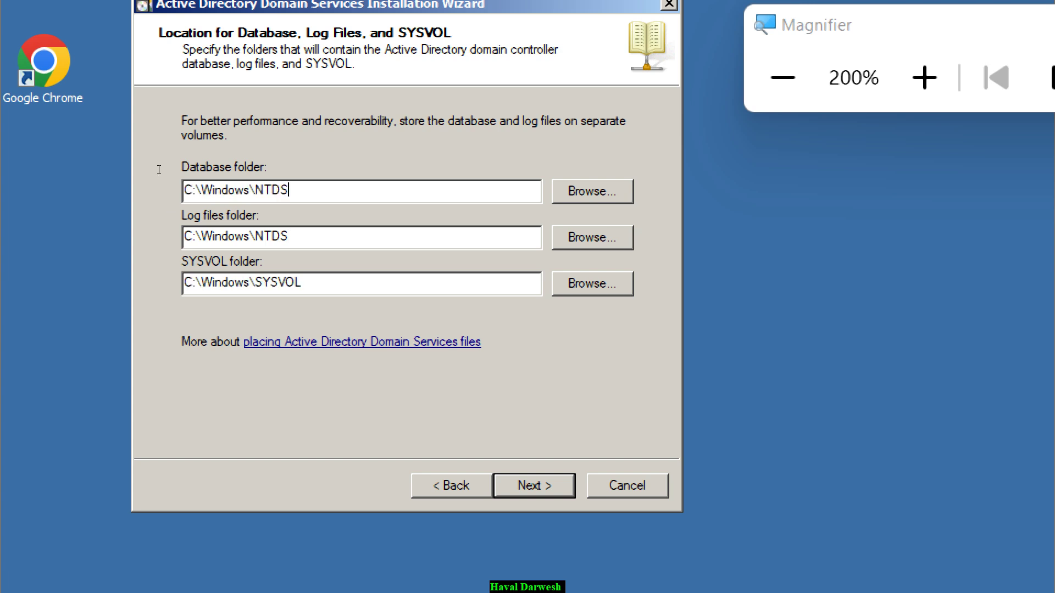
pyautogui.press('Tab')
pyautogui.press('Tab')
pyautogui.press('End')
pyautogui.press('Return')
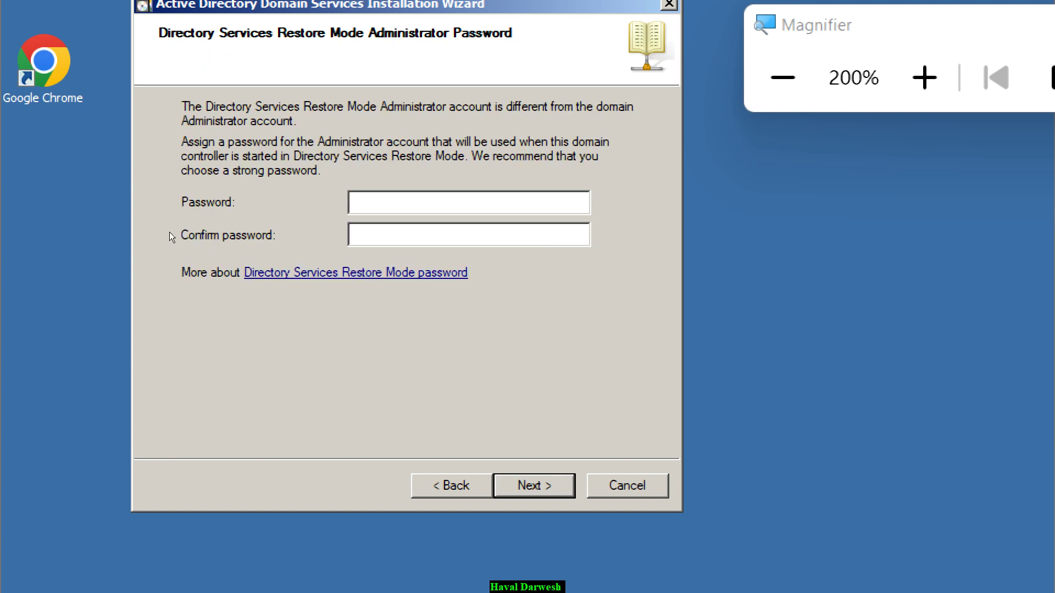
# - Enter and confirm the Directory Services Restore Mode administrator password, then continue to the summary
pyautogui.write('P@ssw0rd')
pyautogui.press('Tab')
pyautogui.write('P@ssw0rd')
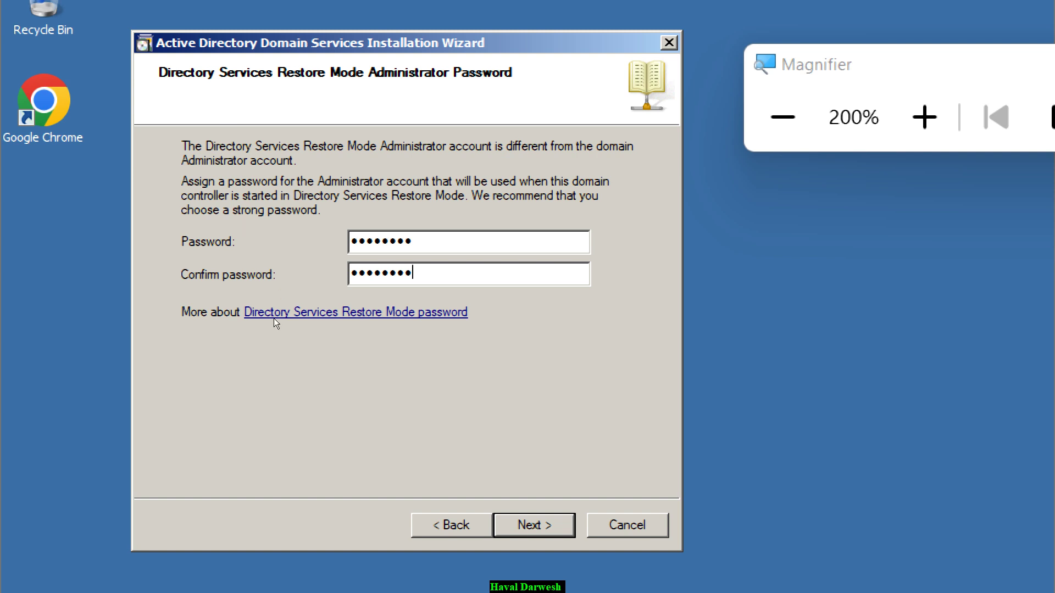
pyautogui.press('Return')
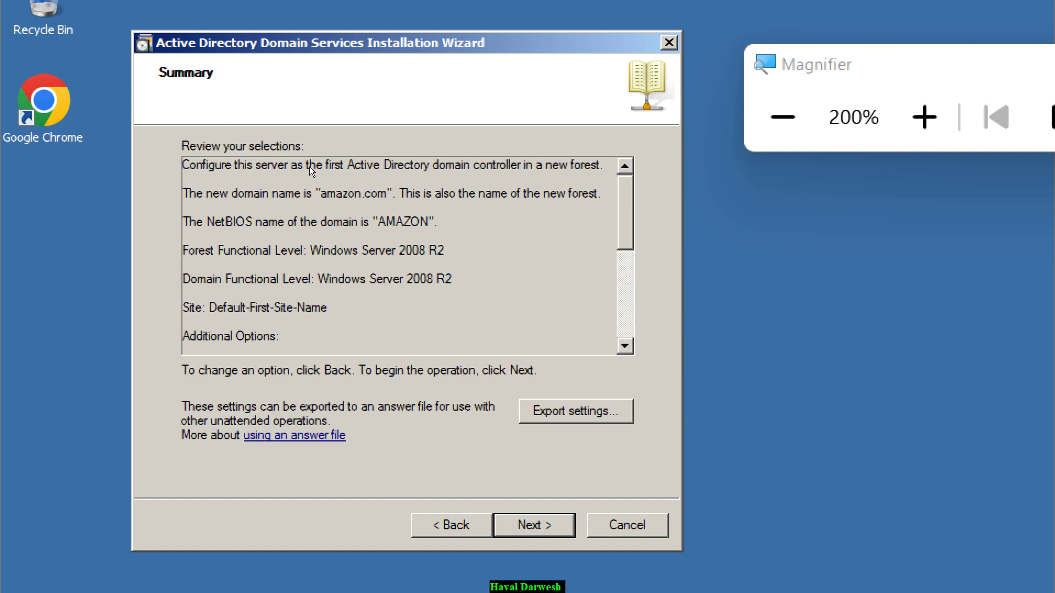
# - Scroll through the amazon.com forest summary, then start exporting the settings to an answer file
pyautogui.scroll(-3, 308, 166)
pyautogui.scroll(2, 309, 201)
pyautogui.scroll(-4, 314, 168)
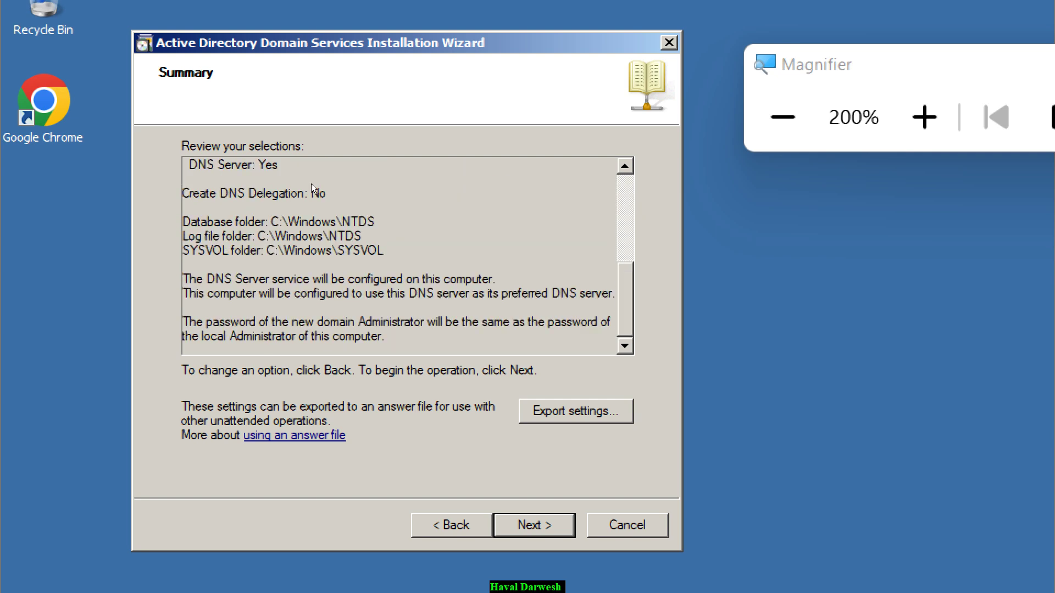
pyautogui.scroll(5, 314, 149)
pyautogui.scroll(-5, 307, 187)
pyautogui.scroll(5, 308, 138)
pyautogui.scroll(-5, 308, 234)
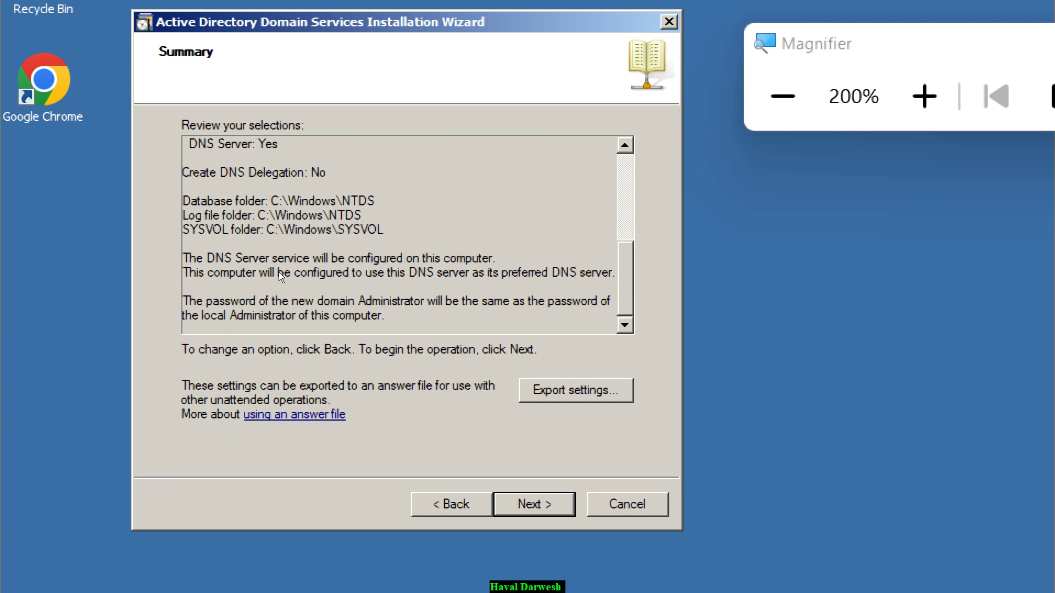
pyautogui.hotkey('alt', 'e')
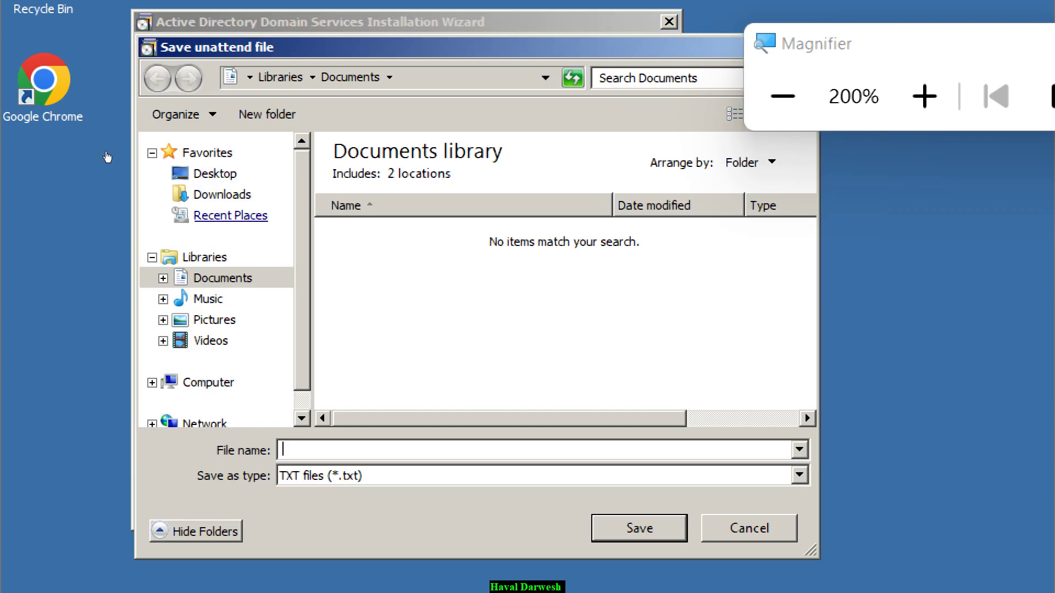
# - Save the exported settings to the desktop as answer file 01
pyautogui.click(216, 175)
pyautogui.hotkey('alt', 'n')
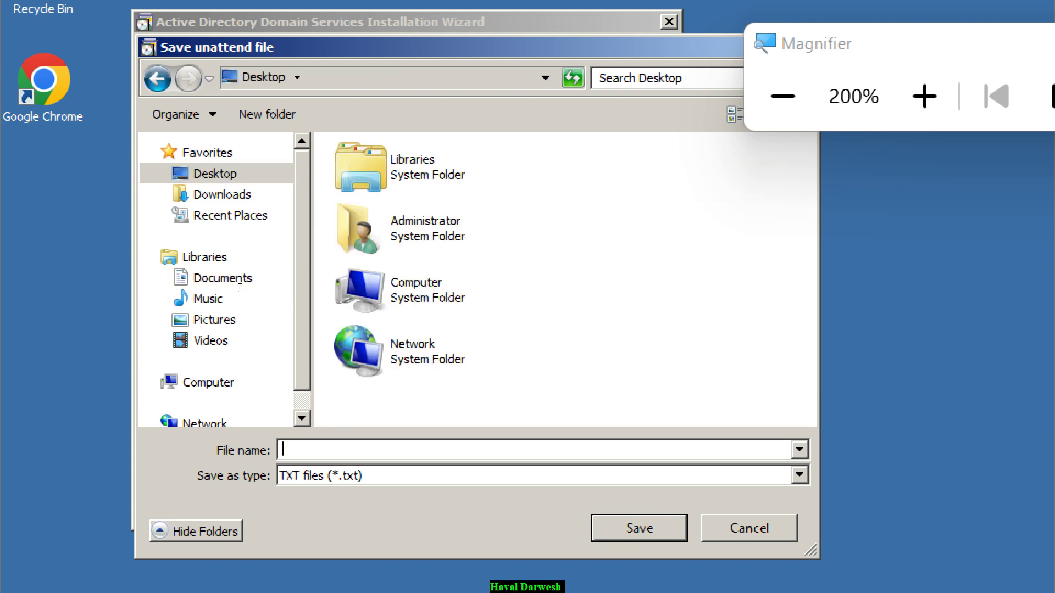
pyautogui.write('01')
pyautogui.press('Return')
pyautogui.press('Return')
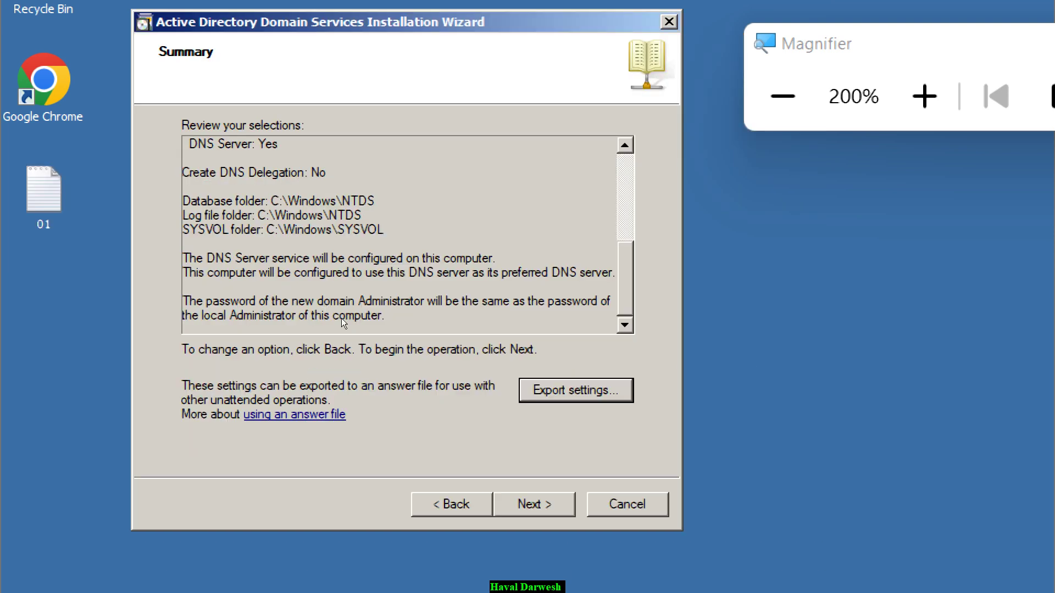
# - Review 01.txt in Notepad, close it, and start installing Active Directory Domain Services
pyautogui.doubleClick(17, 156)
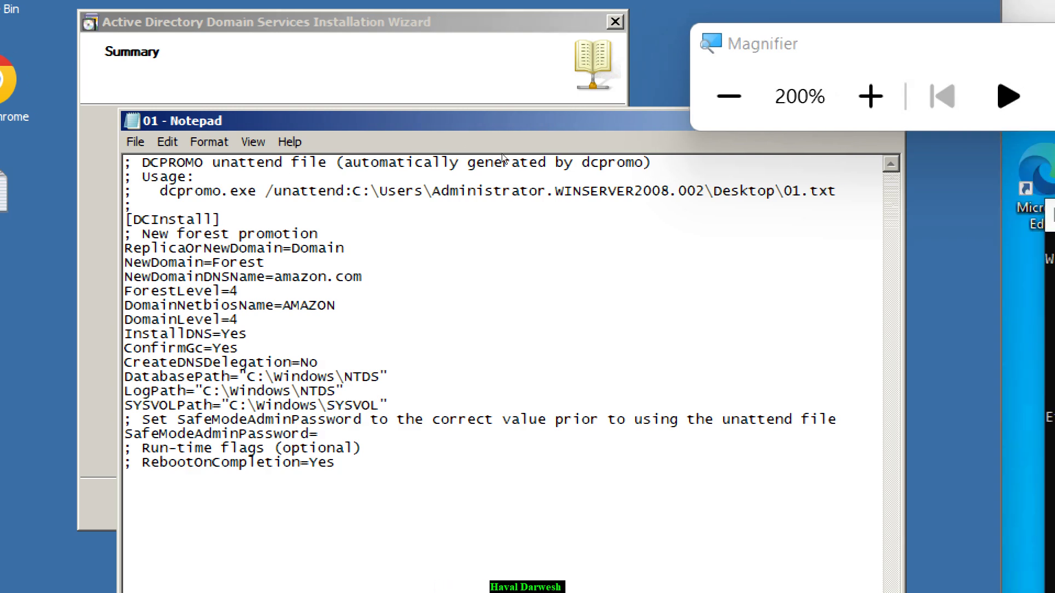
pyautogui.moveTo(501, 117); pyautogui.dragTo(443, 148)
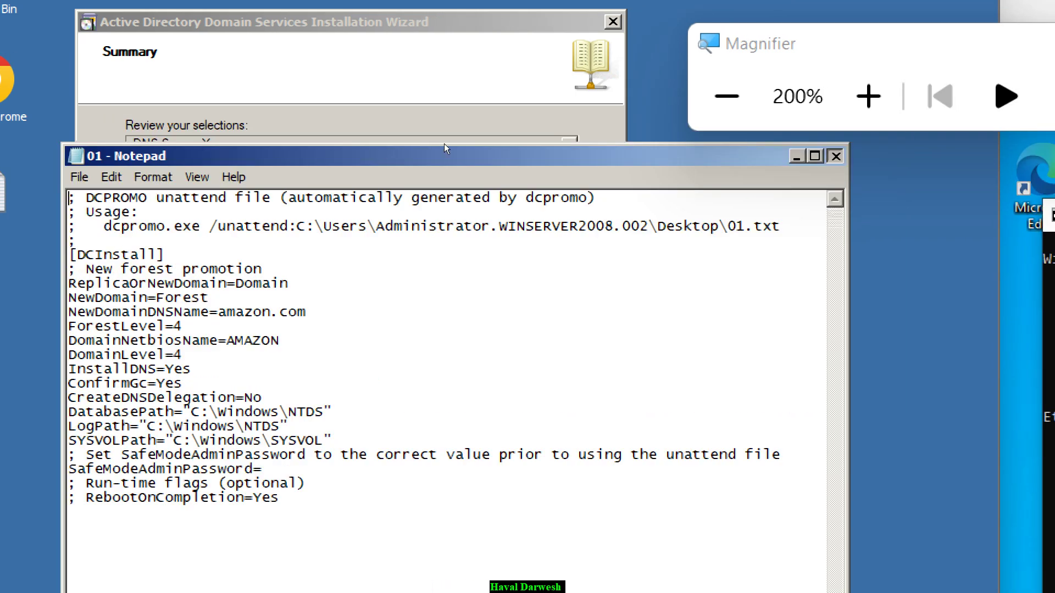
pyautogui.hotkey('alt', 'F4')
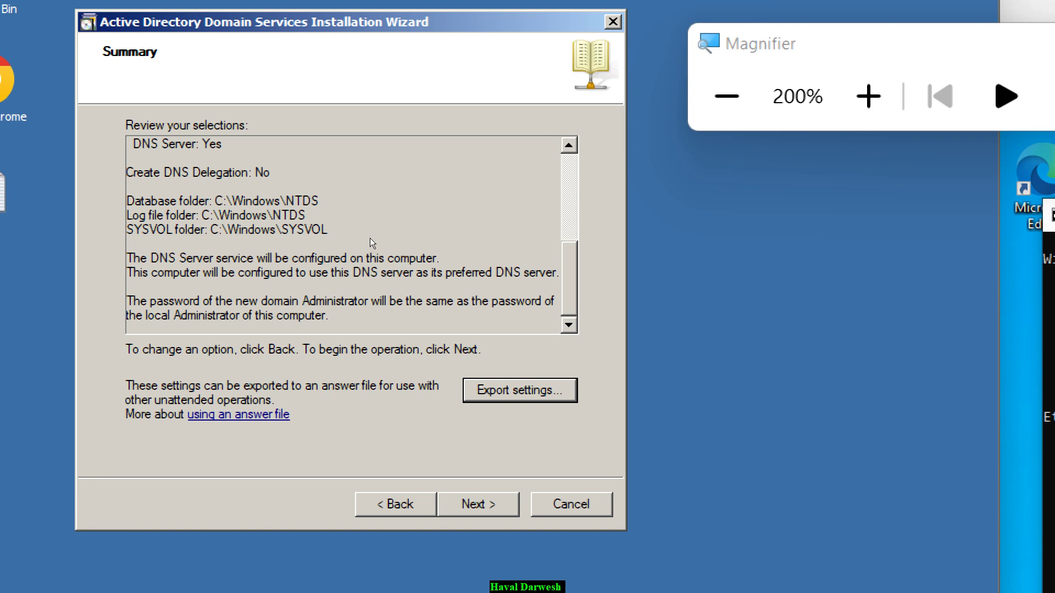
pyautogui.hotkey('alt', 'n')
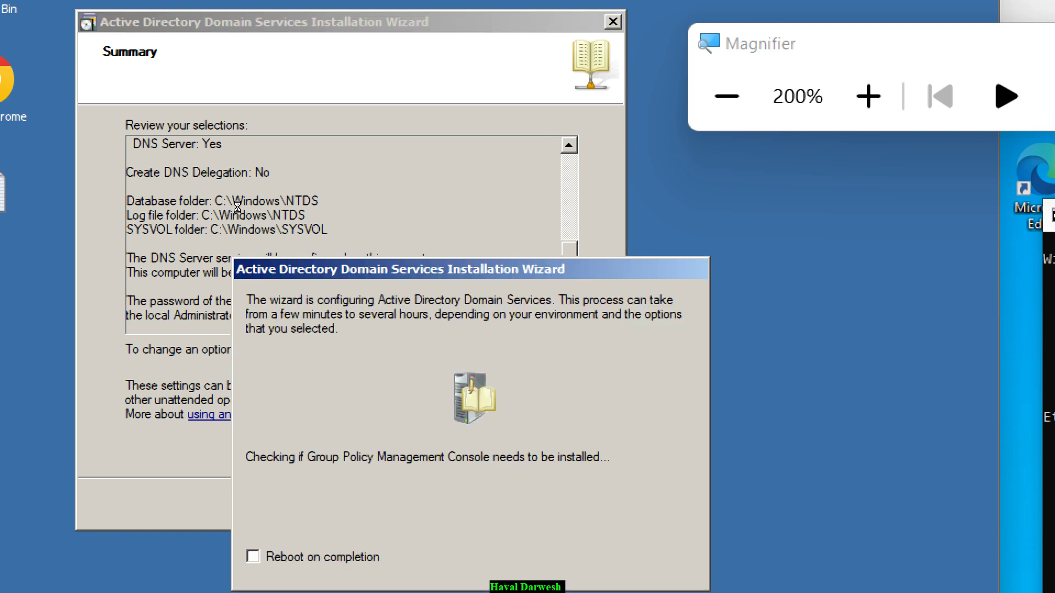
# - Enable Reboot on completion while Active Directory configuration runs
pyautogui.moveTo(303, 269); pyautogui.dragTo(174, 123)
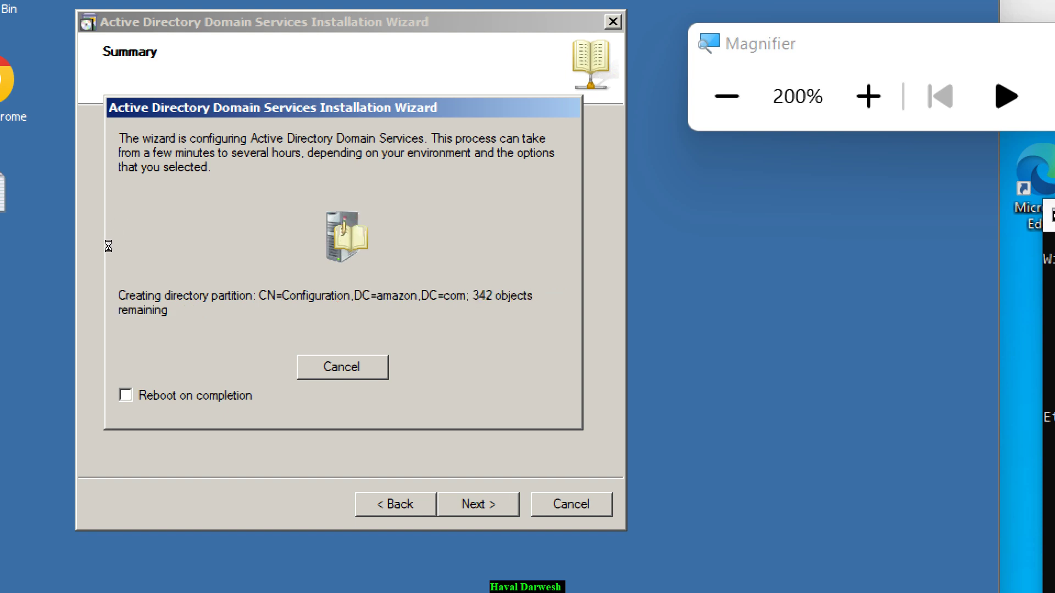
pyautogui.hotkey('alt', 'r')
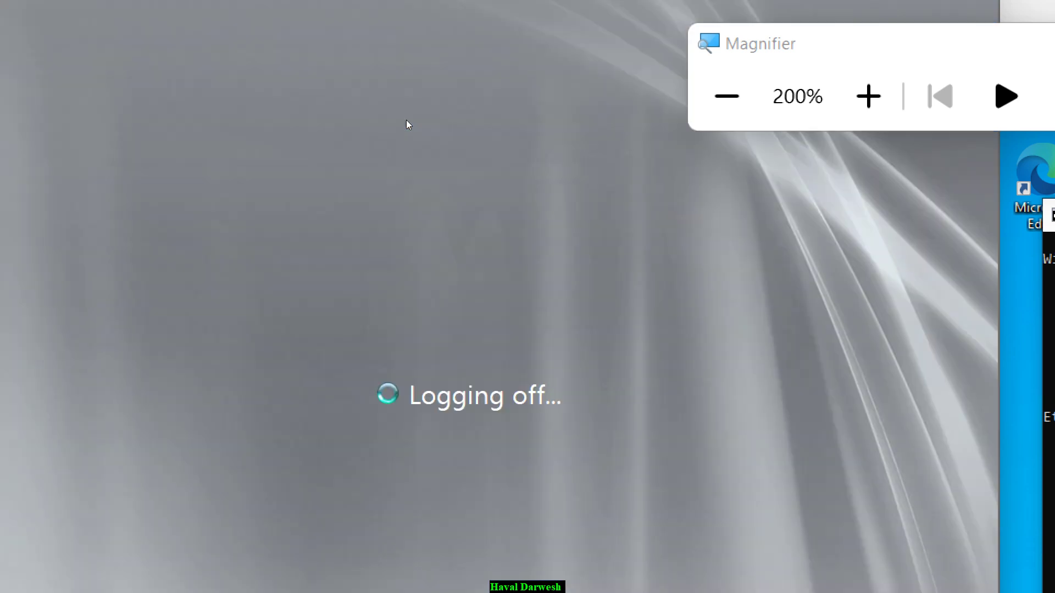
# - Reset Magnifier to 100% and sign in to the server as AMAZON\Administrator with its password
pyautogui.click(403, 128)
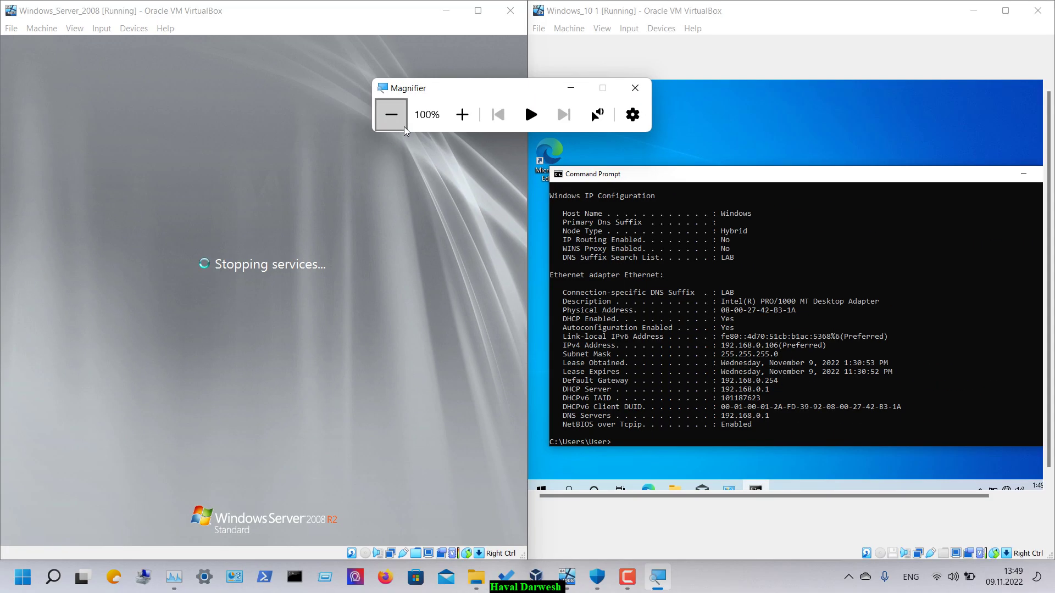
pyautogui.click(627, 577)
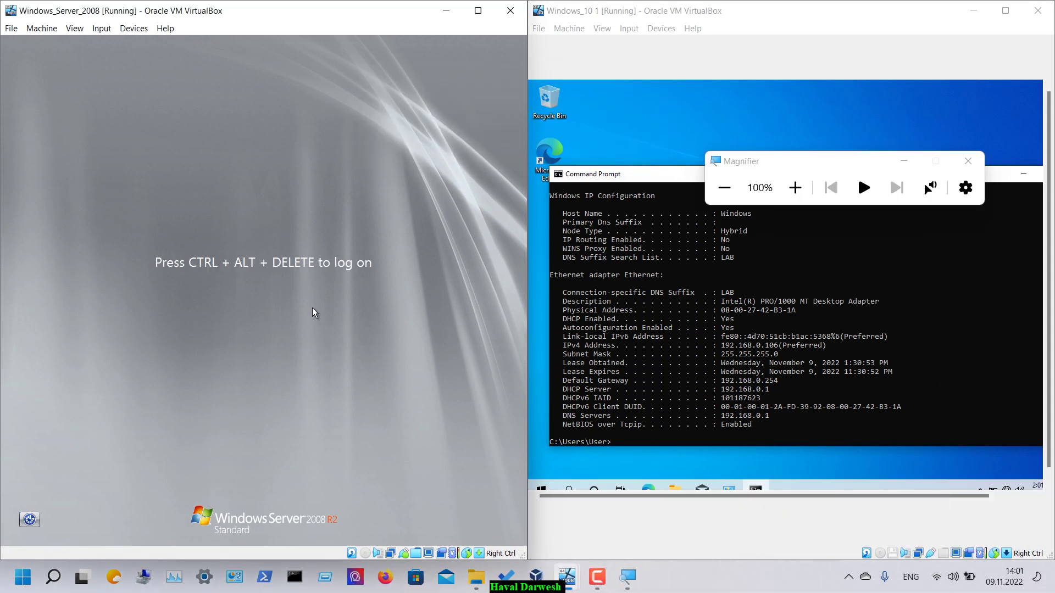
pyautogui.hotkey('ctrl', 'Delete')
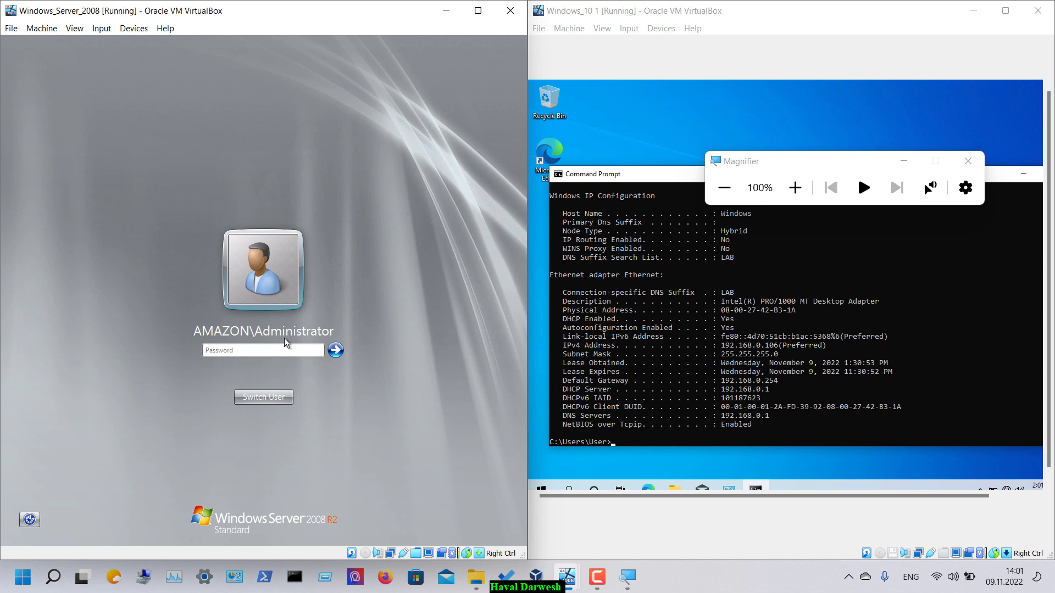
pyautogui.click(259, 348)
pyautogui.write('Pa$$w')
pyautogui.press('Return')
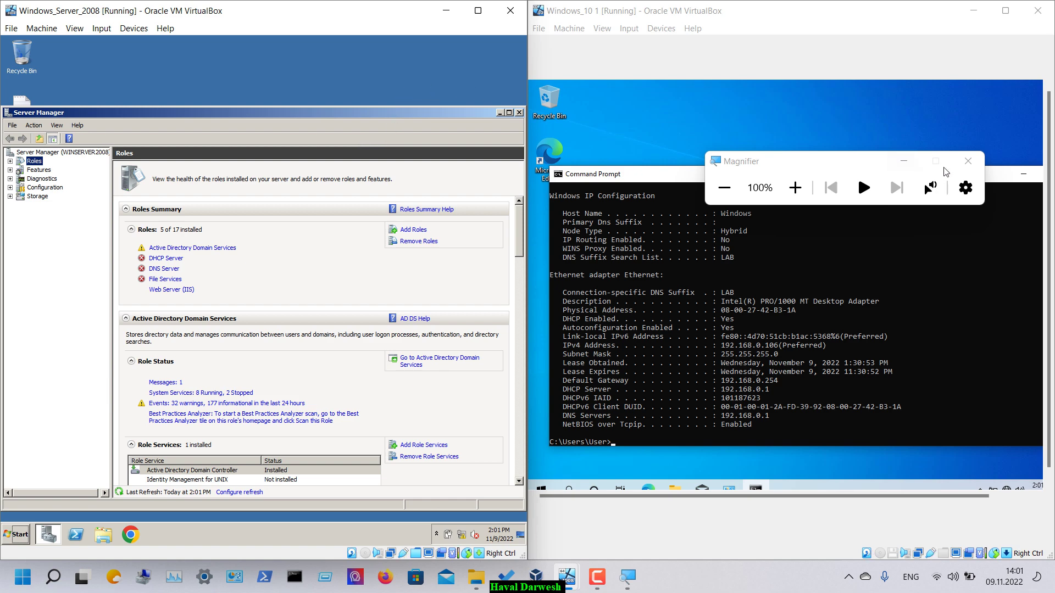
# - Switch to the Windows 10 VM and minimize its Command Prompt window
pyautogui.click(1006, 189)
pyautogui.click(1022, 177)
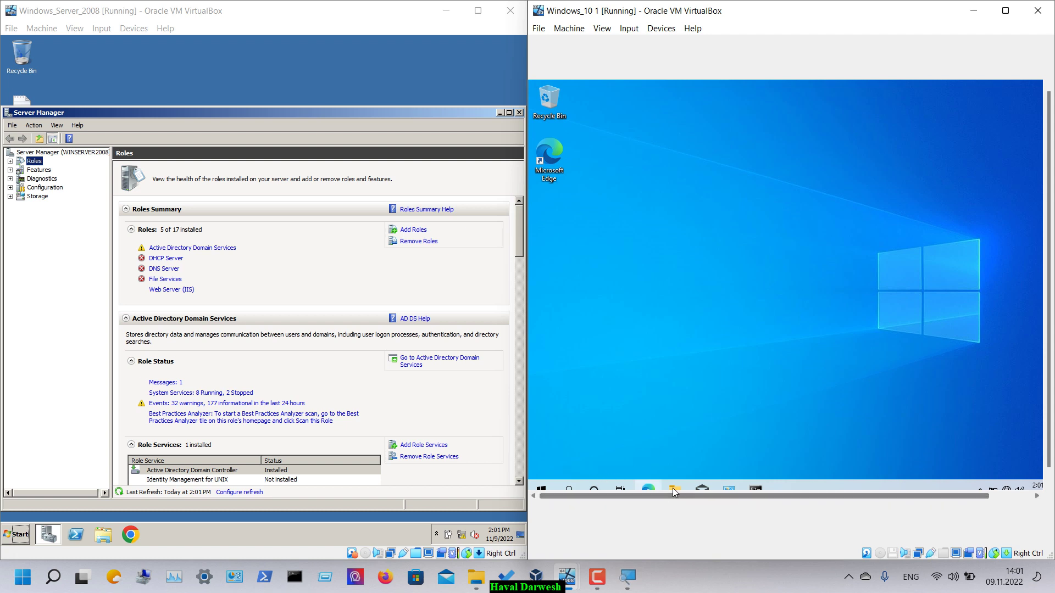
# - Open Windows 10 Settings from the Start menu and magnify the screen to 200%
pyautogui.click(542, 488)
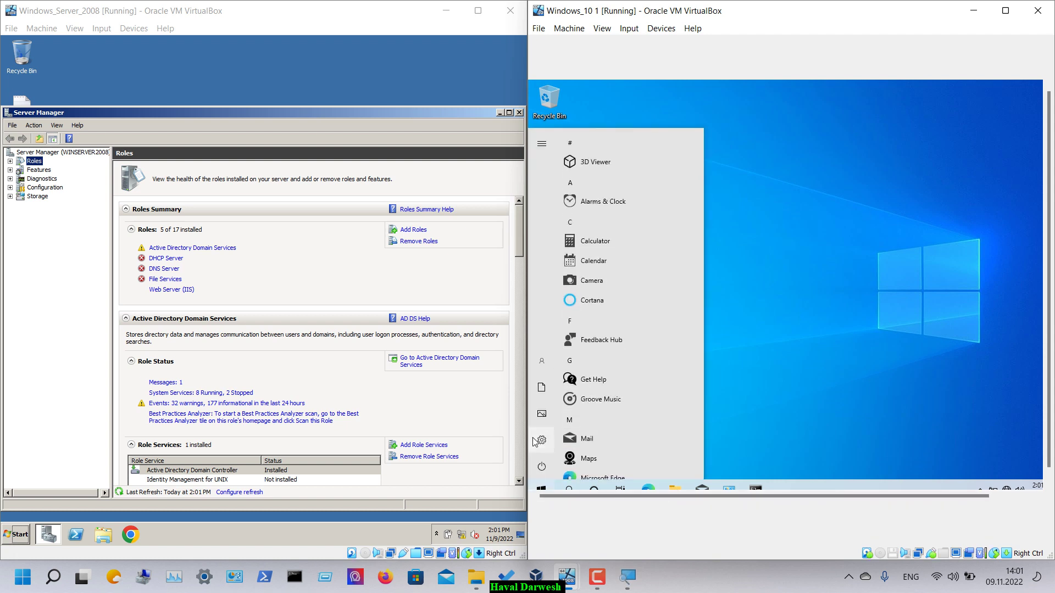
pyautogui.click(542, 438)
pyautogui.click(624, 586)
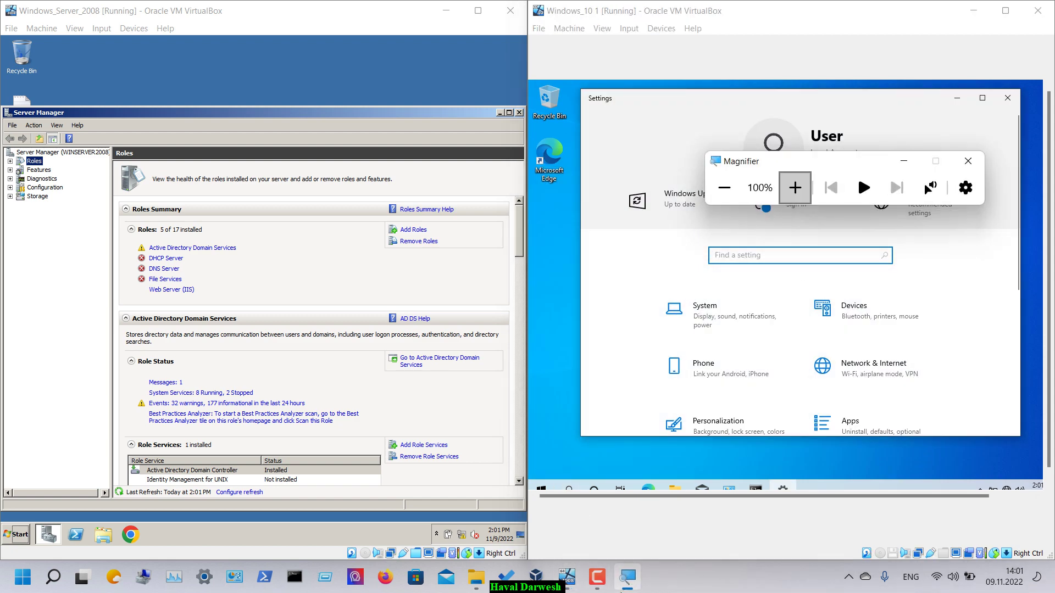
pyautogui.click(794, 187)
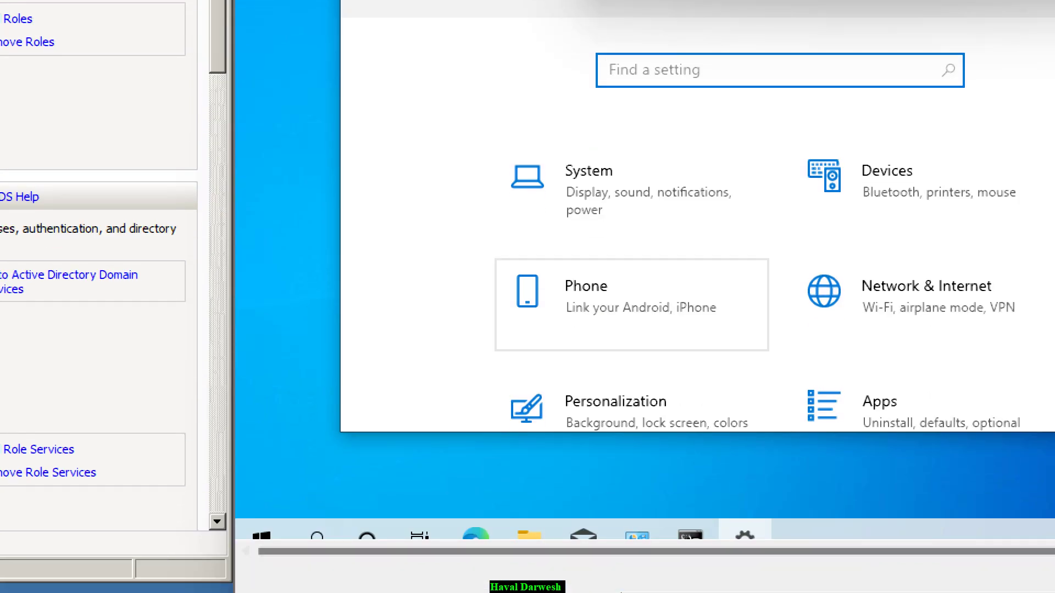
# - View System > About (device name Windows, Windows 10 Home), then minimize Magnifier and Settings
pyautogui.click(621, 242)
pyautogui.scroll(-5, 651, 387)
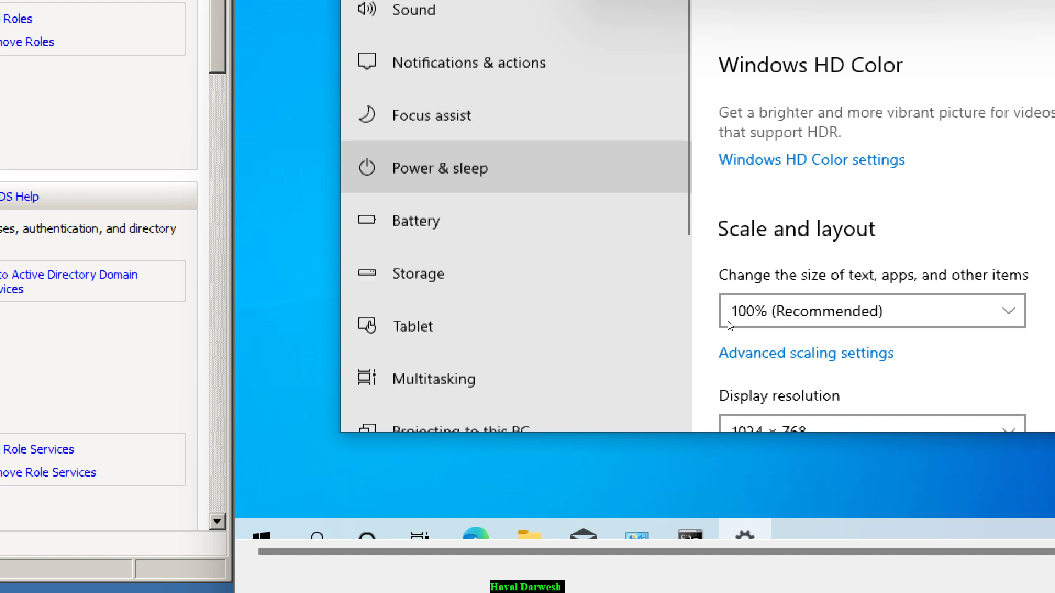
pyautogui.click(648, 382)
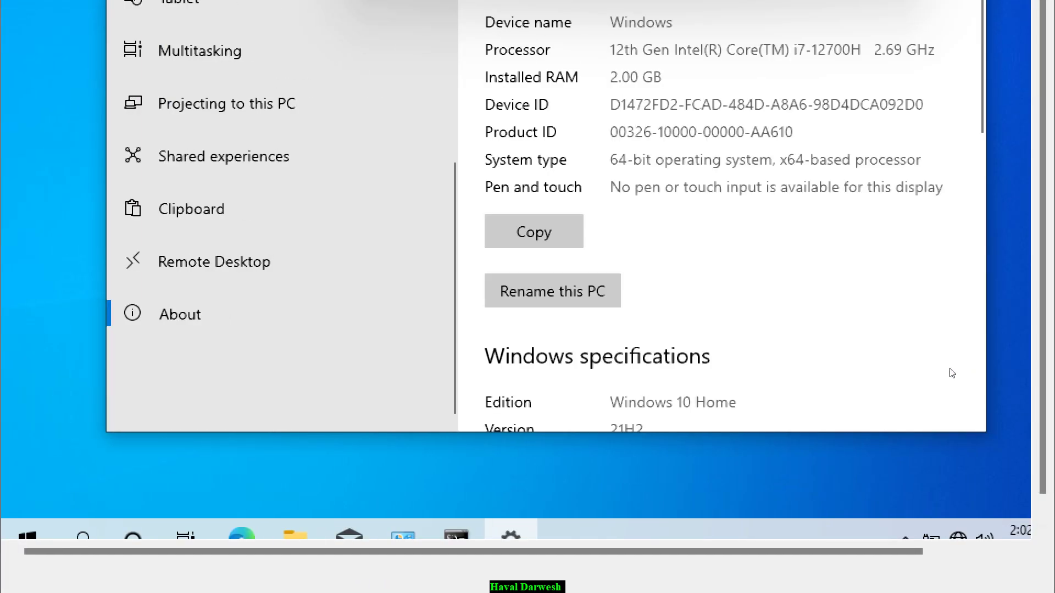
pyautogui.scroll(-5, 951, 372)
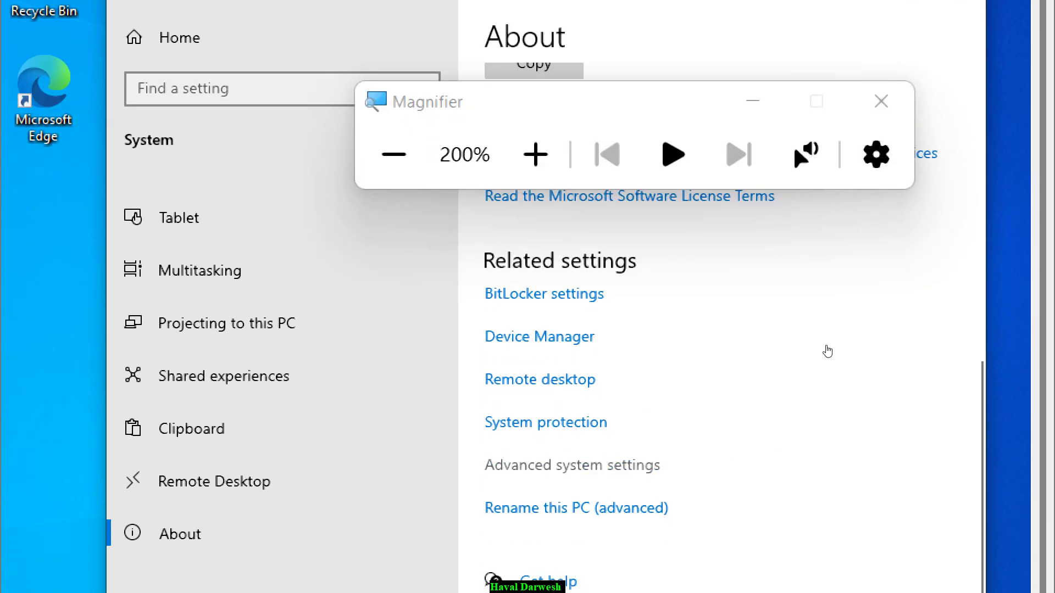
pyautogui.click(752, 101)
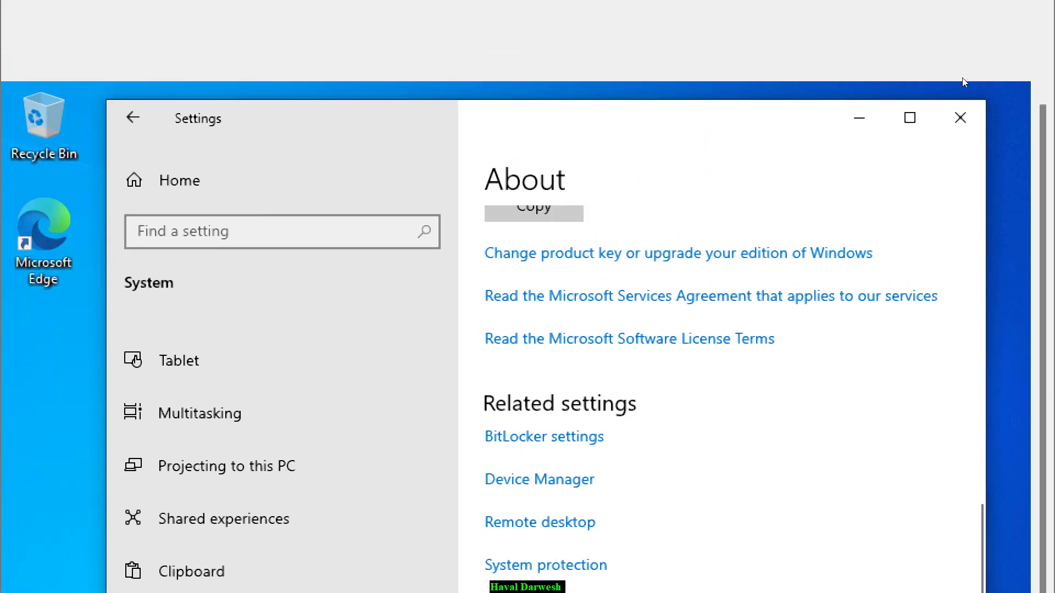
pyautogui.click(859, 117)
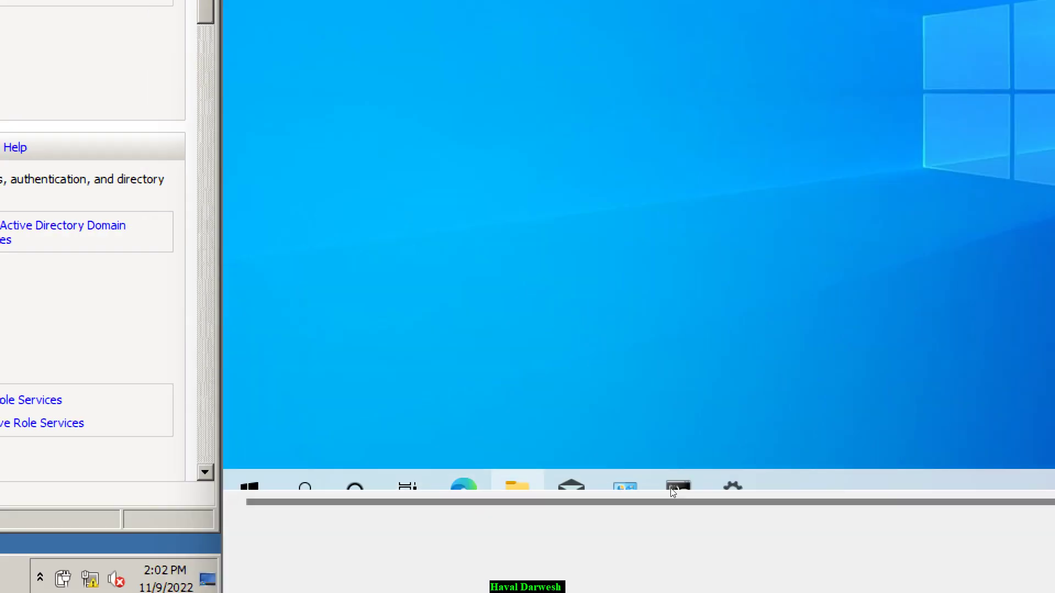
# - Open This PC's Properties from File Explorer and scroll the About page to Related settings
pyautogui.click(673, 491)
pyautogui.hotkey('shift', 'F10')
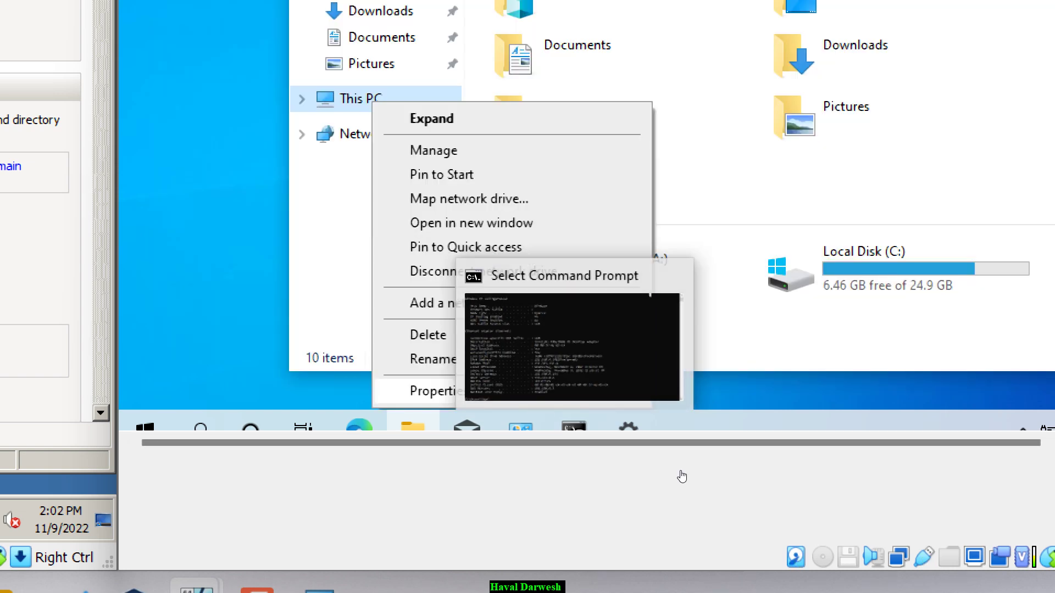
pyautogui.press('r')
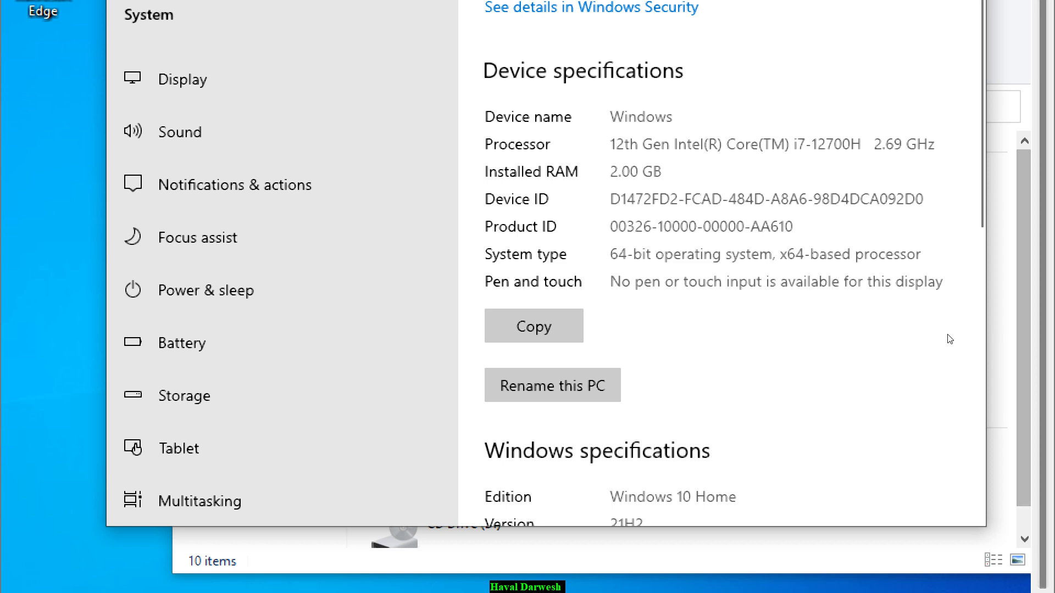
pyautogui.scroll(-10, 950, 339)
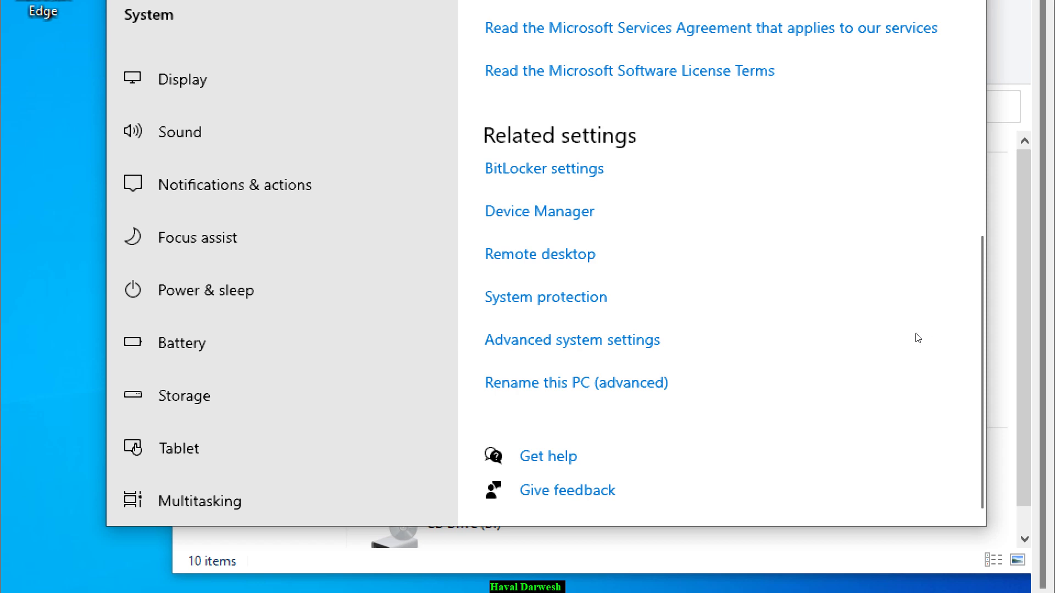
# - Open Advanced system settings, view the Computer Name tab, then cancel System Properties
pyautogui.click(827, 348)
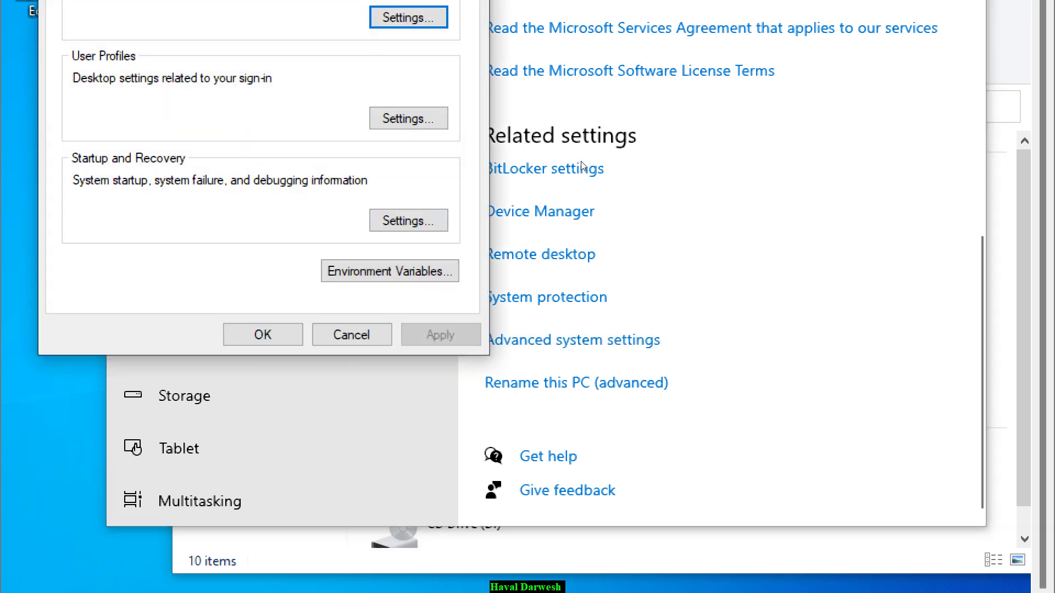
pyautogui.hotkey('ctrl', 'shift', 'Tab')
pyautogui.hotkey('ctrl', 'shift', 'Tab')
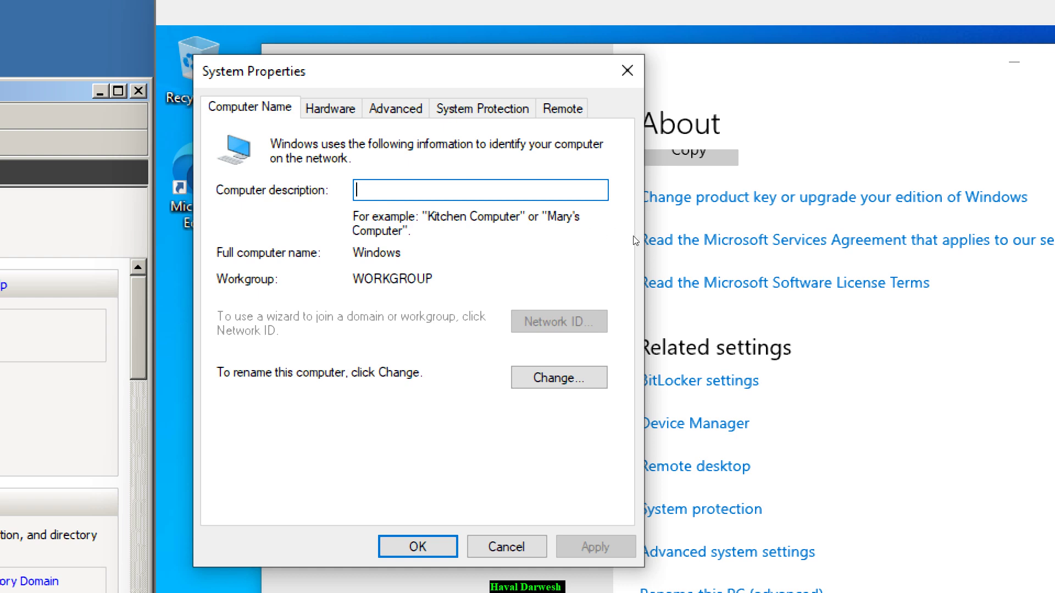
pyautogui.press('Tab')
pyautogui.press('Tab')
pyautogui.press('Tab')
pyautogui.press('Return')
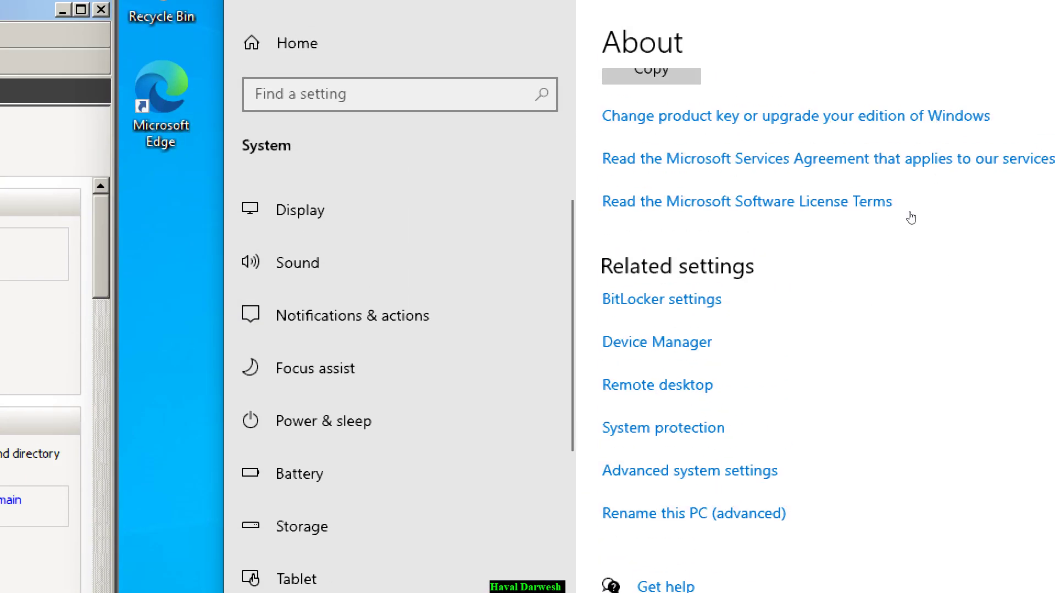
# - Highlight 'Home' in the Windows 10 Home edition line and zoom the screen back to normal
pyautogui.scroll(10, 911, 218)
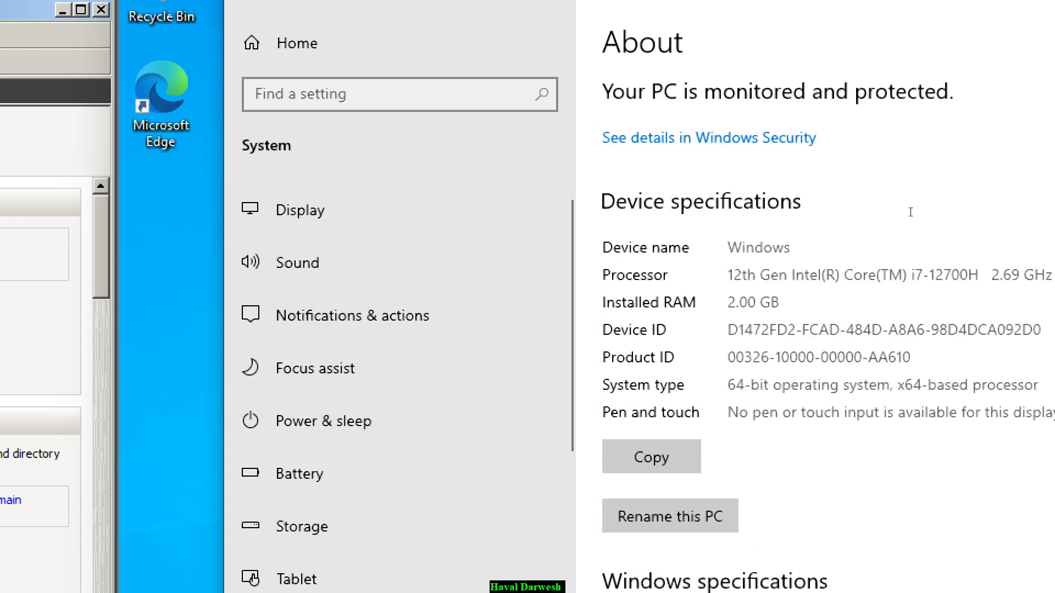
pyautogui.scroll(-3, 911, 218)
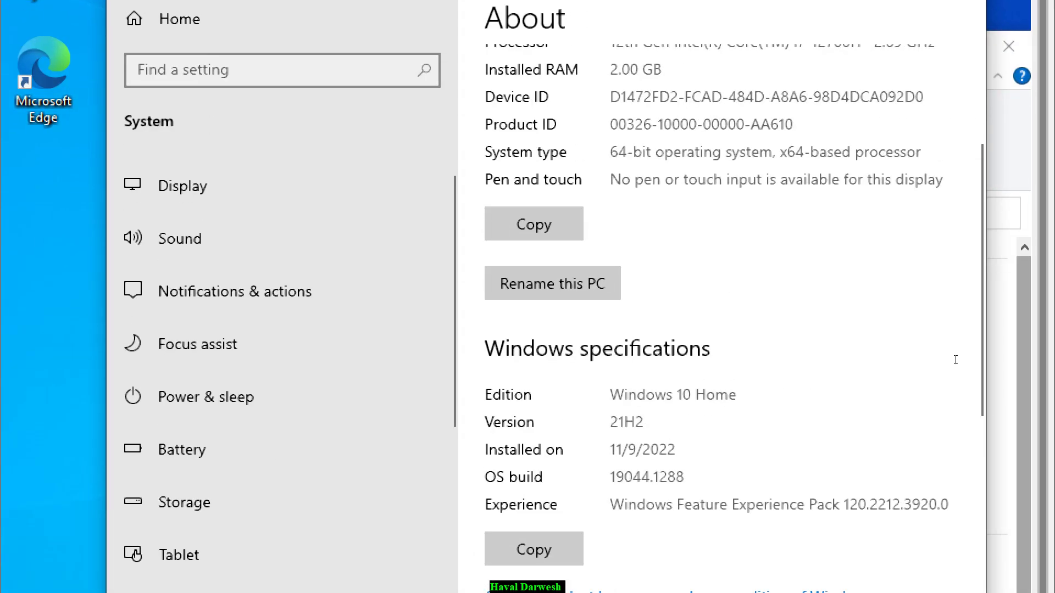
pyautogui.doubleClick(715, 394)
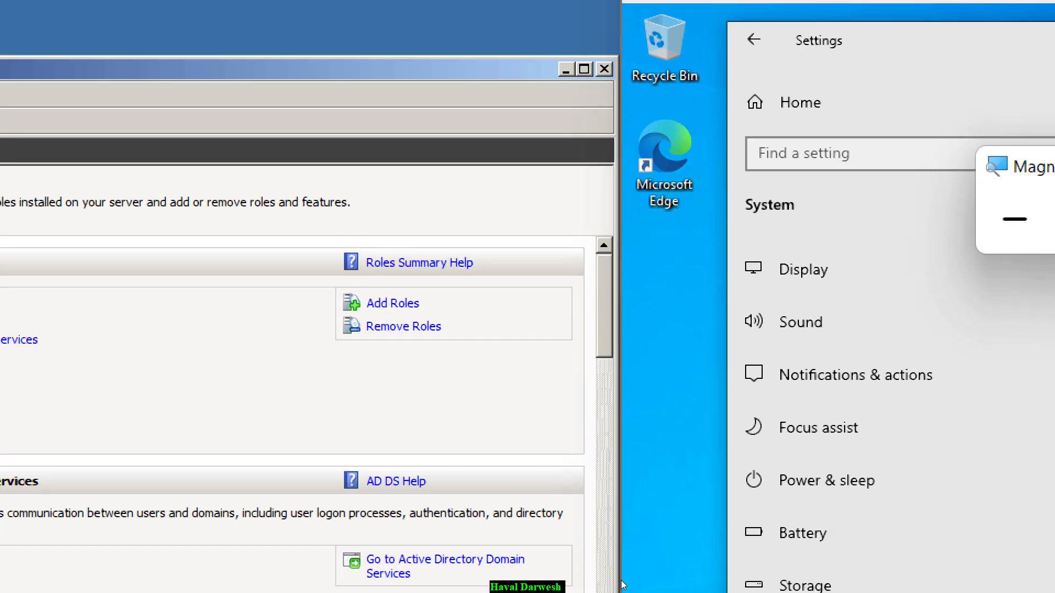
pyautogui.press('super+minus')
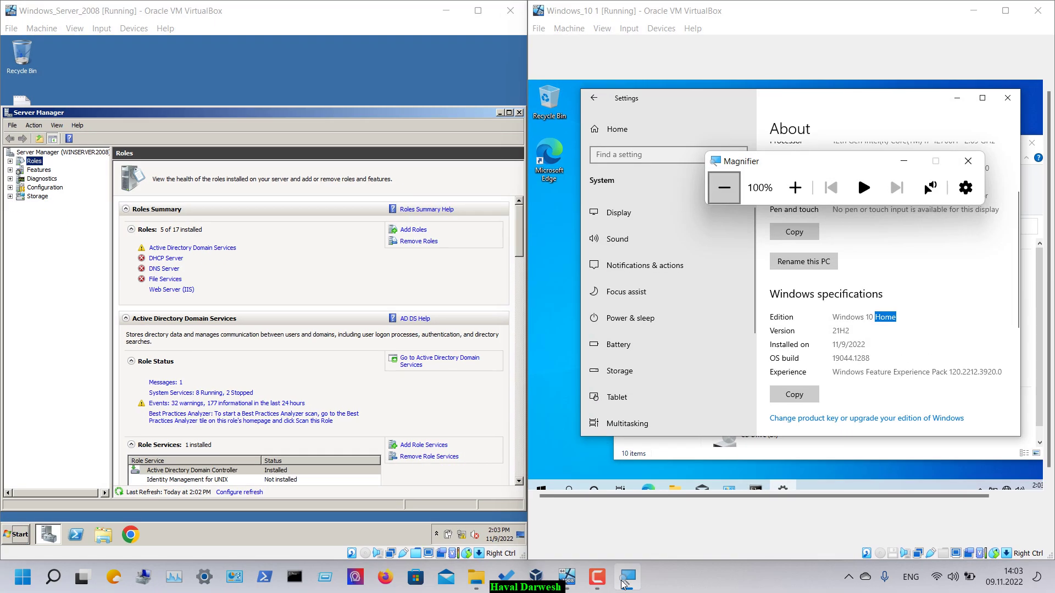
pyautogui.click(804, 105)
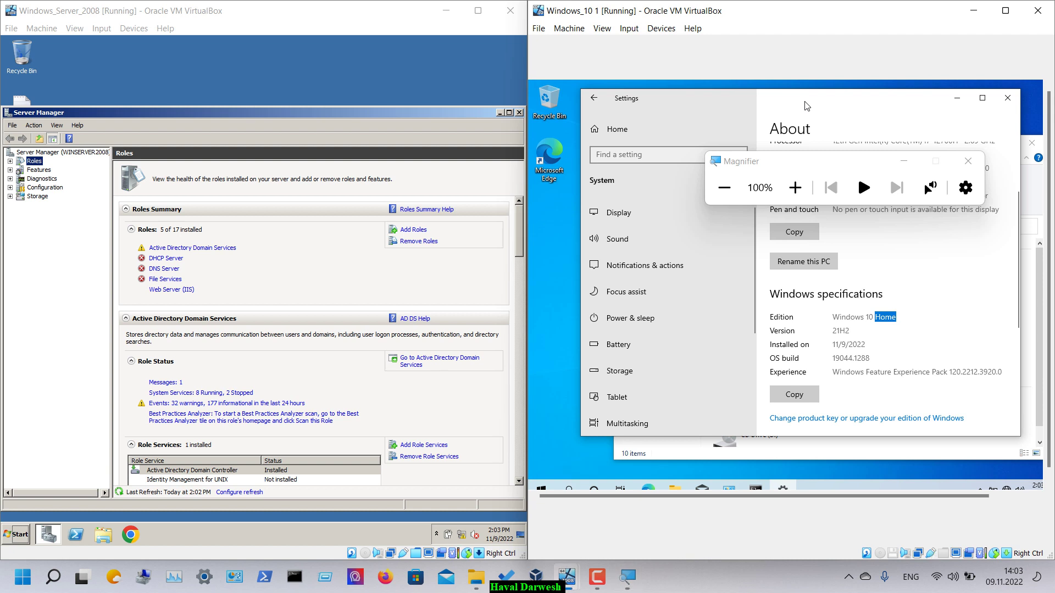
pyautogui.press('super+Escape')
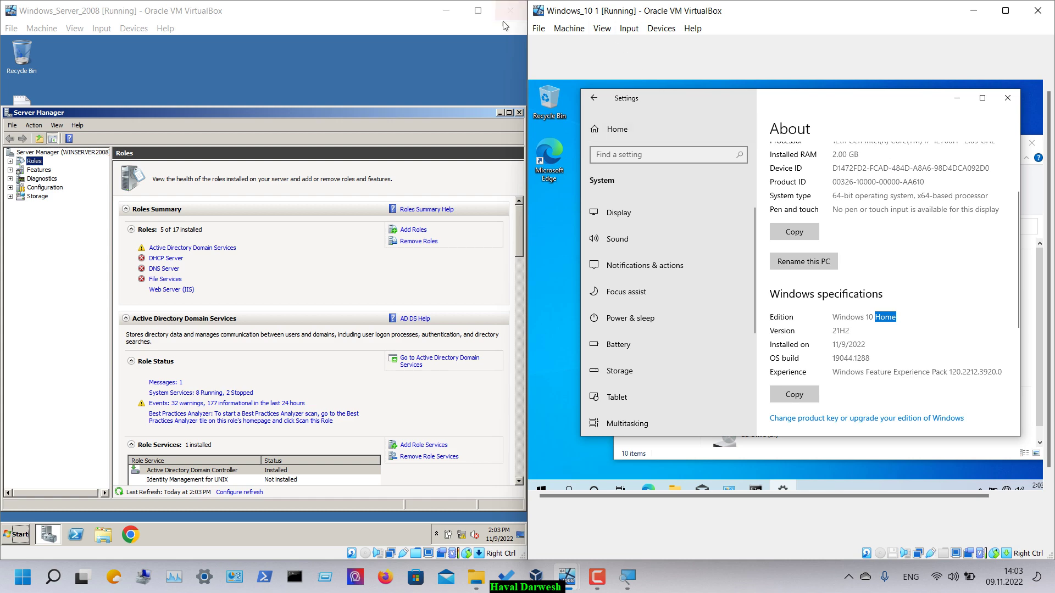
# - Select the powered-off Windows_10 VM in VirtualBox Manager, then minimize the Manager
pyautogui.click(539, 581)
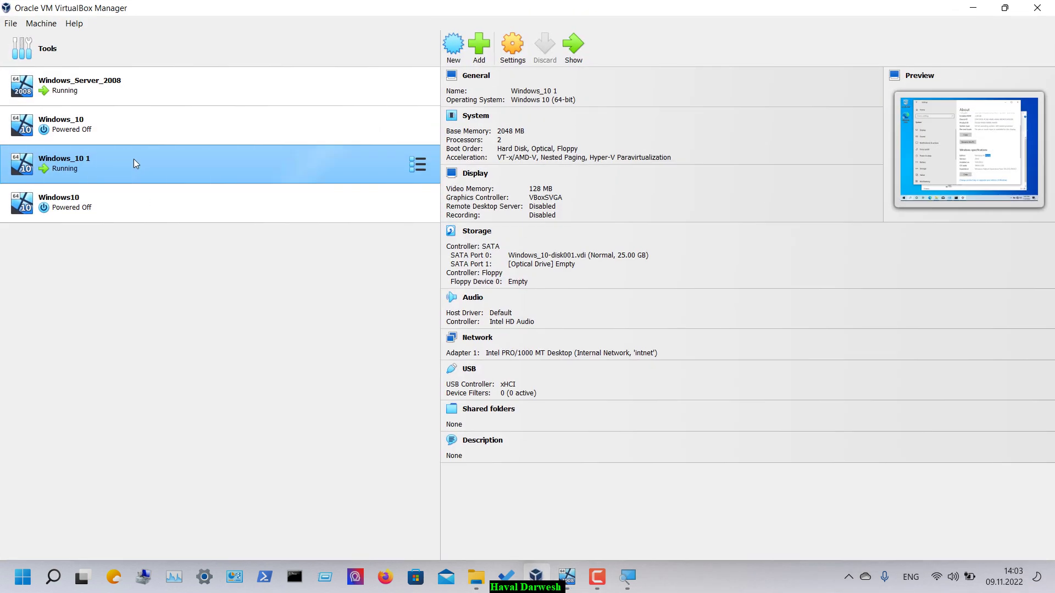
pyautogui.click(137, 136)
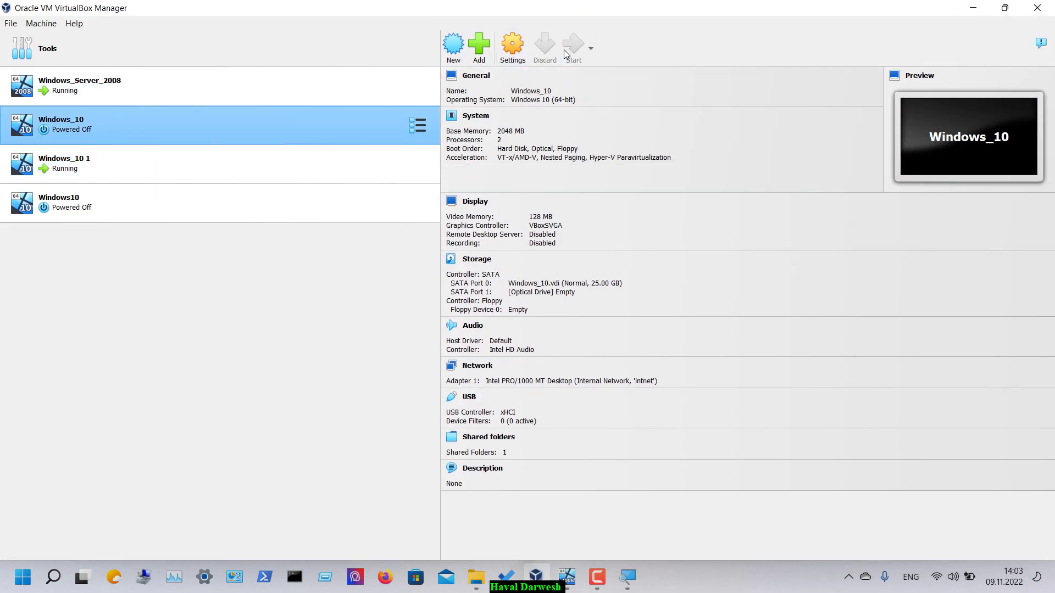
pyautogui.click(973, 8)
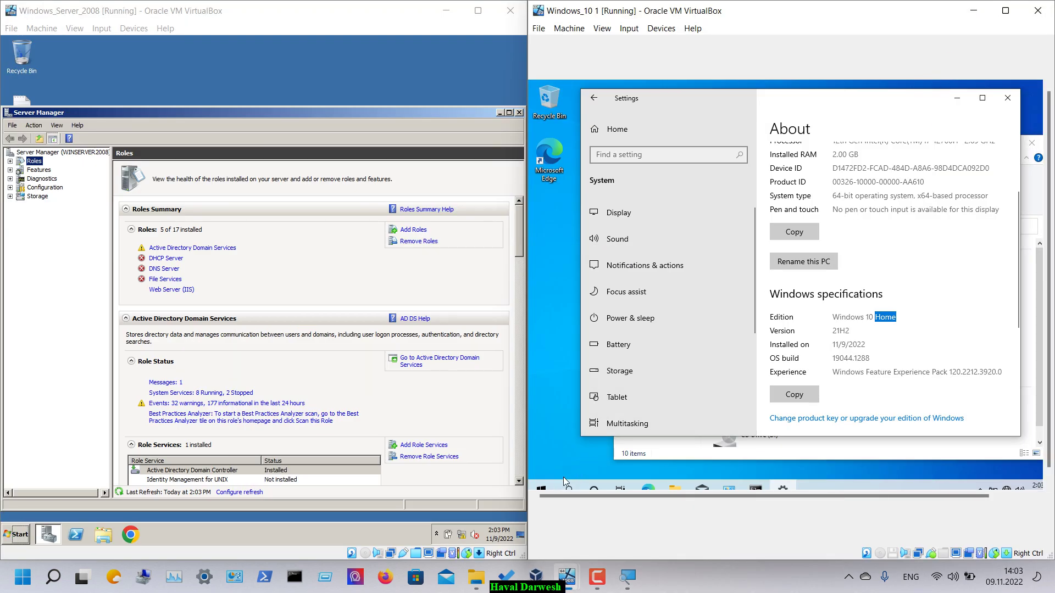
# - Shut down the Windows_10 1 VM from its Start menu power options
pyautogui.click(541, 488)
pyautogui.click(544, 468)
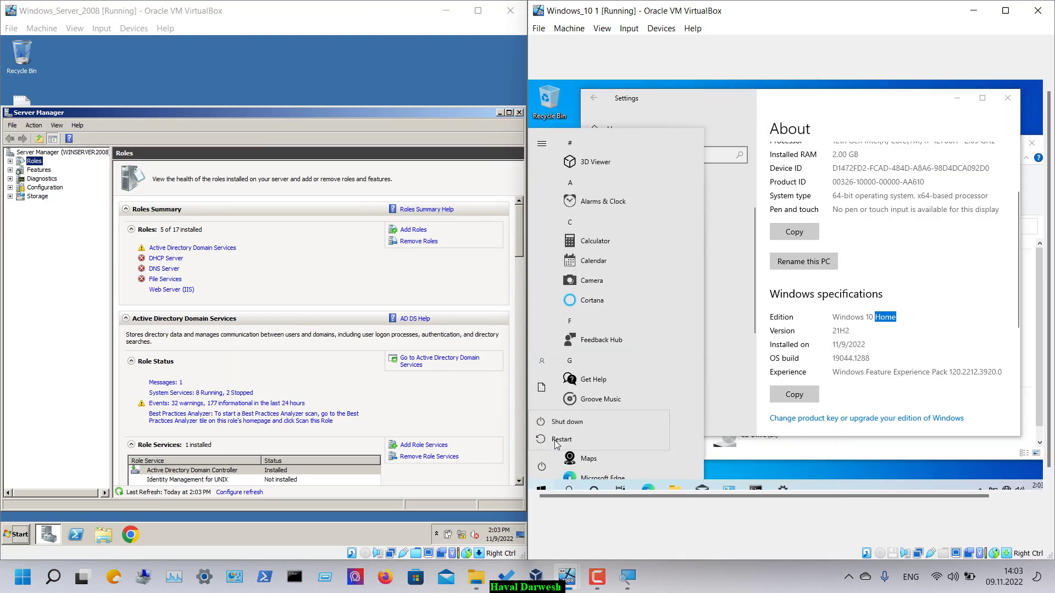
pyautogui.click(580, 420)
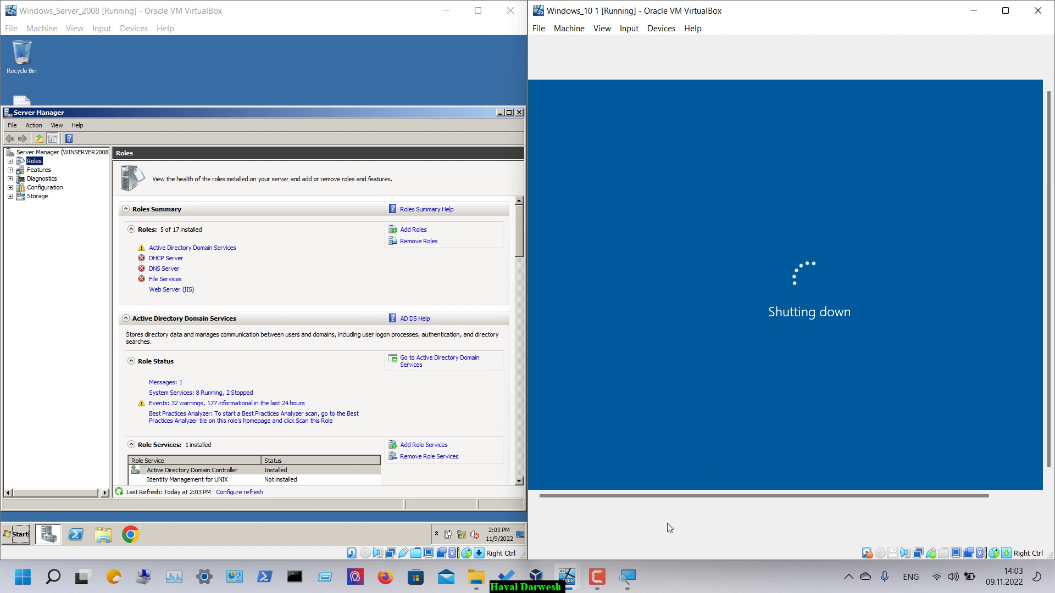
pyautogui.click(566, 576)
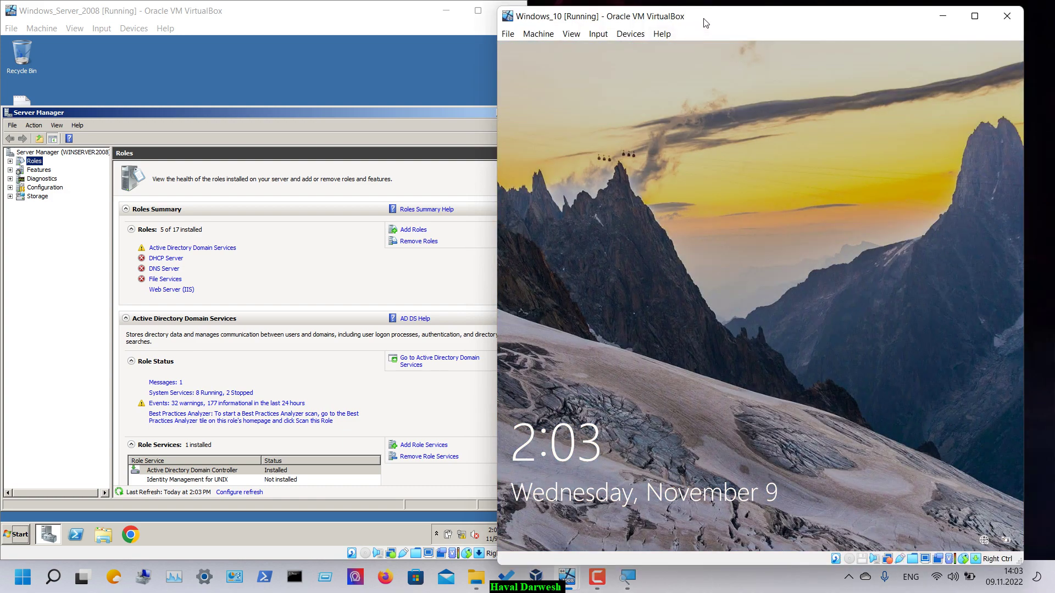
# - Snap the Windows_10 VM window to the right half and sign in with the account password
pyautogui.moveTo(706, 23); pyautogui.dragTo(1051, 71)
pyautogui.click(934, 165)
pyautogui.press('Return')
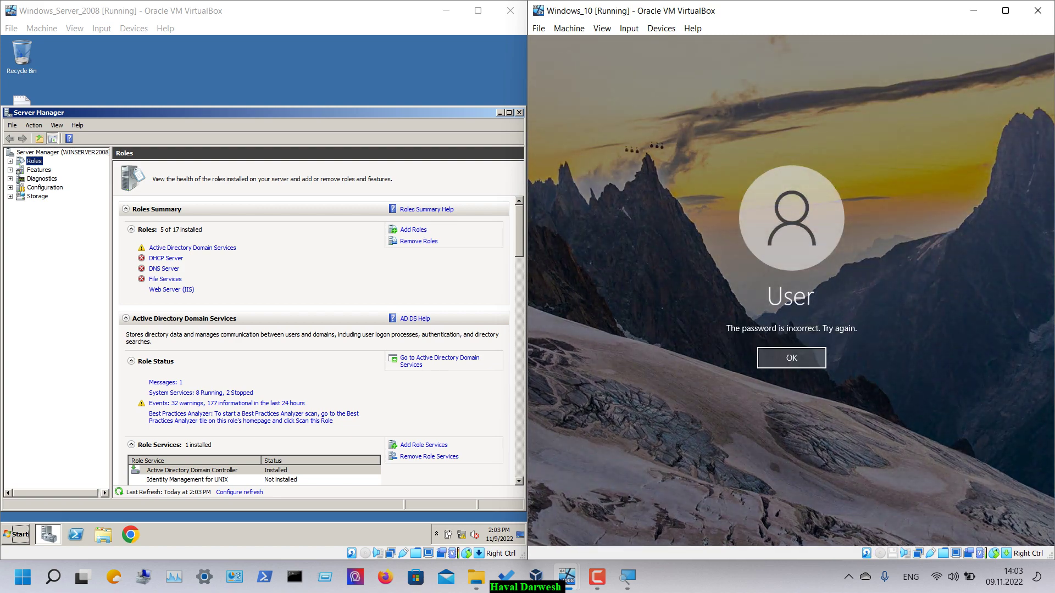
pyautogui.press('Return')
pyautogui.write('12345678')
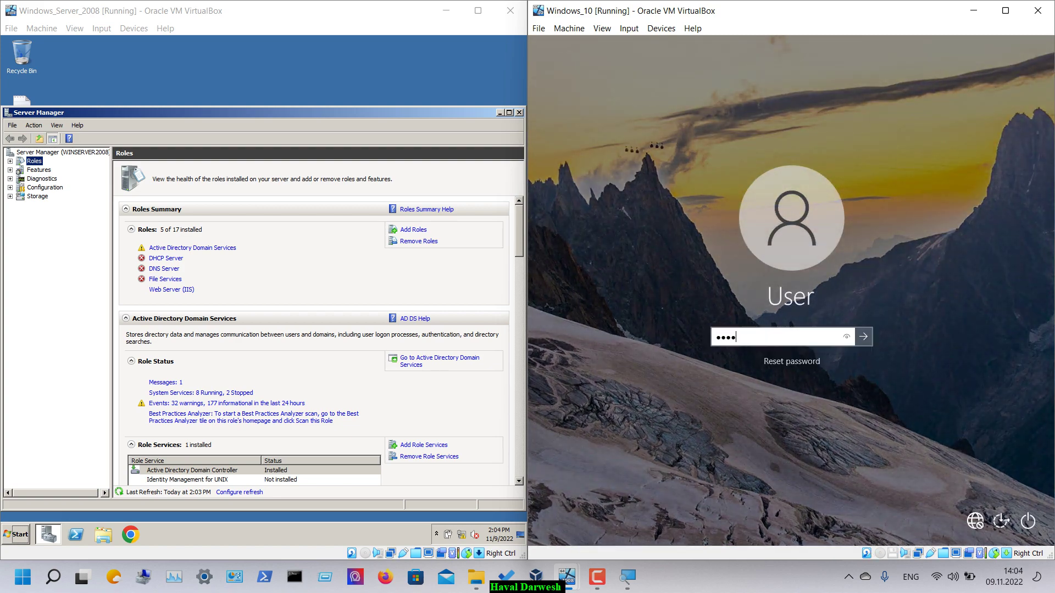
pyautogui.press('Return')
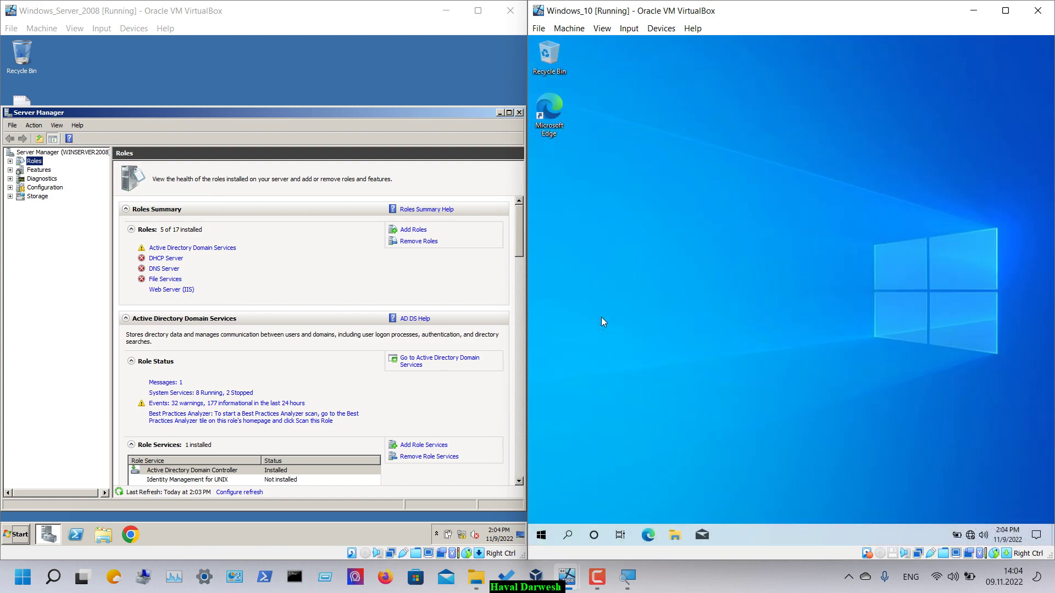
pyautogui.click(541, 534)
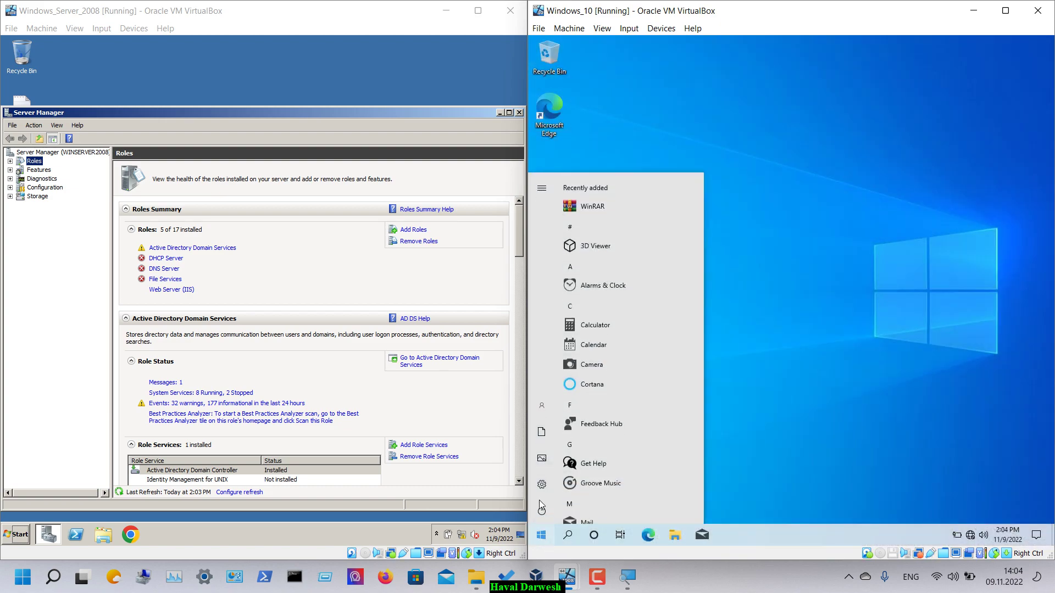
# - Open Settings > System > About in the Windows_10 VM with the magnifier at 200%
pyautogui.click(540, 494)
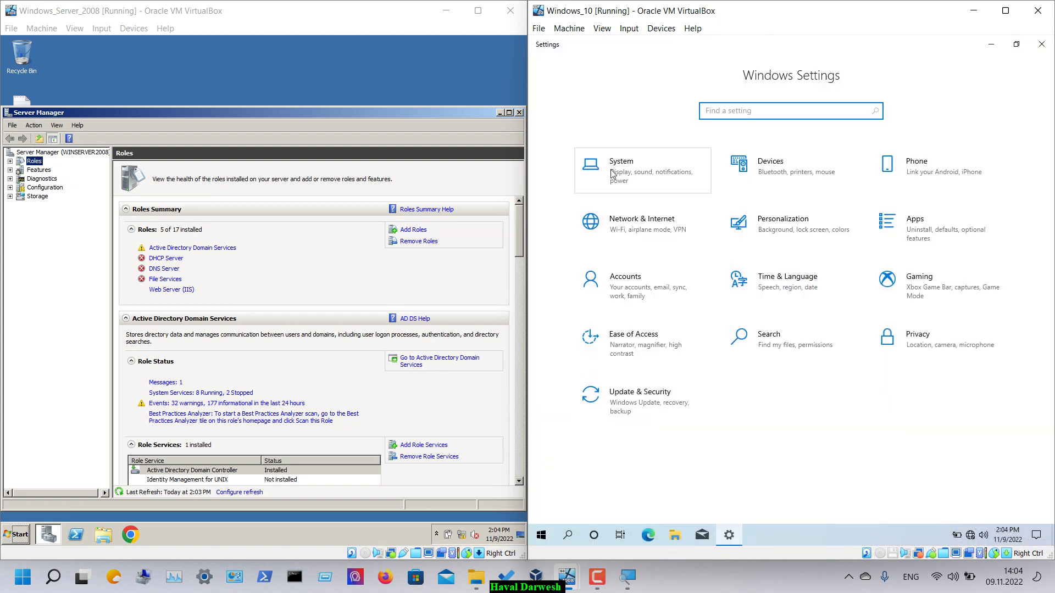
pyautogui.click(612, 174)
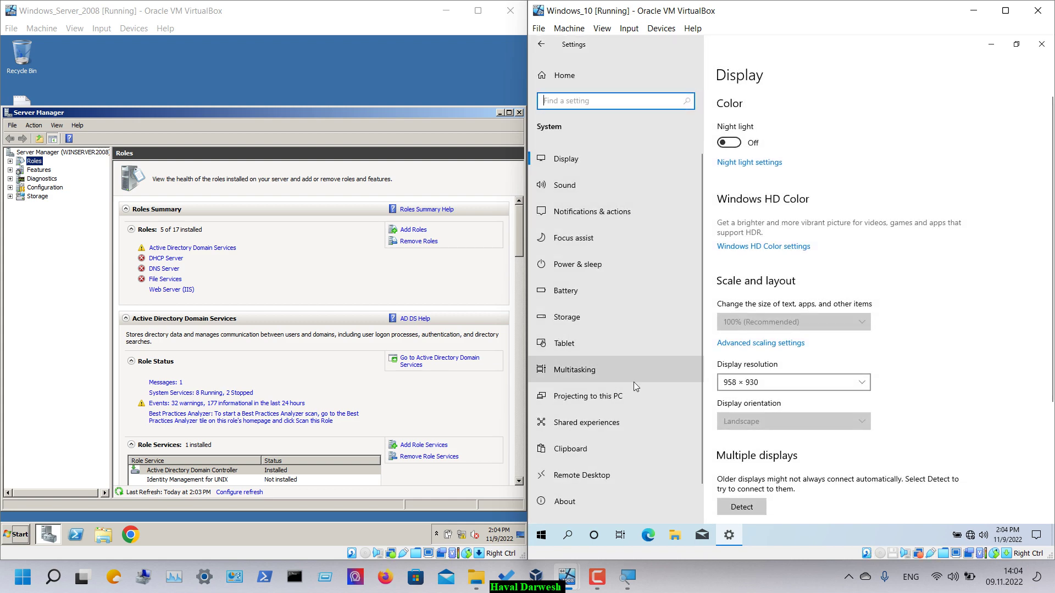
pyautogui.click(590, 474)
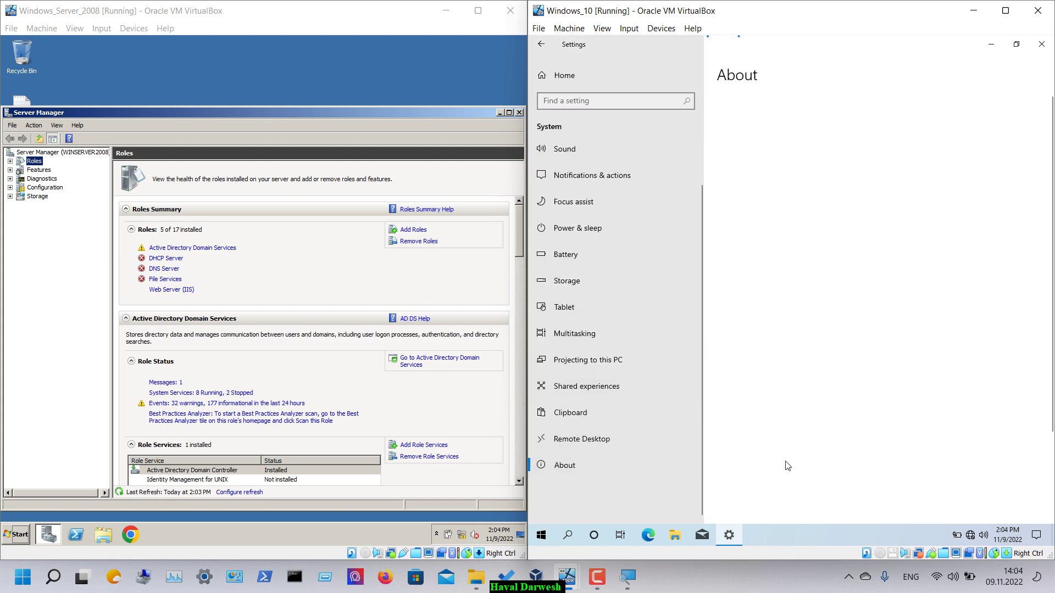
pyautogui.click(638, 588)
pyautogui.click(795, 185)
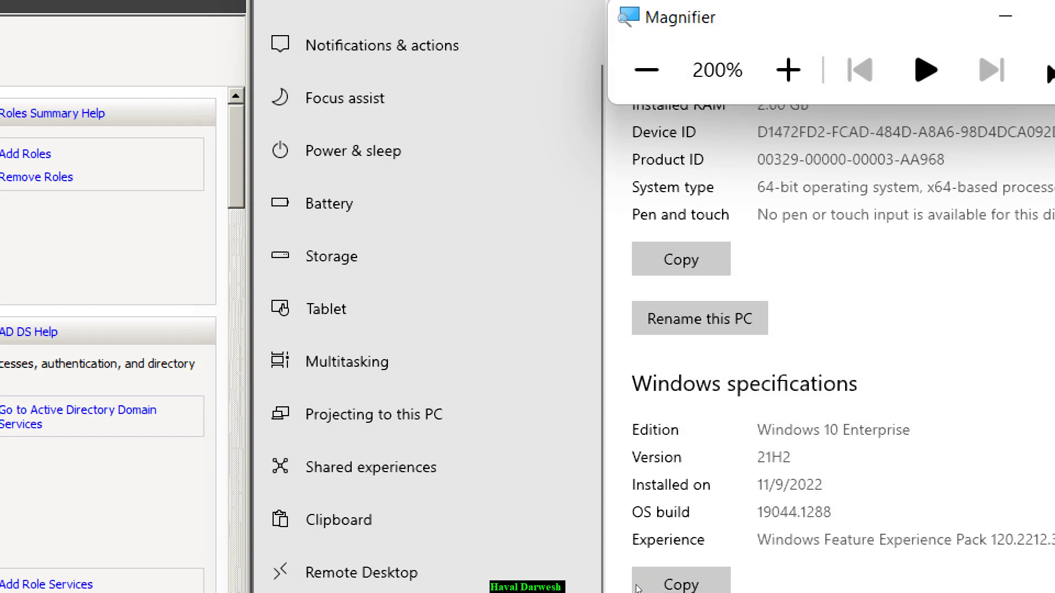
# - Highlight 'Enterprise' in the edition line, zoom back to 100%, and open Advanced system settings
pyautogui.moveTo(837, 429); pyautogui.dragTo(911, 429)
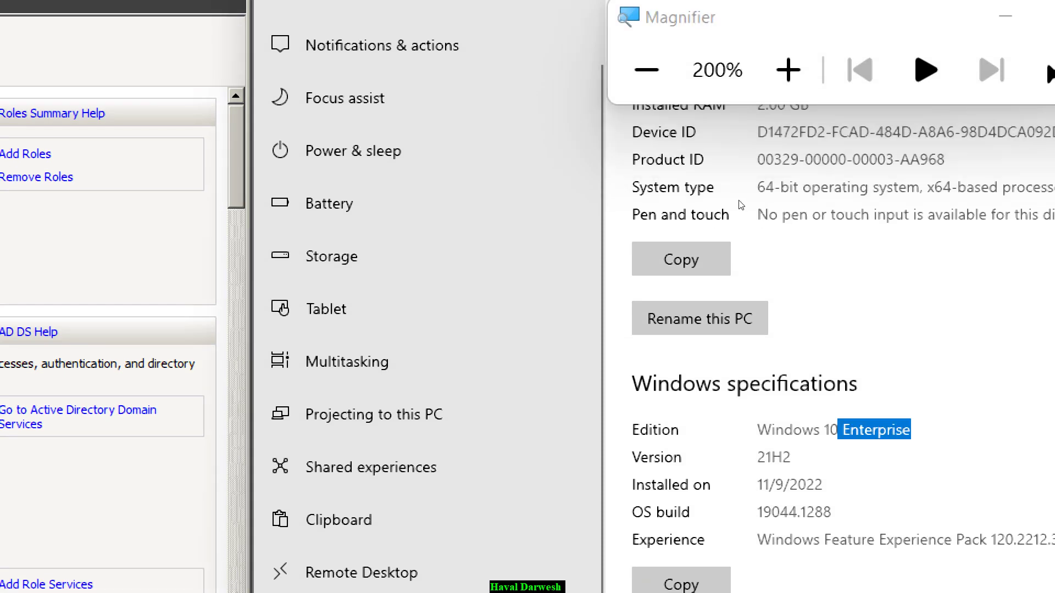
pyautogui.click(646, 70)
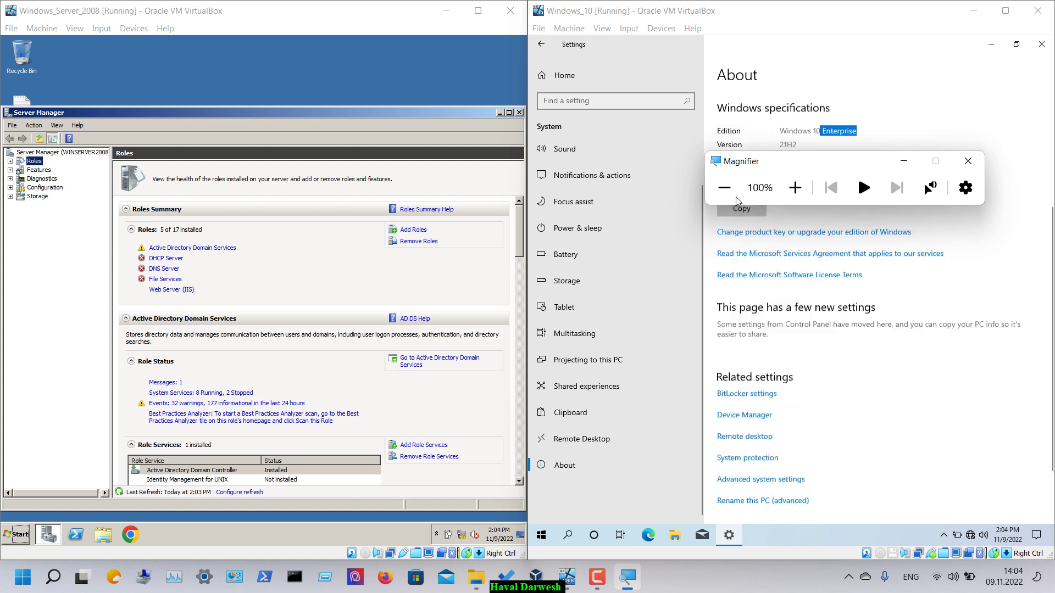
pyautogui.scroll(-1, 736, 197)
pyautogui.click(789, 431)
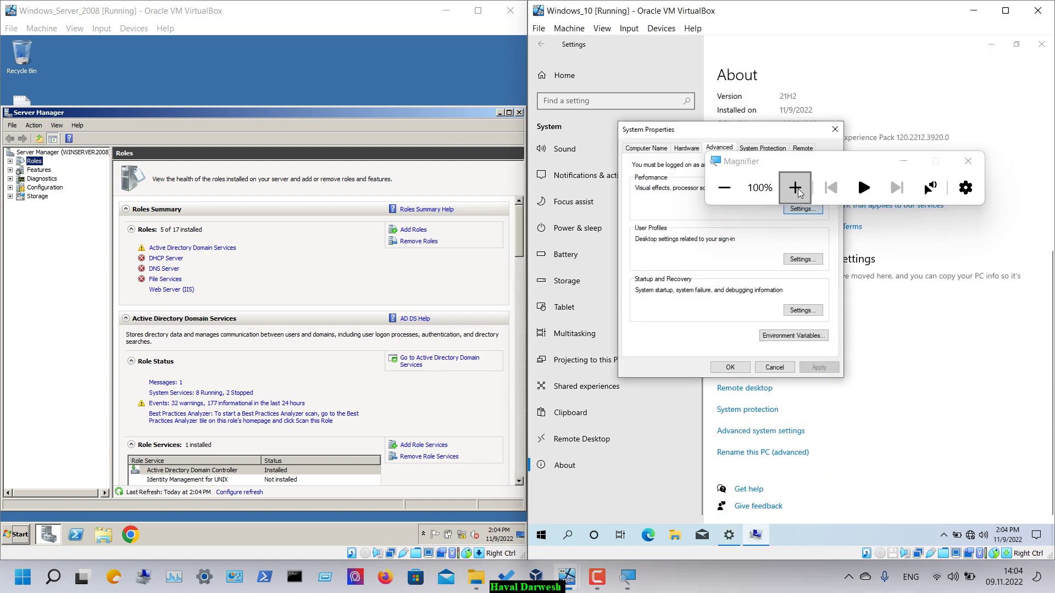
# - Review the Computer Name tab and Change dialog showing WORKGROUP, then cancel and close System Properties
pyautogui.click(795, 188)
pyautogui.click(646, 148)
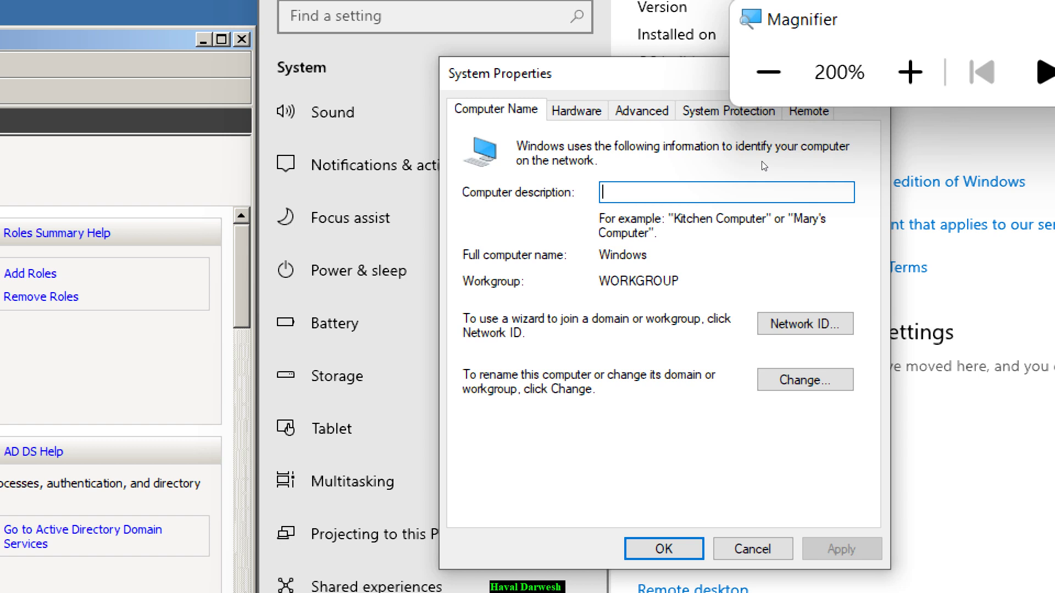
pyautogui.hotkey('alt', 'c')
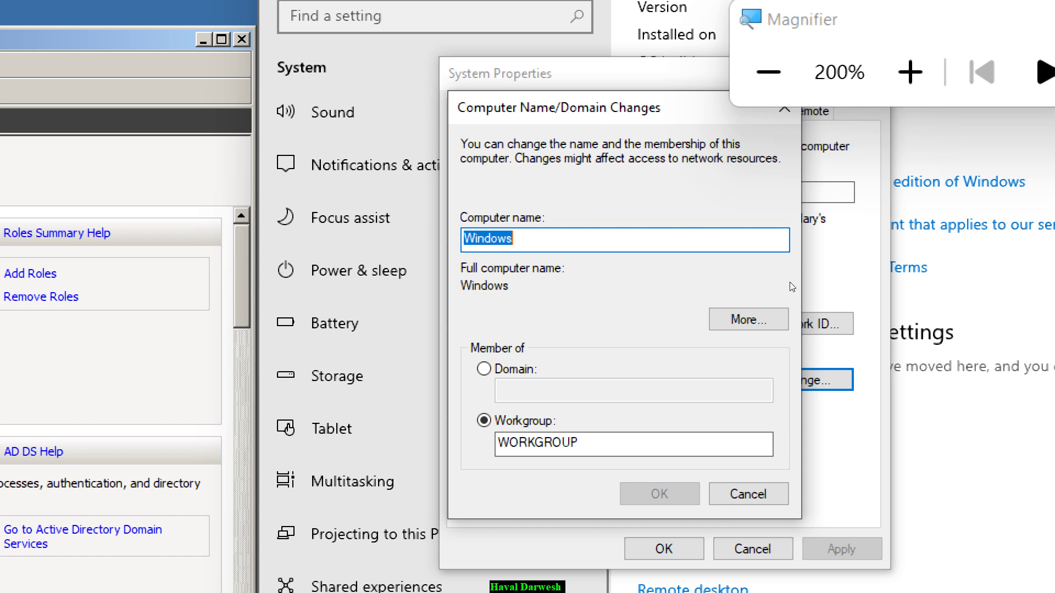
pyautogui.click(748, 494)
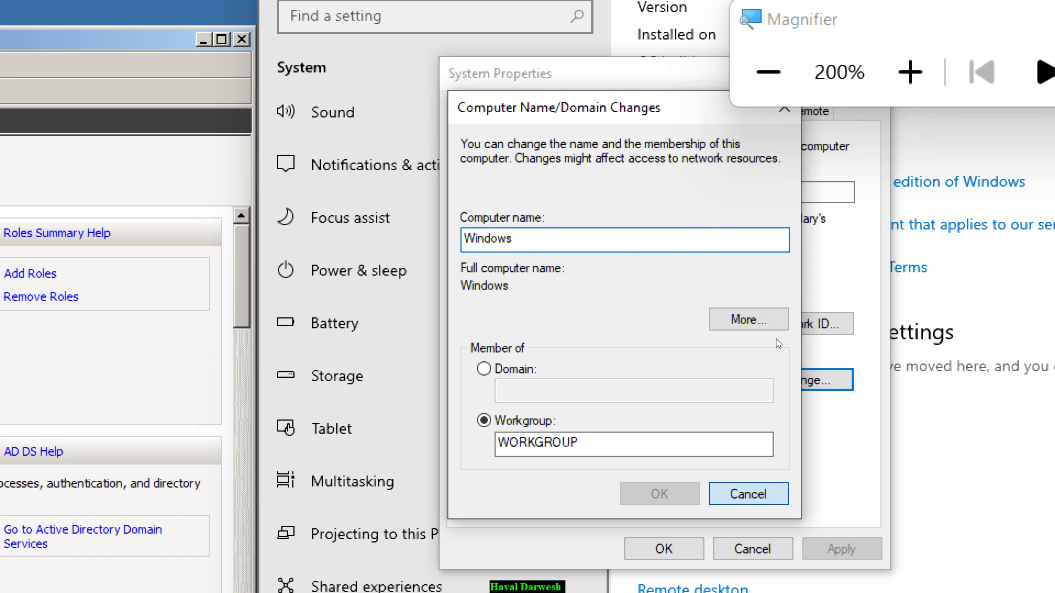
pyautogui.press('Escape')
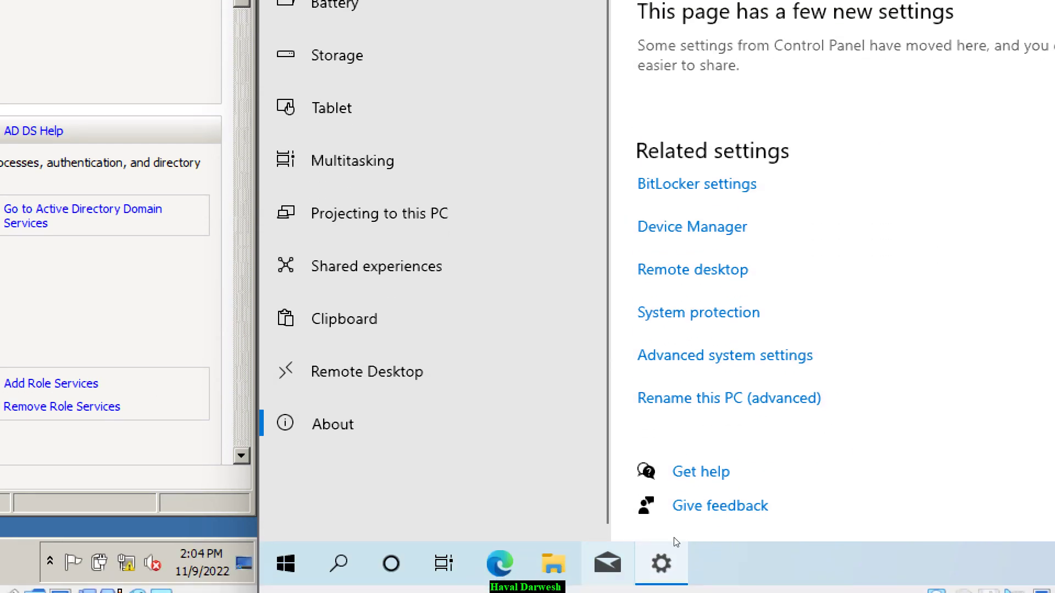
# - Open Control Panel's network status and the Ethernet adapter's properties in the Windows 10 VM
pyautogui.press('super')
pyautogui.write('contro')
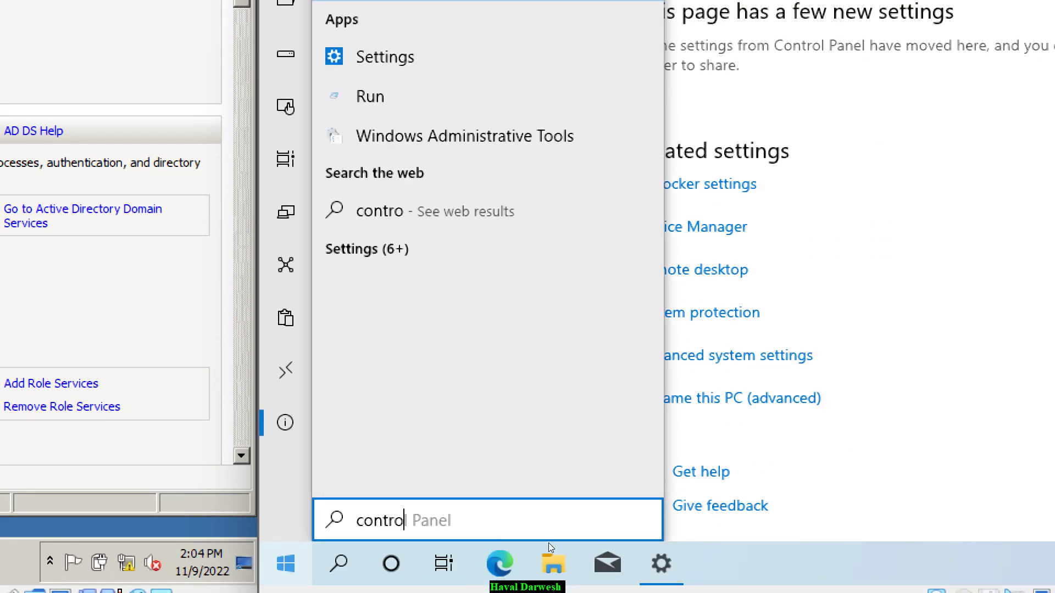
pyautogui.press('Return')
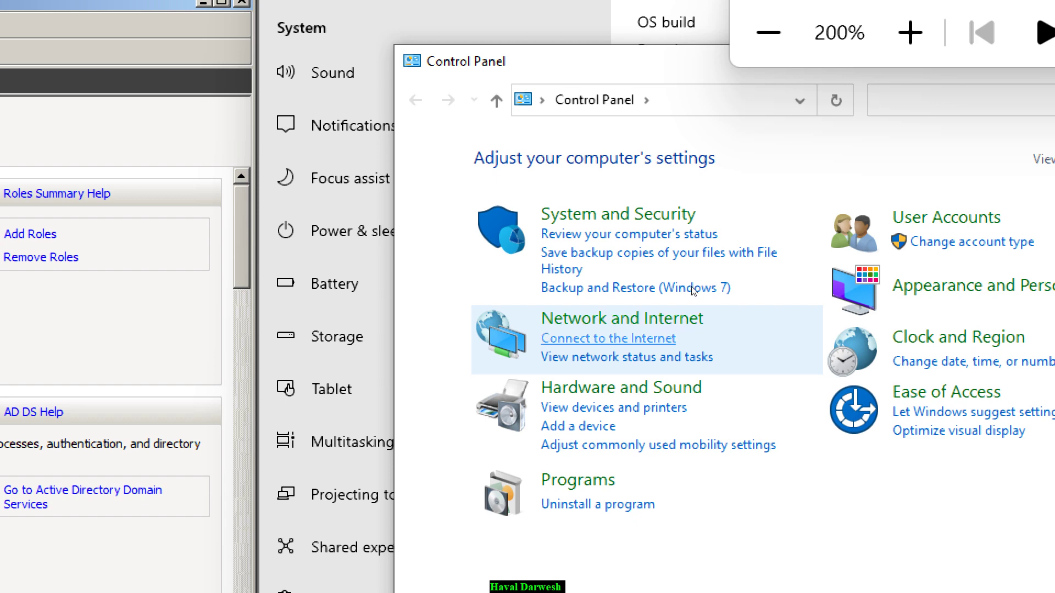
pyautogui.click(626, 145)
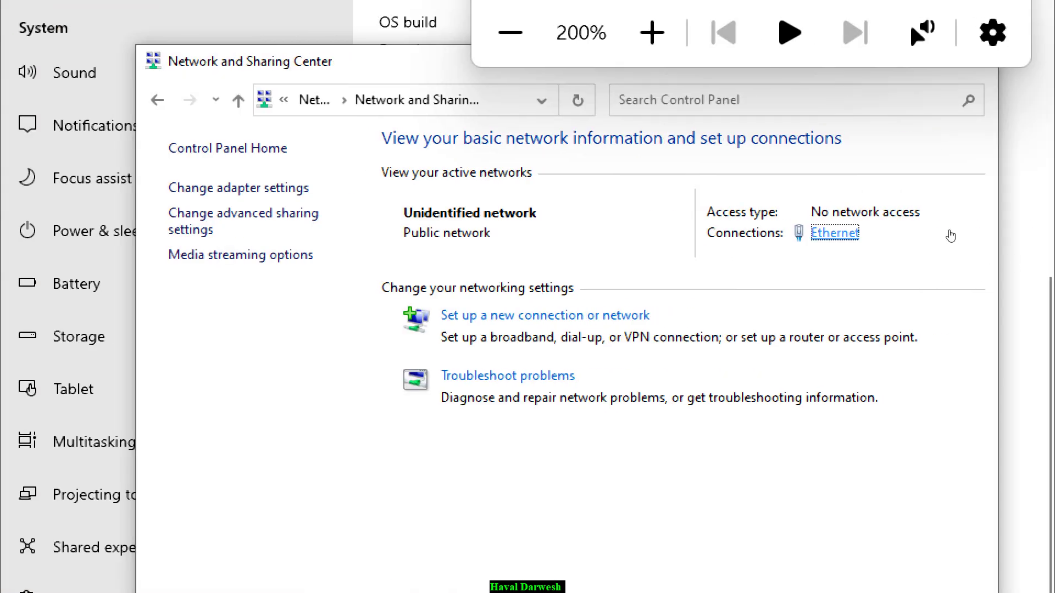
pyautogui.click(835, 232)
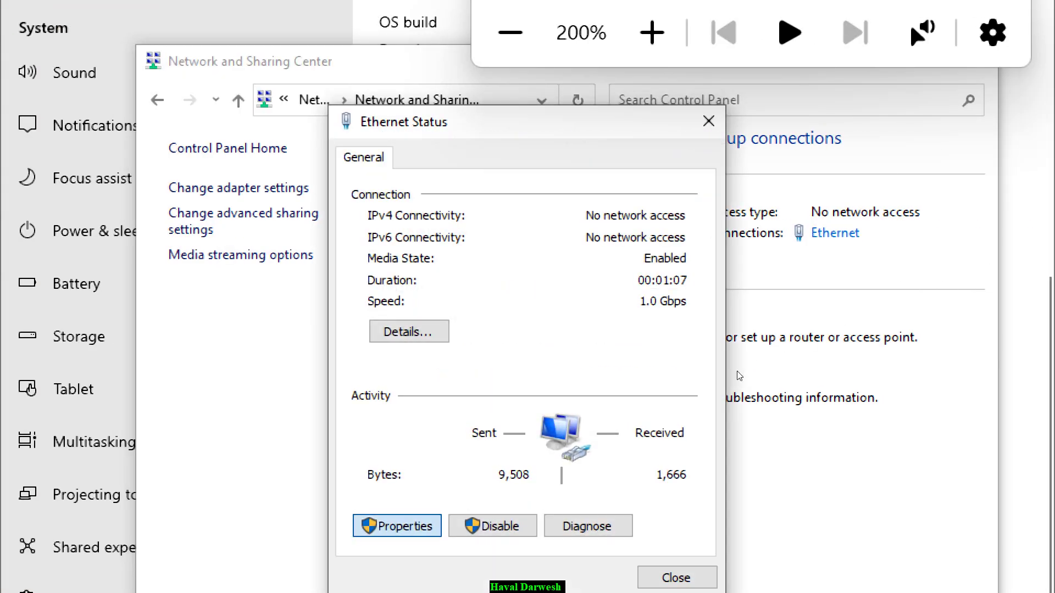
pyautogui.click(396, 526)
# - Clear the IPv4 preferred DNS server address, confirm, and open the Windows Server 2008 Start menu
pyautogui.press('Down')
pyautogui.press('Down')
pyautogui.press('Down')
pyautogui.hotkey('alt', 'r')
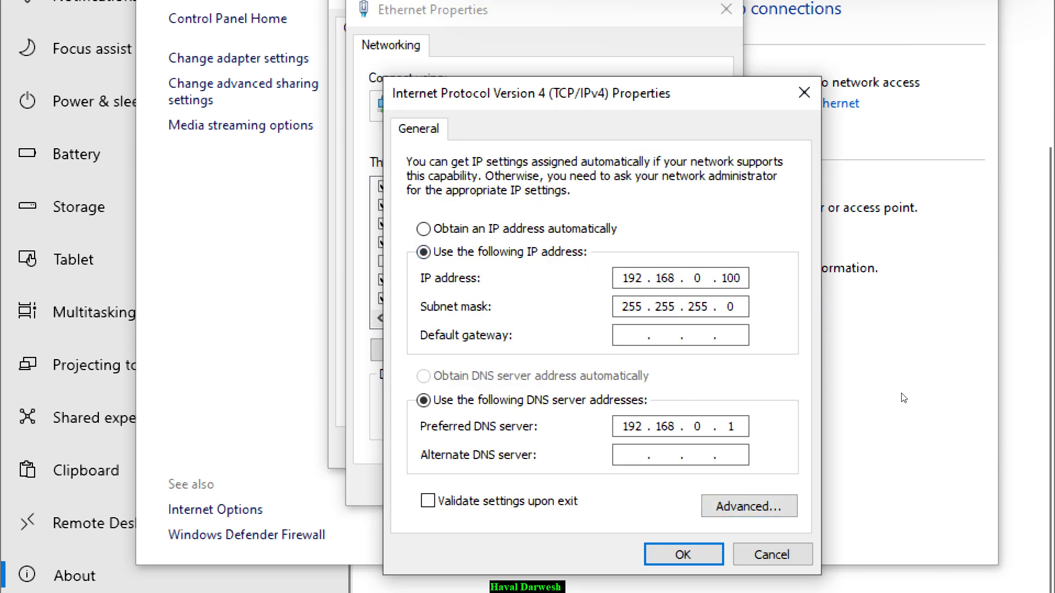
pyautogui.press('BackSpace')
pyautogui.press('BackSpace')
pyautogui.press('BackSpace')
pyautogui.press('BackSpace')
pyautogui.press('BackSpace')
pyautogui.press('BackSpace')
pyautogui.press('BackSpace')
pyautogui.press('Return')
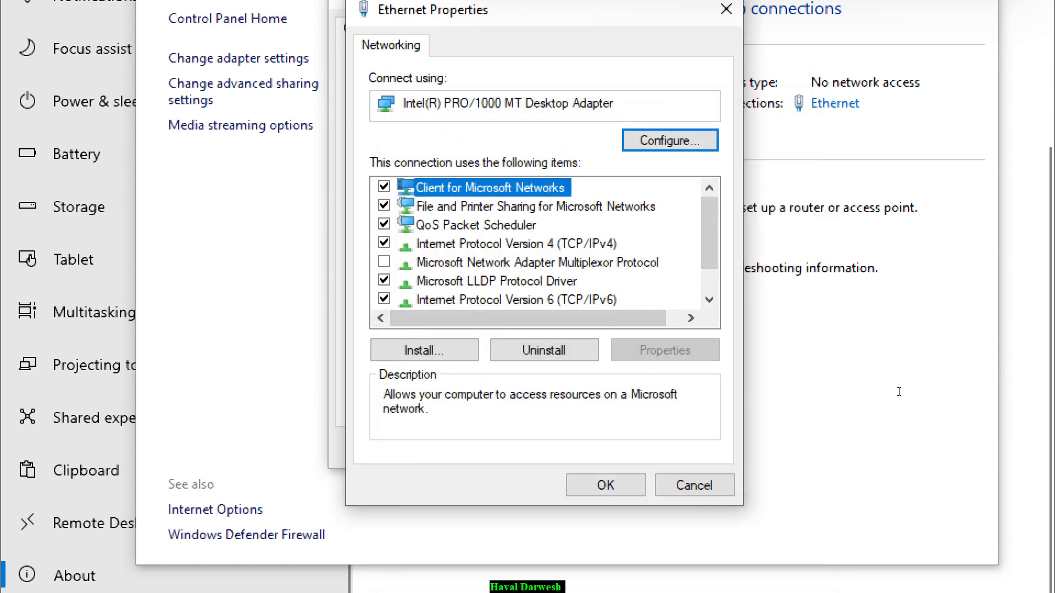
pyautogui.press('Return')
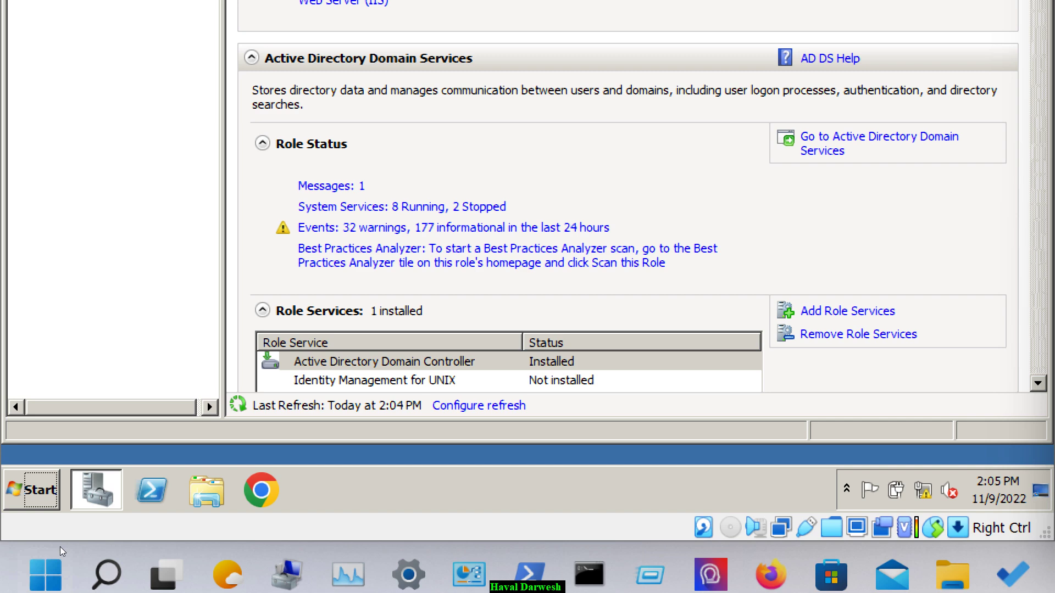
pyautogui.click(33, 490)
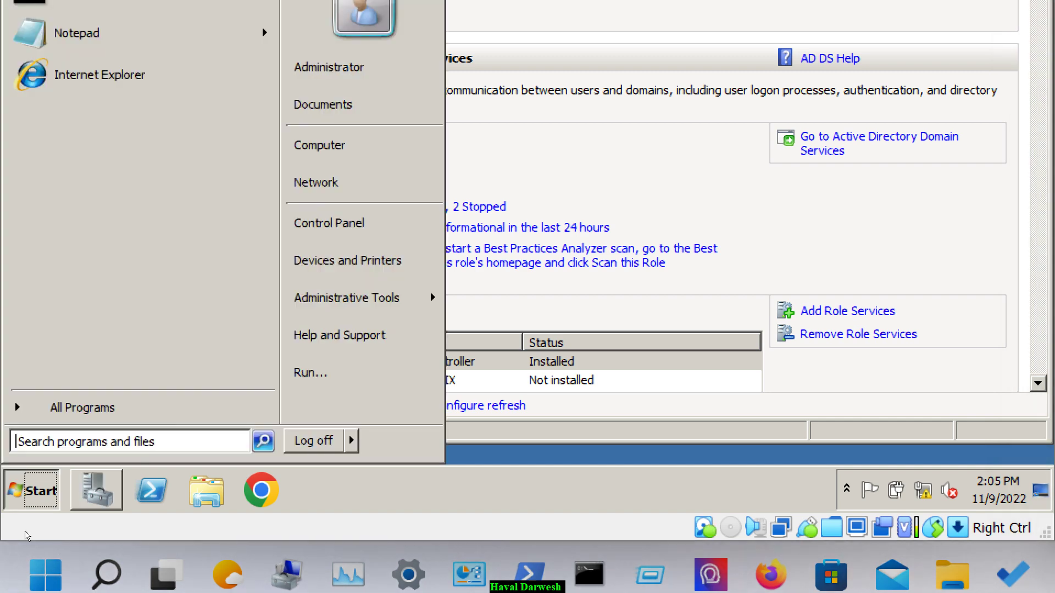
# - Run ipconfig in the server's administrator Command Prompt, confirming 192.168.0.1 with mask 255.255.255.0
pyautogui.click(66, 286)
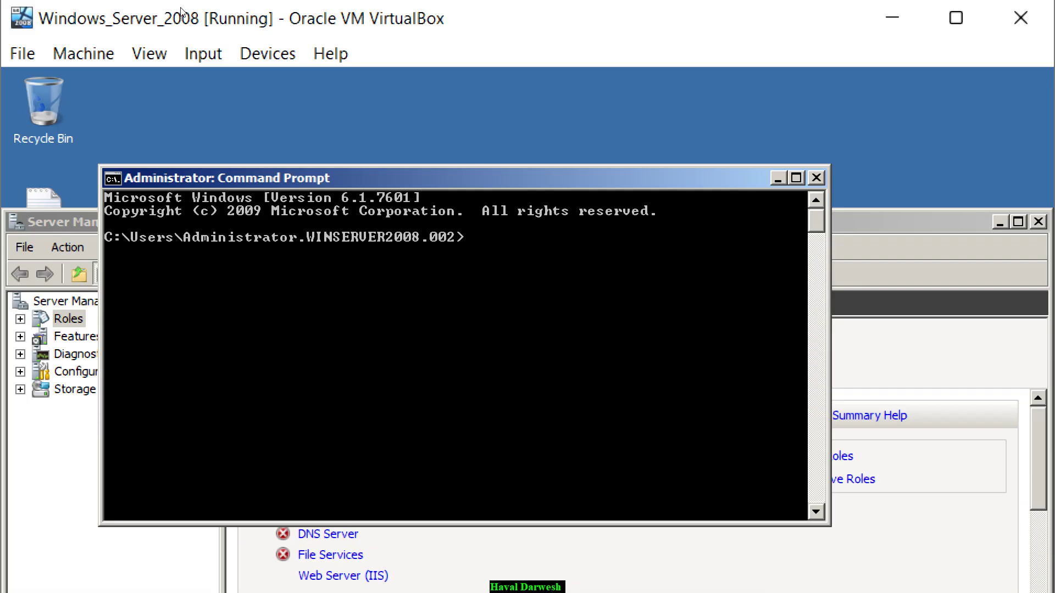
pyautogui.write('ipconfig')
pyautogui.press('Return')
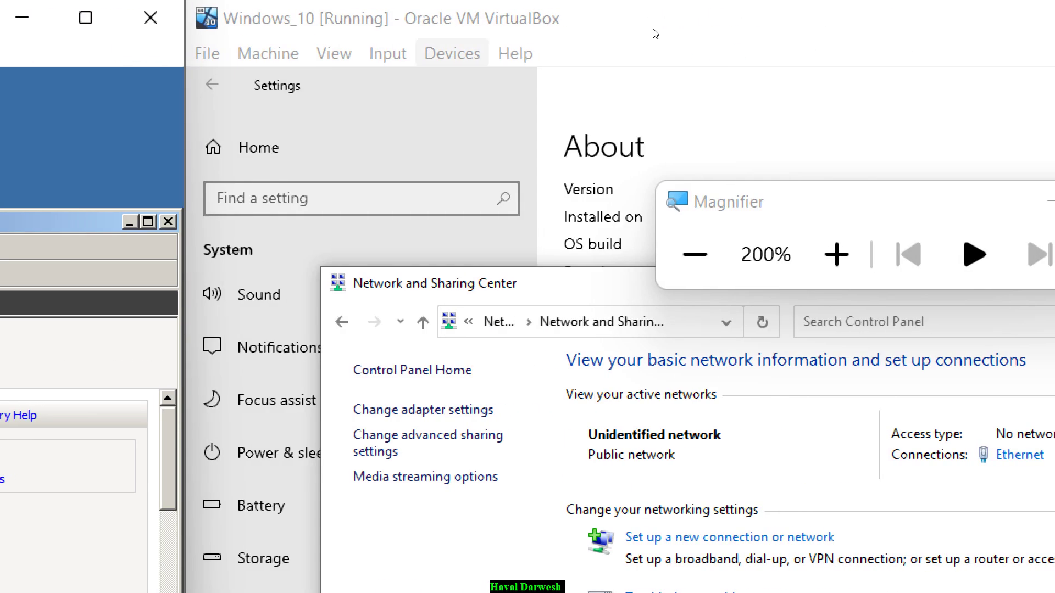
# - Check the Windows_10 VM's network adapter is on internal network intnet, then close the settings
pyautogui.click(452, 54)
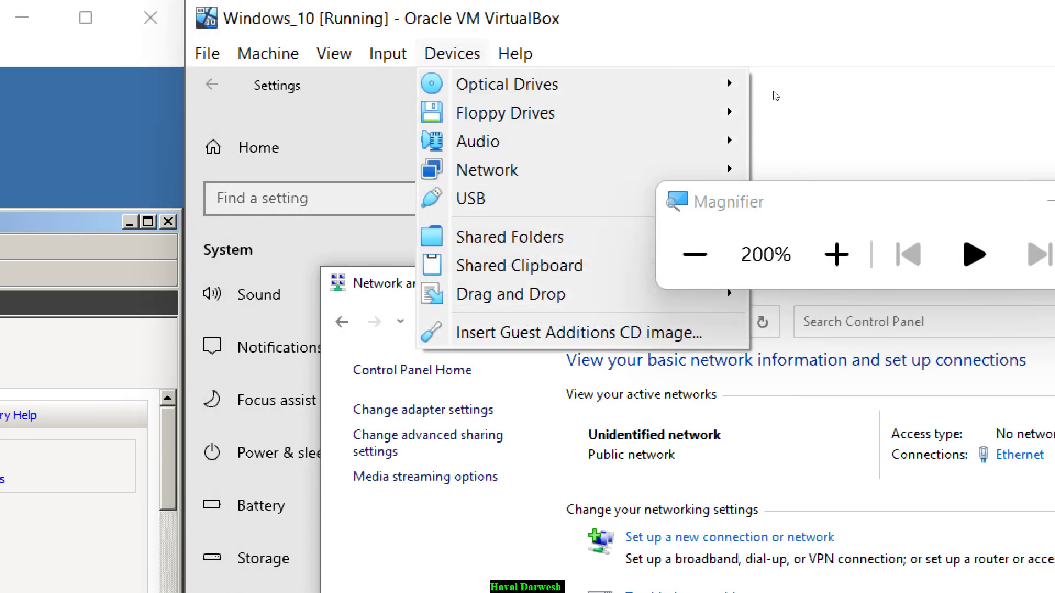
pyautogui.press('n')
pyautogui.press('Return')
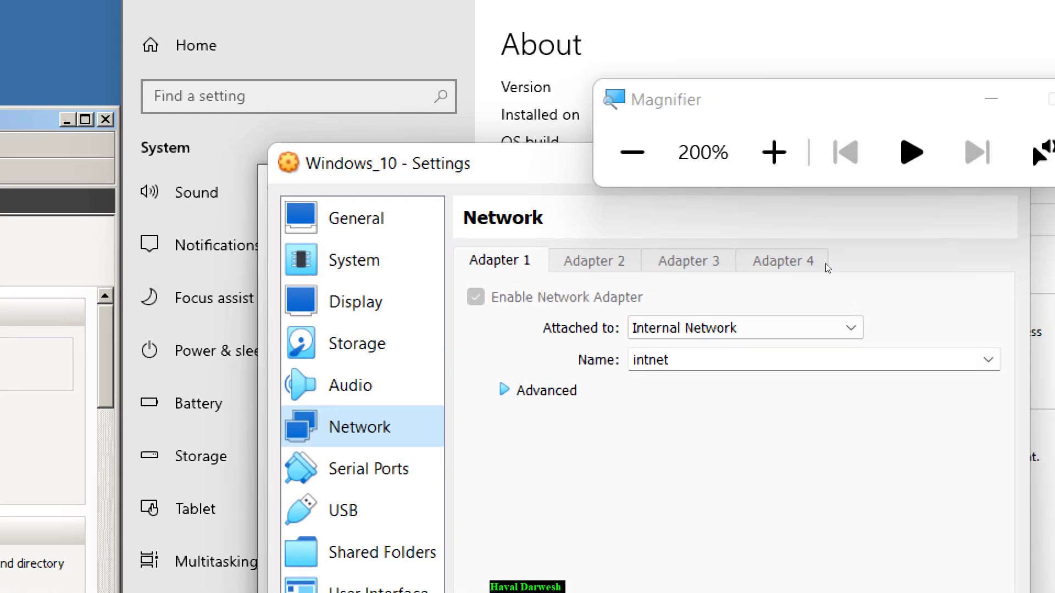
pyautogui.press('Return')
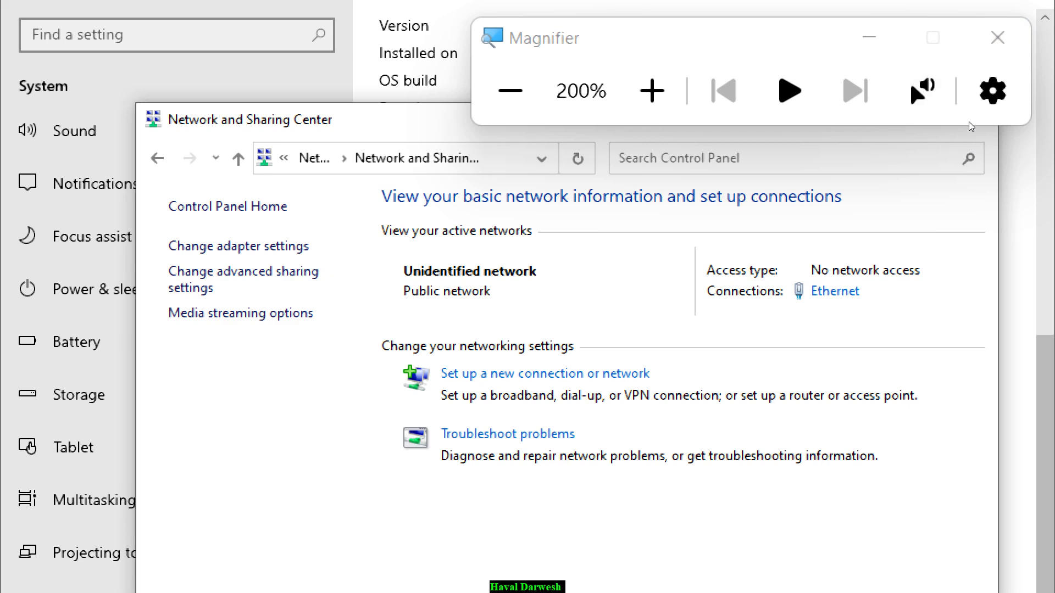
# - Close Network and Sharing Center and open the System Properties Computer Name change dialog
pyautogui.click(971, 116)
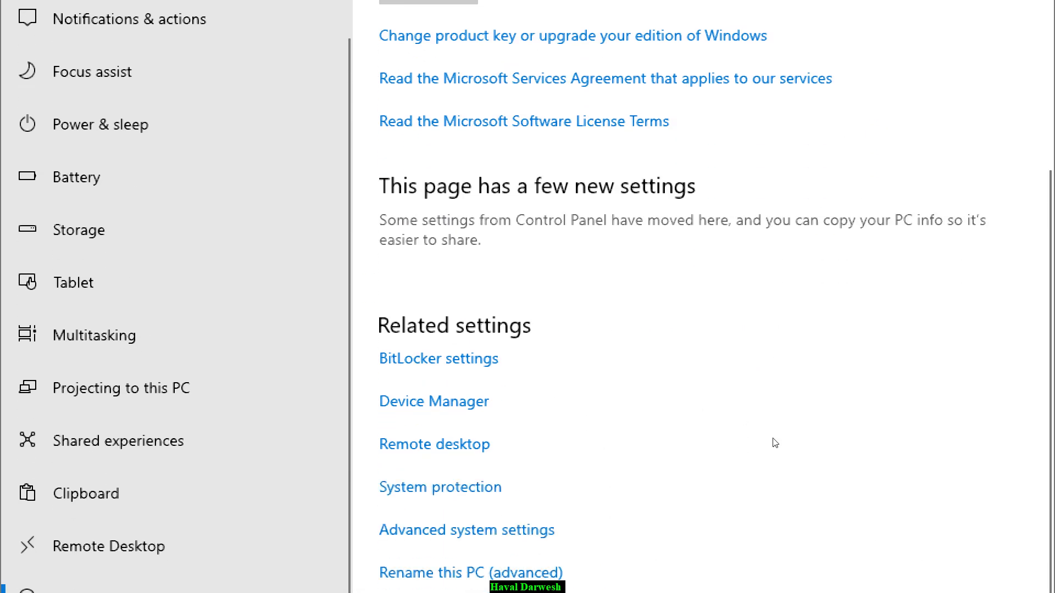
pyautogui.click(467, 529)
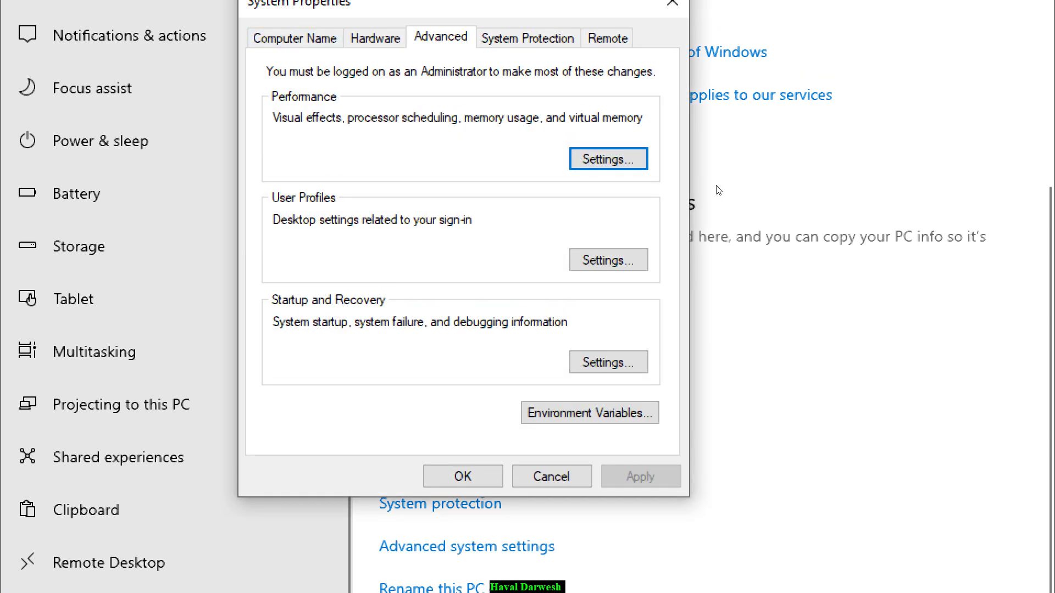
pyautogui.click(295, 20)
pyautogui.click(604, 332)
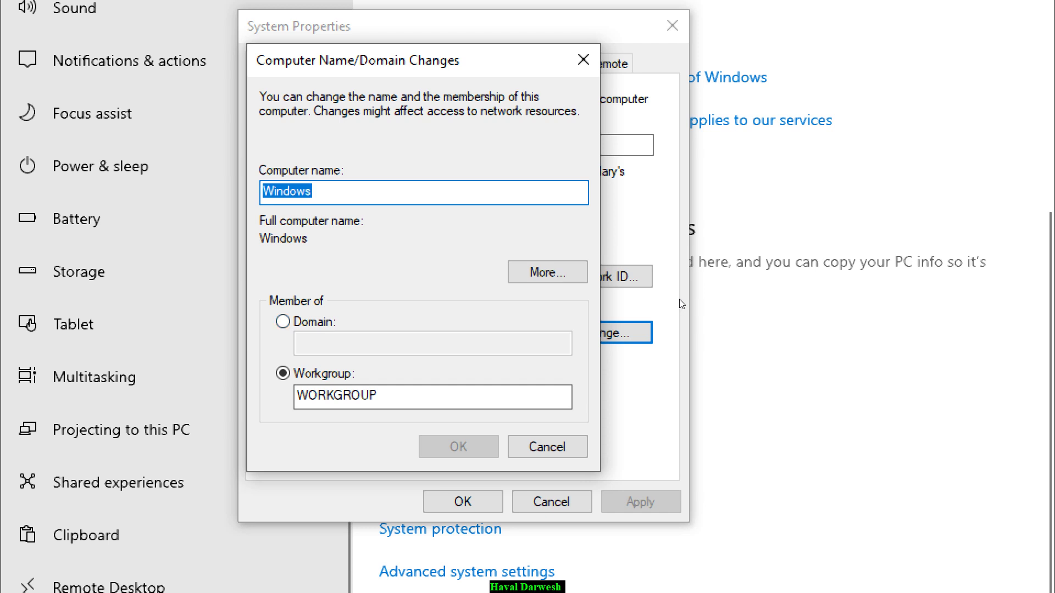
# - Try joining domain amazon.com, then dismiss the no-domain-controller error and cancel
pyautogui.hotkey('alt', 'd')
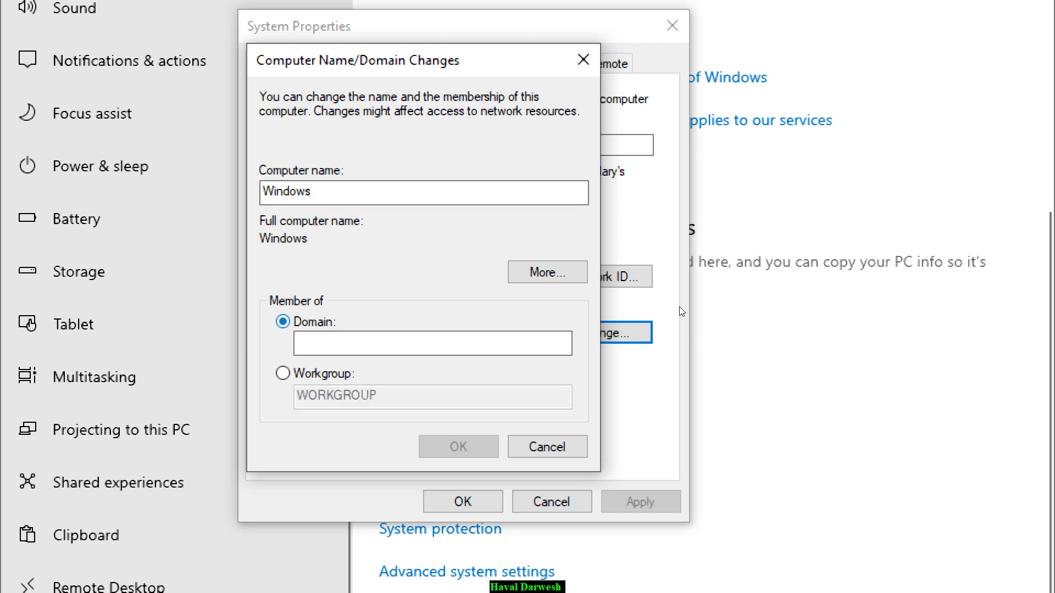
pyautogui.press('Tab')
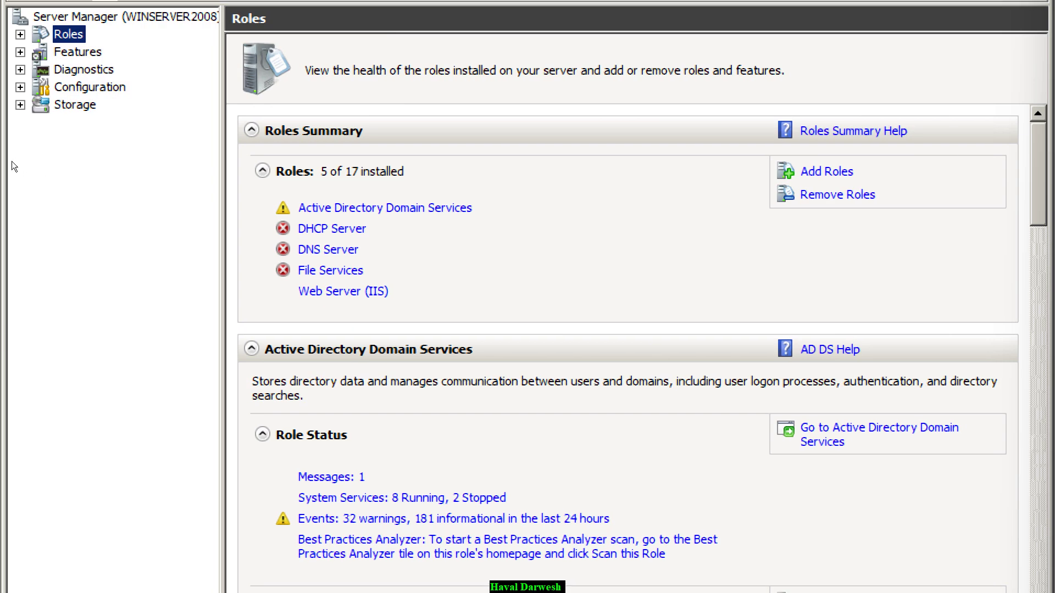
pyautogui.press('KP_Multiply')
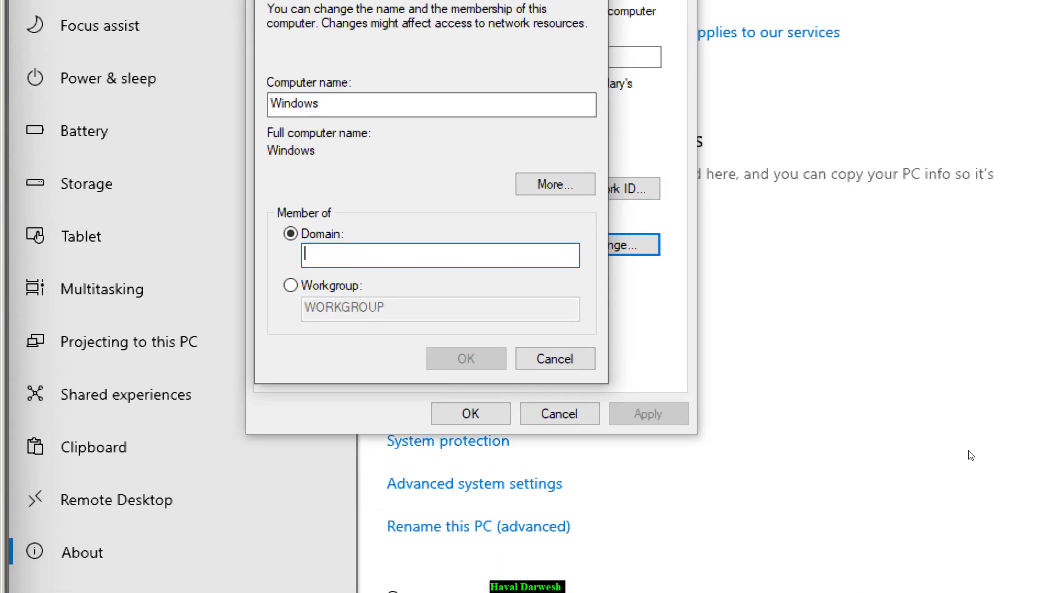
pyautogui.write('am')
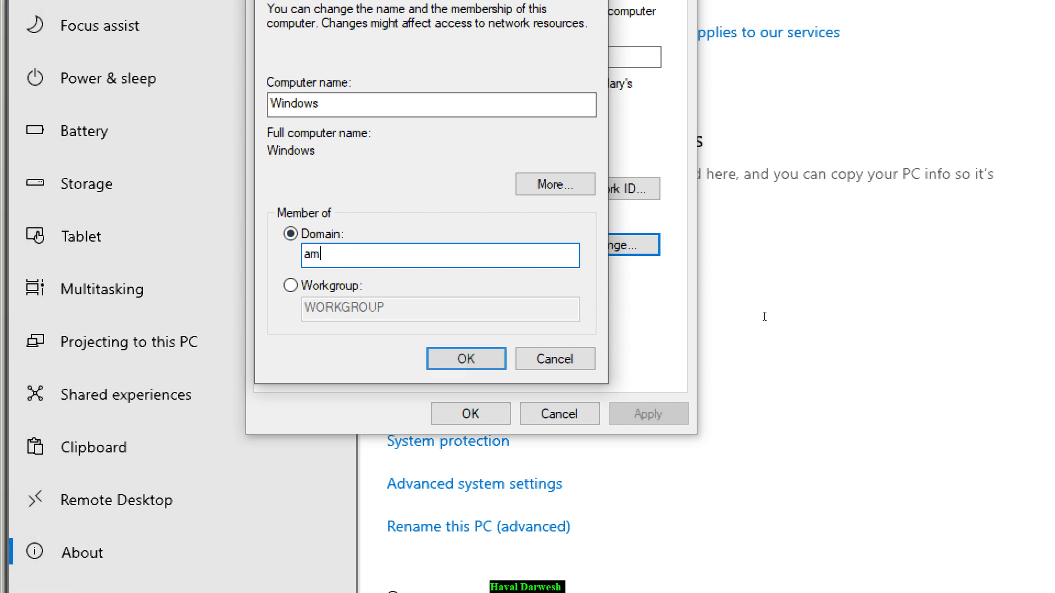
pyautogui.write('azon.com')
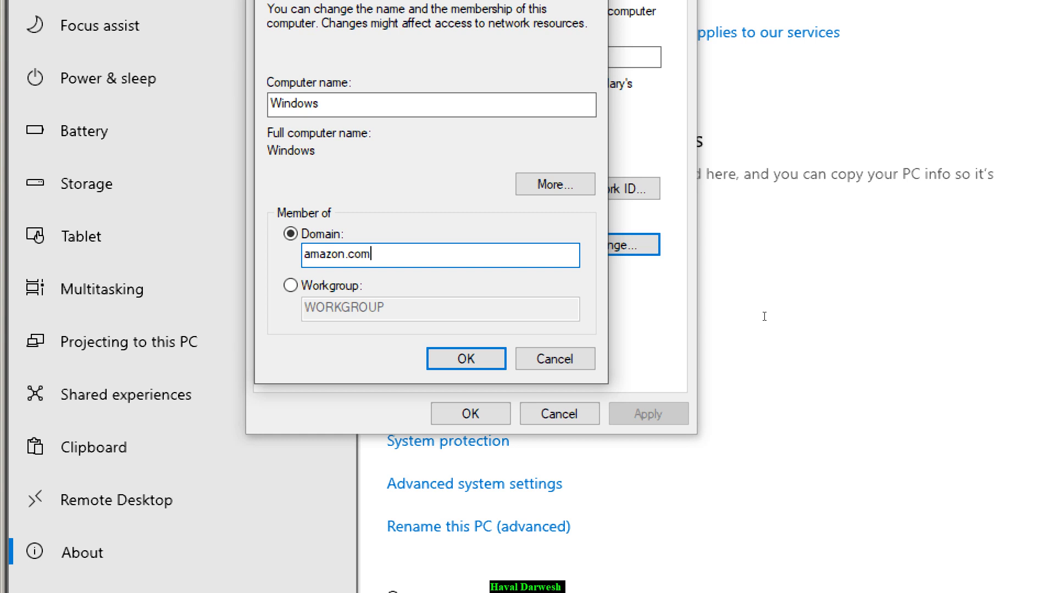
pyautogui.press('Return')
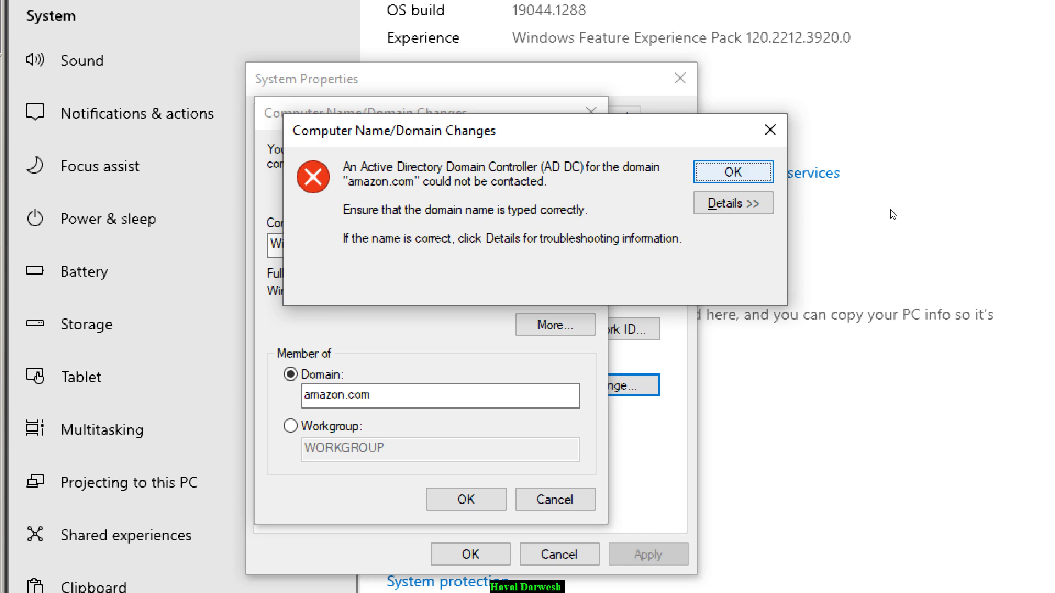
pyautogui.press('Return')
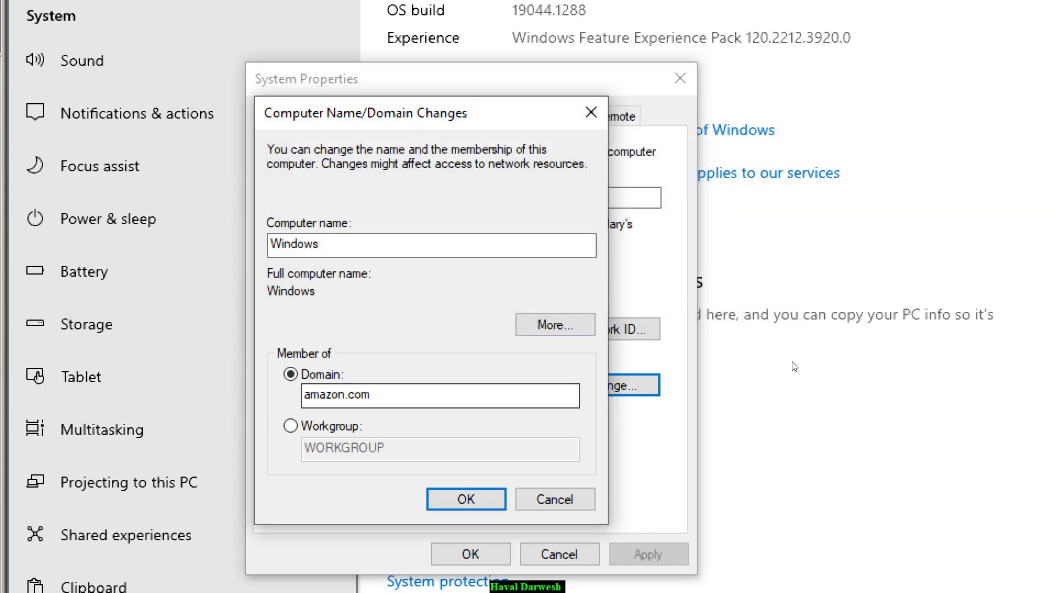
pyautogui.press('Escape')
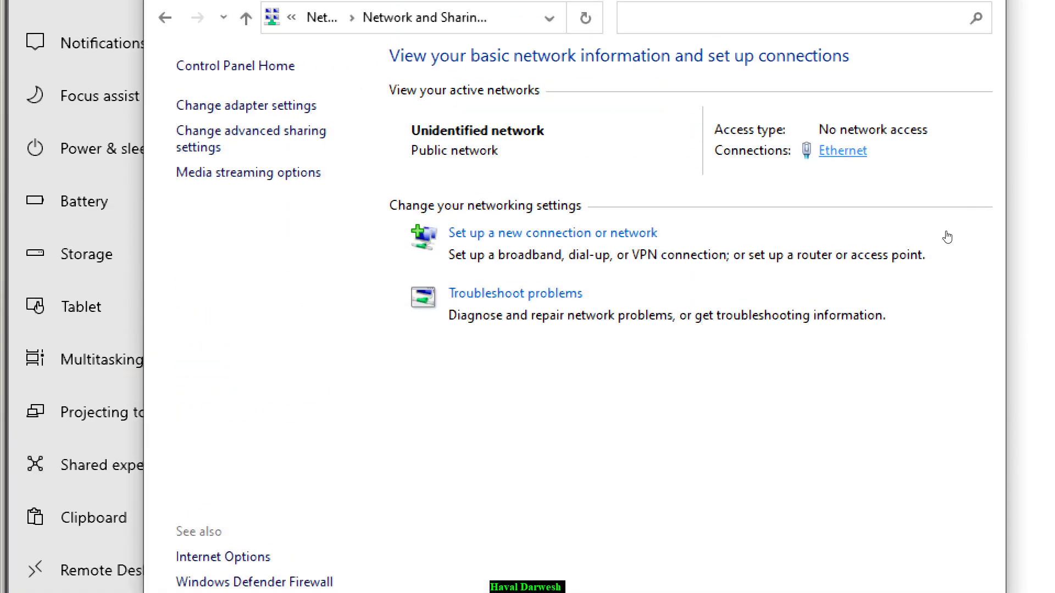
# - Set the Ethernet adapter's IPv4 preferred DNS server to 192.168.0.1 and close Ethernet Status
pyautogui.click(842, 151)
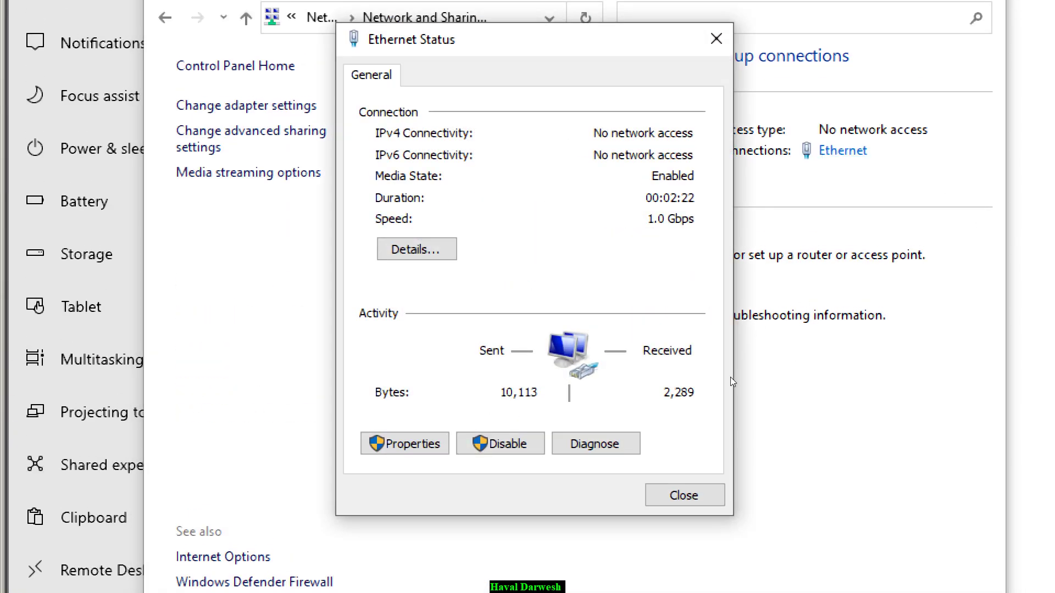
pyautogui.press('Return')
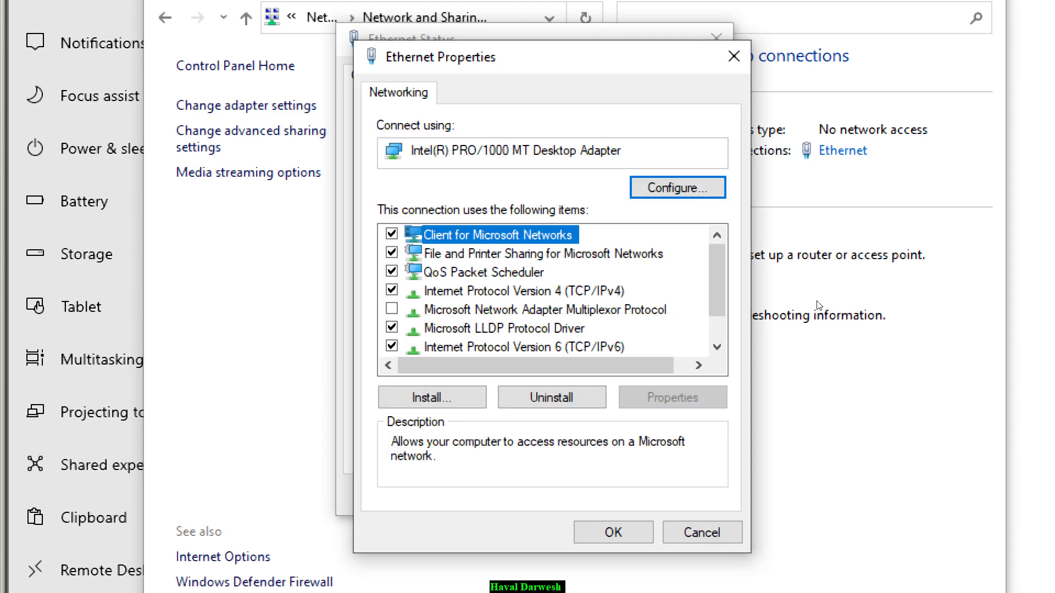
pyautogui.press('Down')
pyautogui.press('Down')
pyautogui.press('Down')
pyautogui.hotkey('alt', 'r')
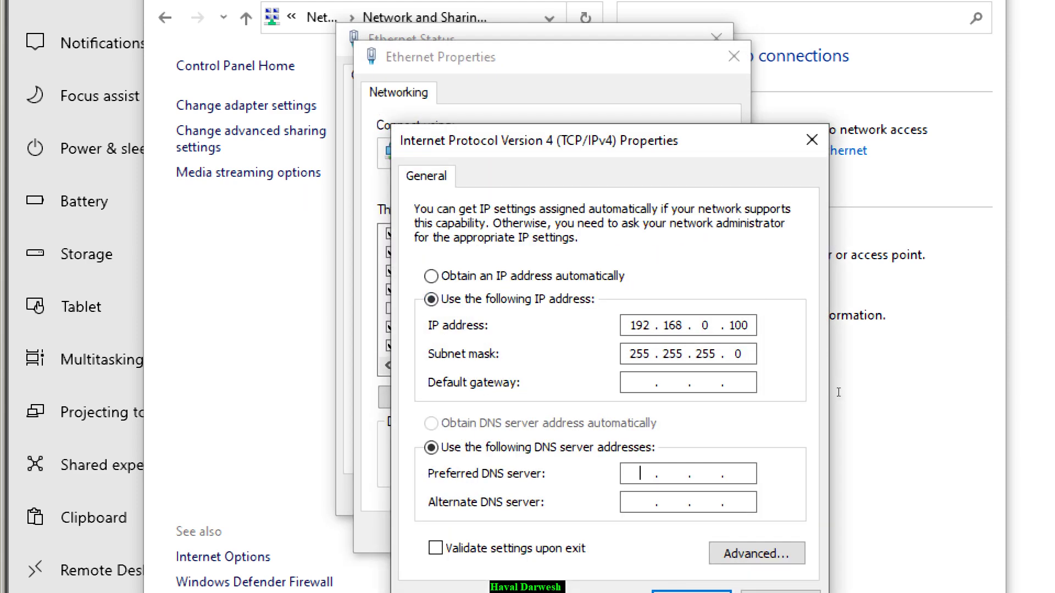
pyautogui.write('192')
pyautogui.press('BackSpace')
pyautogui.press('BackSpace')
pyautogui.write('921680.1')
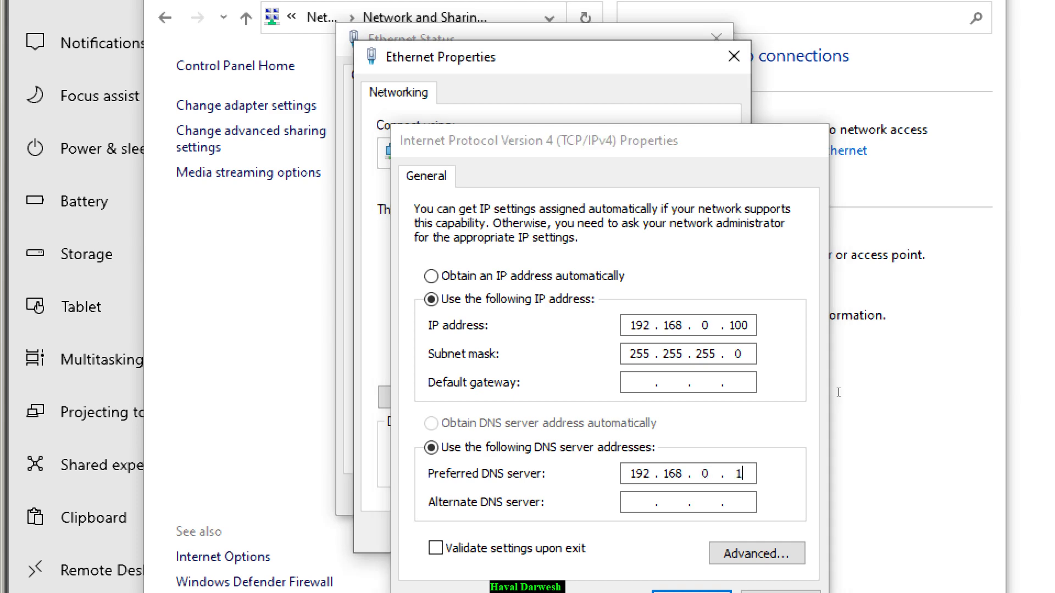
pyautogui.press('Return')
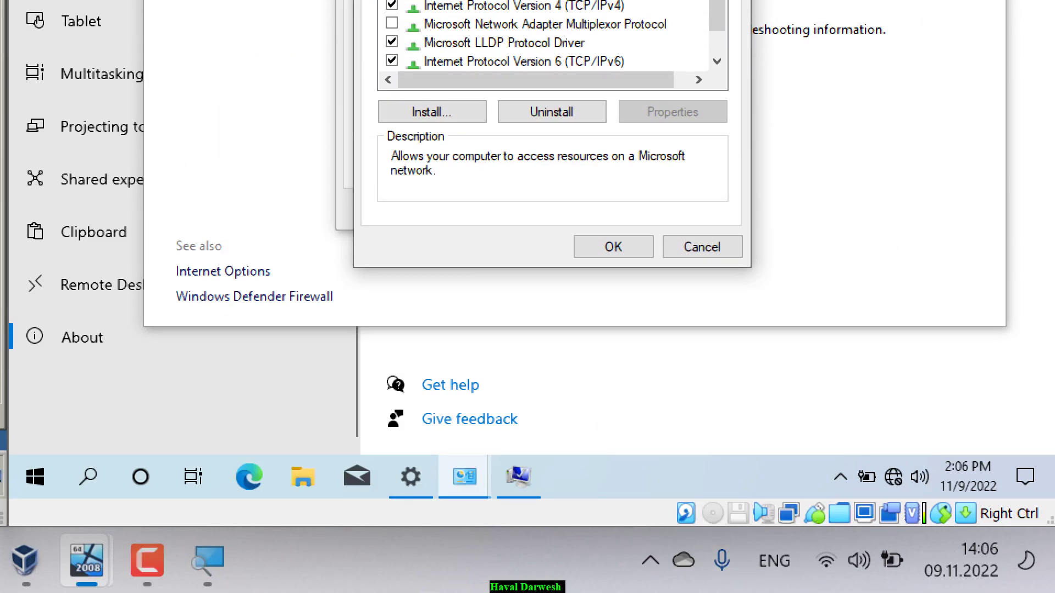
pyautogui.press('Return')
pyautogui.press('Escape')
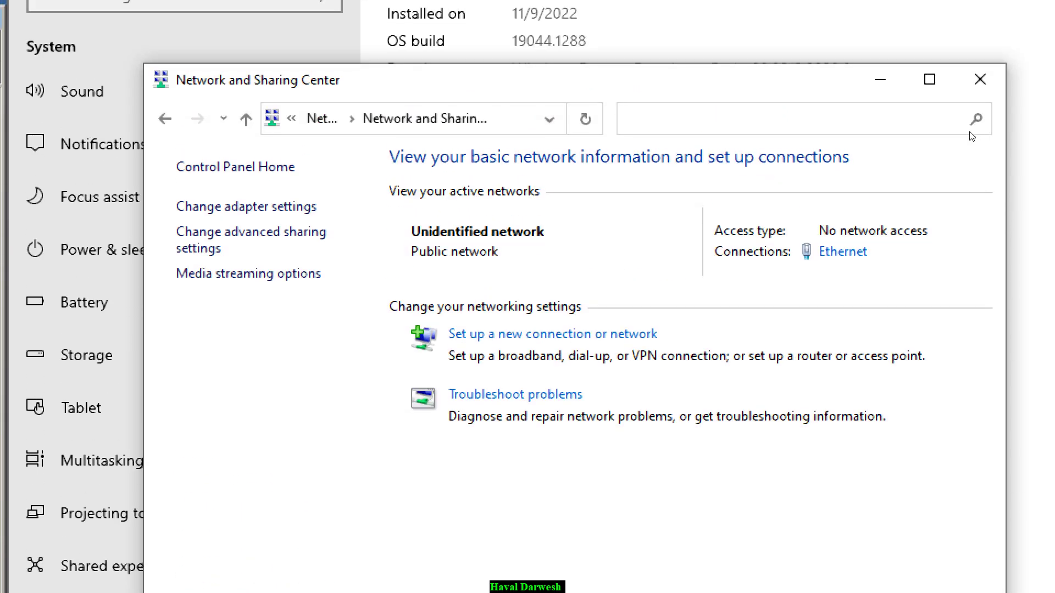
# - Retry the amazon.com domain join up to the credentials prompt, then clear the typed administrator name
pyautogui.hotkey('alt', 'F4')
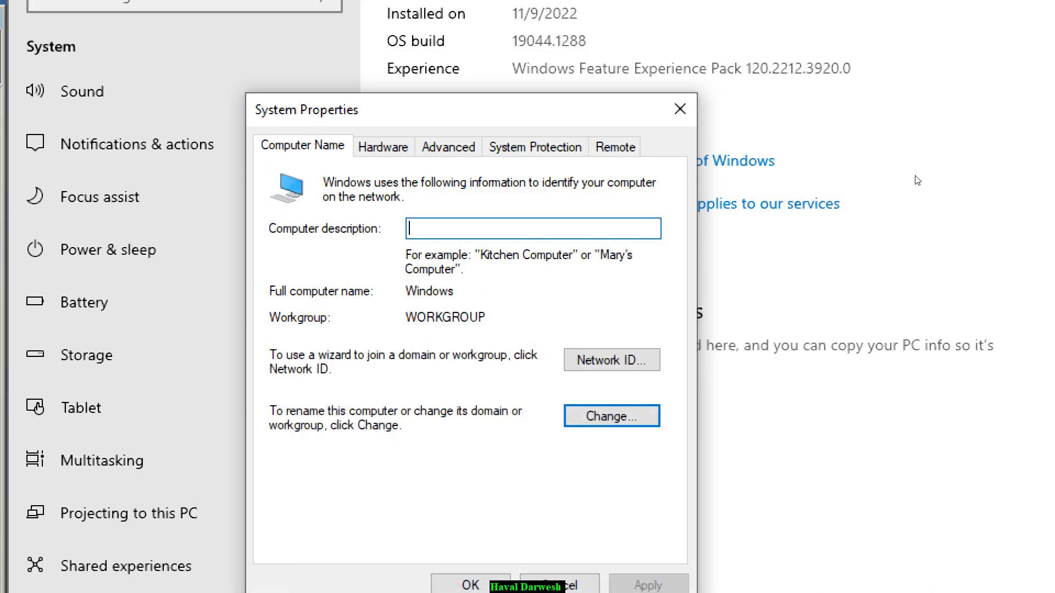
pyautogui.press('Return')
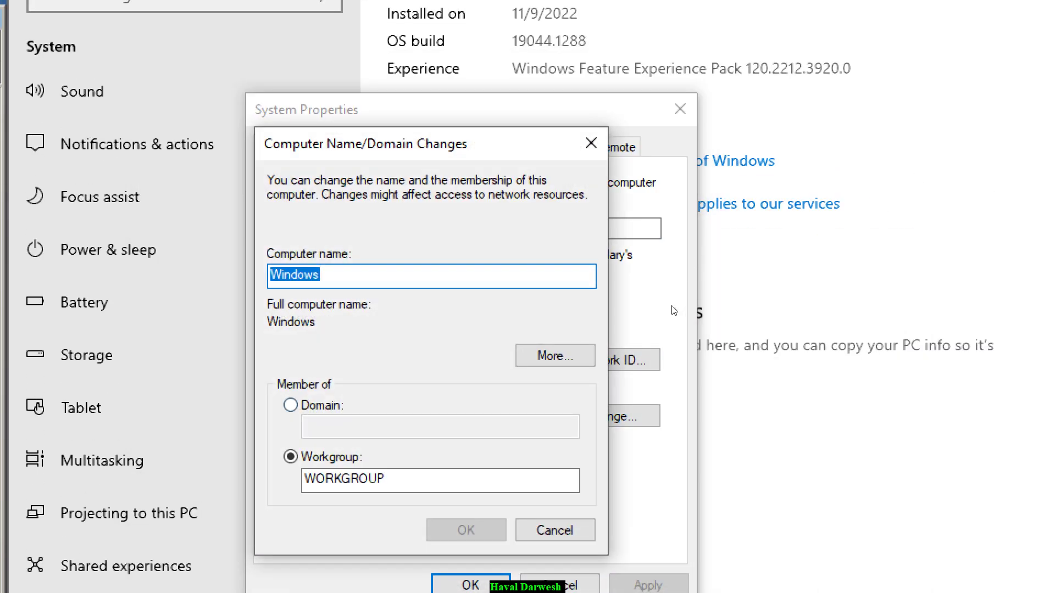
pyautogui.hotkey('alt', 'd')
pyautogui.press('Tab')
pyautogui.write('azon.com')
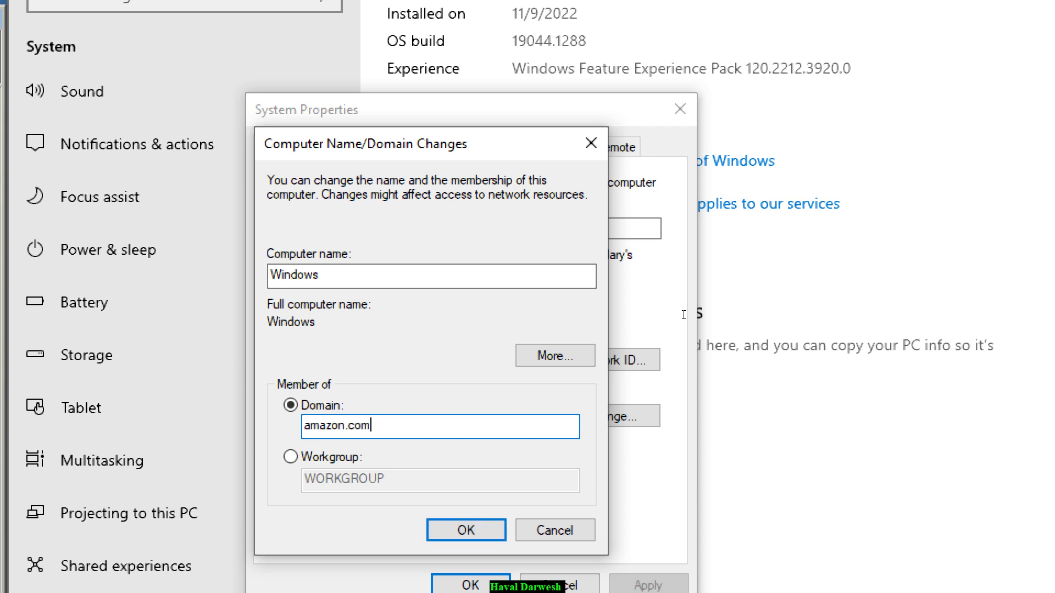
pyautogui.press('Return')
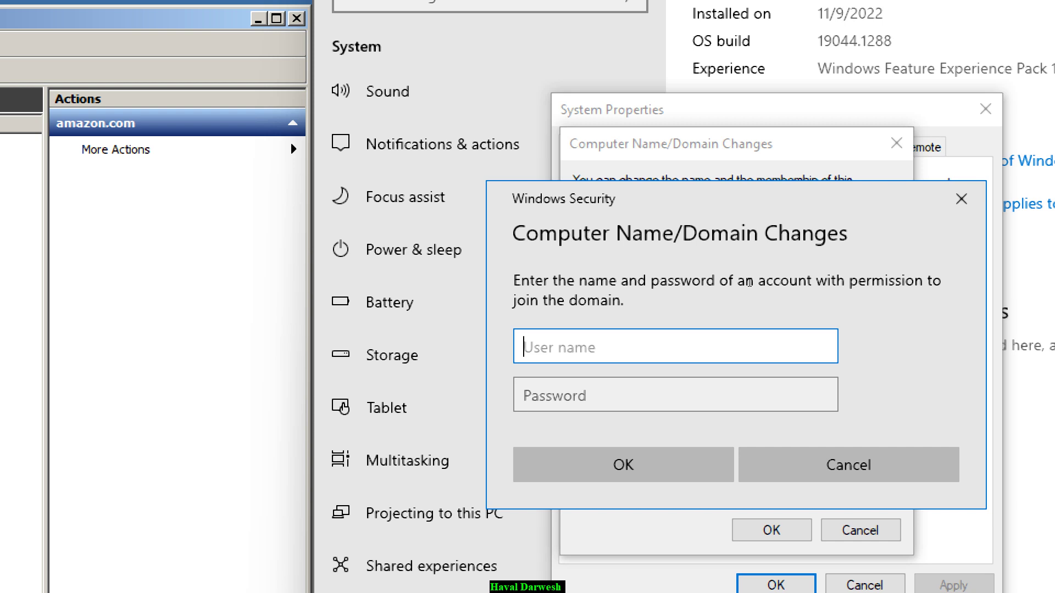
pyautogui.write('administrator')
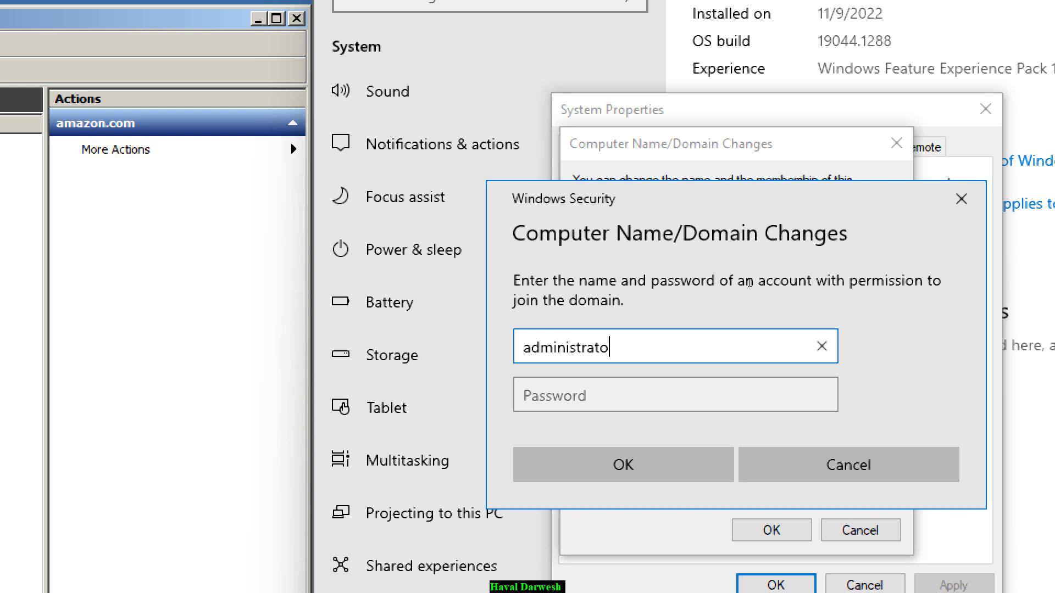
pyautogui.press('BackSpace')
pyautogui.press('BackSpace')
pyautogui.press('BackSpace')
pyautogui.press('BackSpace')
pyautogui.press('BackSpace')
pyautogui.press('BackSpace')
pyautogui.press('BackSpace')
pyautogui.press('BackSpace')
pyautogui.press('BackSpace')
pyautogui.press('BackSpace')
pyautogui.press('BackSpace')
pyautogui.press('BackSpace')
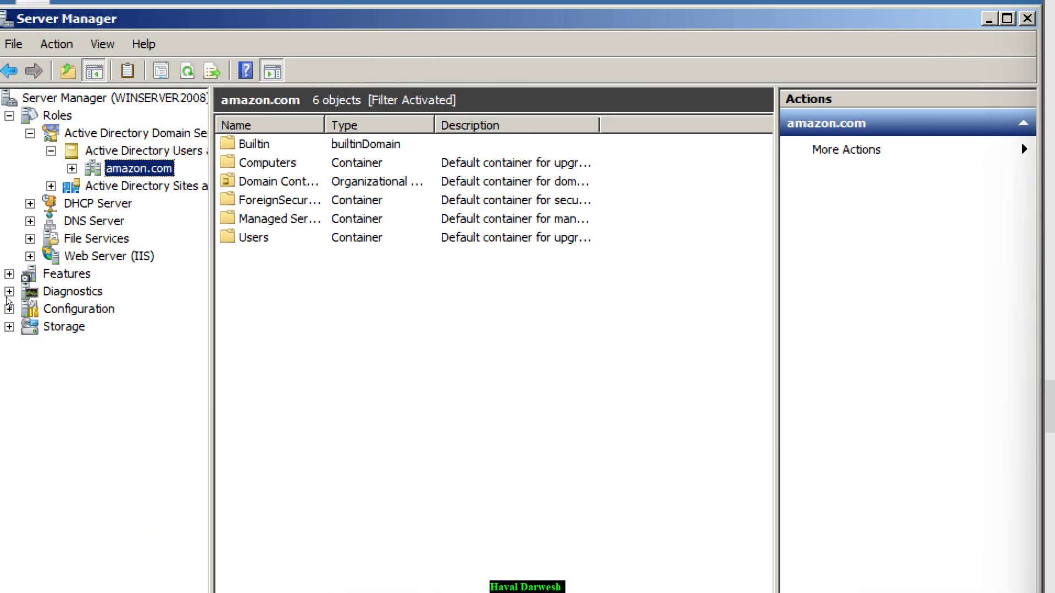
# - Expand amazon.com and view Domain Controllers, widening the Name column to show WINSERVER2008
pyautogui.press('Right')
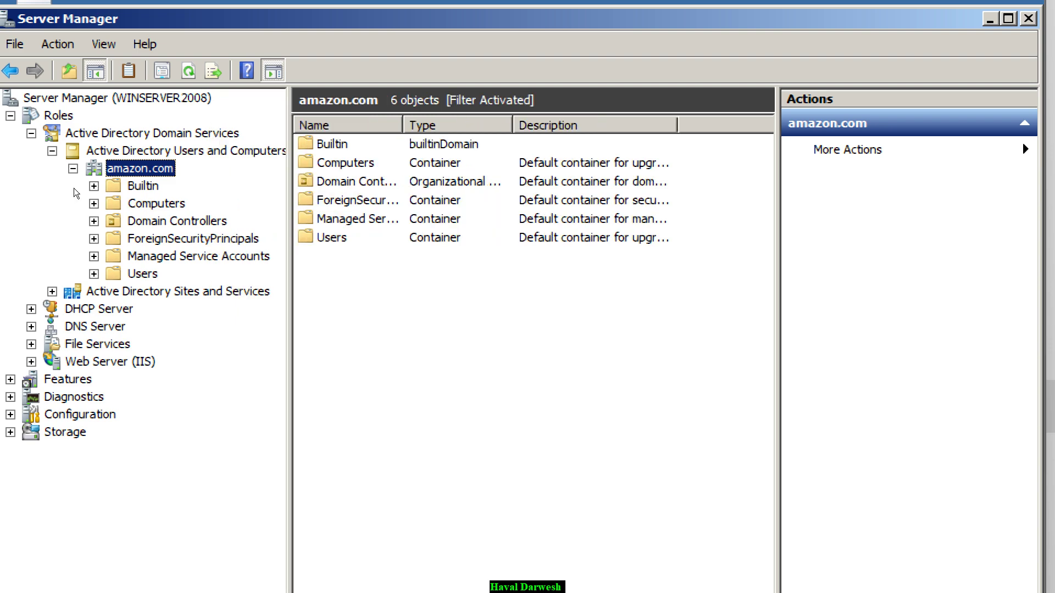
pyautogui.press('Down')
pyautogui.press('Down')
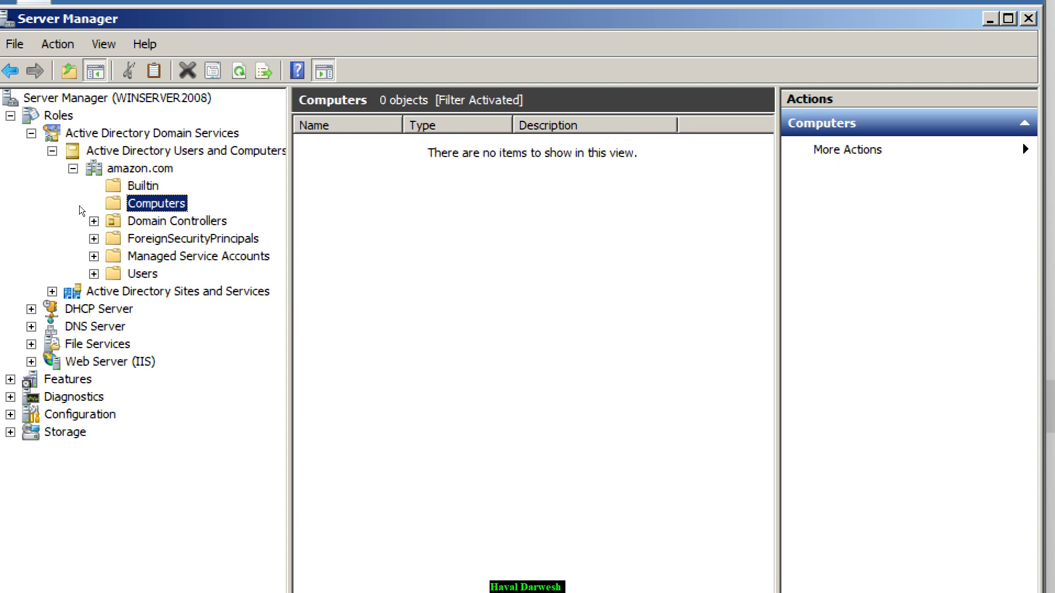
pyautogui.click(105, 218)
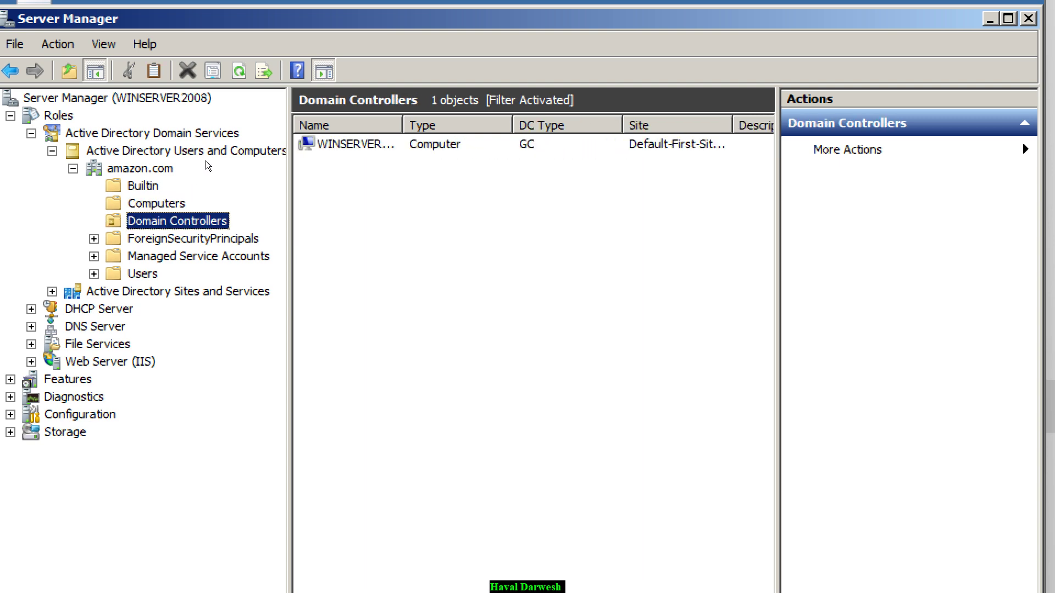
pyautogui.moveTo(403, 125); pyautogui.dragTo(478, 126)
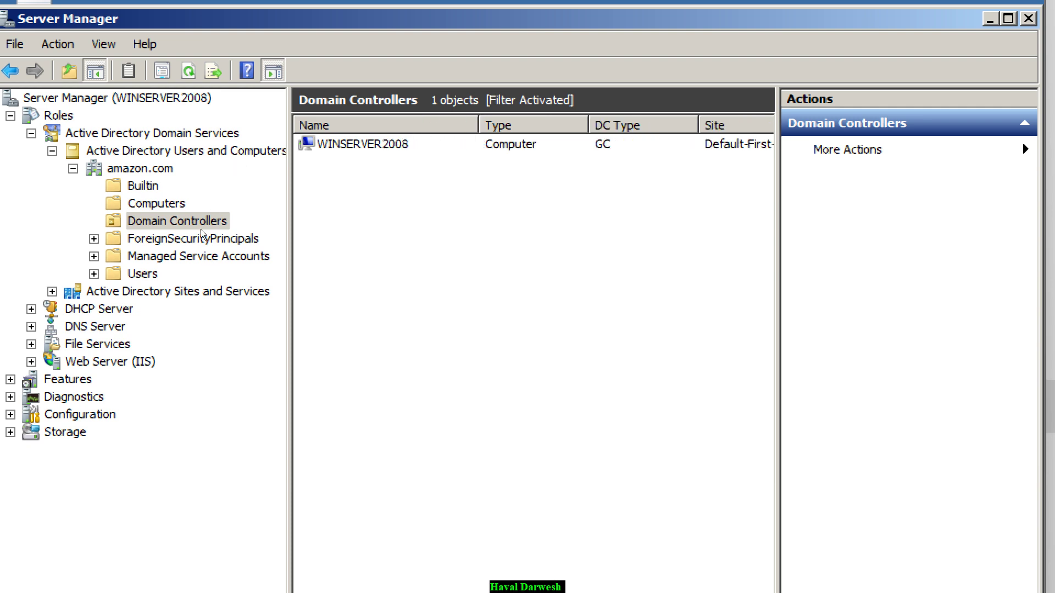
pyautogui.rightClick(113, 220)
pyautogui.moveTo(329, 301)
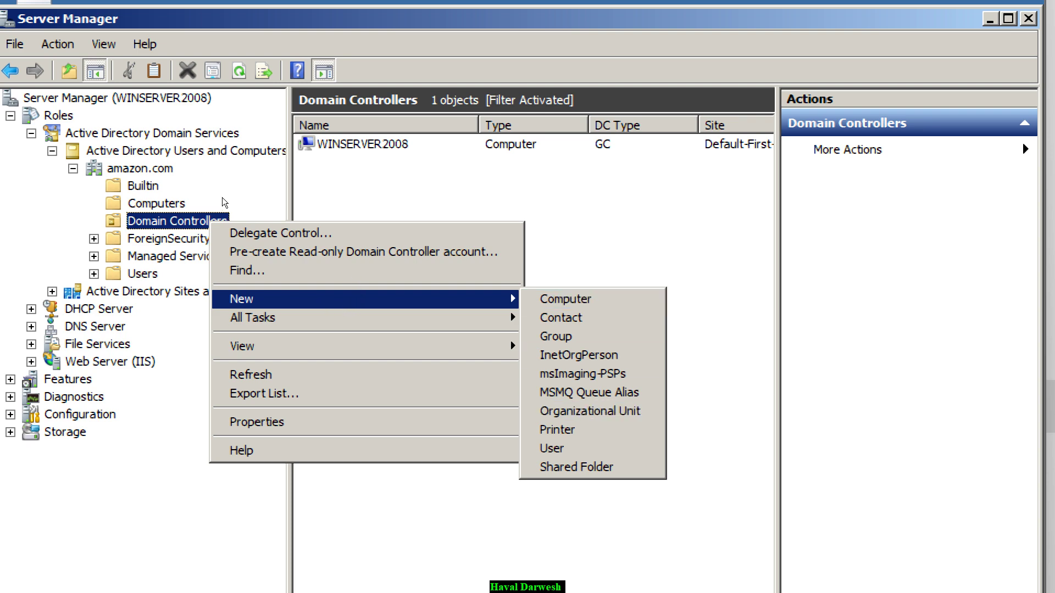
pyautogui.click(53, 237)
# - Start a new user in amazon.com's Users container, entering the user's full name and logon name
pyautogui.press('Down')
pyautogui.press('Down')
pyautogui.press('Down')
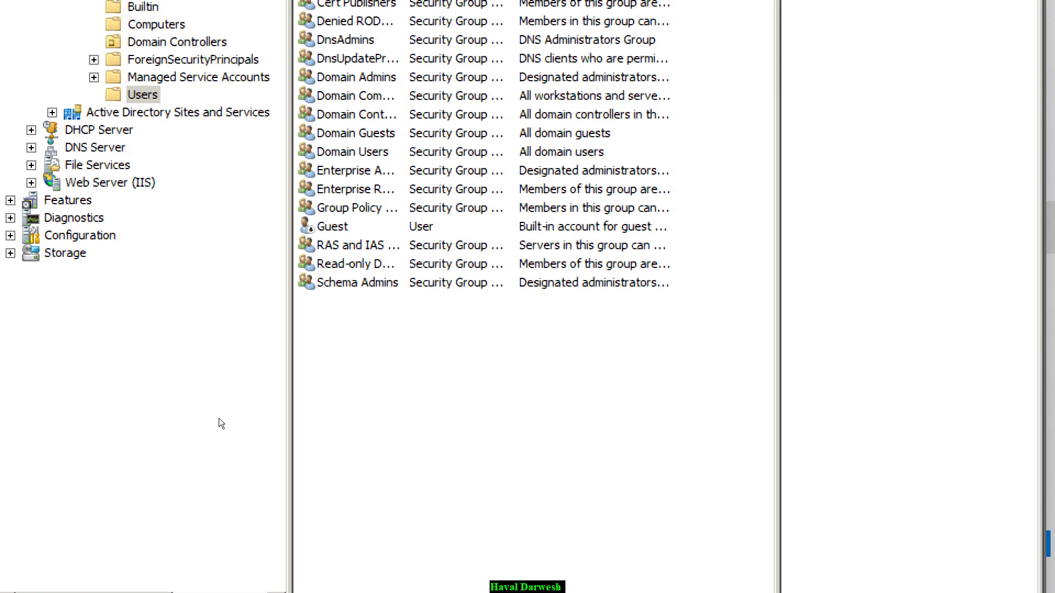
pyautogui.hotkey('shift', 'F10')
pyautogui.press('n')
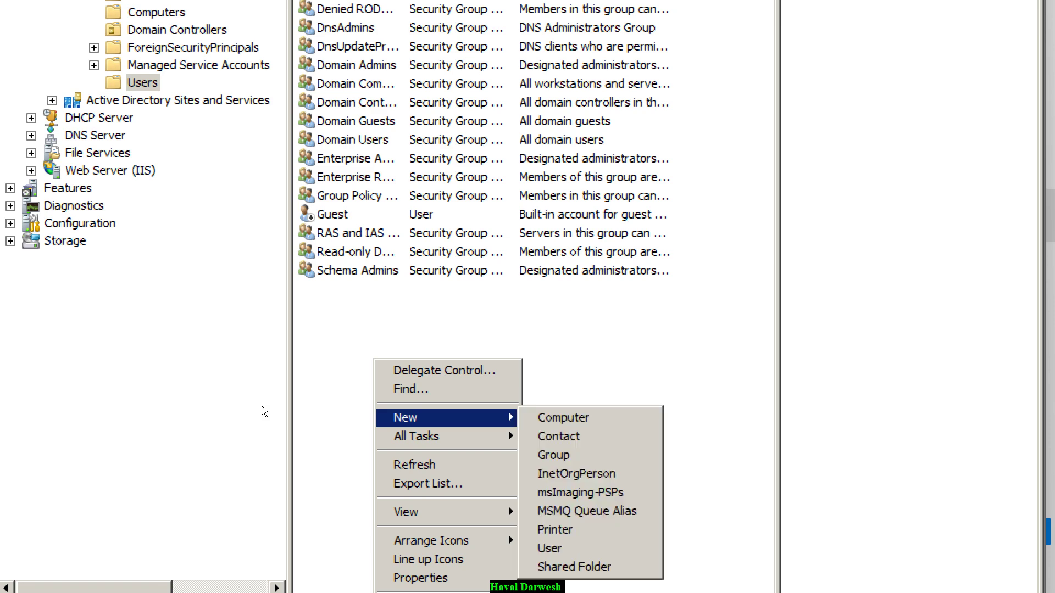
pyautogui.press('Down')
pyautogui.press('Down')
pyautogui.press('Down')
pyautogui.press('Down')
pyautogui.press('Down')
pyautogui.press('Down')
pyautogui.press('Down')
pyautogui.press('Return')
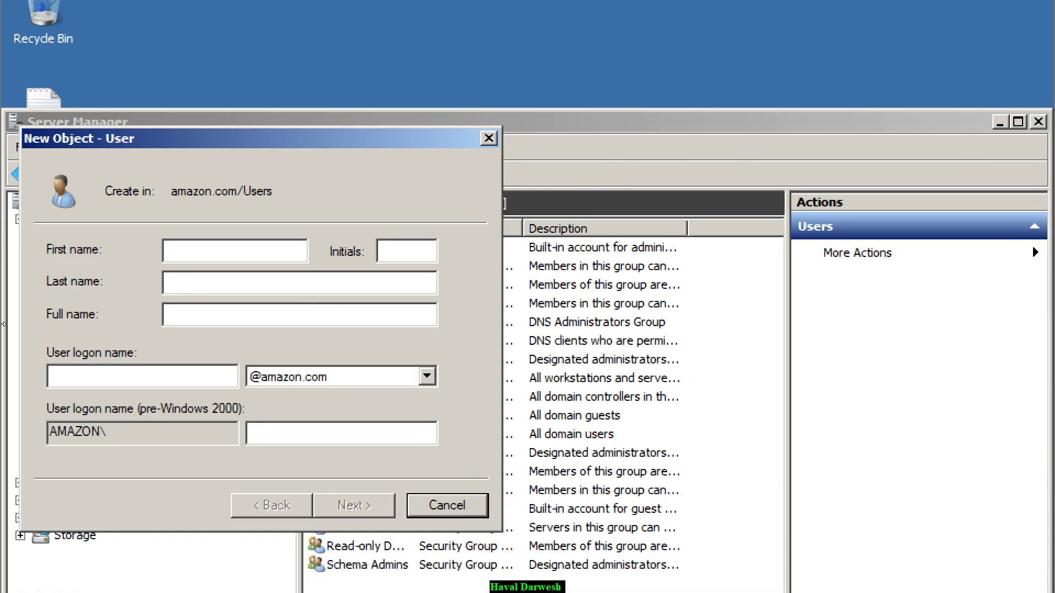
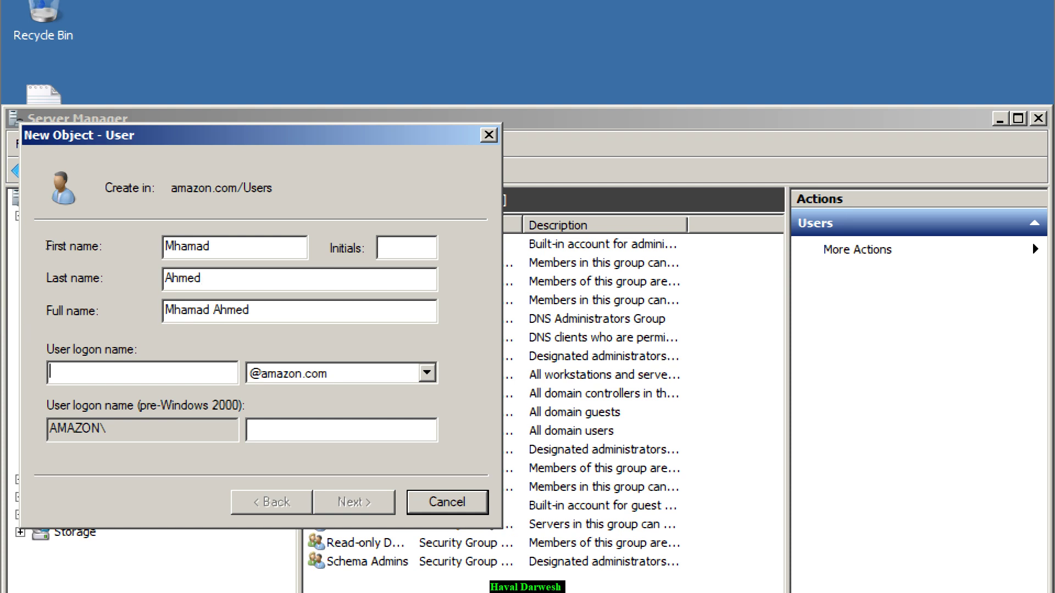
pyautogui.write('hama')
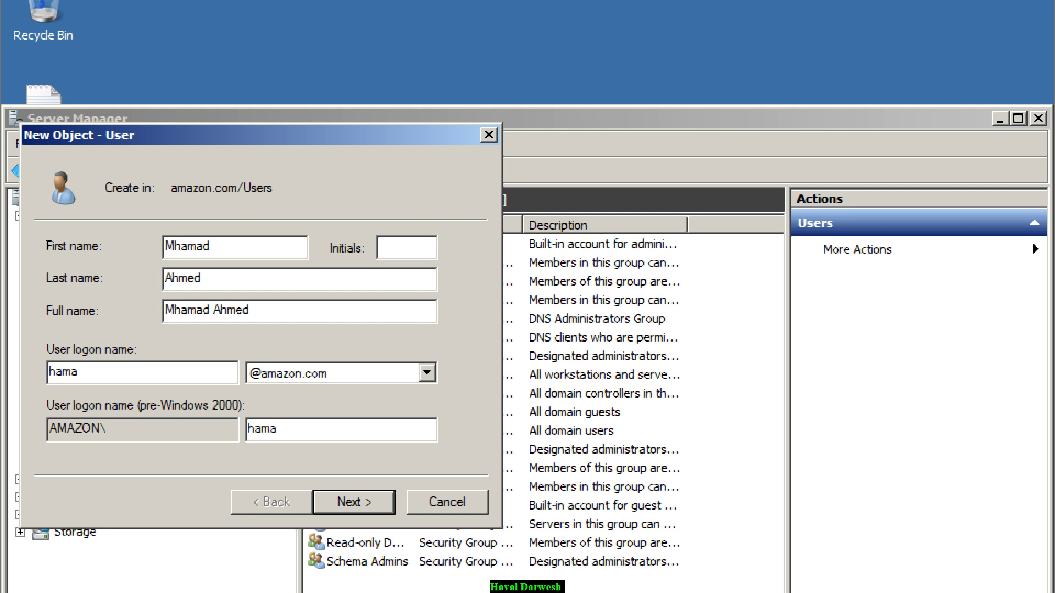
pyautogui.press('Return')
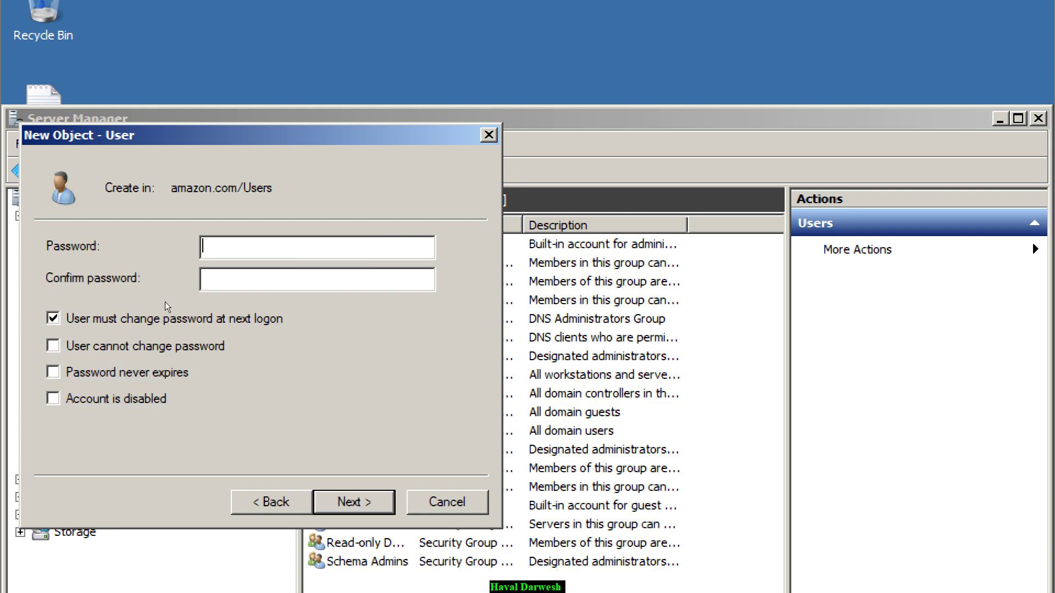
# - Set the user's password to never expire with no forced change, finish, and refresh Users
pyautogui.write('••••••••••••••••')
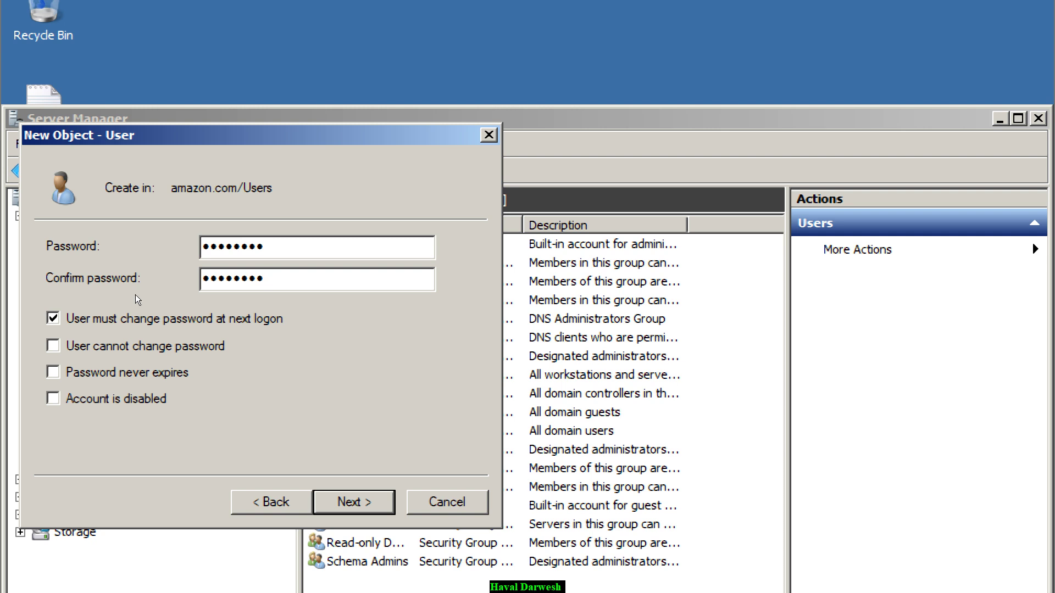
pyautogui.press('Tab')
pyautogui.press('space')
pyautogui.press('Tab')
pyautogui.press('Tab')
pyautogui.press('space')
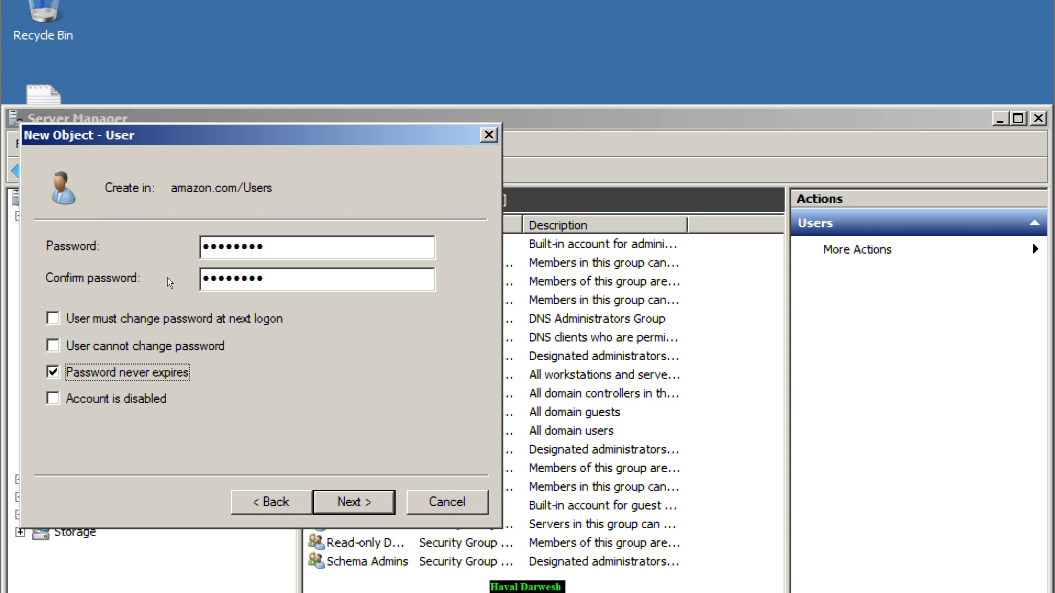
pyautogui.press('Return')
pyautogui.press('Return')
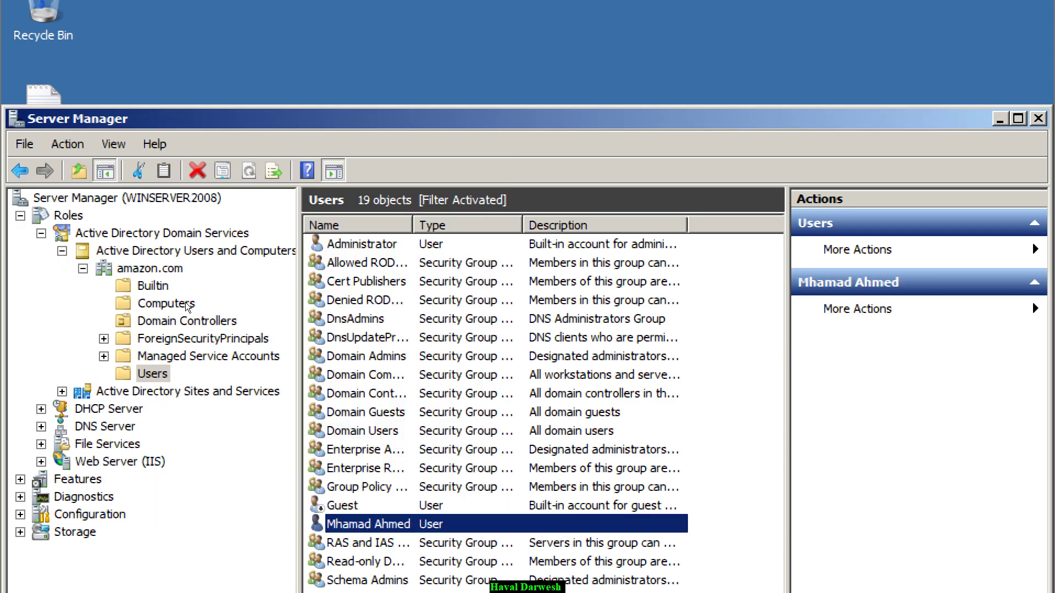
pyautogui.hotkey('shift', 'F10')
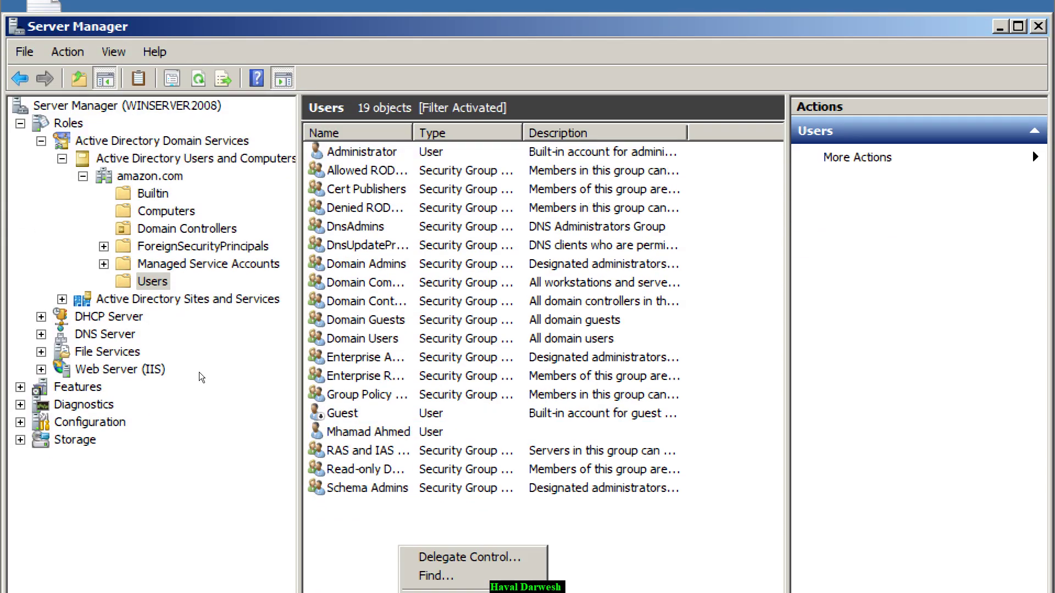
pyautogui.press('Up')
pyautogui.press('Up')
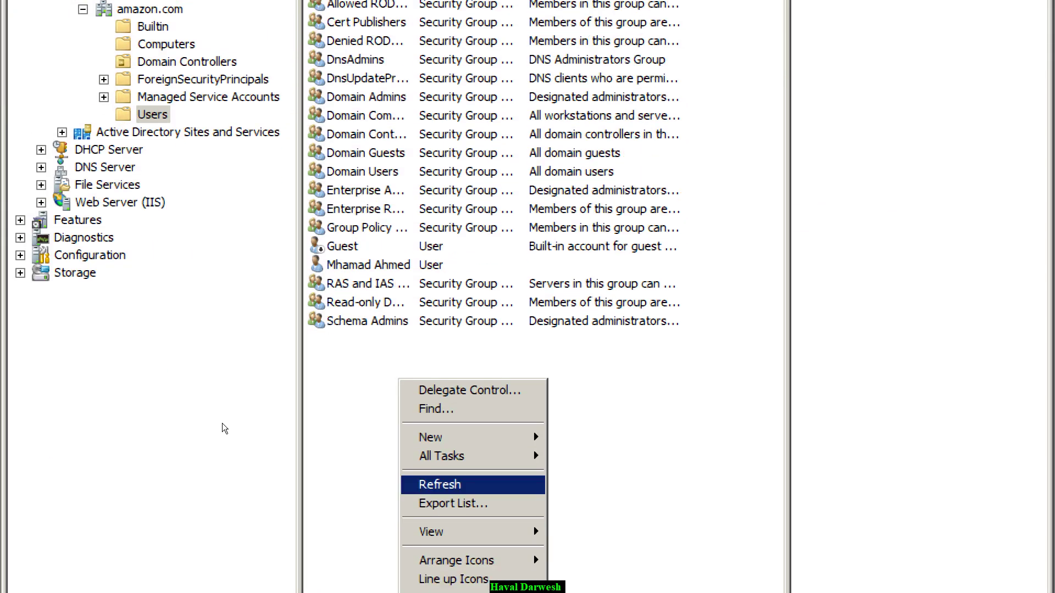
pyautogui.press('Return')
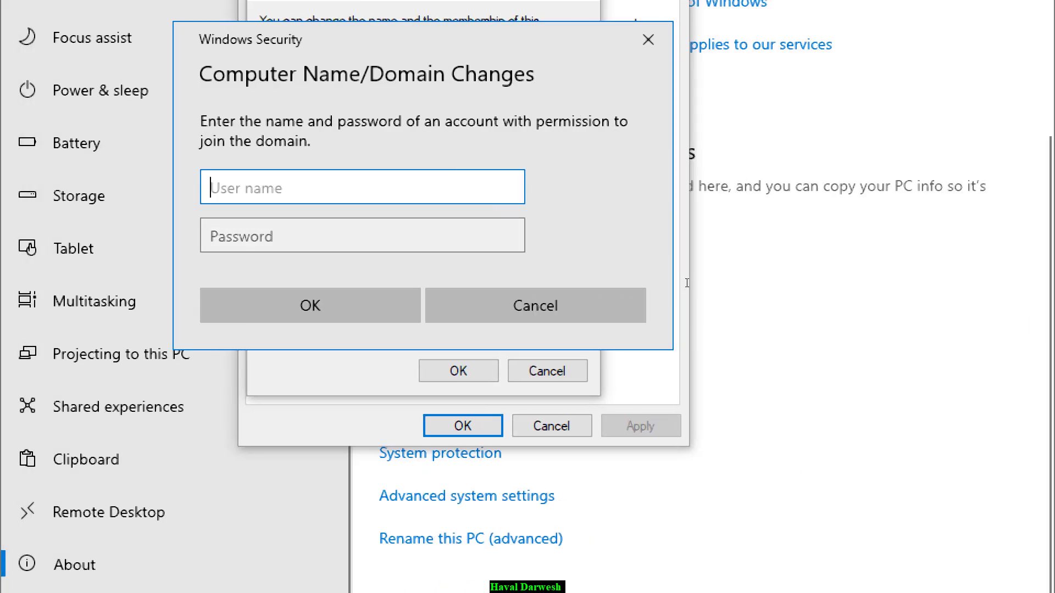
# - Join amazon.com with the new user's logon name and password, then restart Windows 10
pyautogui.write('hama')
pyautogui.press('Tab')
pyautogui.write('•••••')
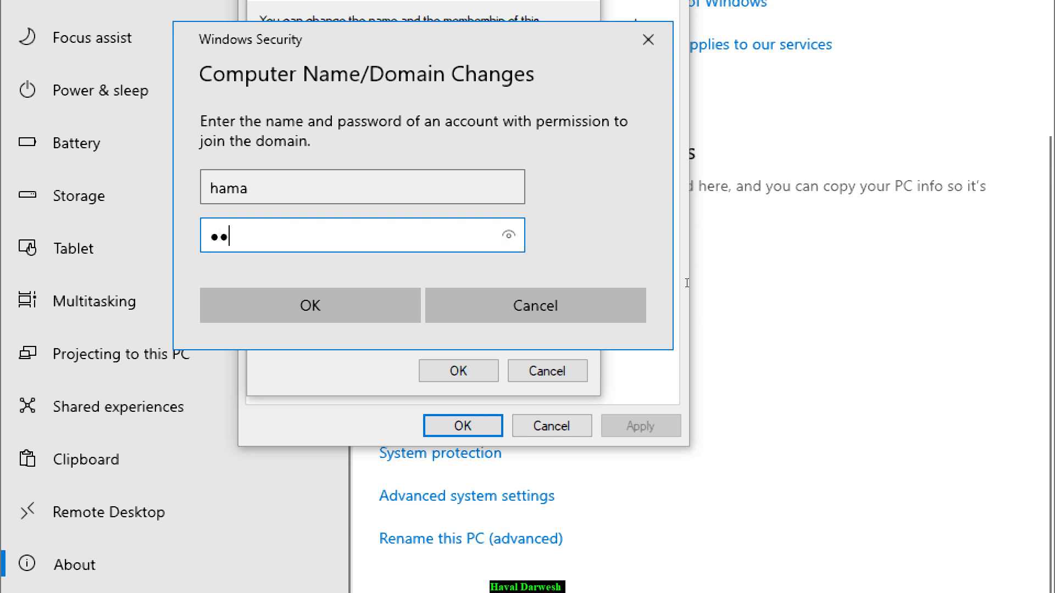
pyautogui.write('•••')
pyautogui.press('Return')
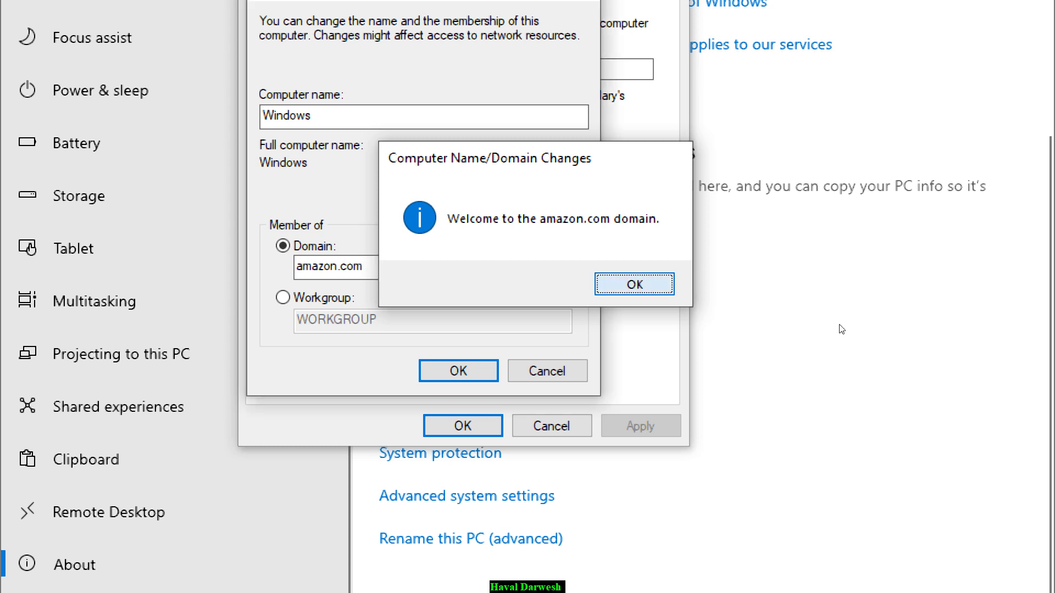
pyautogui.press('Return')
pyautogui.press('Return')
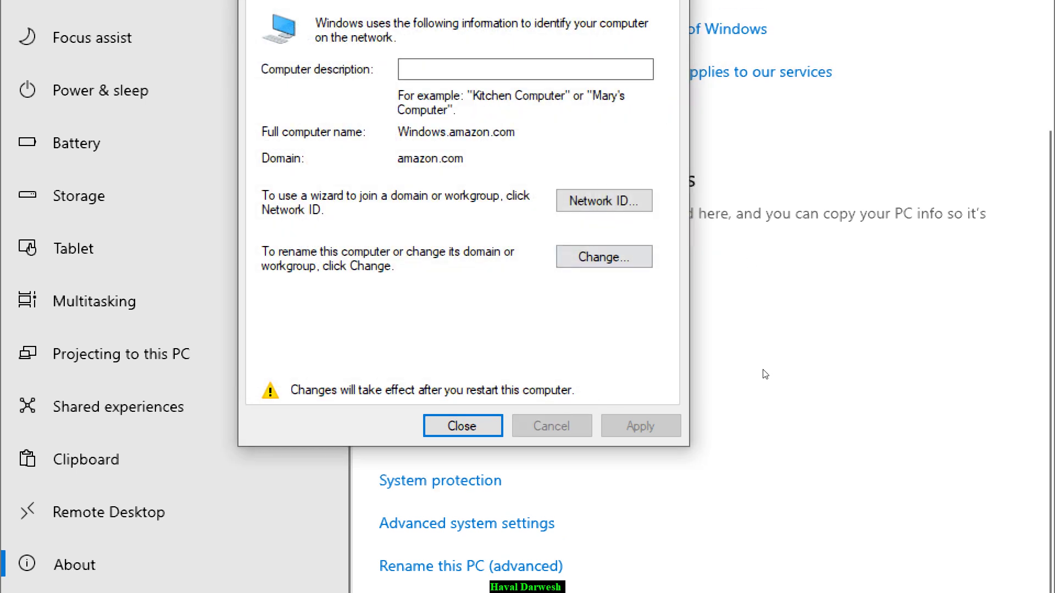
pyautogui.press('Return')
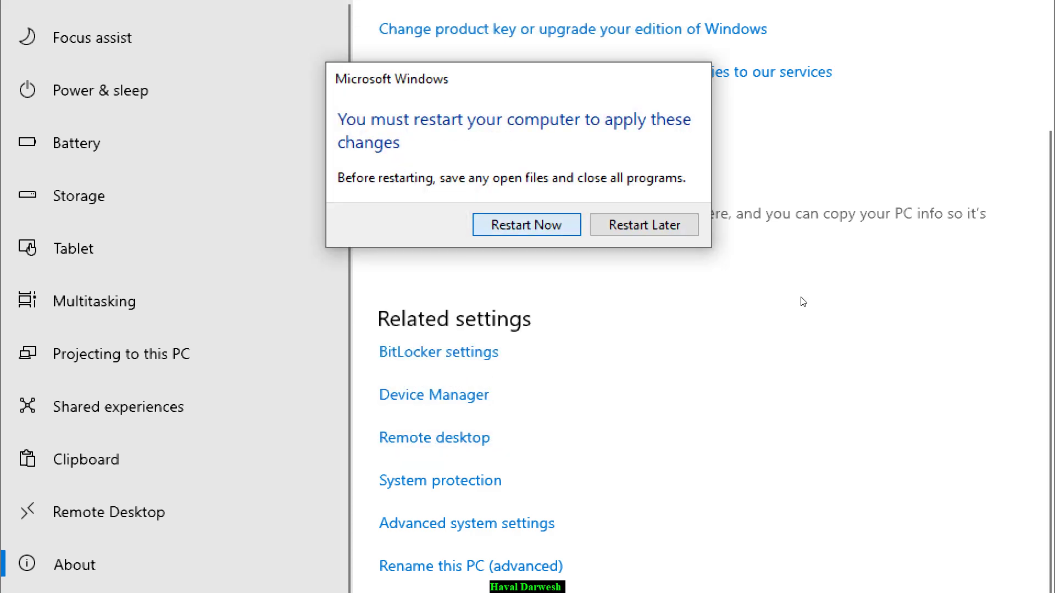
pyautogui.press('Return')
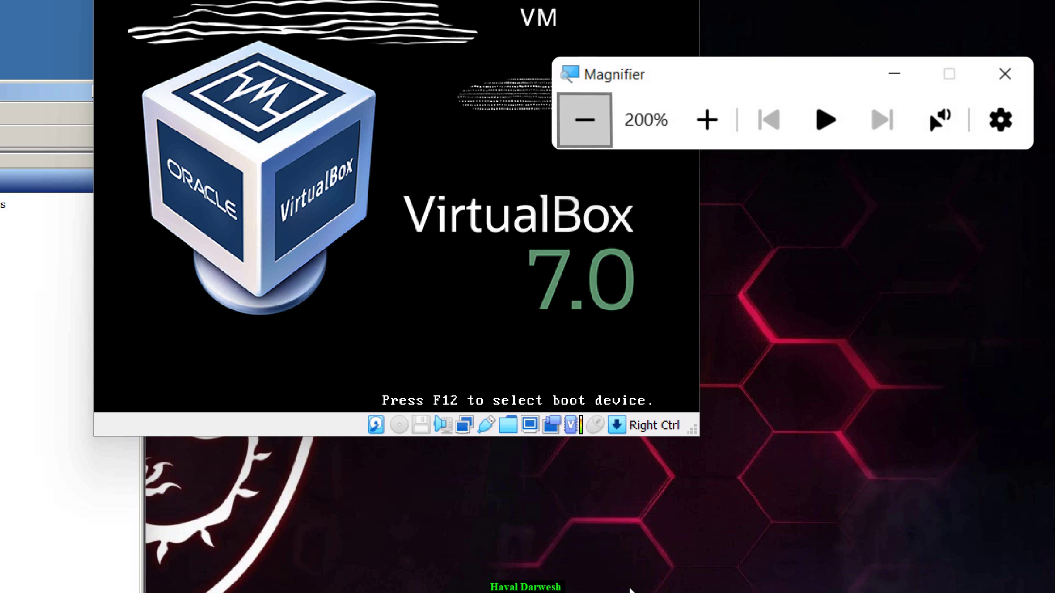
pyautogui.click(782, 128)
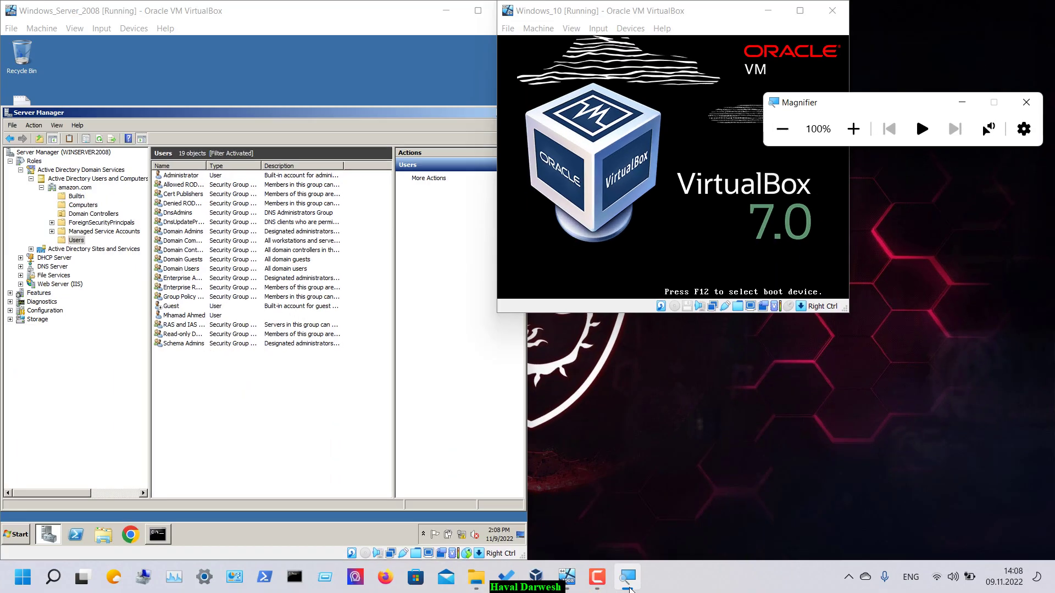
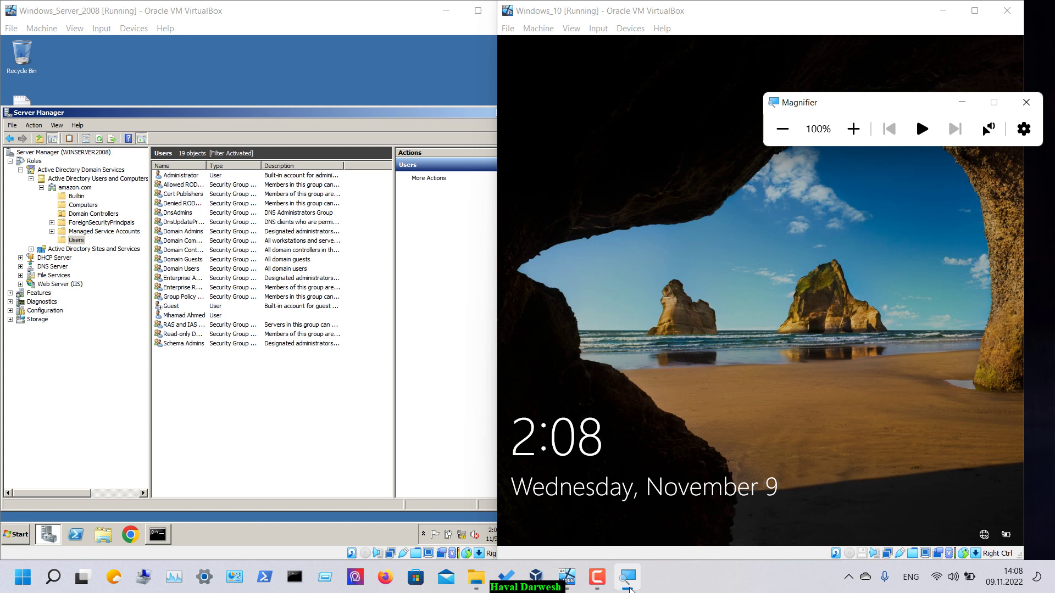
# - Sign in to the AMAZON domain on Windows 10 as Other user with the restricted account's name and password
pyautogui.click(731, 256)
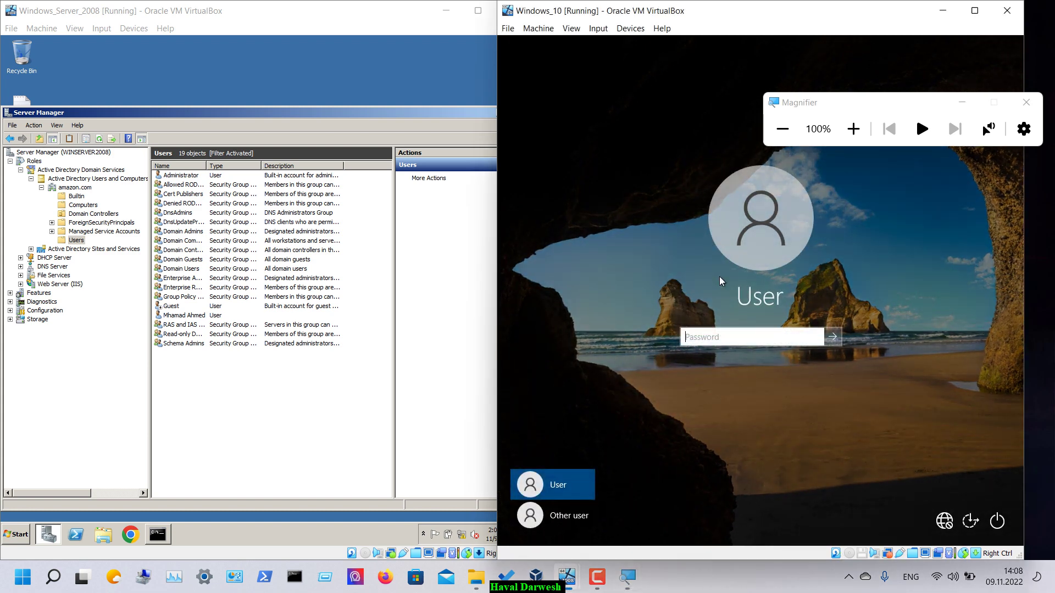
pyautogui.click(853, 129)
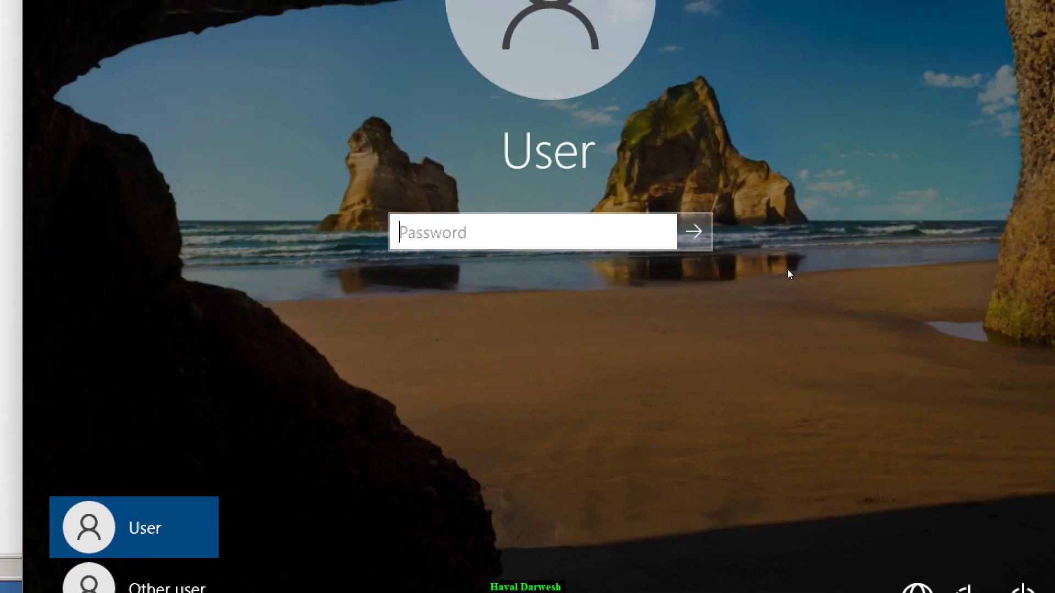
pyautogui.press('Down')
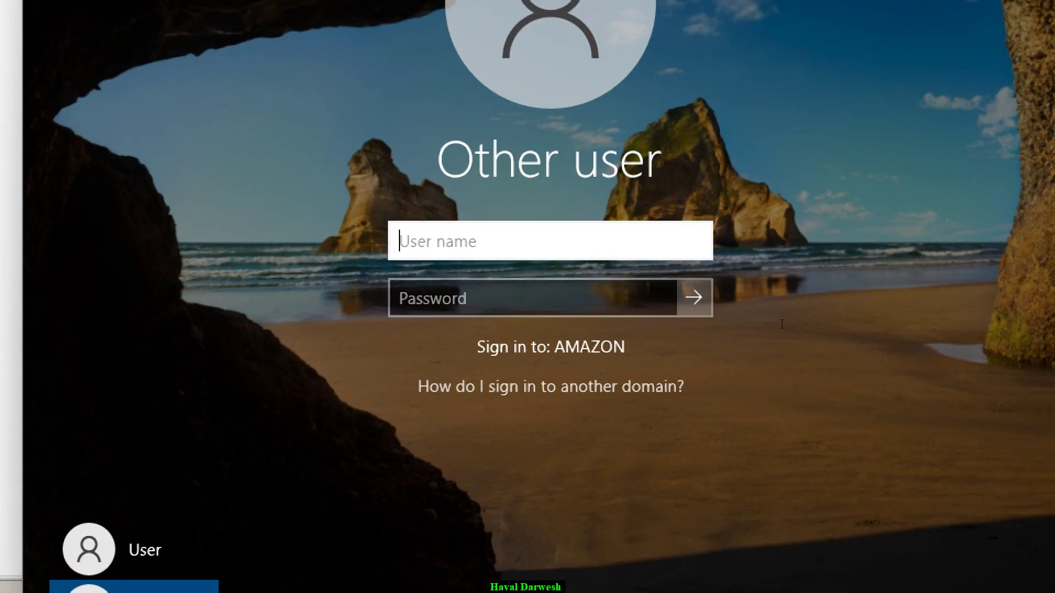
pyautogui.write('hama')
pyautogui.press('Tab')
pyautogui.write('*****')
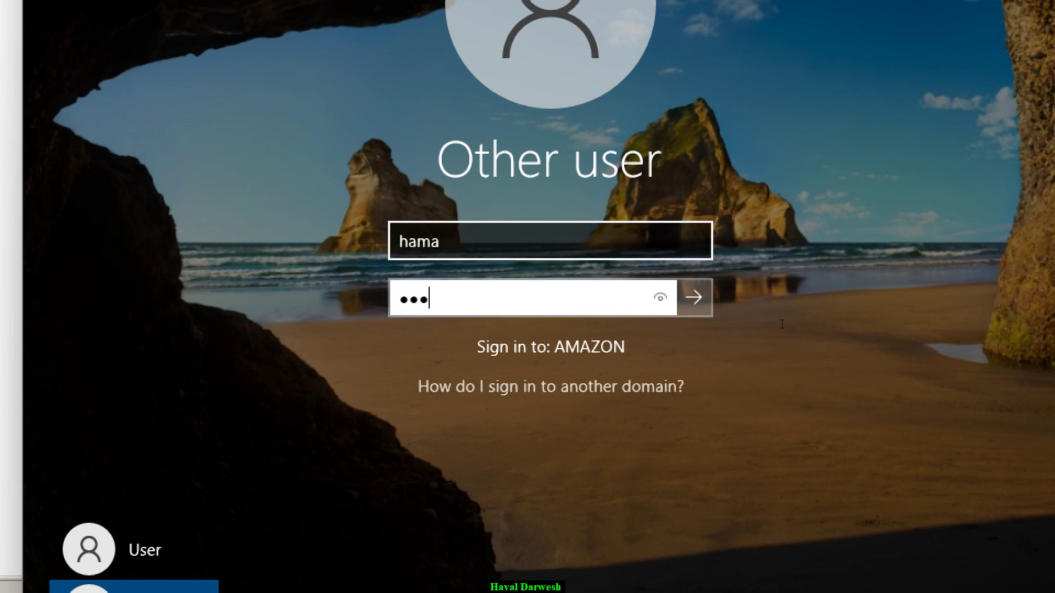
pyautogui.write('***')
pyautogui.press('Return')
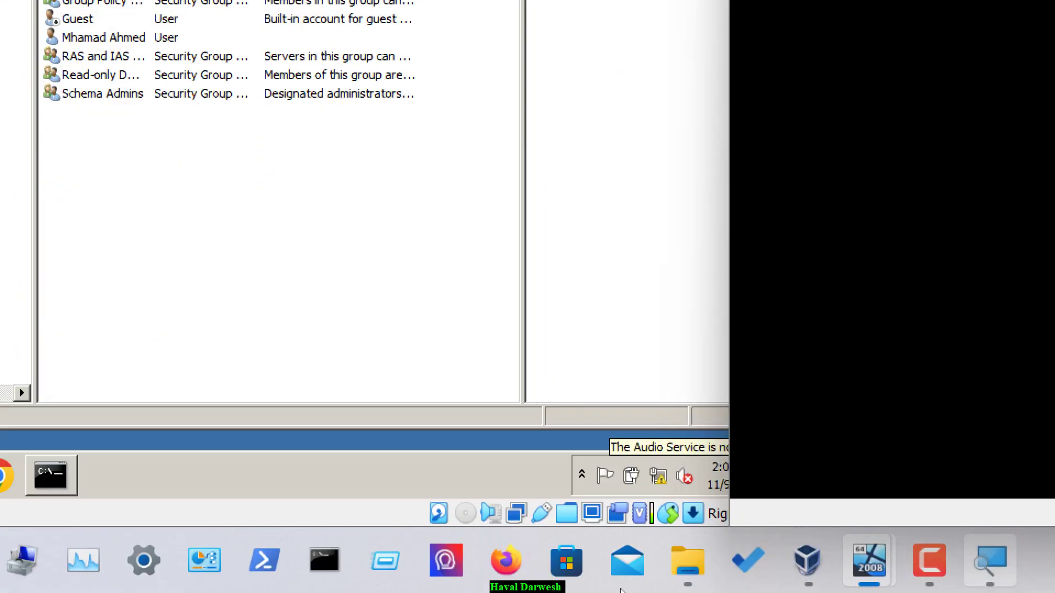
pyautogui.press('super+minus')
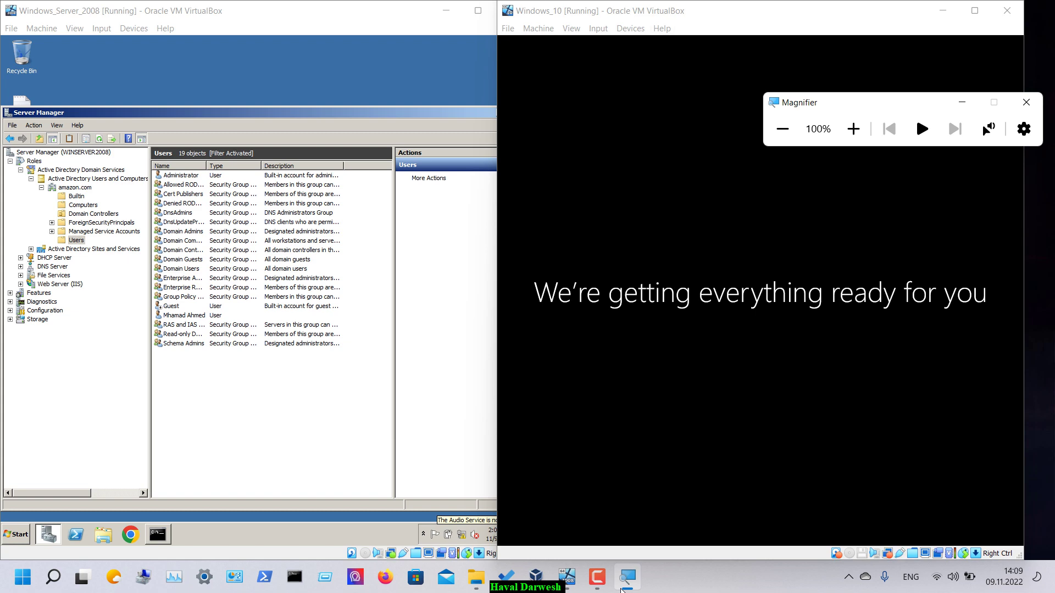
pyautogui.press('super+Left')
pyautogui.press('Return')
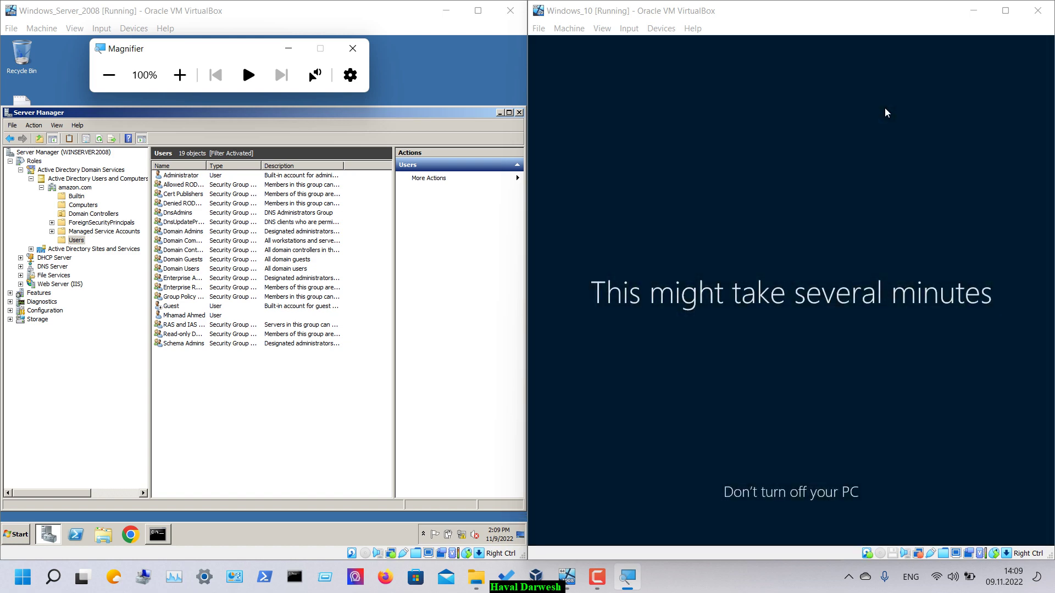
pyautogui.click(83, 205)
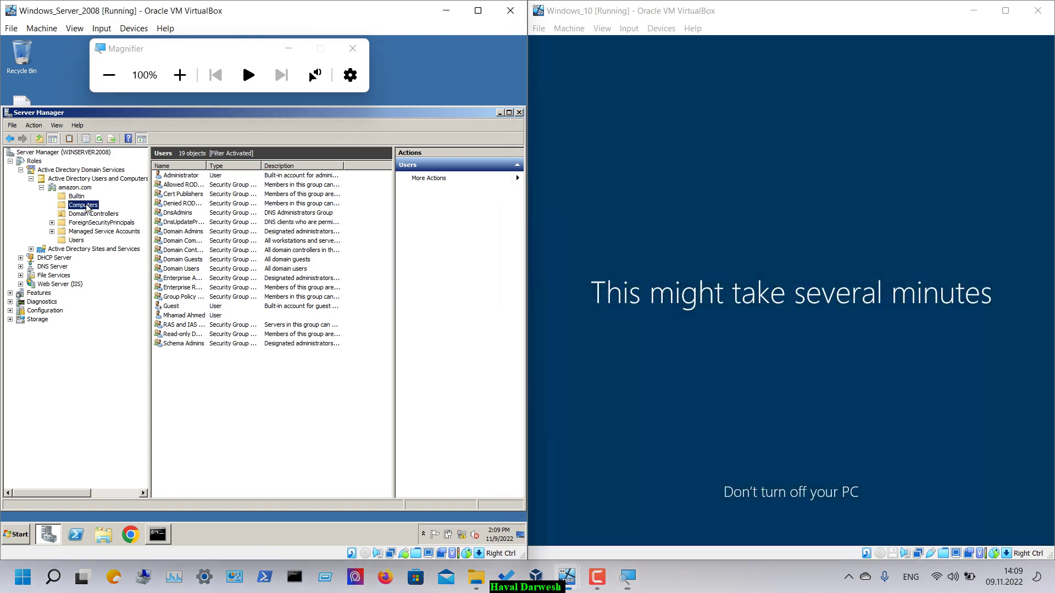
pyautogui.click(83, 214)
pyautogui.click(77, 197)
pyautogui.click(82, 205)
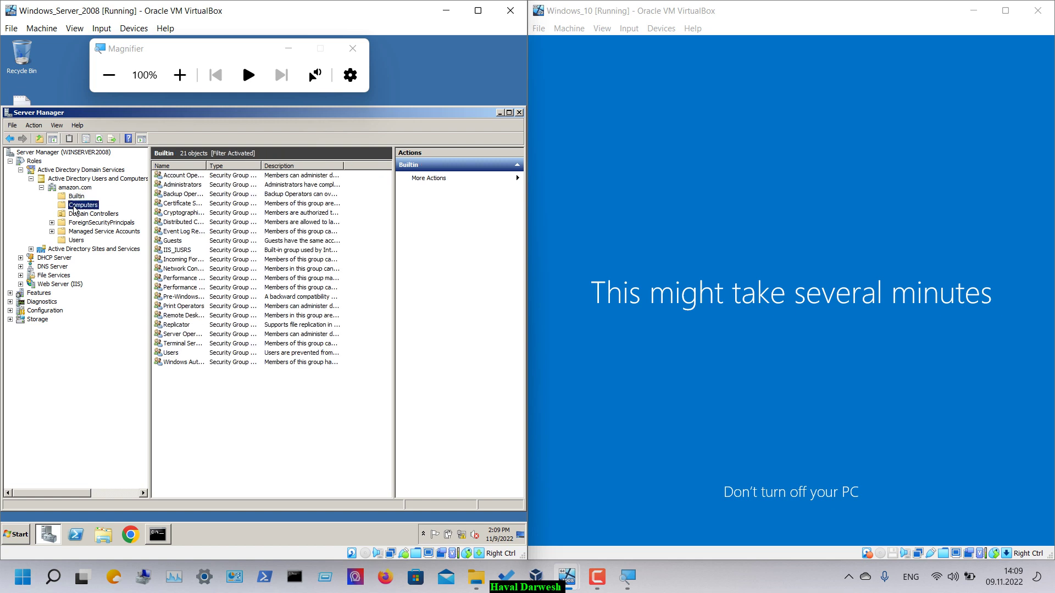
pyautogui.click(75, 240)
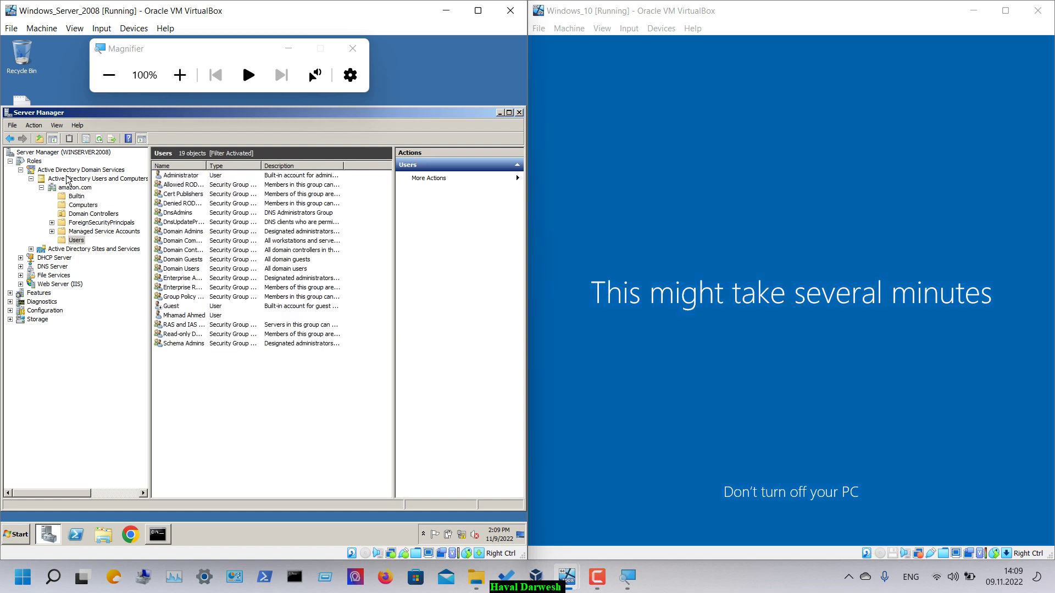
pyautogui.click(31, 249)
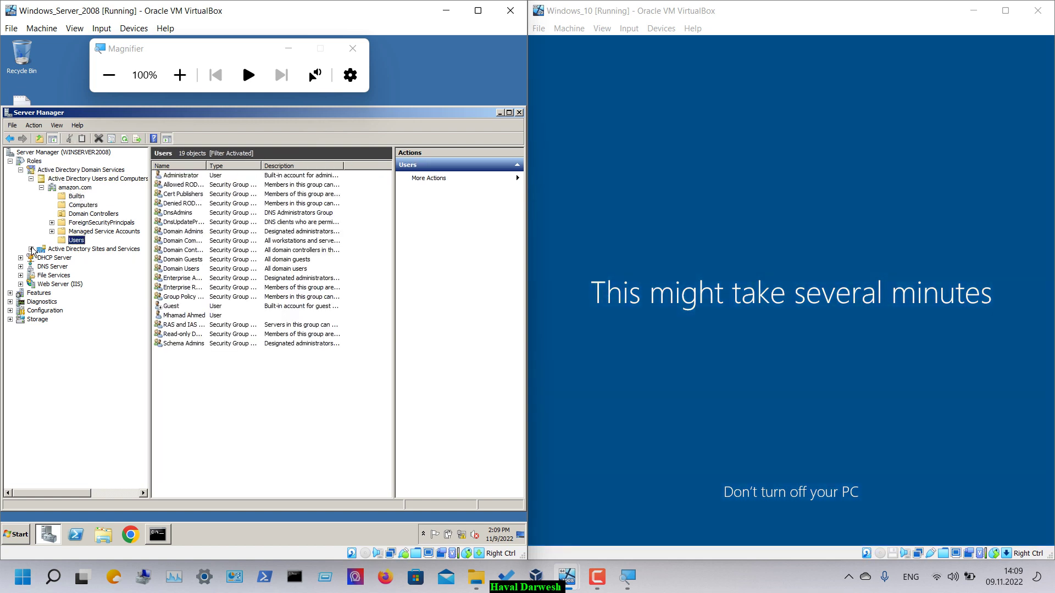
pyautogui.click(41, 257)
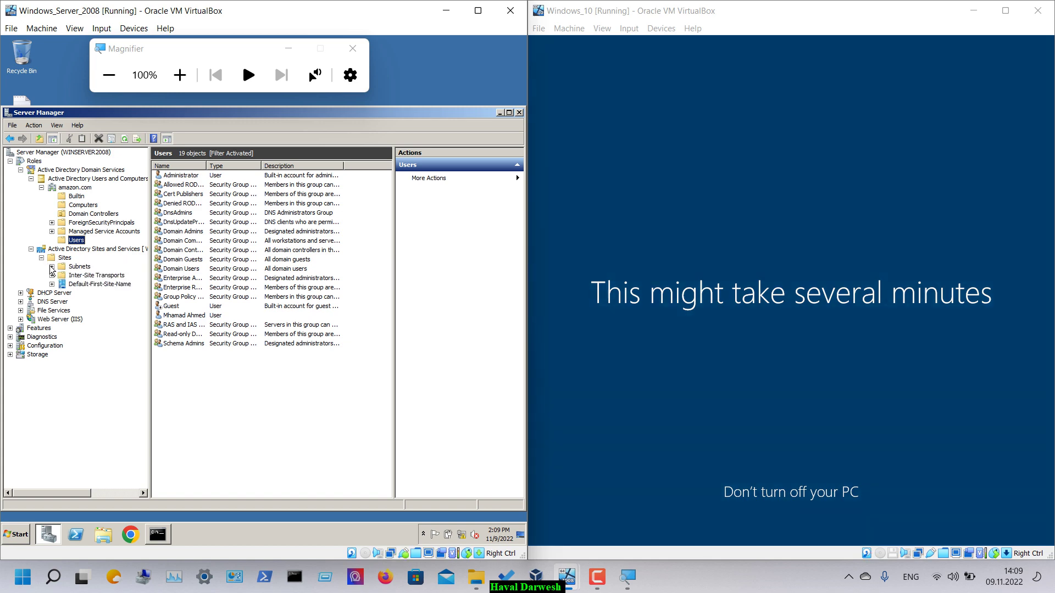
pyautogui.click(61, 267)
pyautogui.click(53, 284)
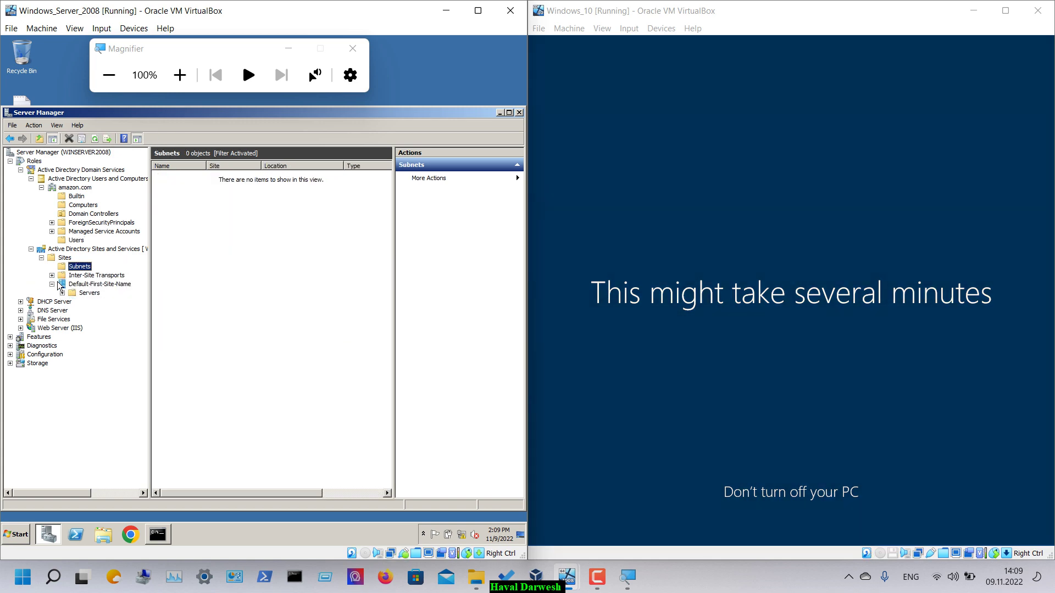
pyautogui.click(62, 293)
pyautogui.click(52, 275)
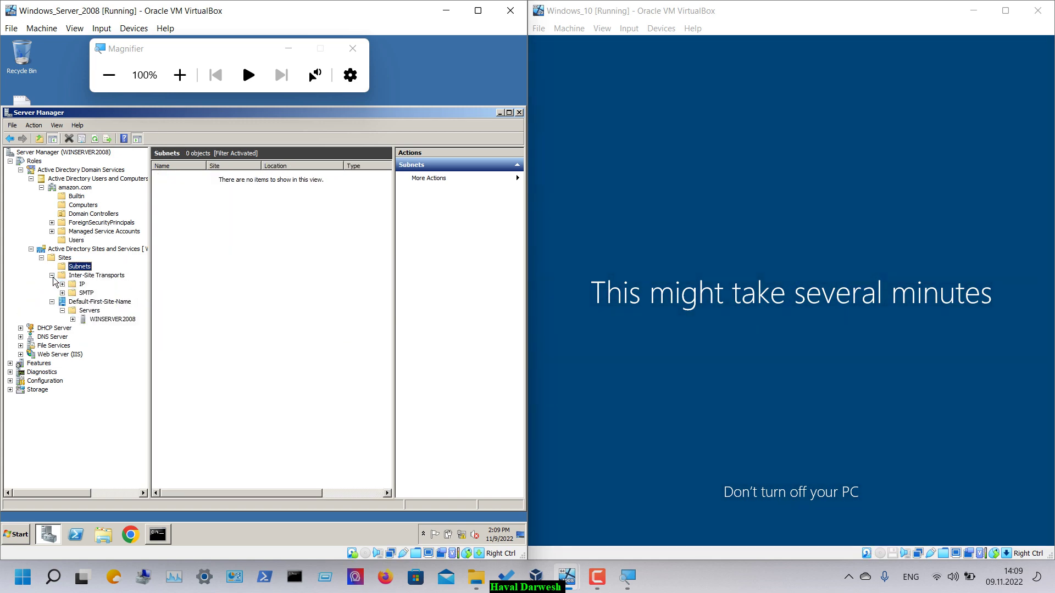
pyautogui.click(75, 286)
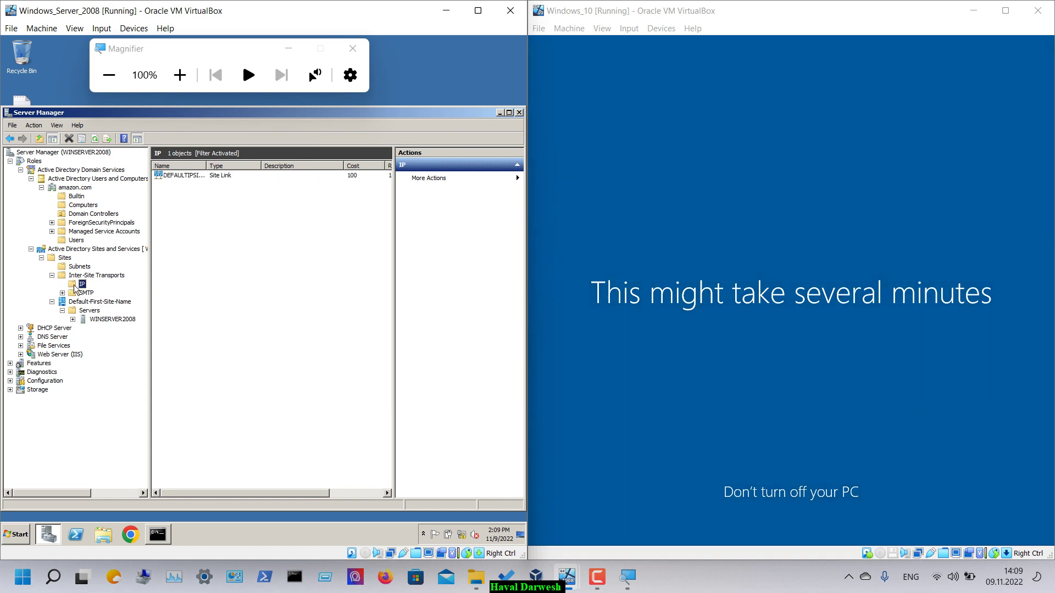
pyautogui.moveTo(261, 165); pyautogui.dragTo(219, 166)
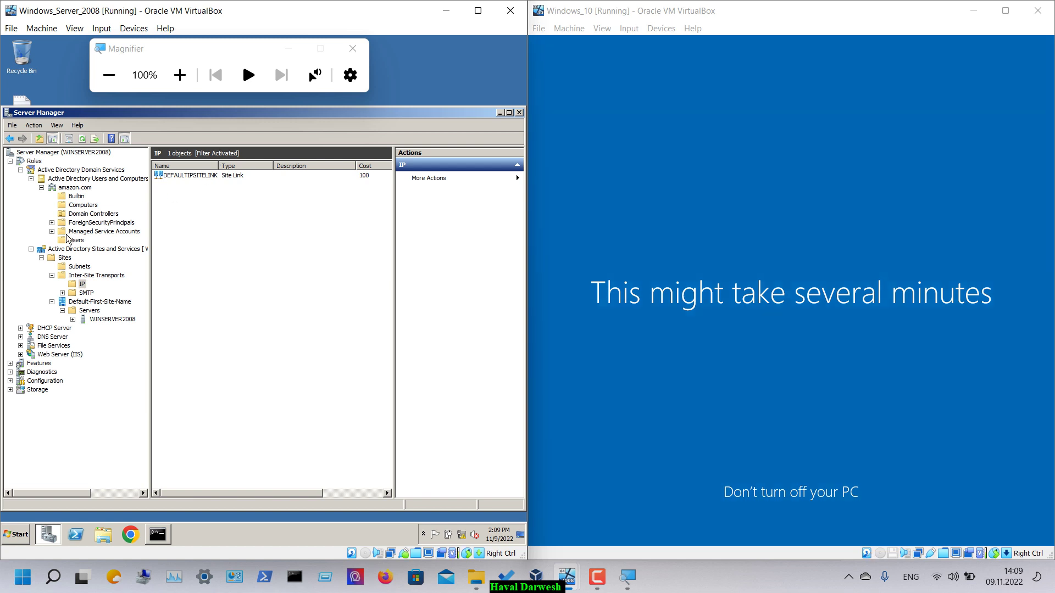
pyautogui.click(31, 248)
pyautogui.click(65, 208)
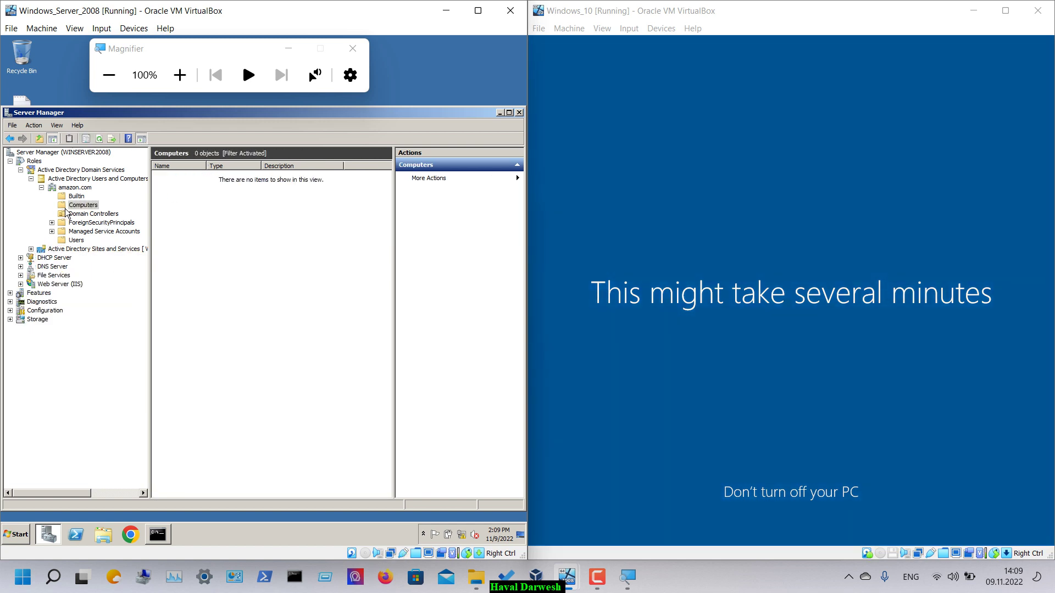
pyautogui.click(64, 242)
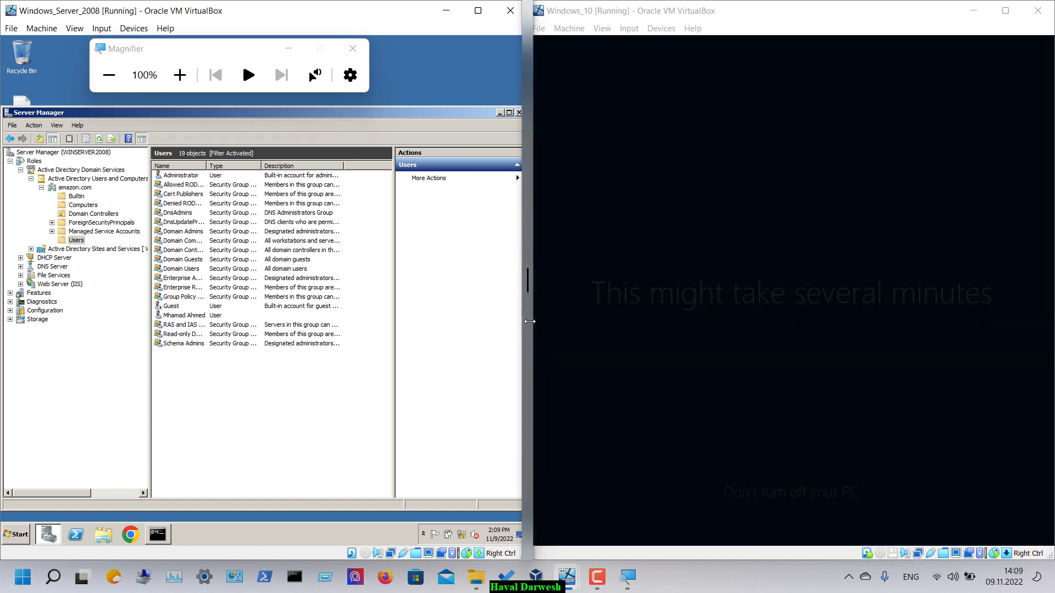
pyautogui.moveTo(529, 321); pyautogui.dragTo(534, 324)
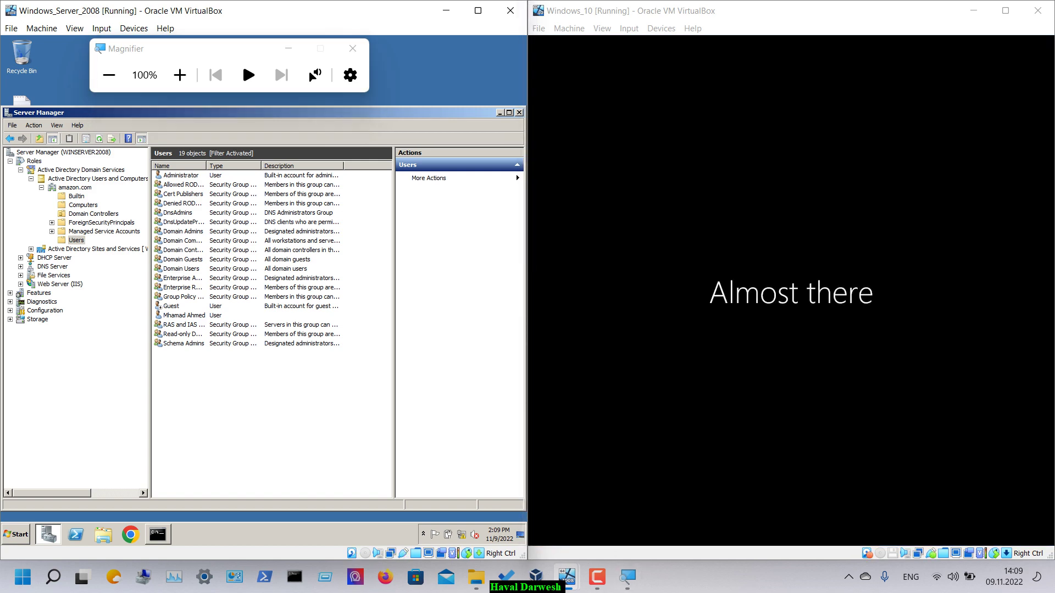
pyautogui.click(596, 577)
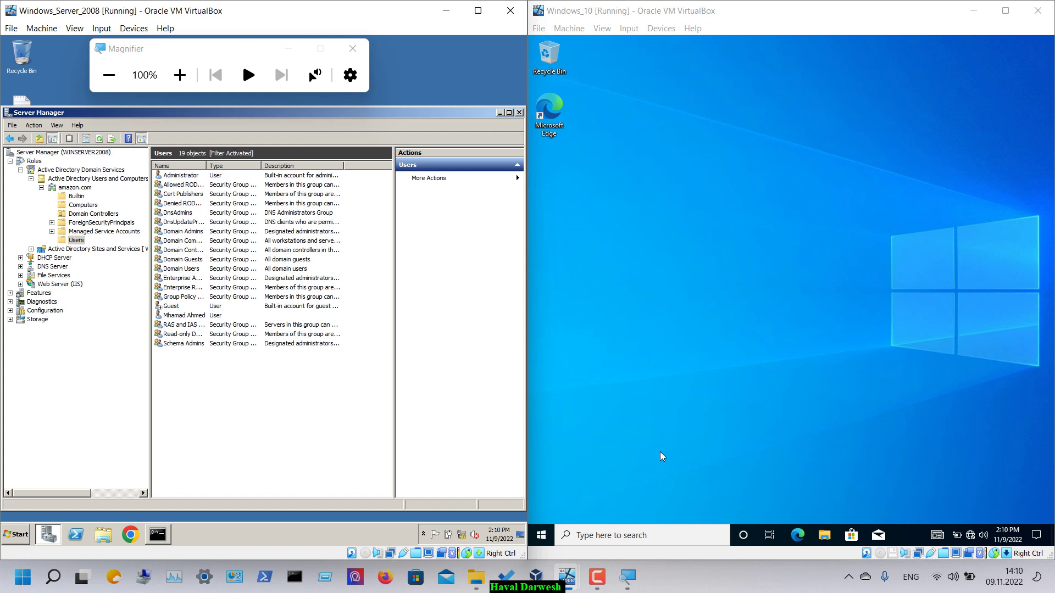
# - Go to Settings > System > About, try advanced system settings, and decline the administrator prompt
pyautogui.click(541, 538)
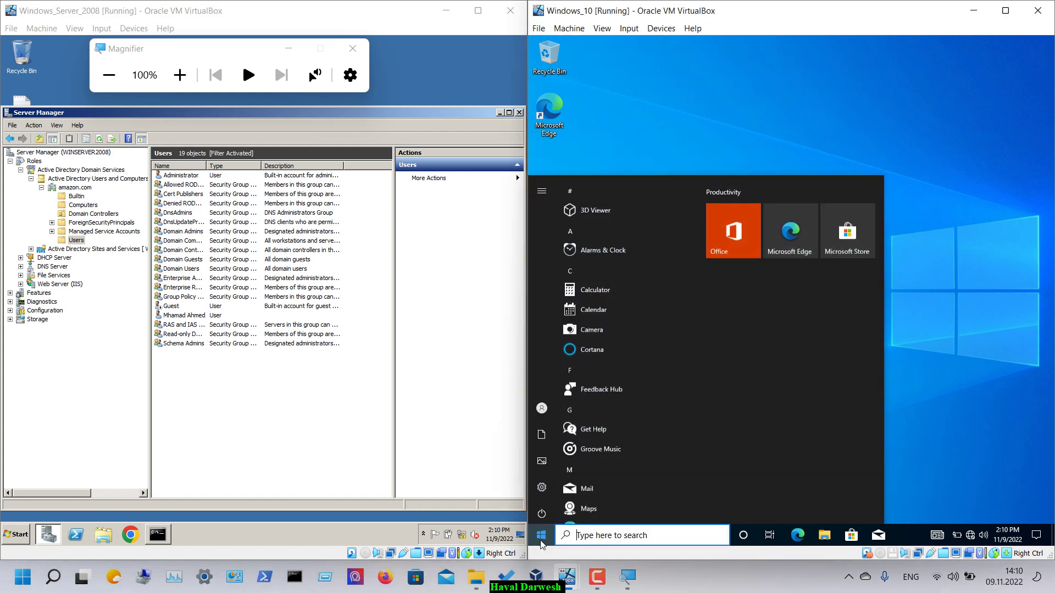
pyautogui.click(541, 483)
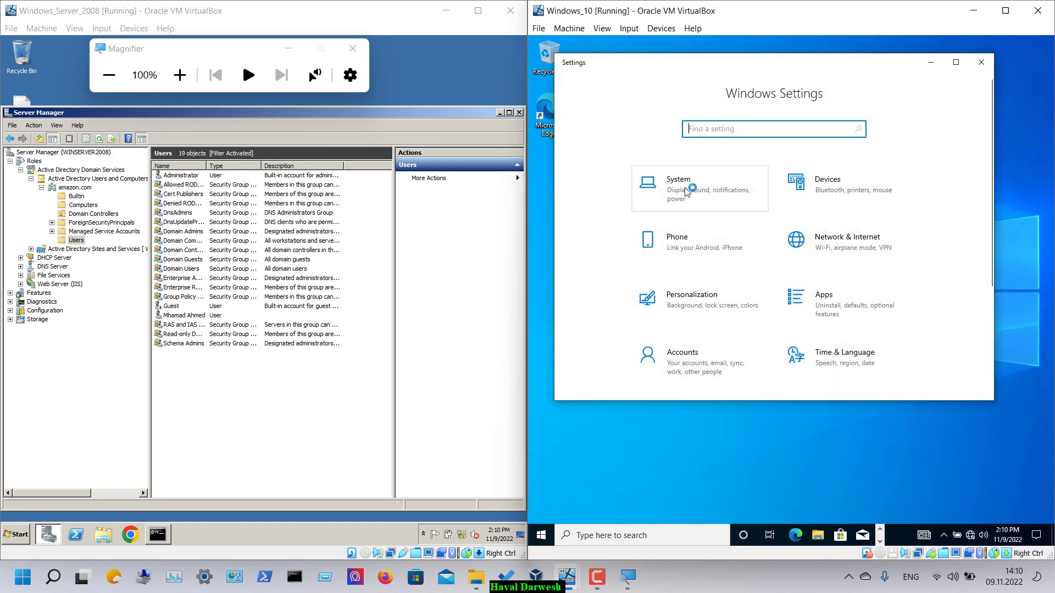
pyautogui.click(681, 185)
pyautogui.scroll(-3, 604, 291)
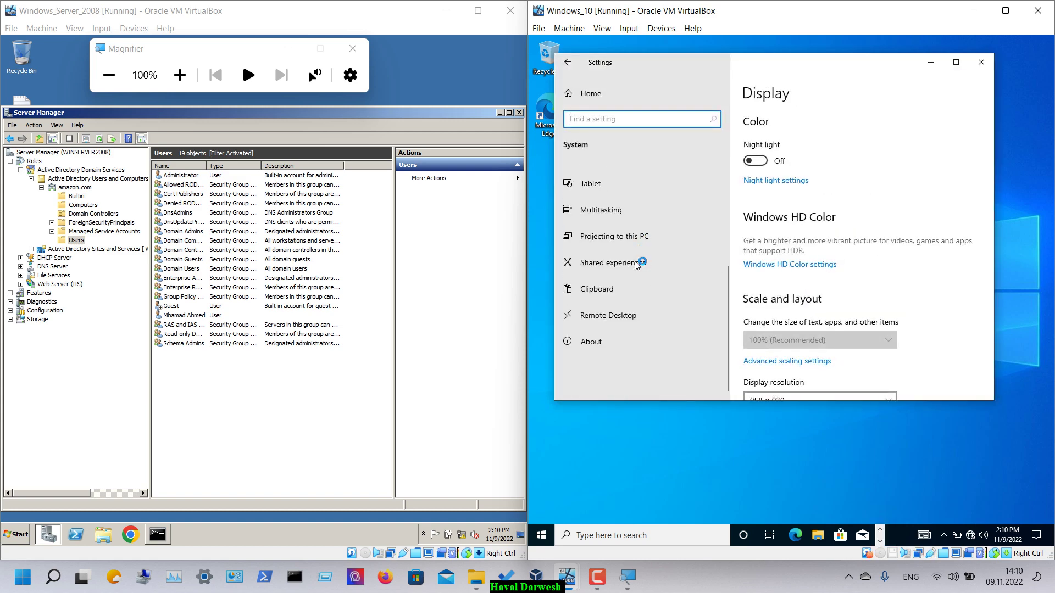
pyautogui.click(582, 342)
pyautogui.scroll(-5, 813, 253)
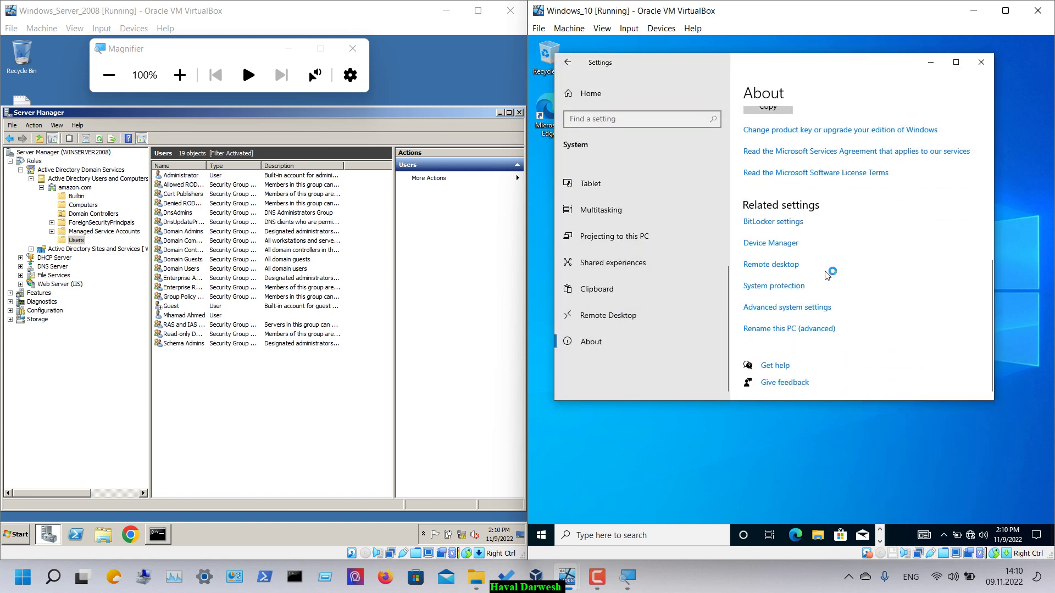
pyautogui.click(789, 309)
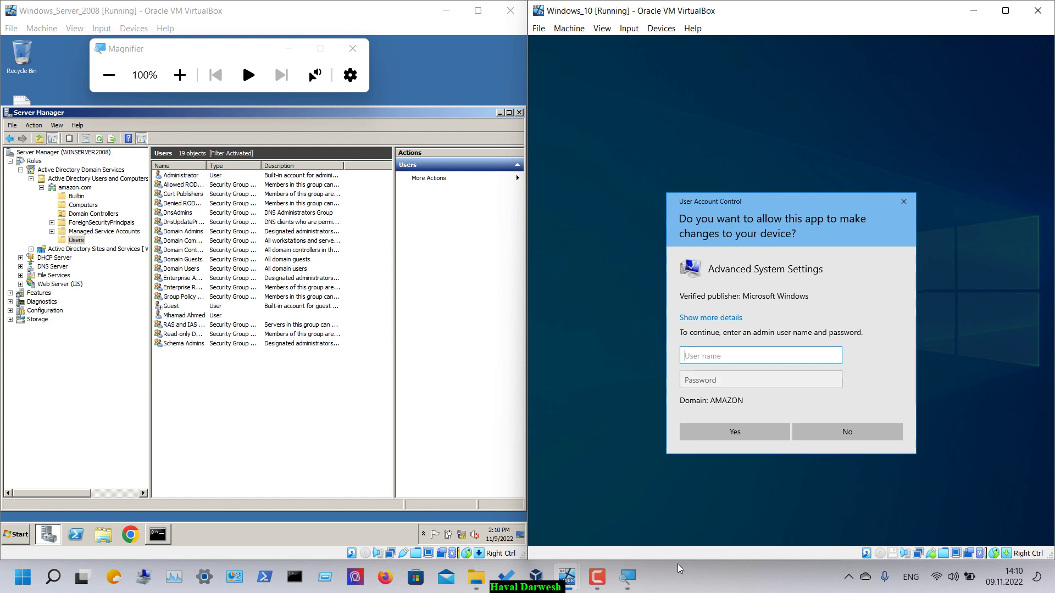
pyautogui.press('super+plus')
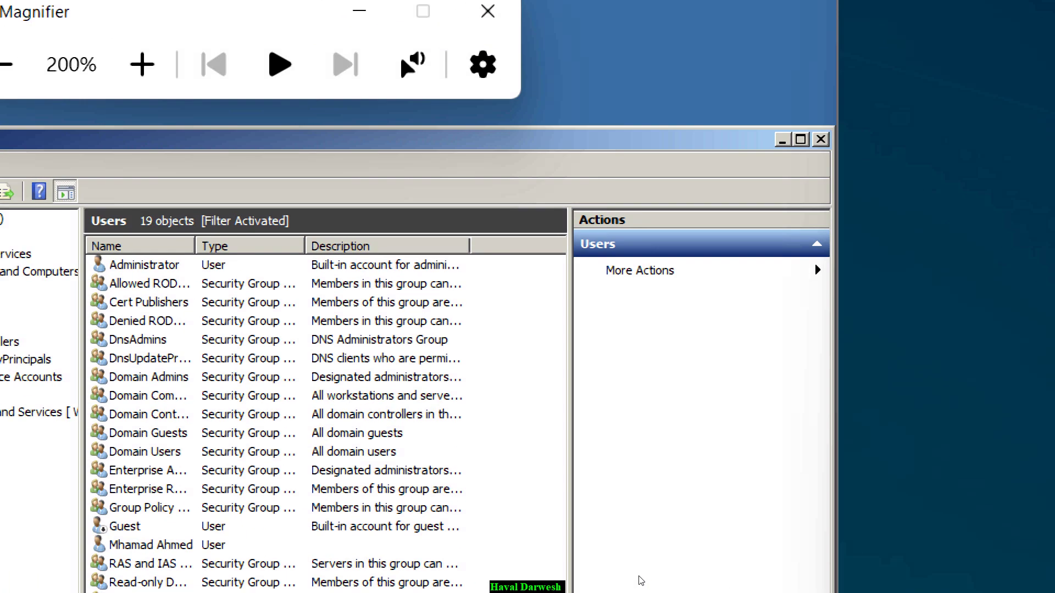
pyautogui.press('super+minus')
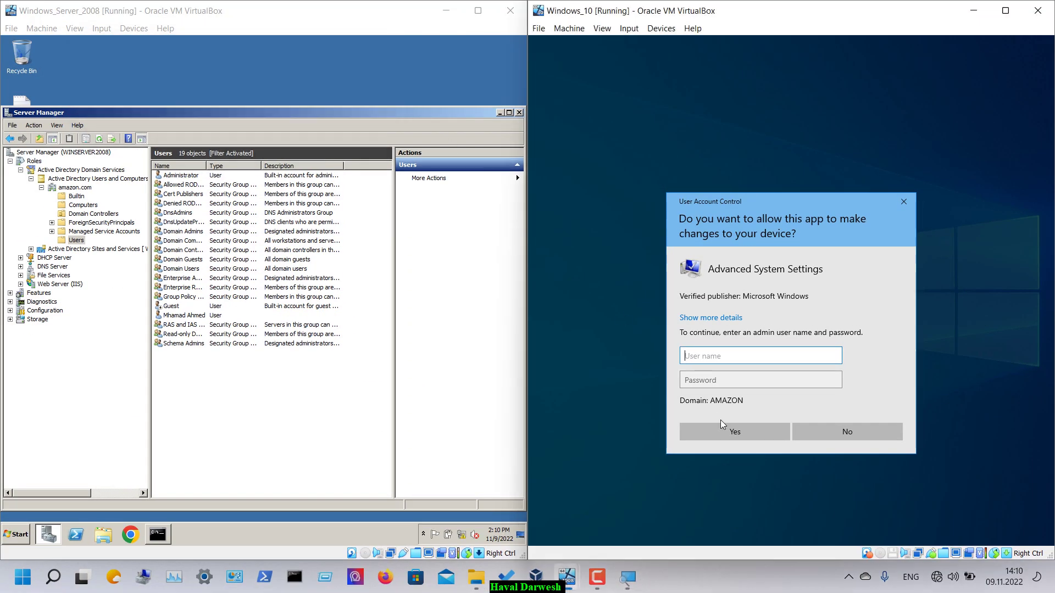
pyautogui.click(832, 435)
# - Try enabling network discovery from Network, cancel the credentials request, and close Network and Settings
pyautogui.click(817, 535)
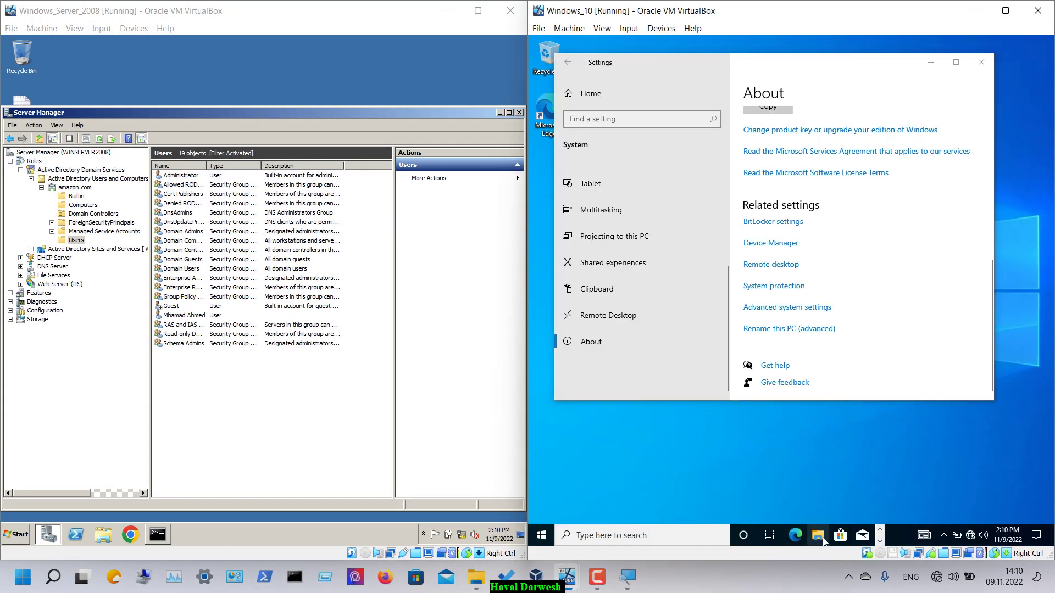
pyautogui.click(618, 303)
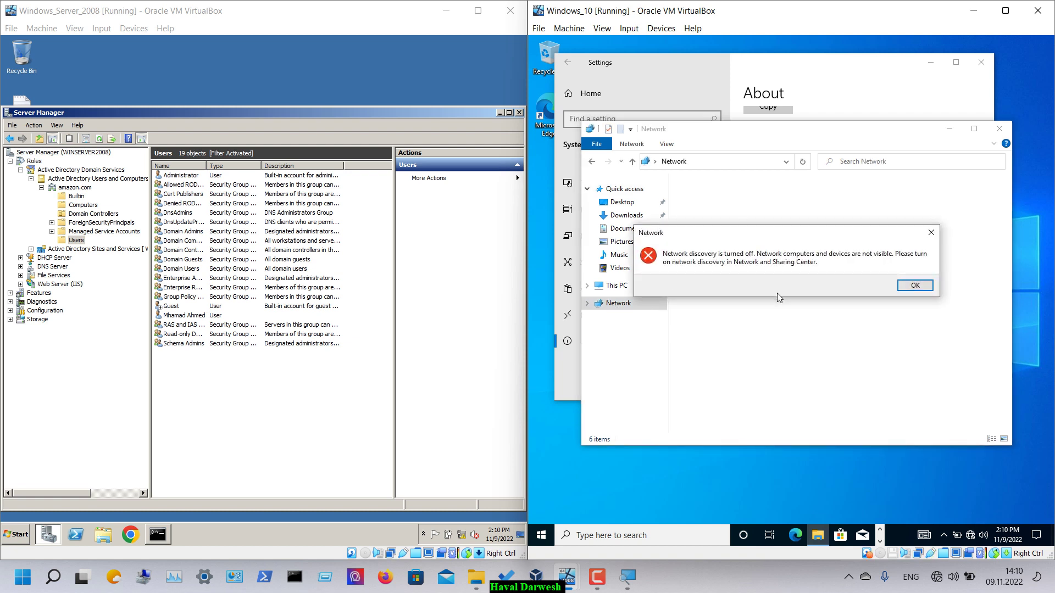
pyautogui.click(914, 285)
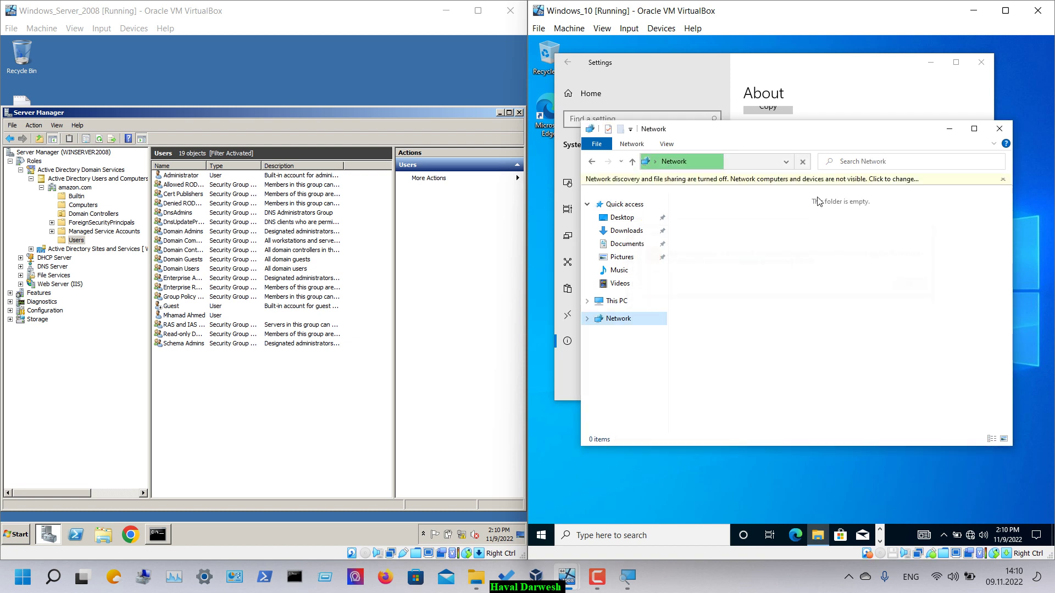
pyautogui.click(799, 180)
pyautogui.click(812, 197)
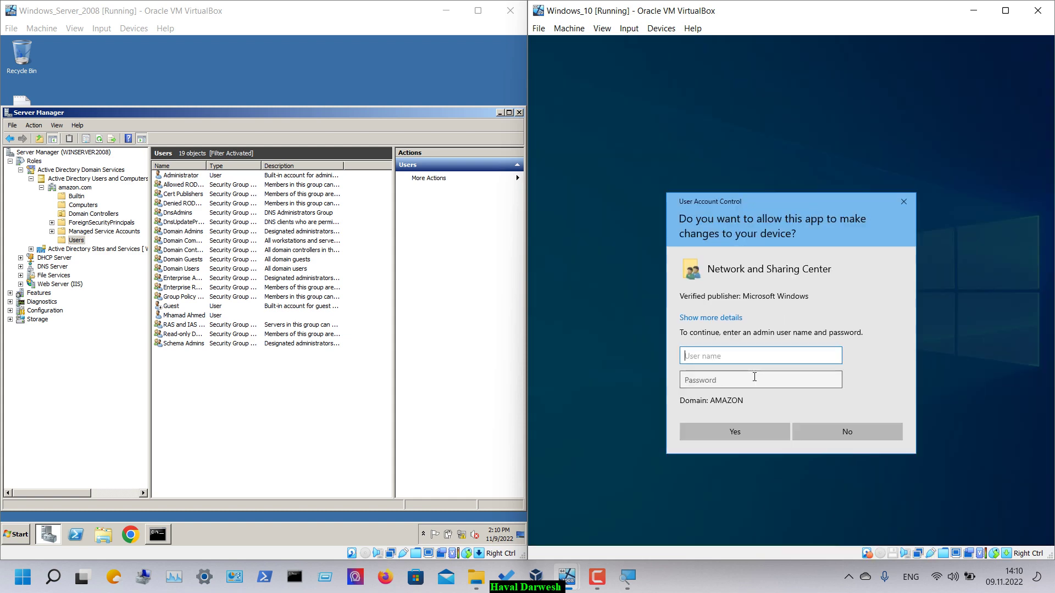
pyautogui.click(855, 428)
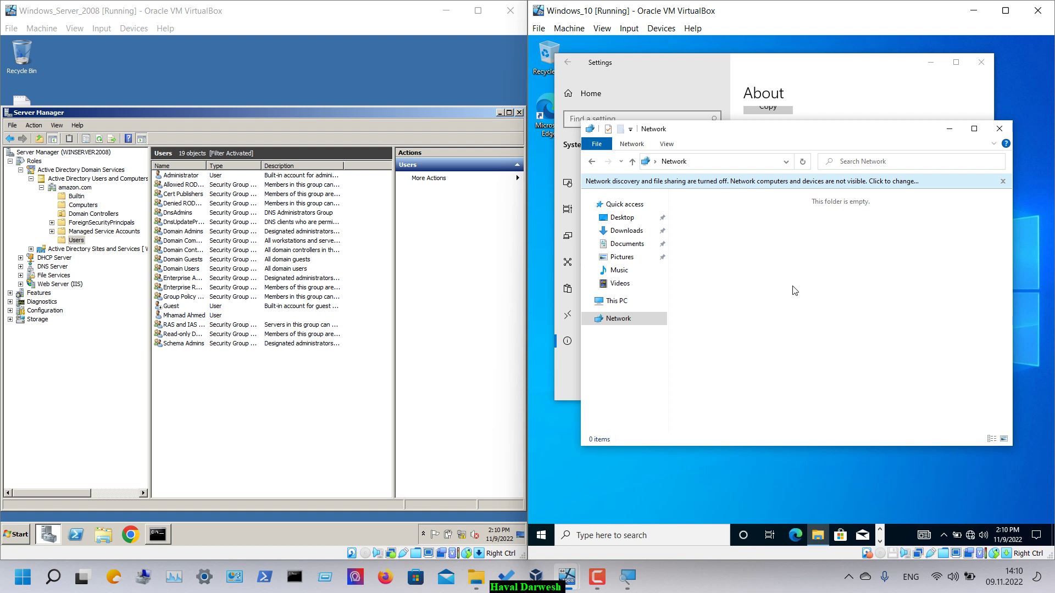
pyautogui.click(1003, 135)
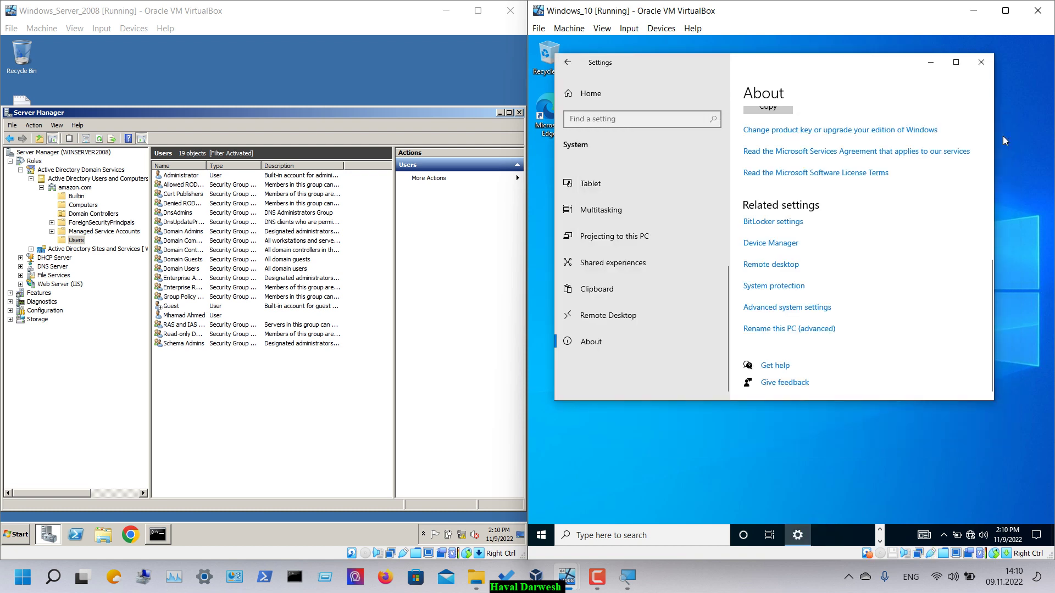
pyautogui.click(983, 68)
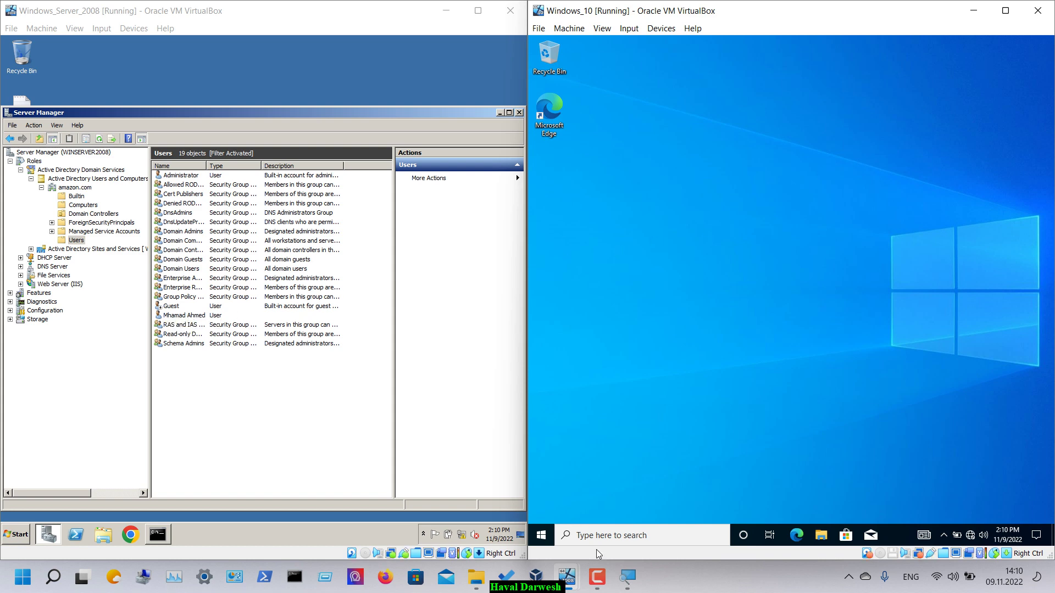
# - Set the user's Logon Hours to Logon Denied for all of Wednesday and confirm
pyautogui.click(629, 578)
pyautogui.click(180, 74)
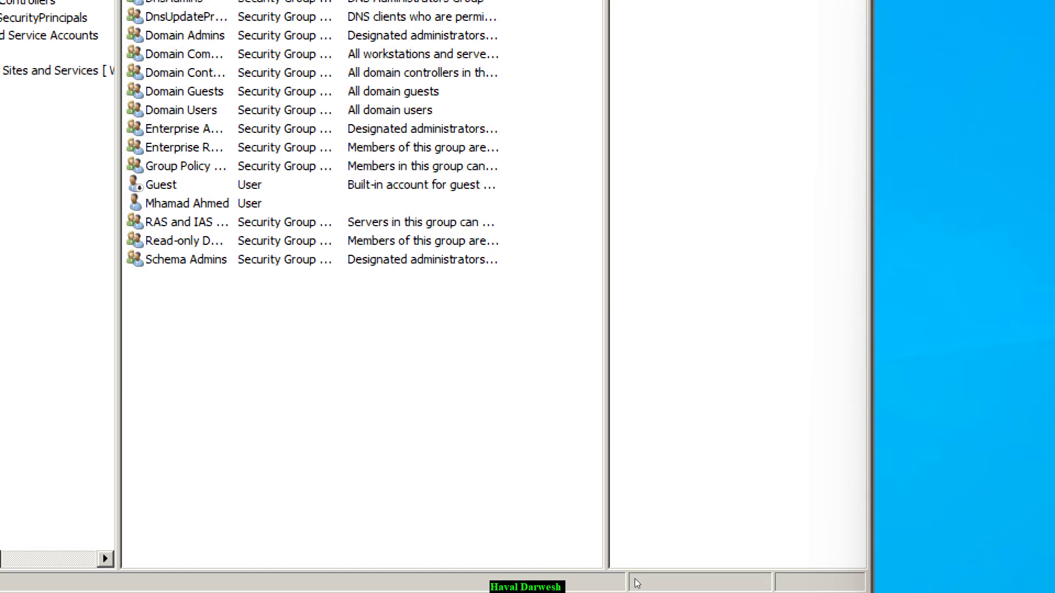
pyautogui.doubleClick(187, 203)
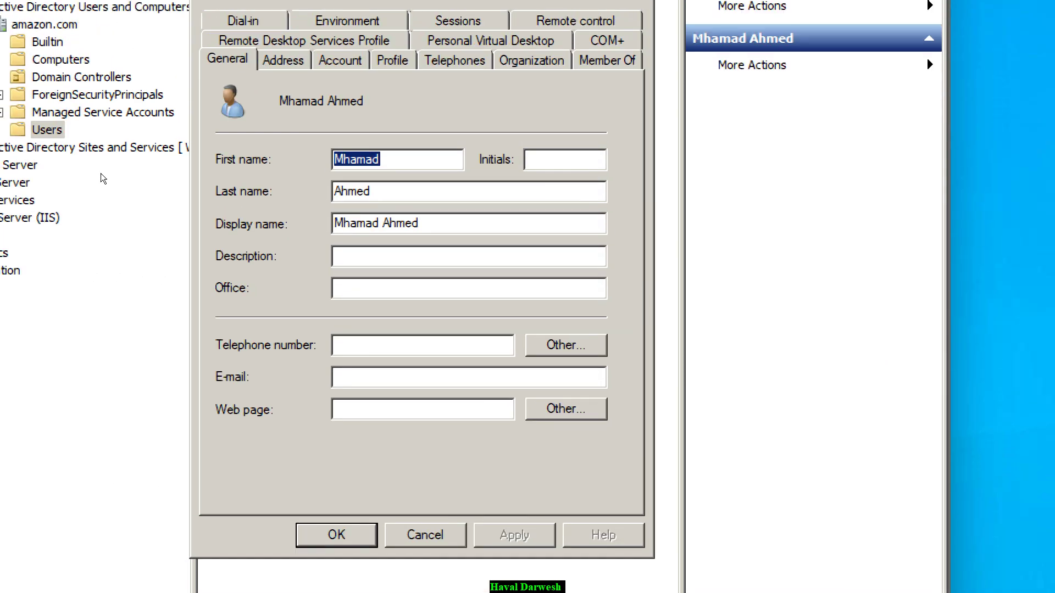
pyautogui.hotkey('ctrl', 'Tab')
pyautogui.hotkey('ctrl', 'Tab')
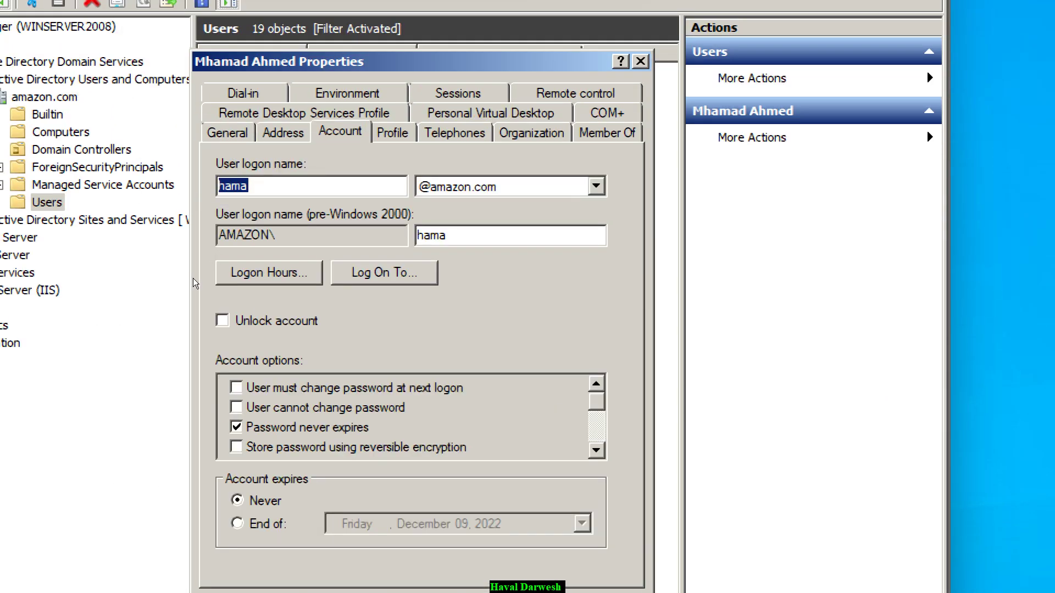
pyautogui.hotkey('alt', 'h')
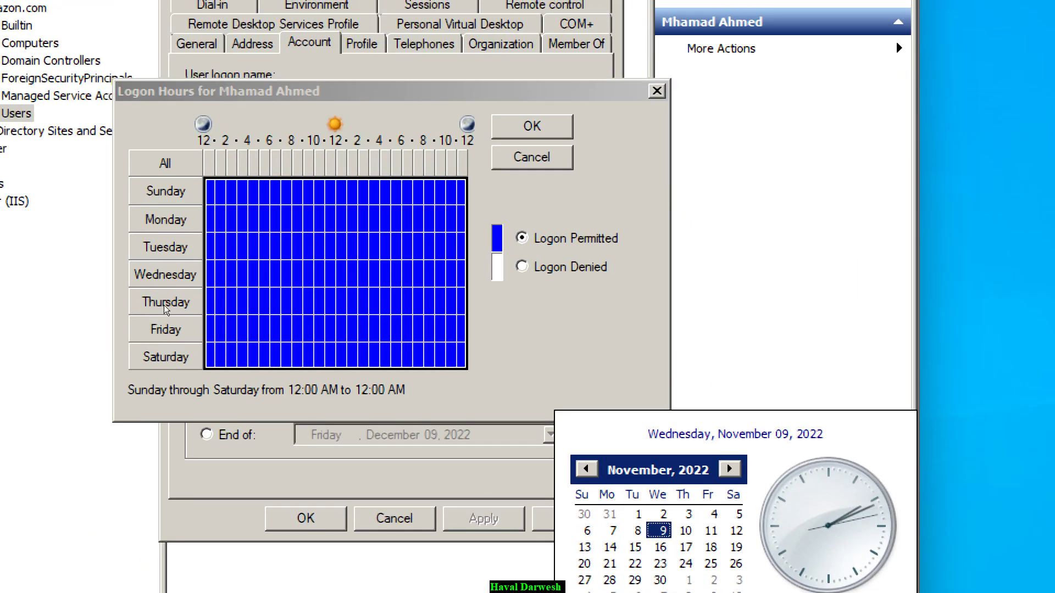
pyautogui.press('Escape')
pyautogui.hotkey('shift', 'Right')
pyautogui.hotkey('shift', 'Right')
pyautogui.hotkey('shift', 'Right')
pyautogui.hotkey('shift', 'Right')
pyautogui.hotkey('shift', 'Right')
pyautogui.hotkey('shift', 'Right')
pyautogui.hotkey('shift', 'Right')
pyautogui.hotkey('shift', 'Right')
pyautogui.hotkey('shift', 'Right')
pyautogui.hotkey('shift', 'Right')
pyautogui.hotkey('shift', 'Right')
pyautogui.hotkey('shift', 'Right')
pyautogui.hotkey('shift', 'Right')
pyautogui.hotkey('shift', 'Right')
pyautogui.hotkey('shift', 'Right')
pyautogui.hotkey('shift', 'Right')
pyautogui.hotkey('shift', 'Right')
pyautogui.hotkey('shift', 'Right')
pyautogui.hotkey('shift', 'Right')
pyautogui.hotkey('shift', 'Right')
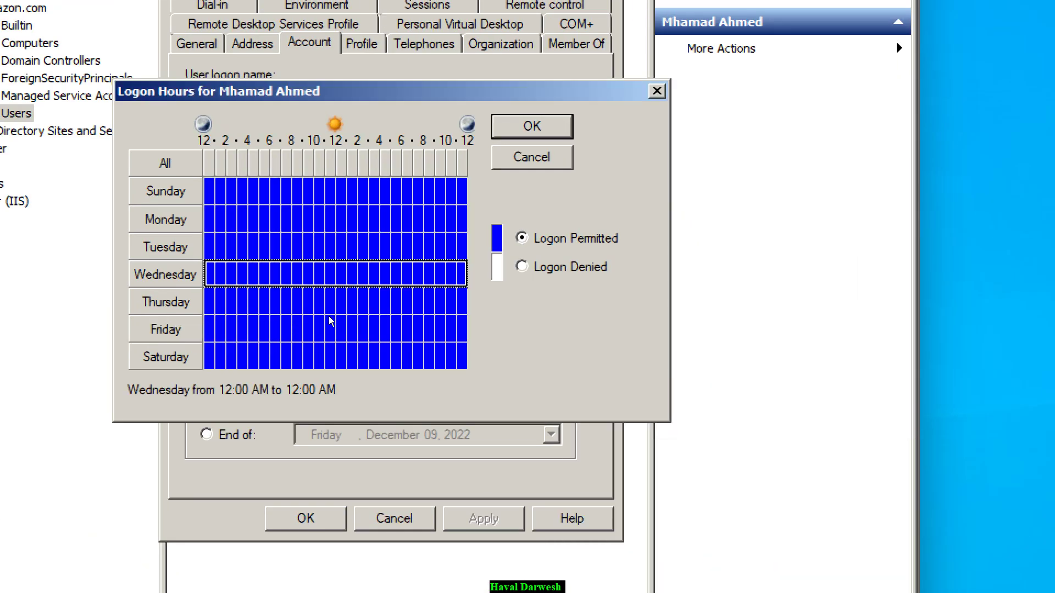
pyautogui.hotkey('alt', 'd')
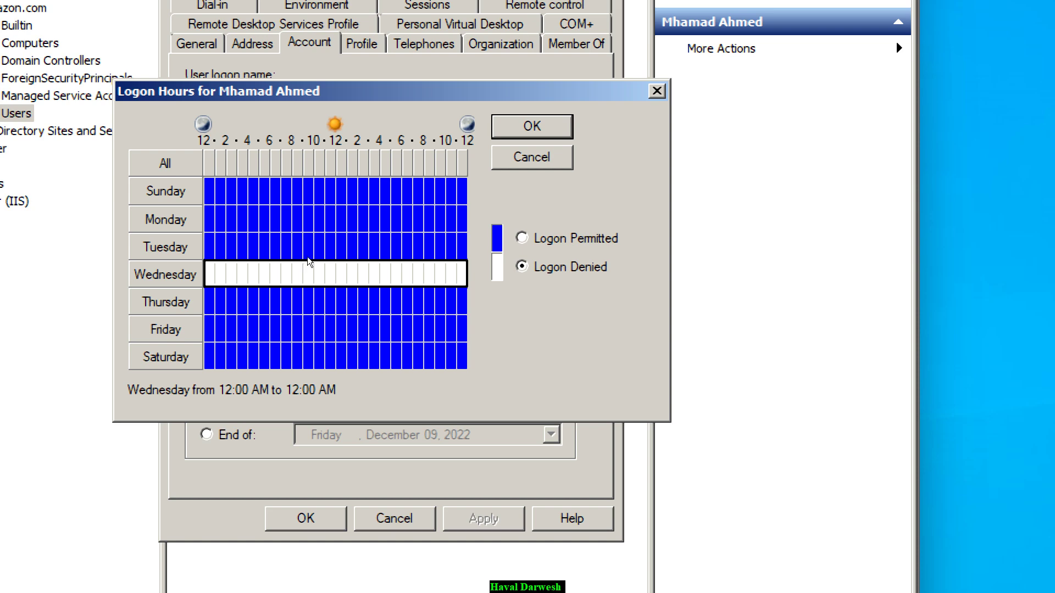
pyautogui.press('Return')
pyautogui.press('Return')
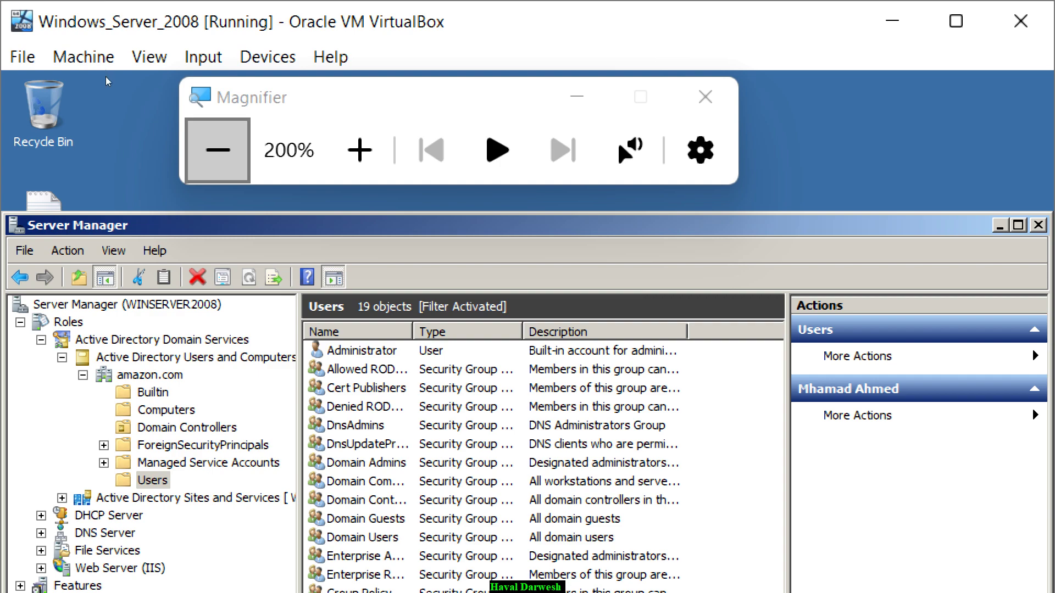
# - Sign the domain user out of Windows 10 from the Start menu
pyautogui.click(108, 78)
pyautogui.click(541, 535)
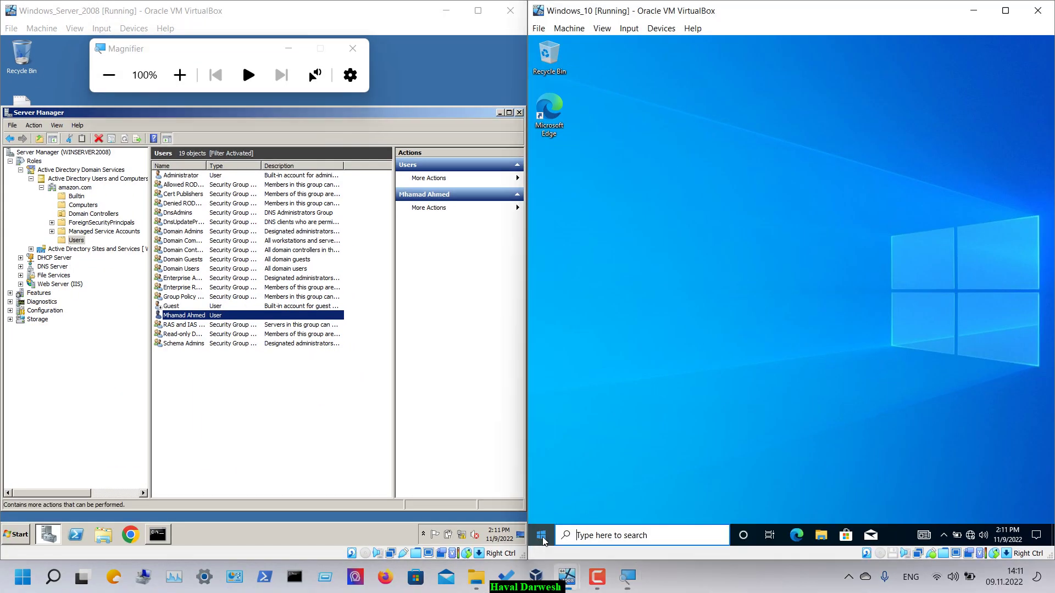
pyautogui.click(541, 405)
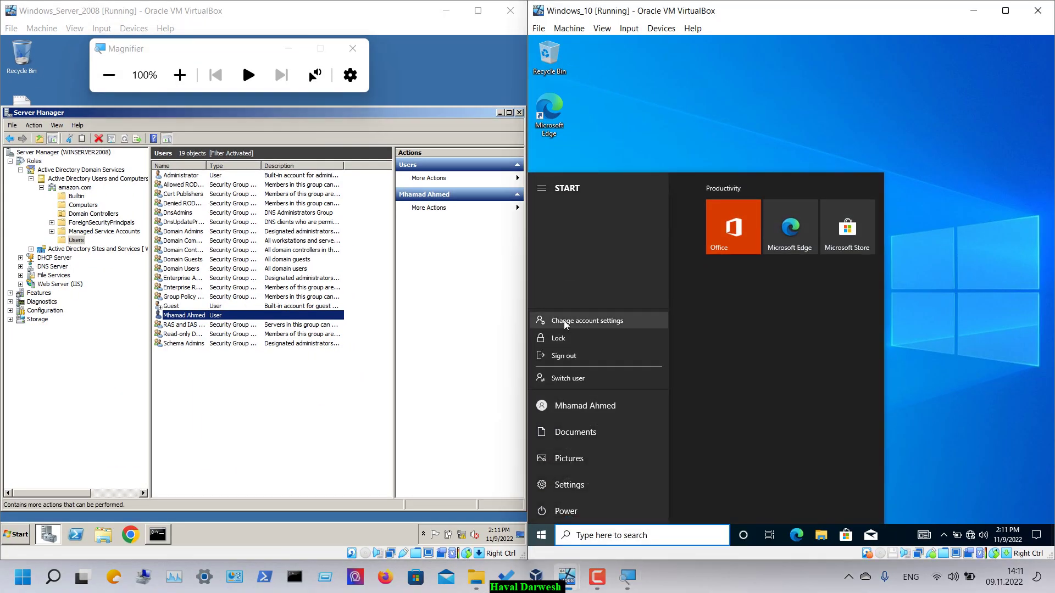
pyautogui.click(575, 357)
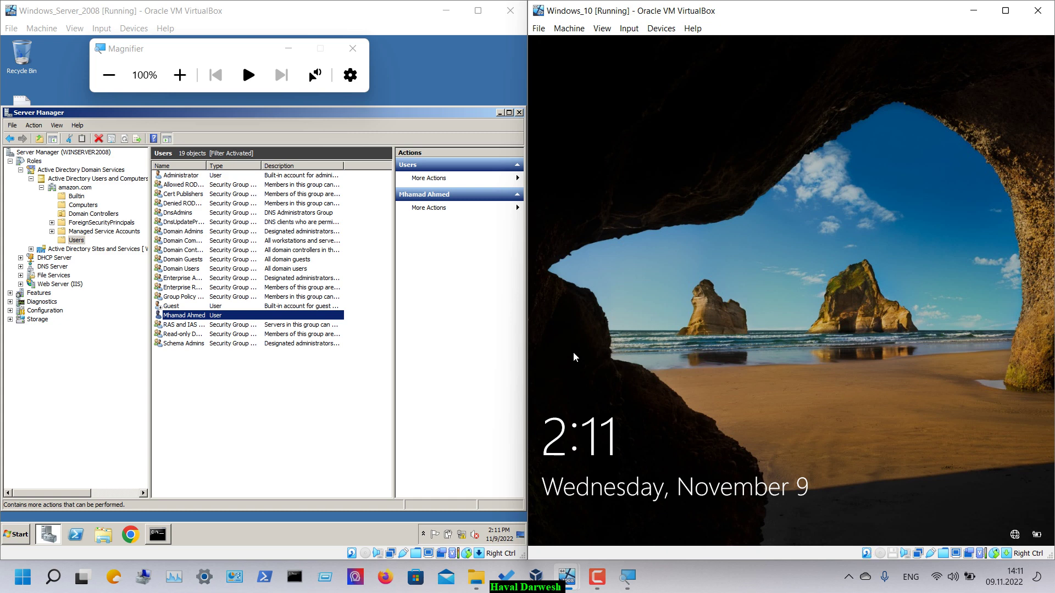
# - Try signing back in with the user's password; it is refused due to time restrictions
pyautogui.click(601, 368)
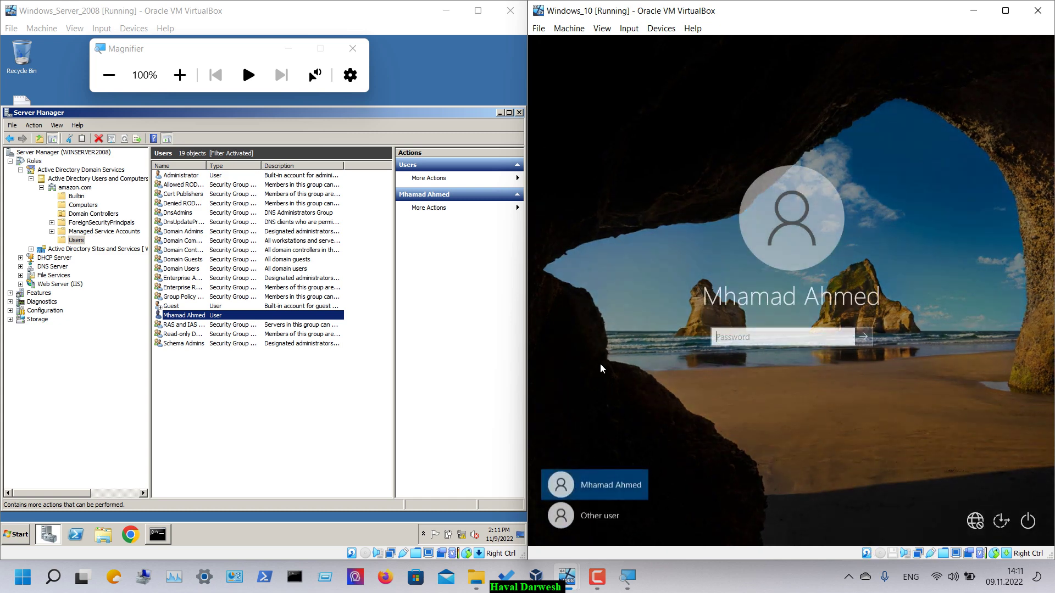
pyautogui.write('Pa$$w0rd')
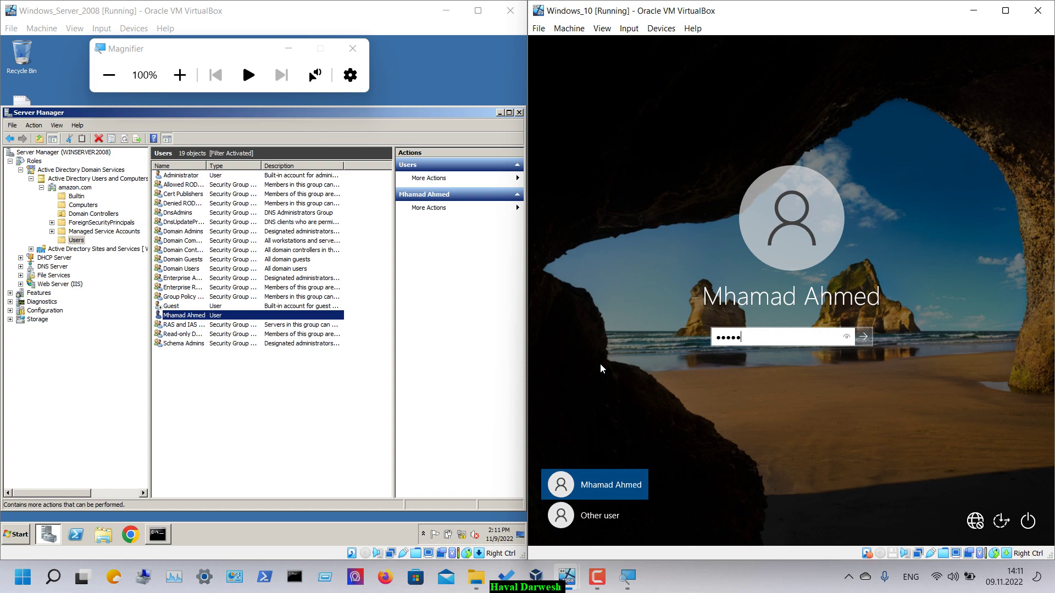
pyautogui.press('Return')
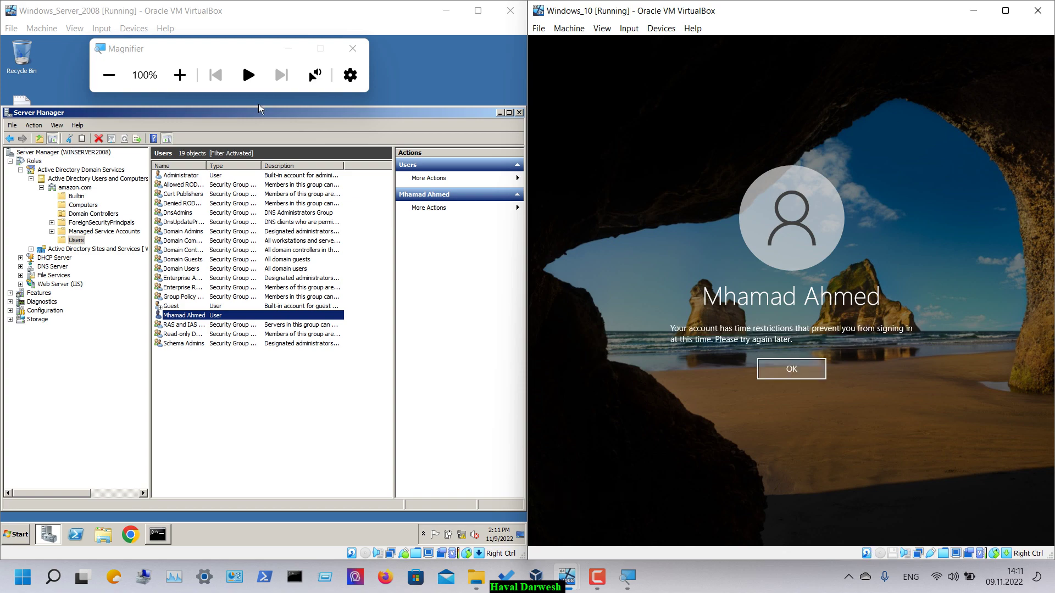
pyautogui.click(179, 75)
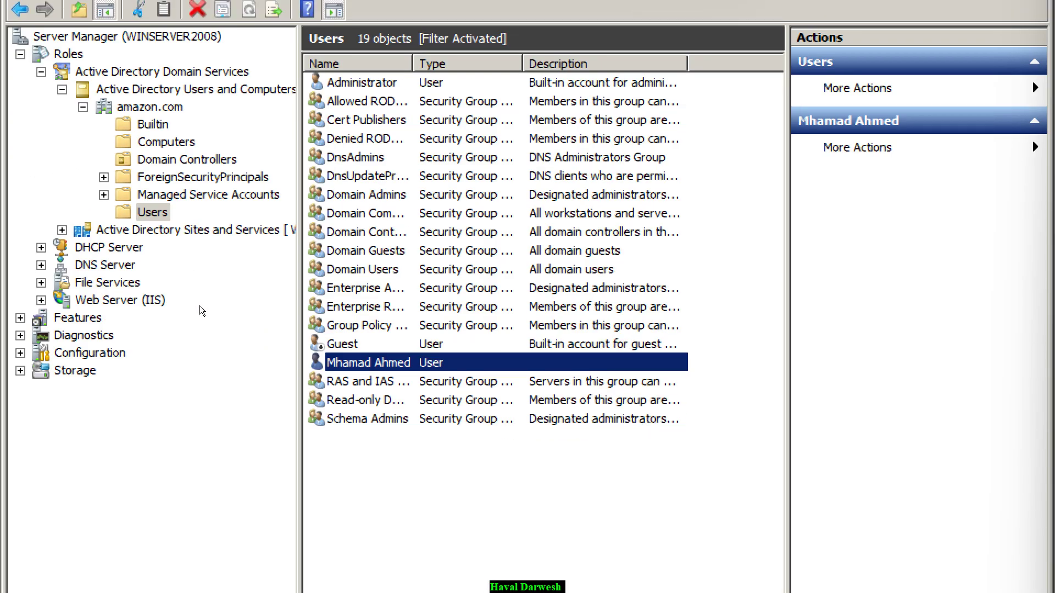
# - Set Wednesday back to Logon Permitted, apply and save, then retry the Windows 10 sign-in with the password
pyautogui.press('Return')
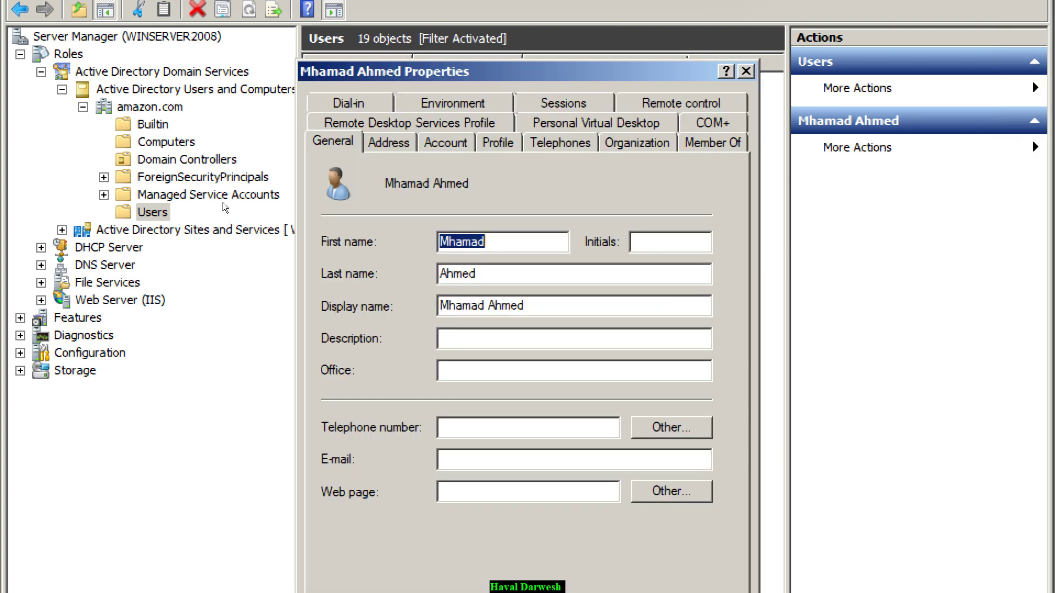
pyautogui.hotkey('ctrl', 'Tab')
pyautogui.hotkey('ctrl', 'Tab')
pyautogui.hotkey('alt', 'l')
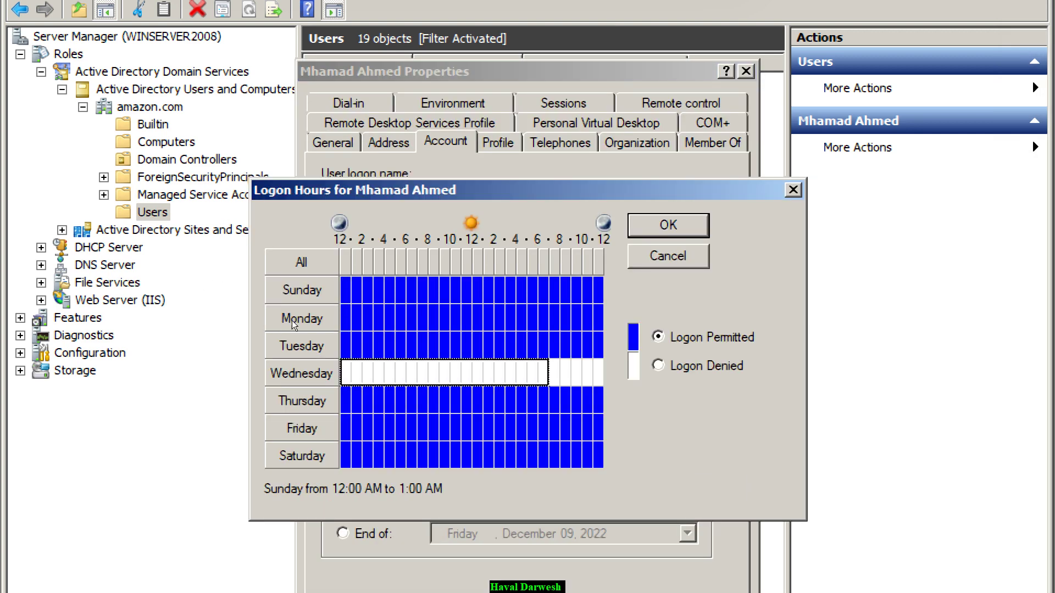
pyautogui.hotkey('shift', 'Right')
pyautogui.hotkey('shift', 'Right')
pyautogui.hotkey('shift', 'Right')
pyautogui.hotkey('shift', 'Right')
pyautogui.hotkey('shift', 'Right')
pyautogui.hotkey('alt', 'p')
pyautogui.press('Return')
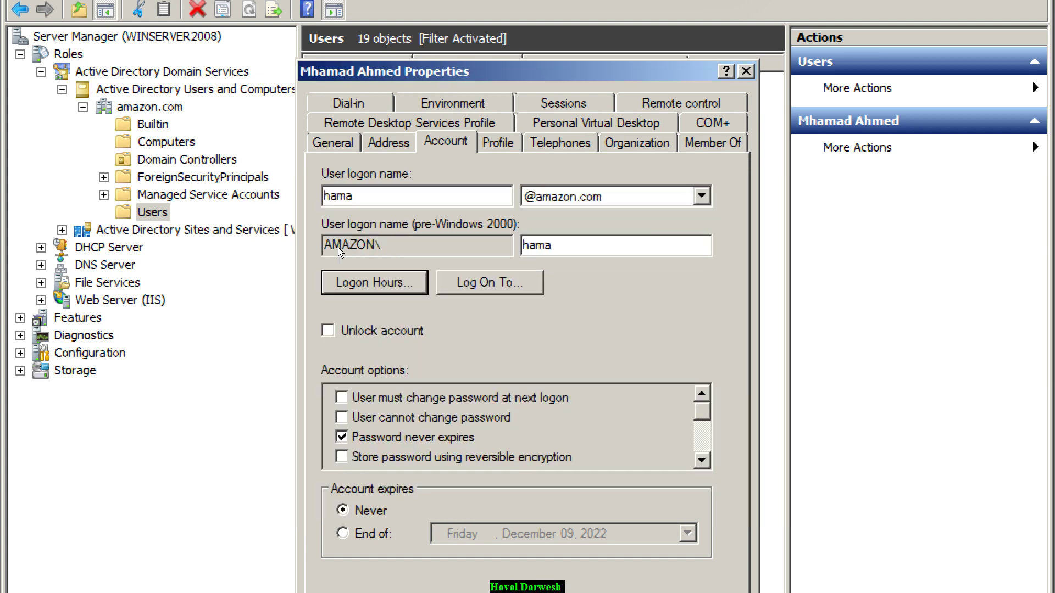
pyautogui.hotkey('alt', 'u')
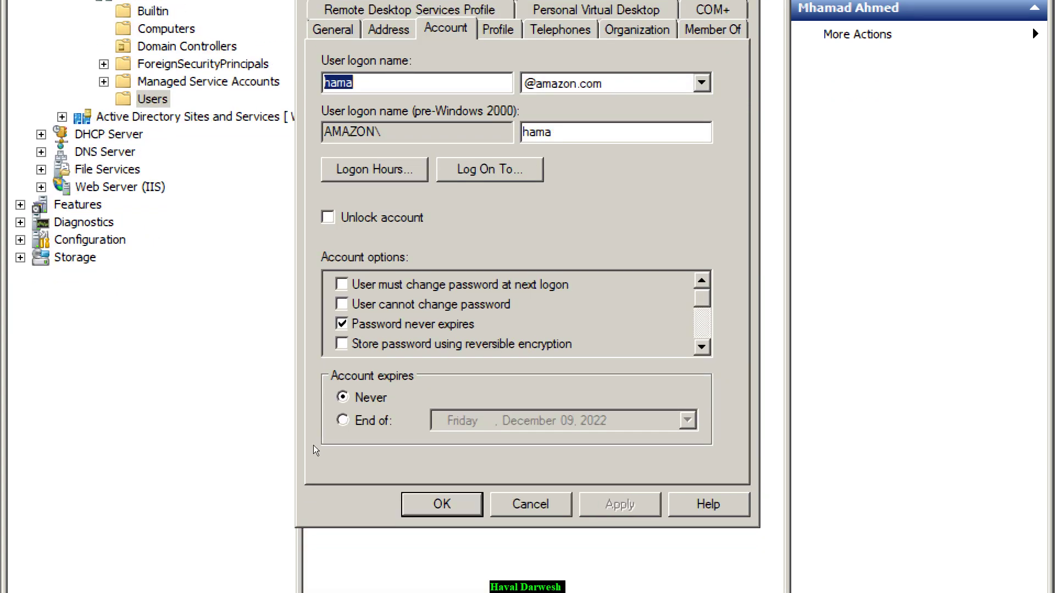
pyautogui.press('Return')
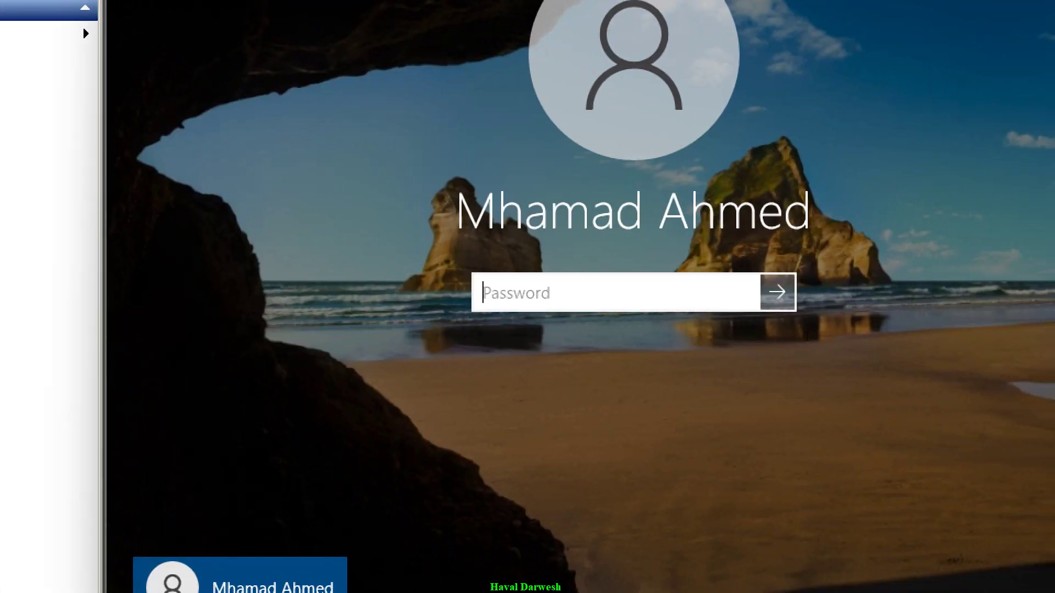
pyautogui.write('••••••••')
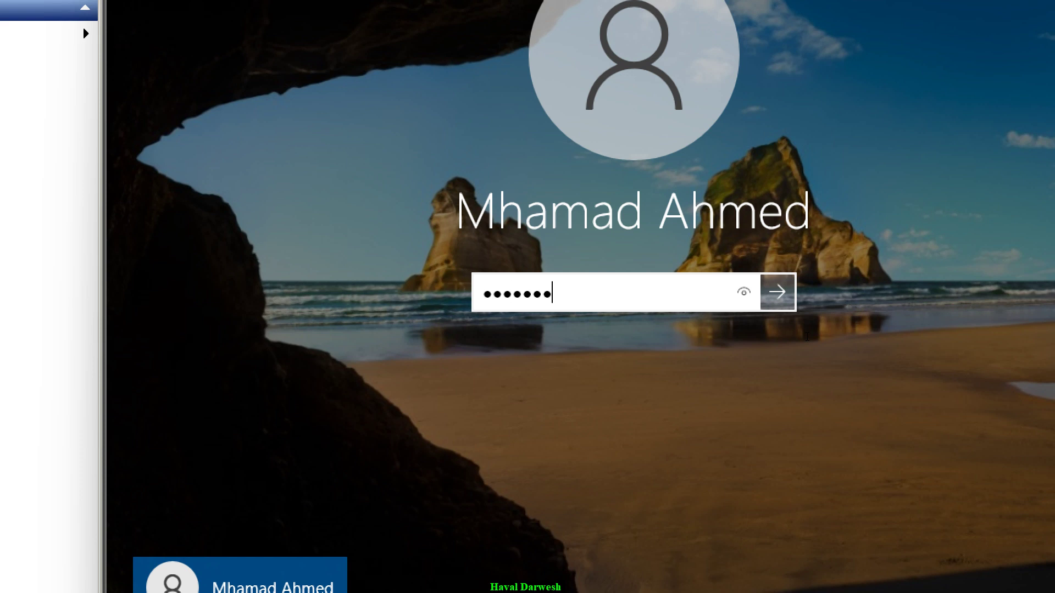
pyautogui.press('Return')
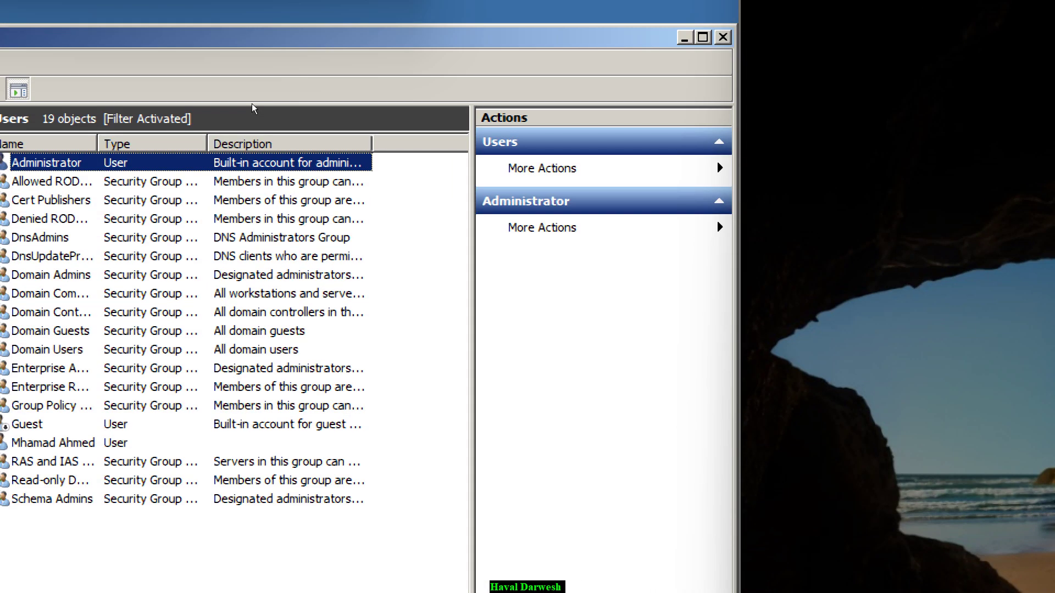
# - Deny the user's Sunday logon from 12 AM to 8 AM and from 4 PM to midnight
pyautogui.press('m')
pyautogui.press('Return')
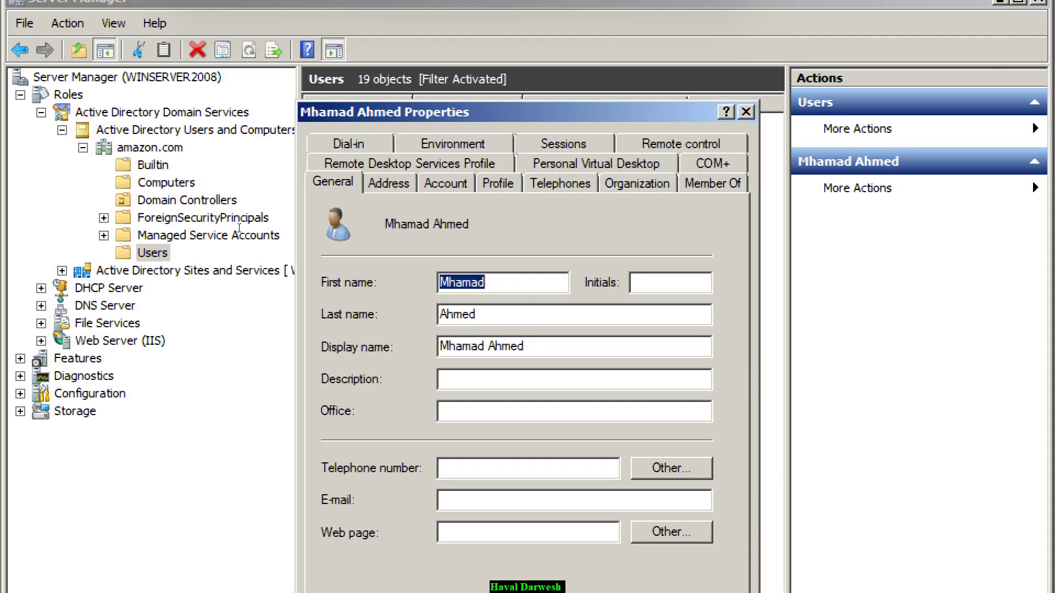
pyautogui.hotkey('ctrl', 'Tab')
pyautogui.hotkey('ctrl', 'Tab')
pyautogui.hotkey('alt', 'h')
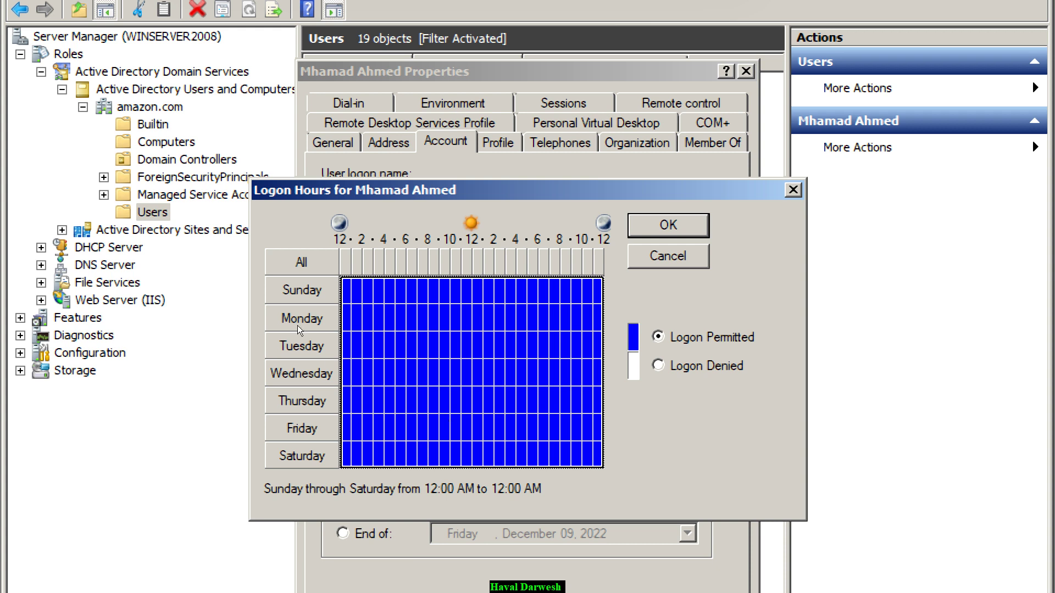
pyautogui.press('Right')
pyautogui.hotkey('shift', 'Right')
pyautogui.hotkey('shift', 'Right')
pyautogui.hotkey('shift', 'Right')
pyautogui.hotkey('shift', 'Right')
pyautogui.hotkey('shift', 'Right')
pyautogui.hotkey('shift', 'Right')
pyautogui.hotkey('shift', 'Right')
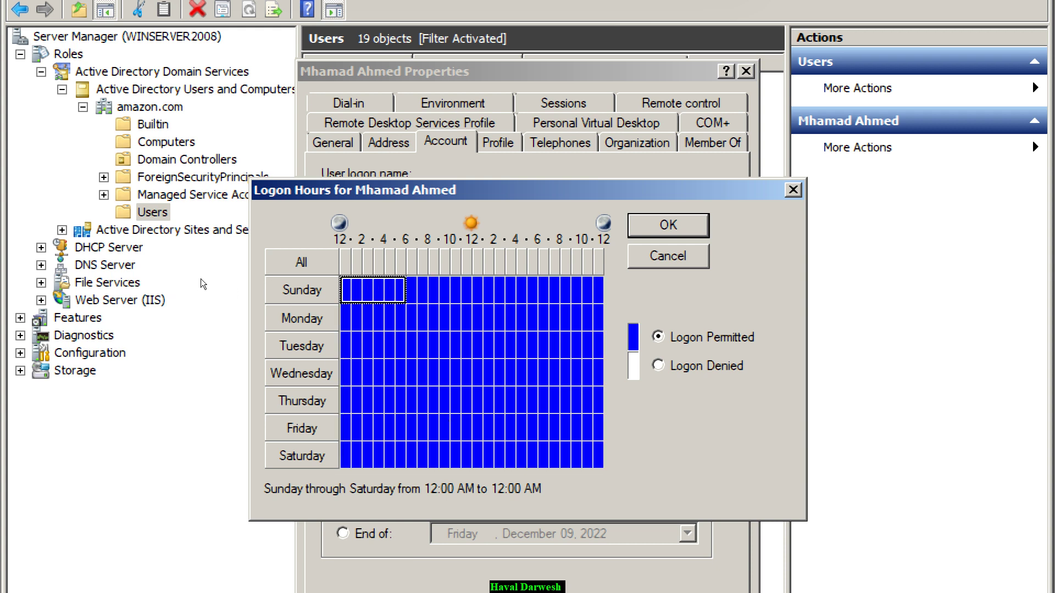
pyautogui.hotkey('alt', 'd')
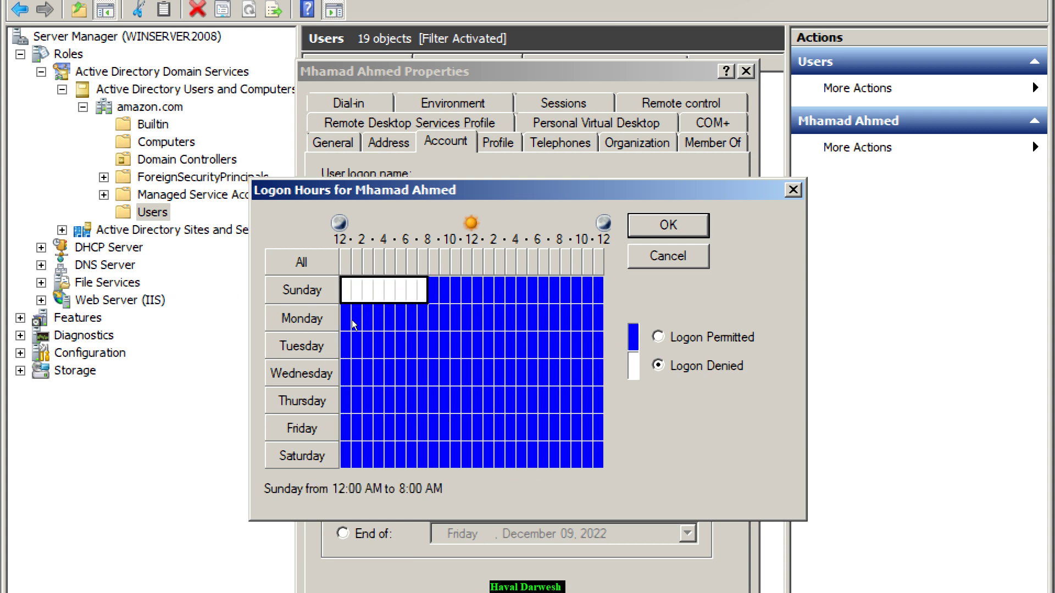
pyautogui.press('Right')
pyautogui.press('Right')
pyautogui.press('Right')
pyautogui.press('Right')
pyautogui.press('Right')
pyautogui.press('Right')
pyautogui.press('Right')
pyautogui.press('Right')
pyautogui.press('Right')
pyautogui.hotkey('shift', 'Right')
pyautogui.hotkey('shift', 'Right')
pyautogui.hotkey('shift', 'Right')
pyautogui.hotkey('shift', 'Right')
pyautogui.hotkey('shift', 'Right')
pyautogui.hotkey('shift', 'Right')
pyautogui.hotkey('shift', 'Right')
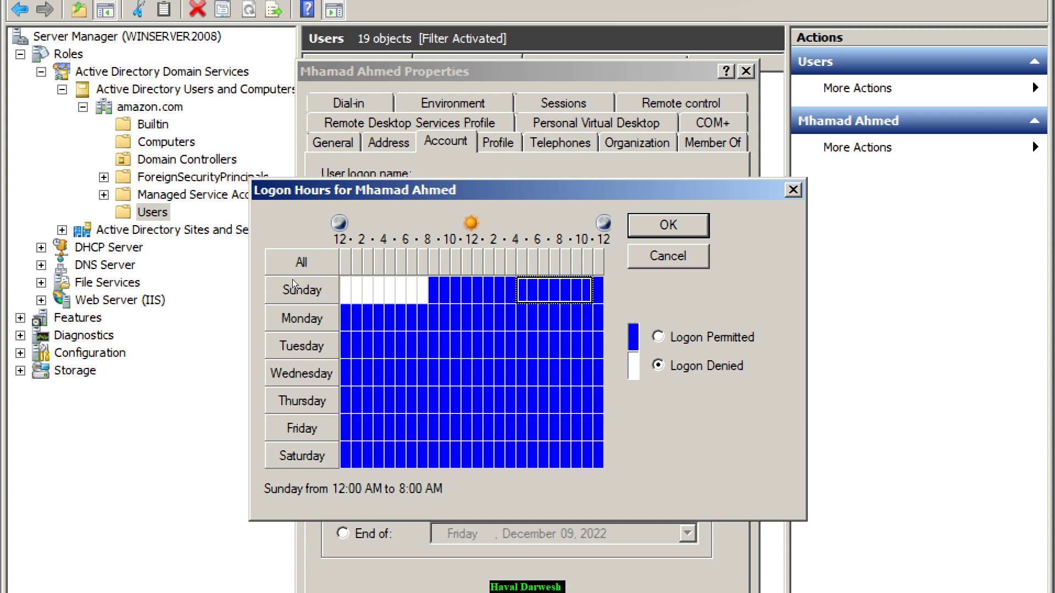
pyautogui.hotkey('alt', 'd')
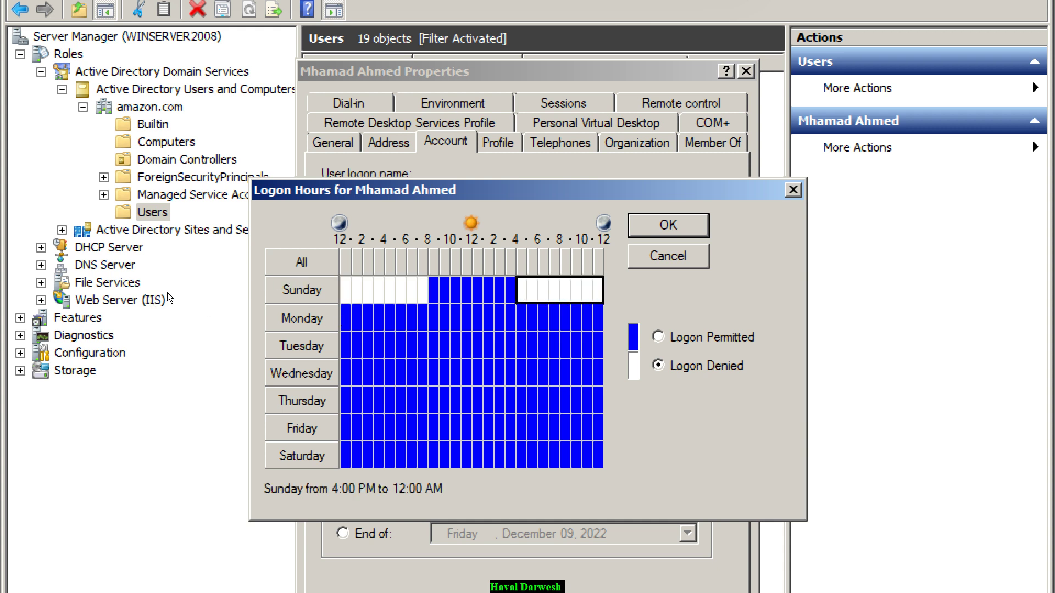
# - Deny Monday logon for the same 12 AM–8 AM and 4 PM–midnight periods, and save the schedule
pyautogui.press('Right')
pyautogui.hotkey('shift', 'Right')
pyautogui.hotkey('shift', 'Right')
pyautogui.hotkey('shift', 'Right')
pyautogui.hotkey('shift', 'Right')
pyautogui.hotkey('shift', 'Right')
pyautogui.hotkey('shift', 'Right')
pyautogui.hotkey('shift', 'Right')
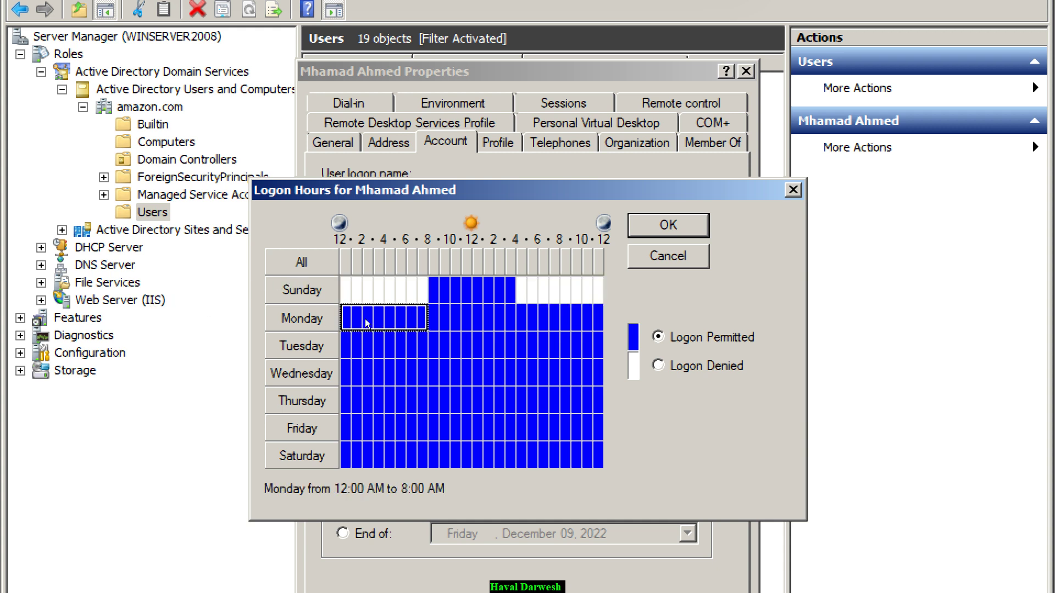
pyautogui.hotkey('alt', 'd')
pyautogui.press('Right')
pyautogui.press('Right')
pyautogui.press('Right')
pyautogui.press('Right')
pyautogui.press('Right')
pyautogui.press('Right')
pyautogui.press('Right')
pyautogui.press('Right')
pyautogui.press('Right')
pyautogui.hotkey('shift', 'Right')
pyautogui.hotkey('shift', 'Right')
pyautogui.hotkey('shift', 'Right')
pyautogui.hotkey('shift', 'Right')
pyautogui.hotkey('shift', 'Right')
pyautogui.hotkey('shift', 'Right')
pyautogui.hotkey('shift', 'Right')
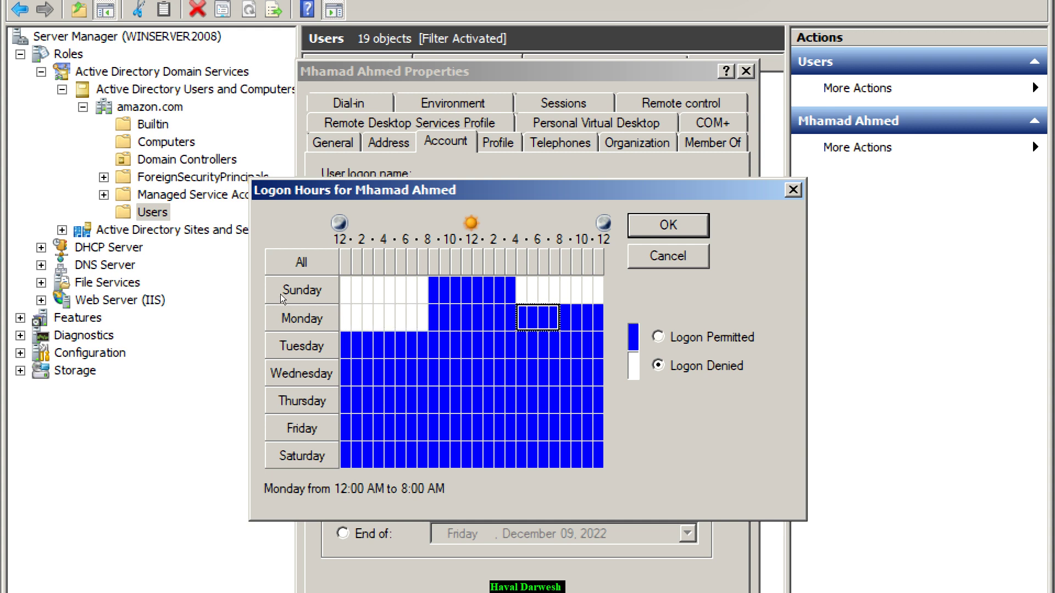
pyautogui.hotkey('alt', 'd')
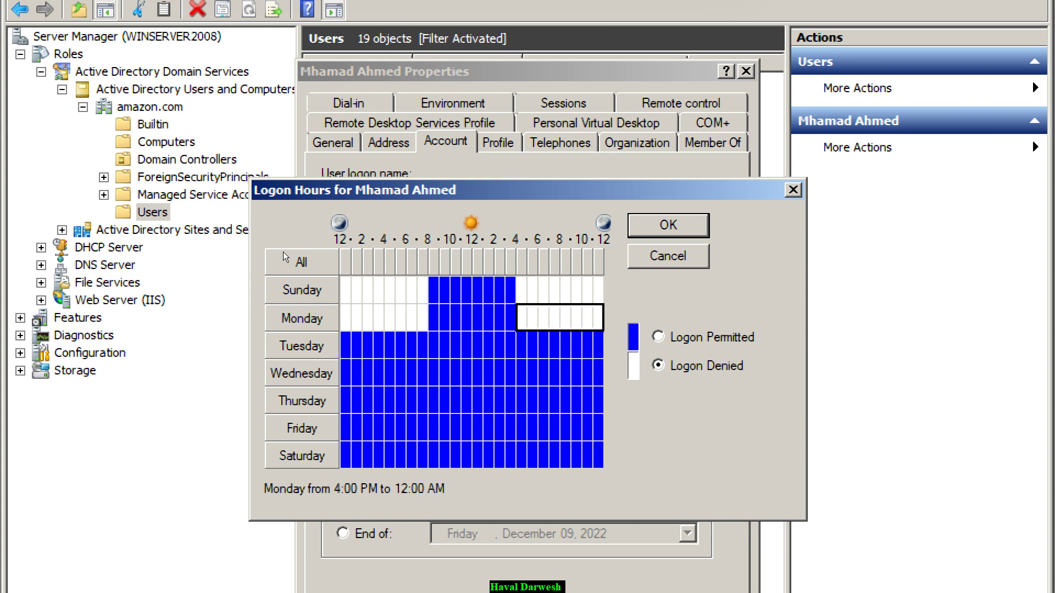
pyautogui.press('Return')
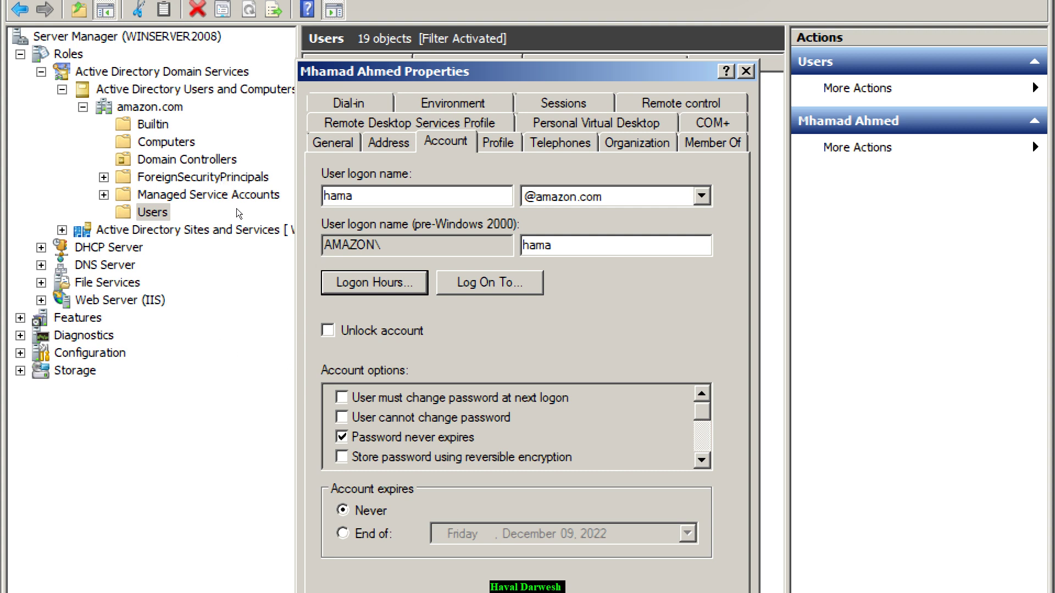
# - Reopen the user's Account settings, toggling 'Account is disabled' on and back off
pyautogui.press('Return')
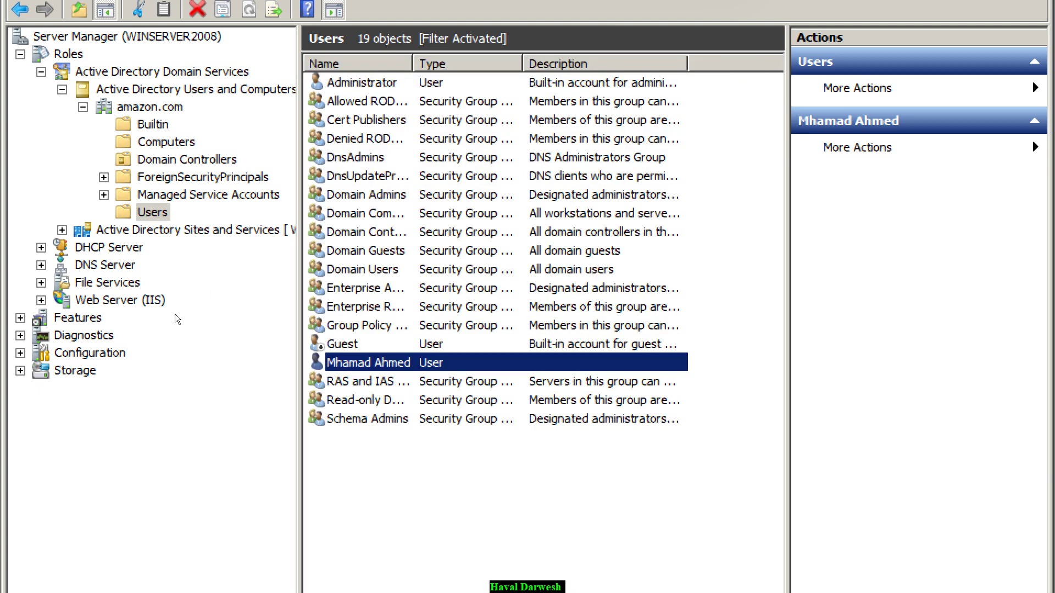
pyautogui.hotkey('shift', 'F10')
pyautogui.press('Up')
pyautogui.press('Down')
pyautogui.press('Return')
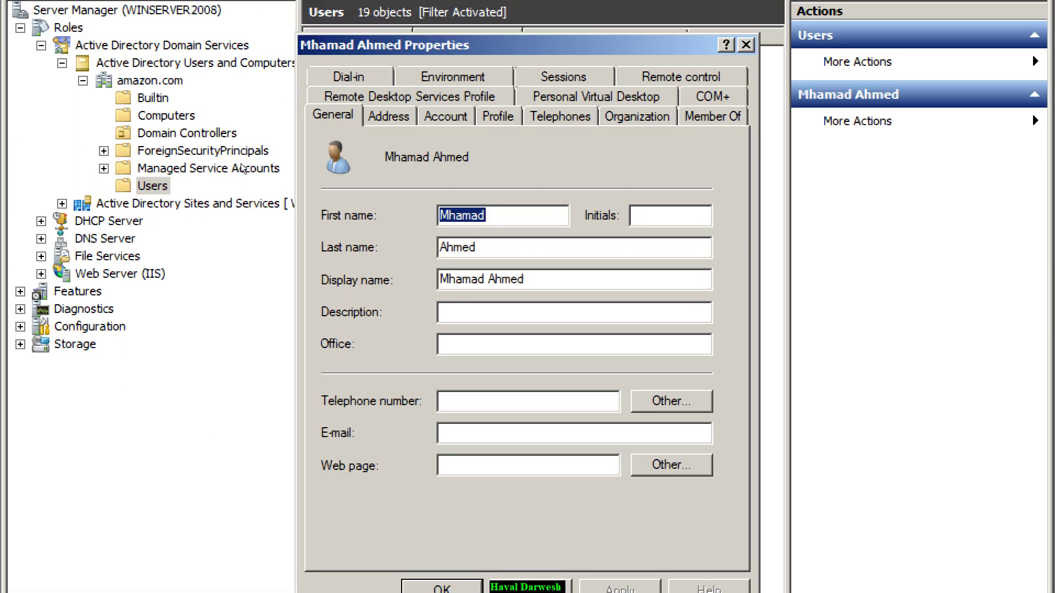
pyautogui.hotkey('ctrl', 'Tab')
pyautogui.hotkey('ctrl', 'Tab')
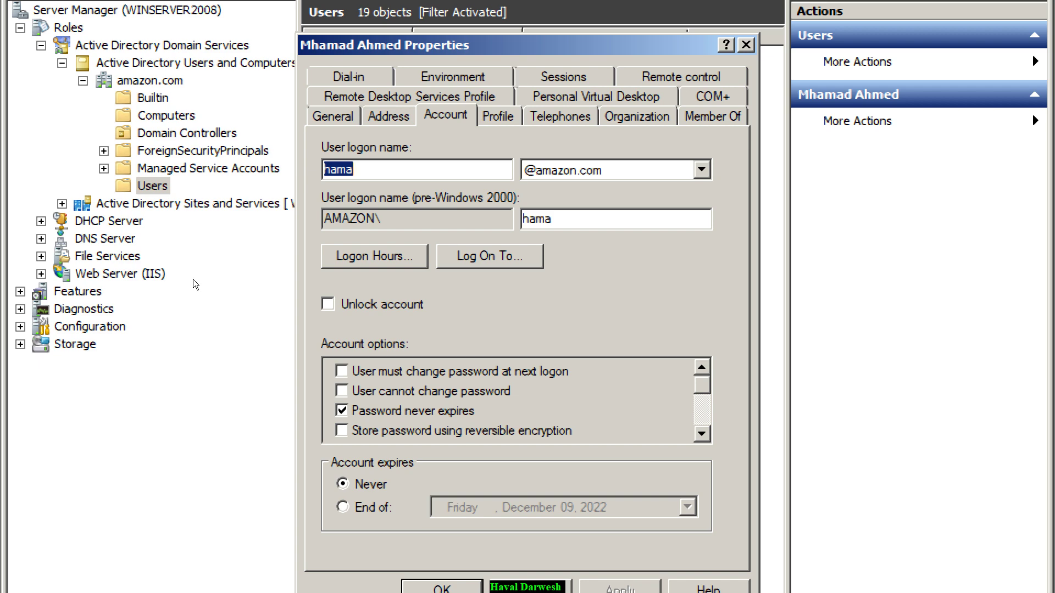
pyautogui.hotkey('alt', 'h')
pyautogui.press('Escape')
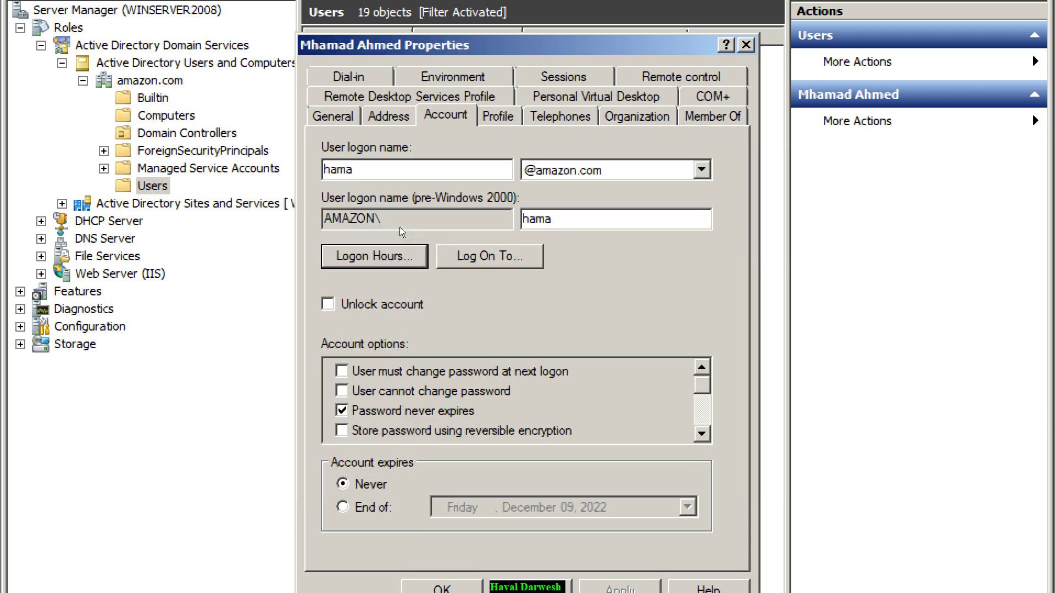
pyautogui.scroll(-1, 353, 363)
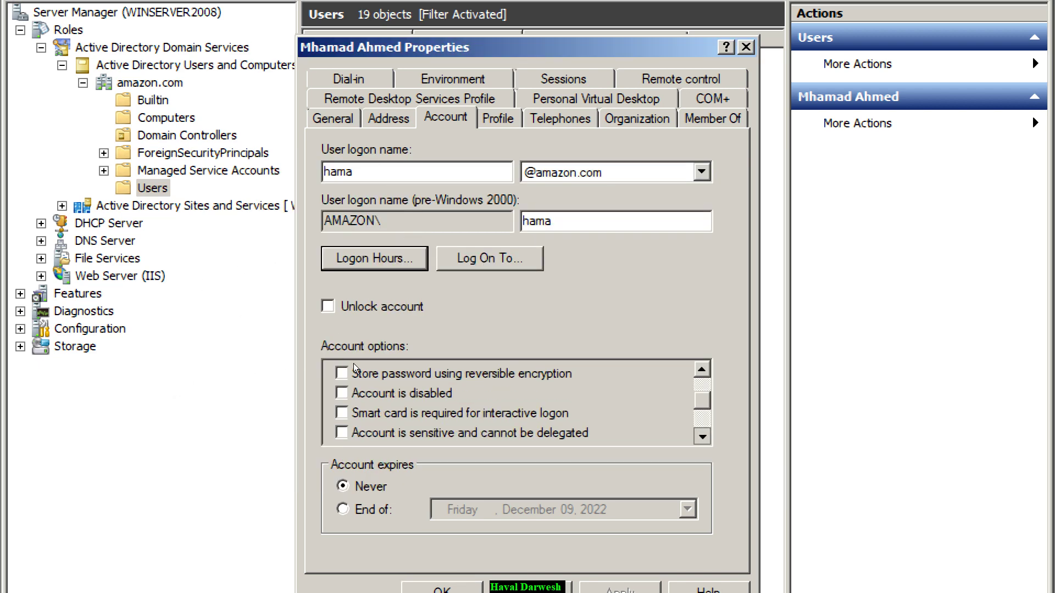
pyautogui.press('Tab')
pyautogui.press('Tab')
pyautogui.press('Tab')
pyautogui.press('Down')
pyautogui.press('space')
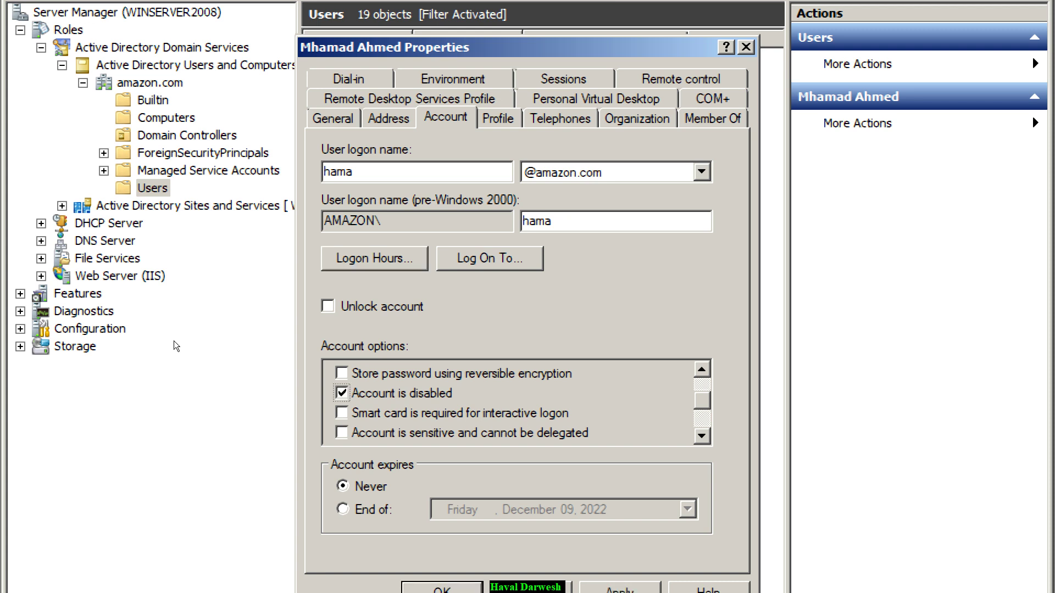
pyautogui.press('space')
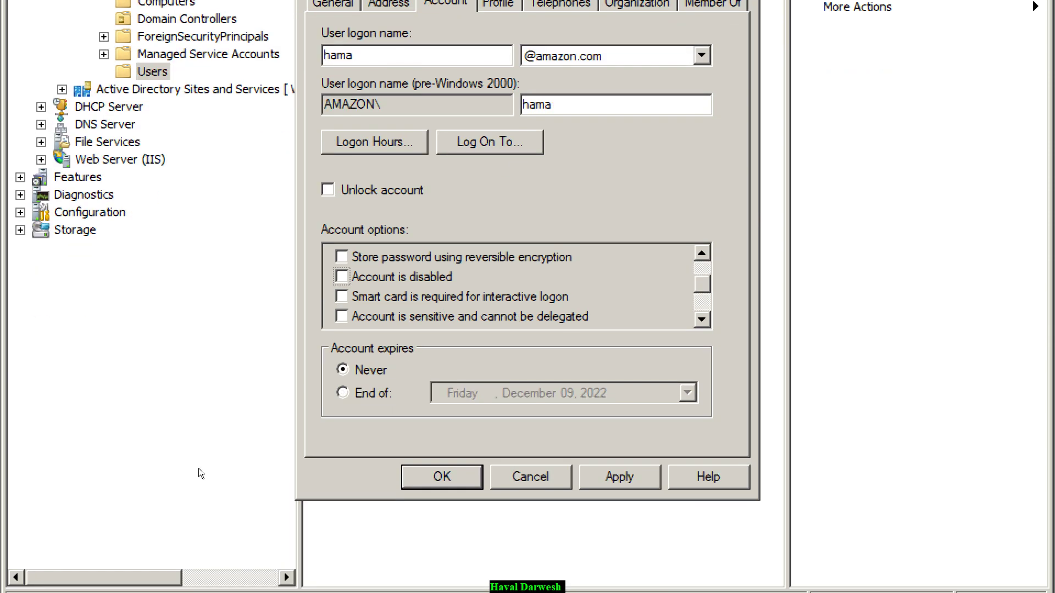
# - Set Account expires to End of December 15, 2022 and close the properties with OK
pyautogui.press('Tab')
pyautogui.press('Down')
pyautogui.press('Tab')
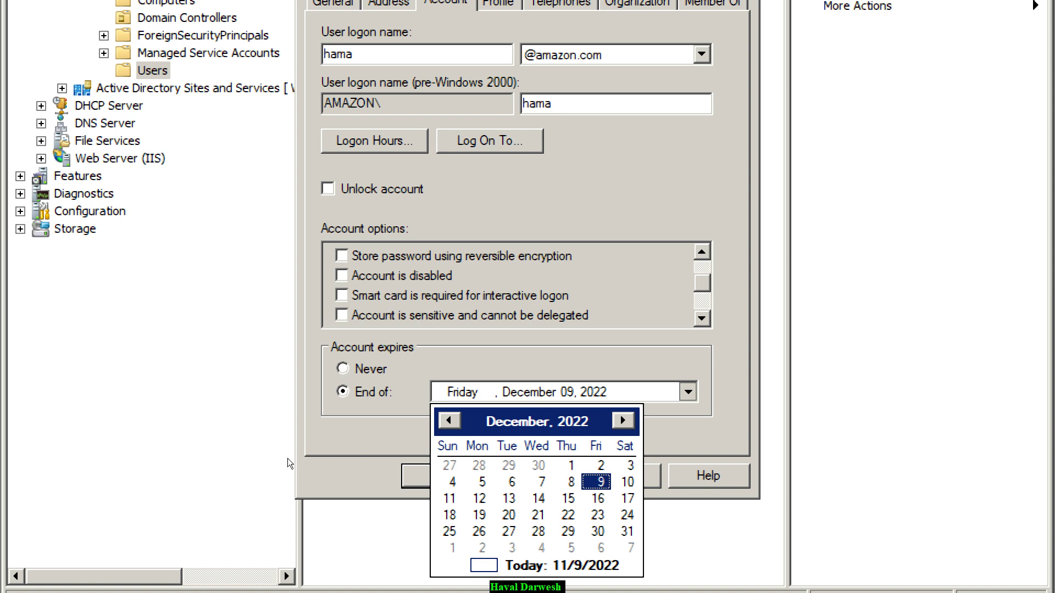
pyautogui.press('Down')
pyautogui.press('Left')
pyautogui.press('Return')
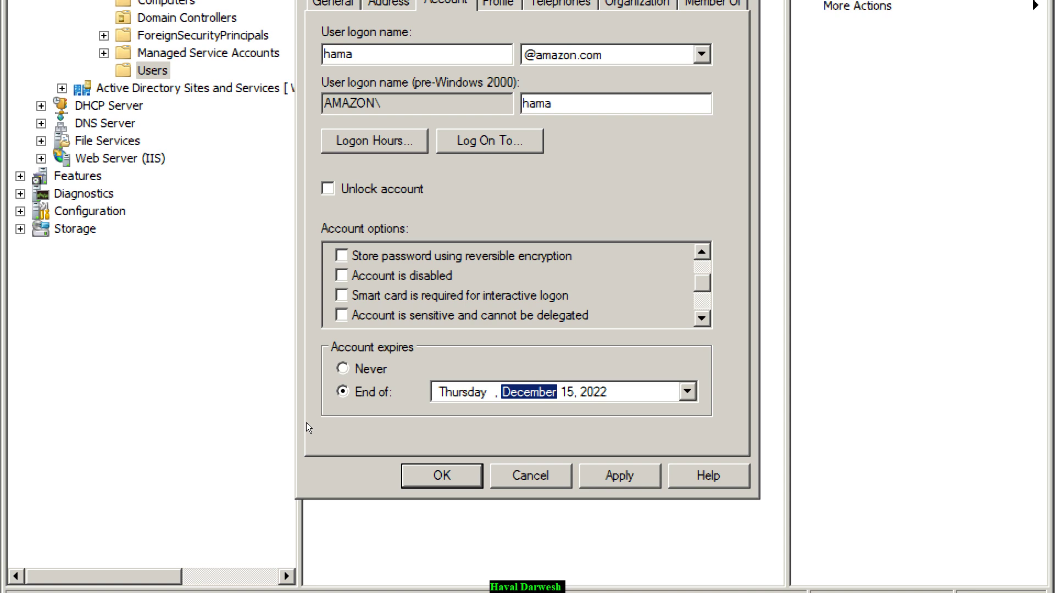
pyautogui.press('Return')
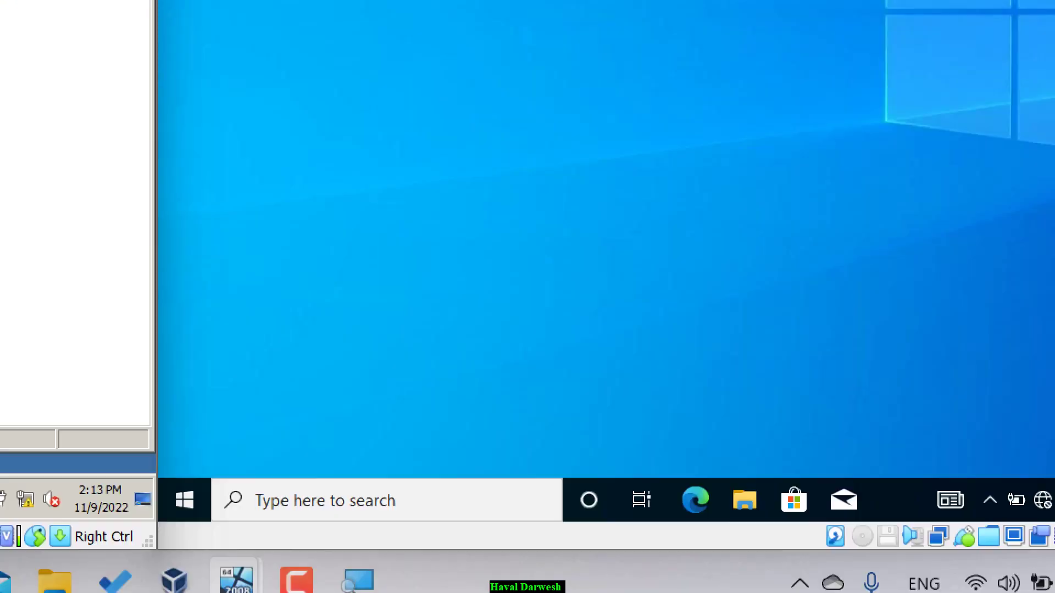
# - In Settings > Date & time, change the time zone to Tripoli
pyautogui.press('super')
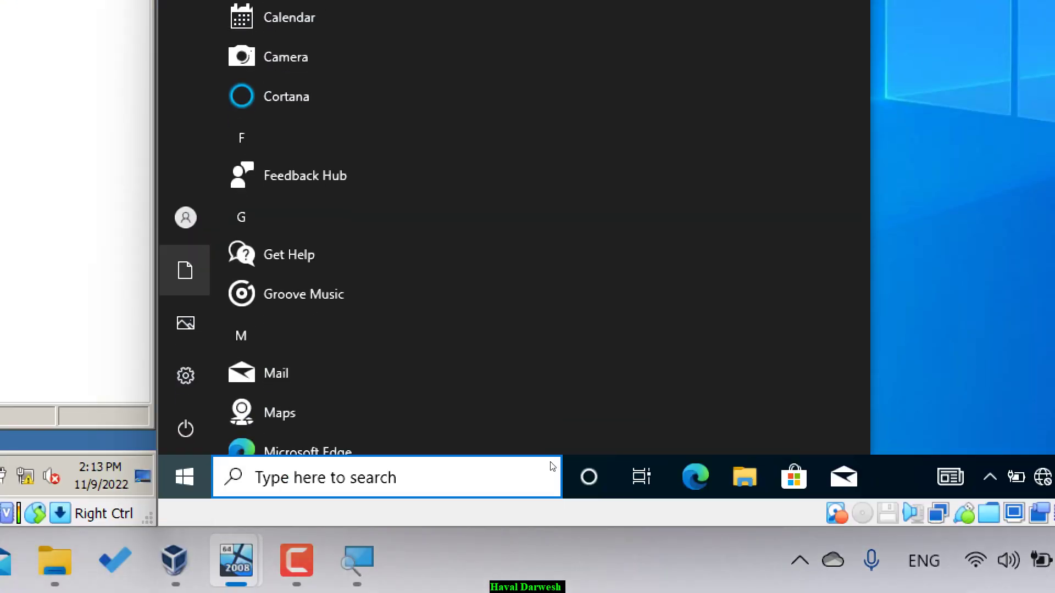
pyautogui.press('Return')
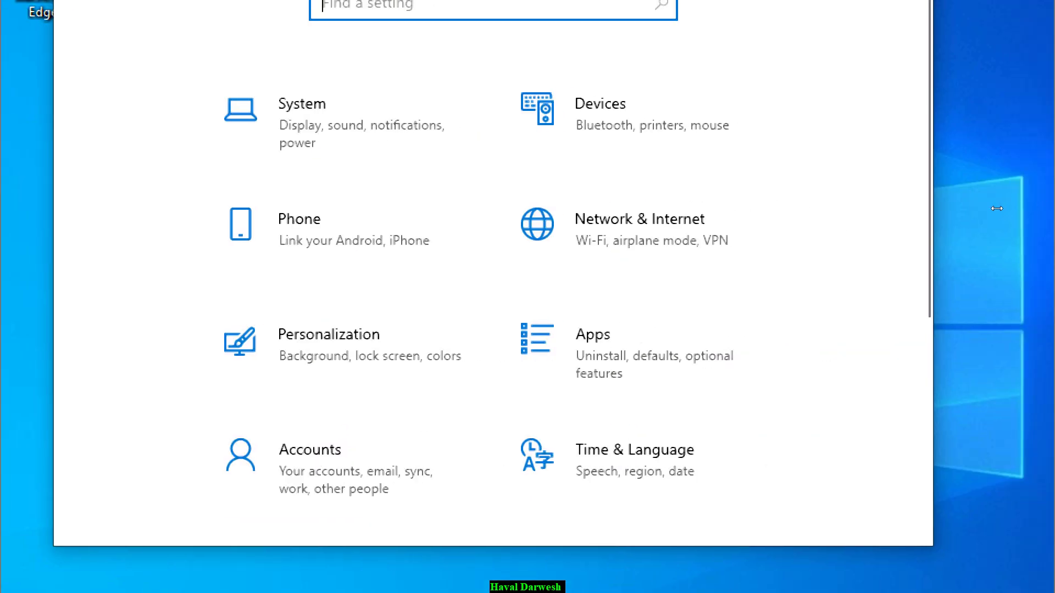
pyautogui.click(854, 26)
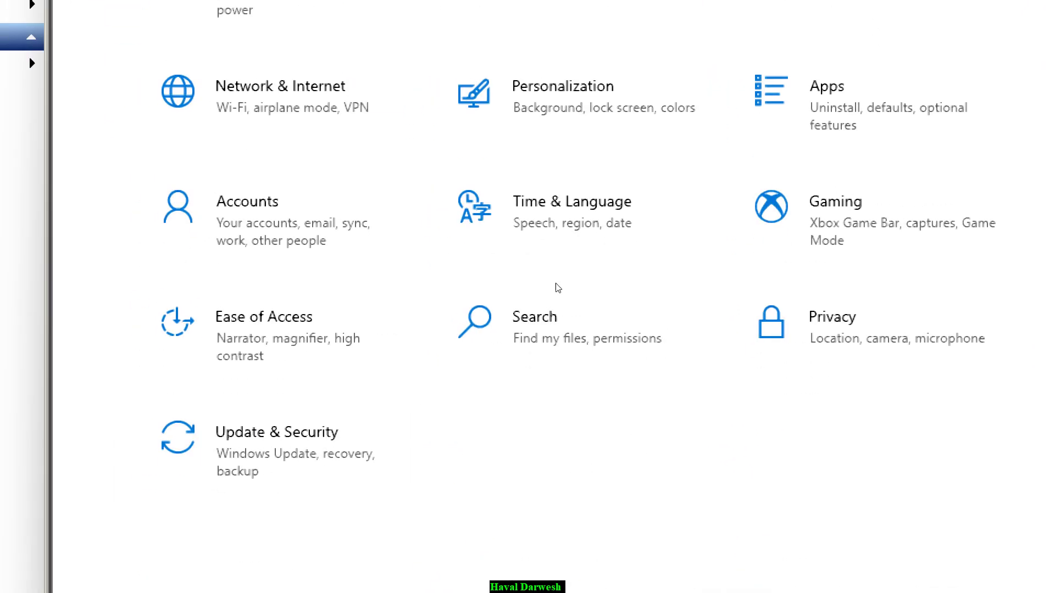
pyautogui.click(527, 330)
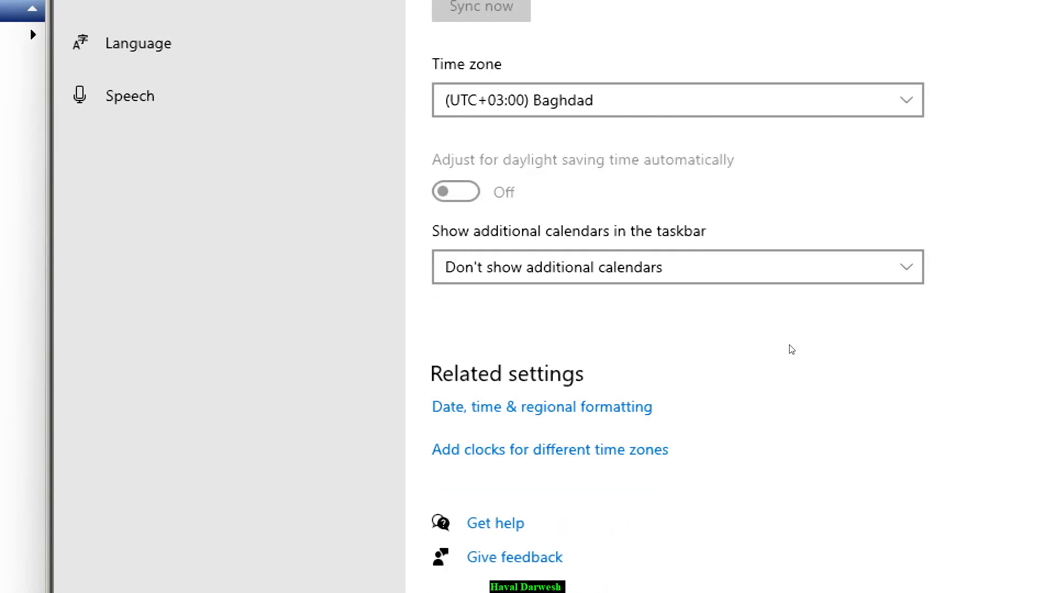
pyautogui.click(791, 267)
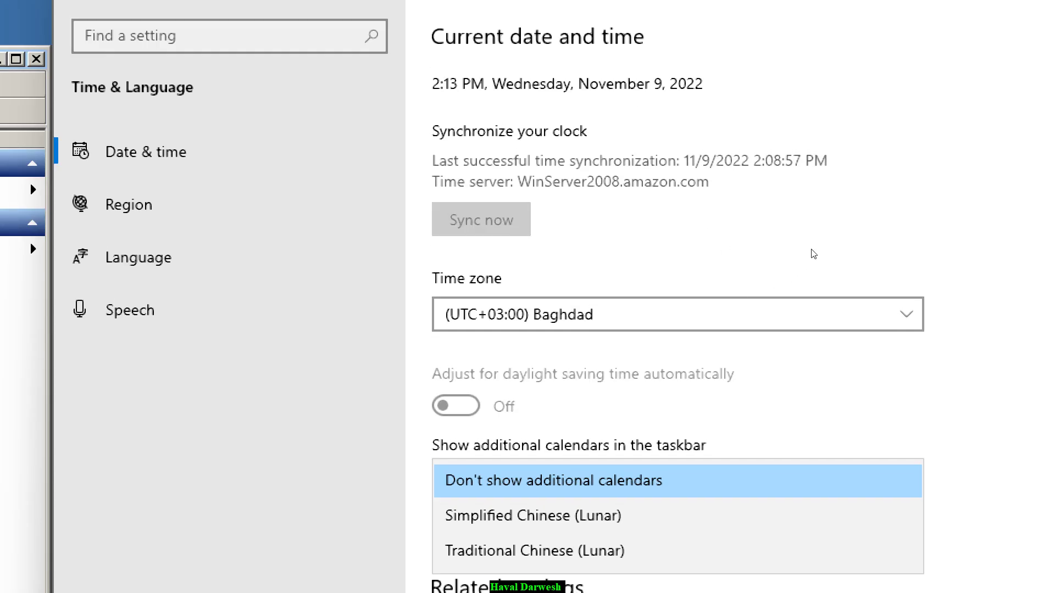
pyautogui.click(817, 252)
pyautogui.hotkey('alt', 'Down')
pyautogui.click(807, 238)
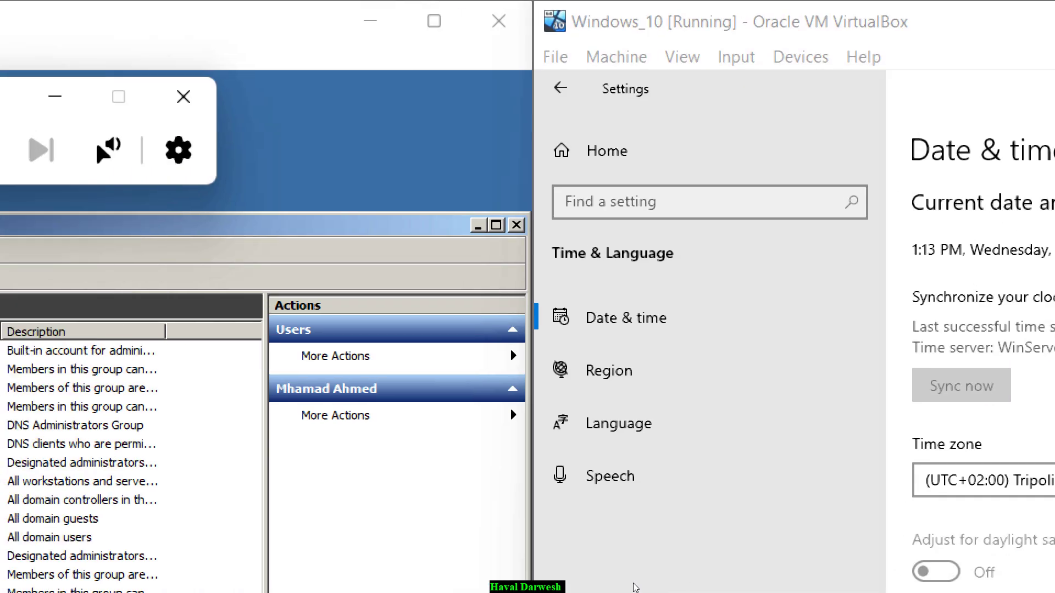
pyautogui.press('super+minus')
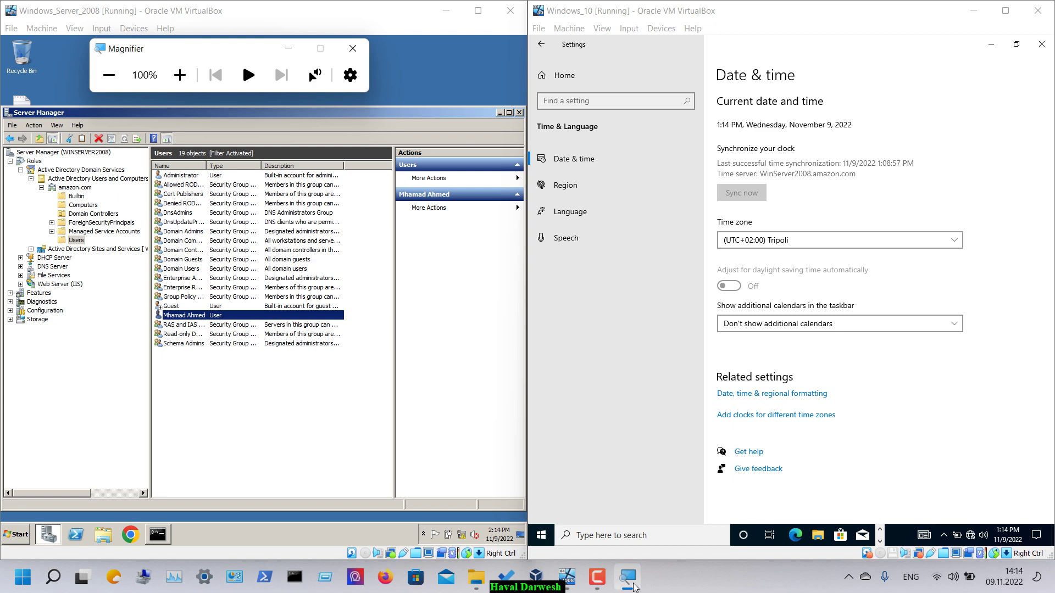
# - Try changing the date via Control Panel > Clock and Region, decline the admin prompt, and close all windows
pyautogui.click(541, 535)
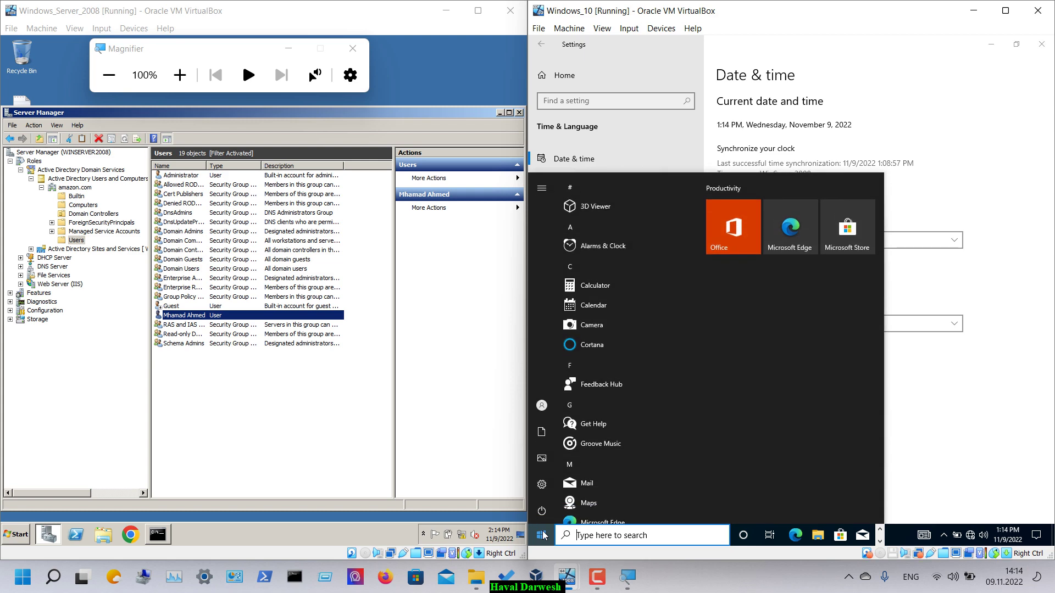
pyautogui.write('clo')
pyautogui.press('BackSpace')
pyautogui.press('BackSpace')
pyautogui.write('ontrol')
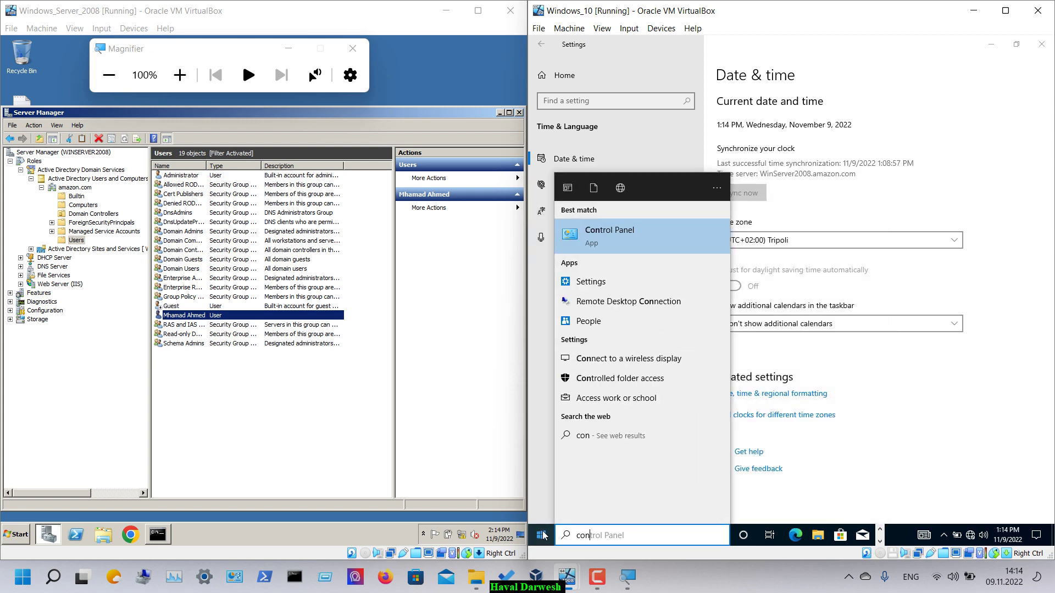
pyautogui.press('Return')
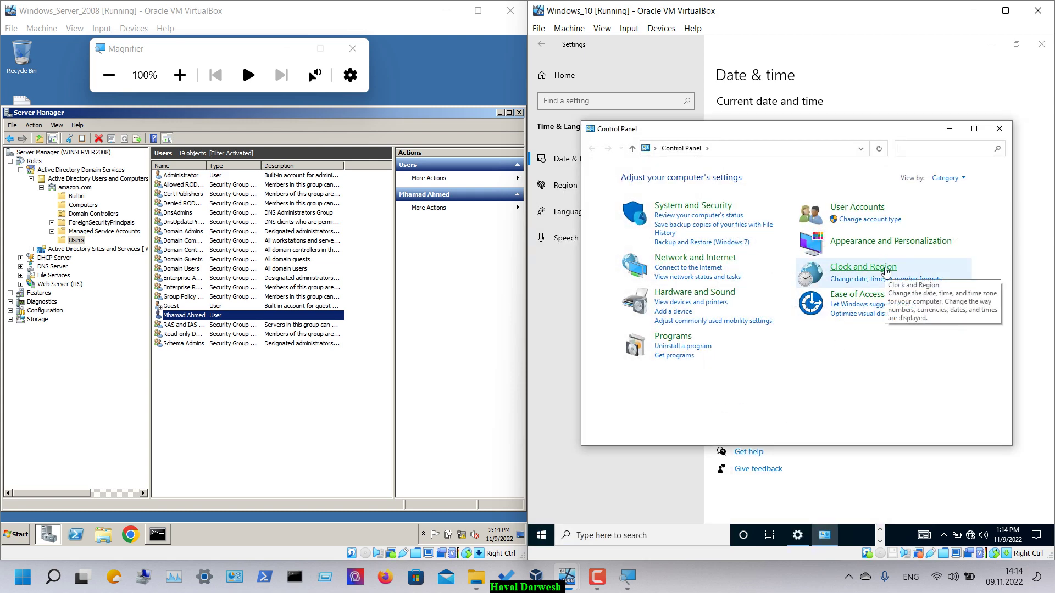
pyautogui.click(860, 268)
pyautogui.click(762, 179)
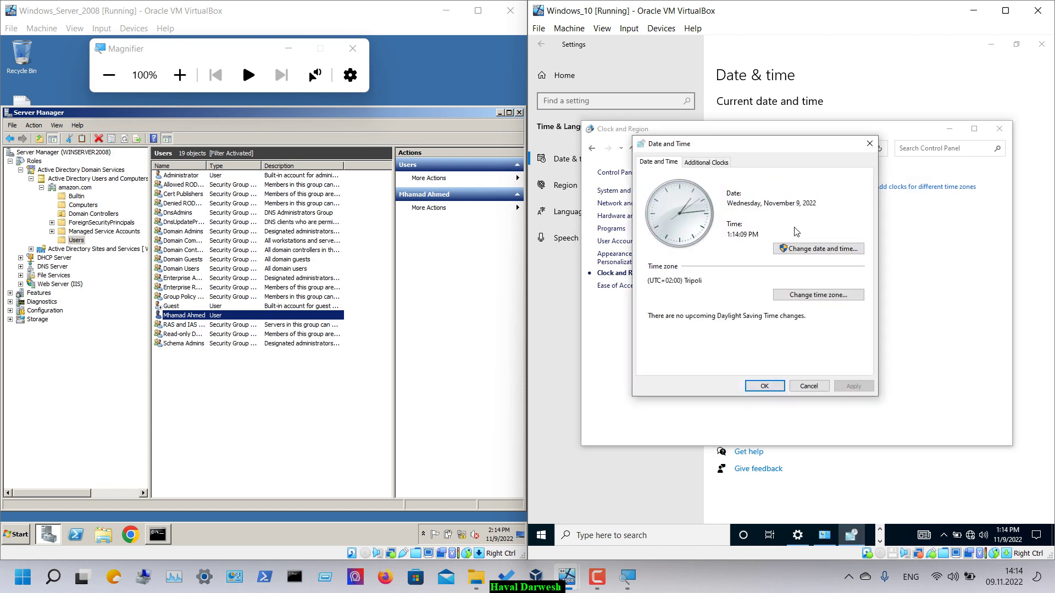
pyautogui.click(803, 250)
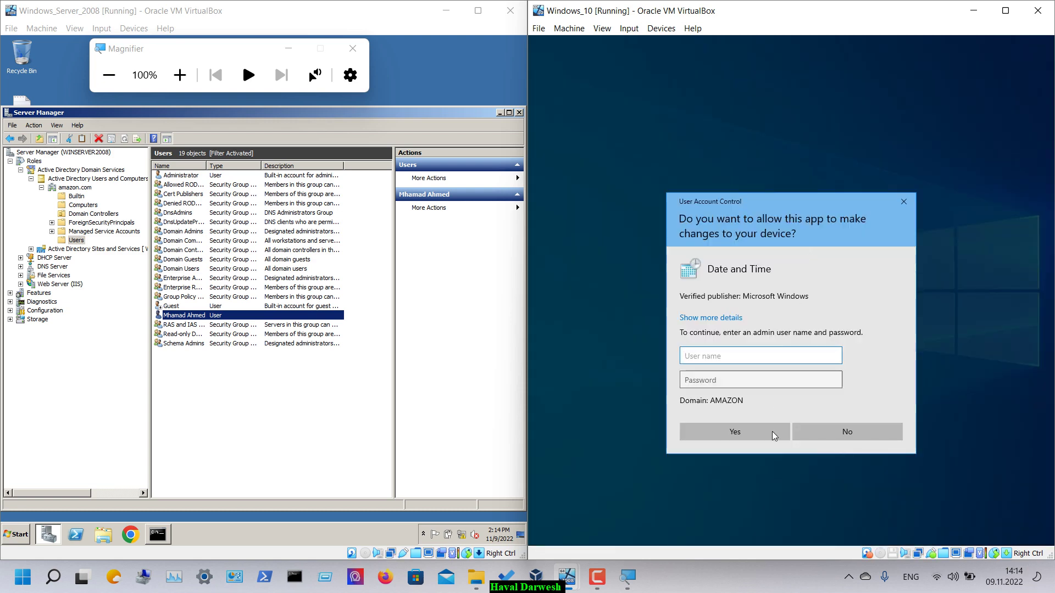
pyautogui.click(818, 435)
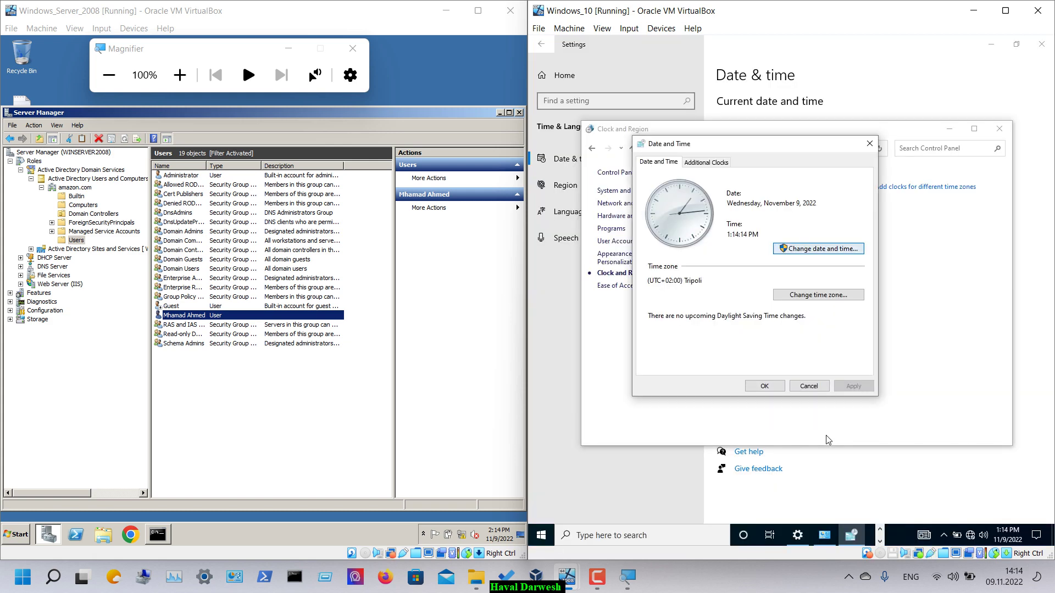
pyautogui.click(810, 386)
pyautogui.click(991, 129)
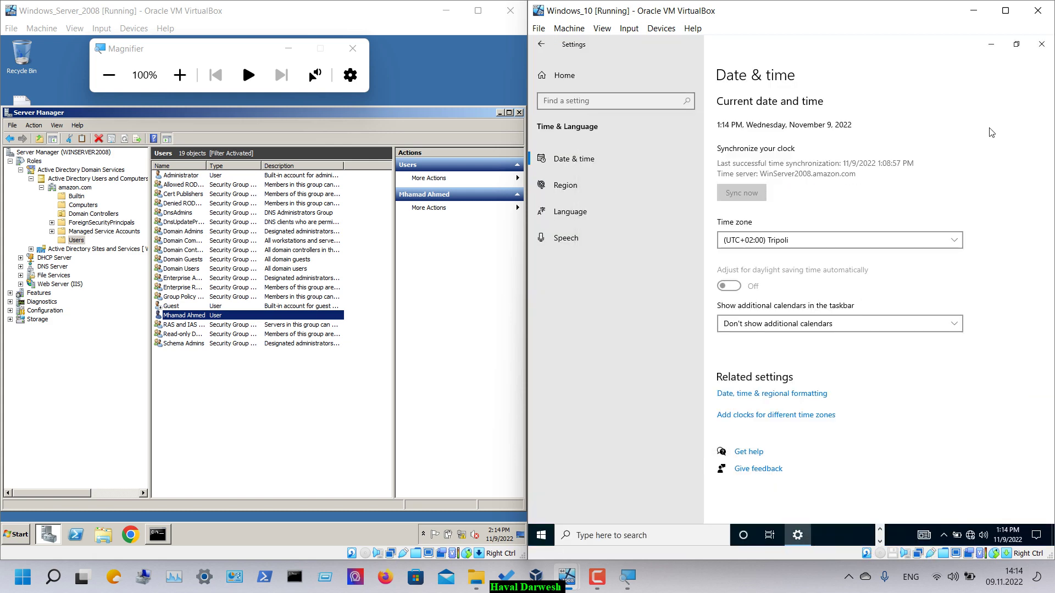
pyautogui.click(1041, 44)
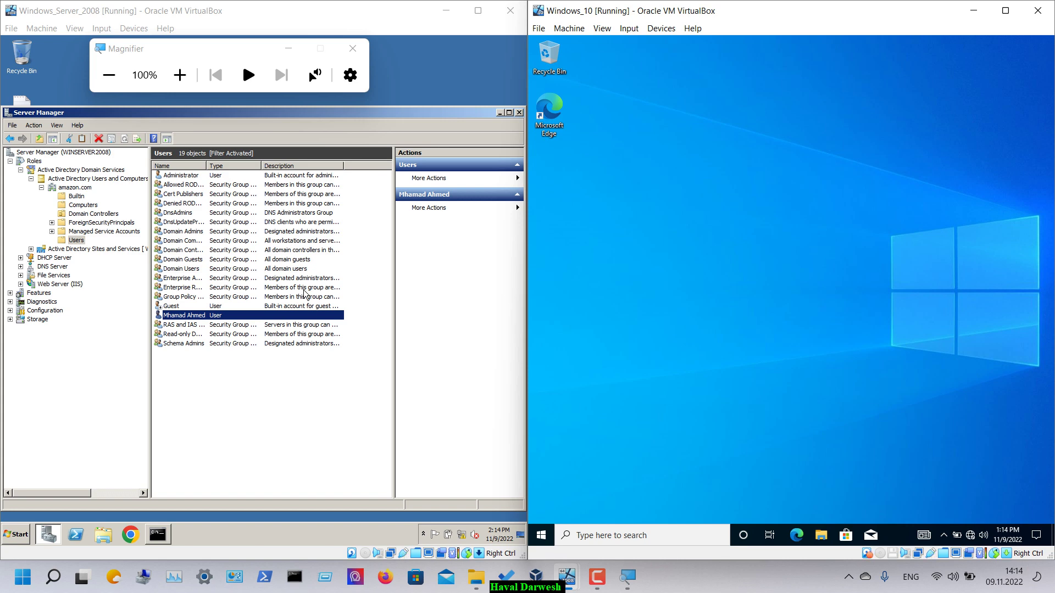
# - Open Settings > System > About and scroll through the device and Windows specifications
pyautogui.click(181, 82)
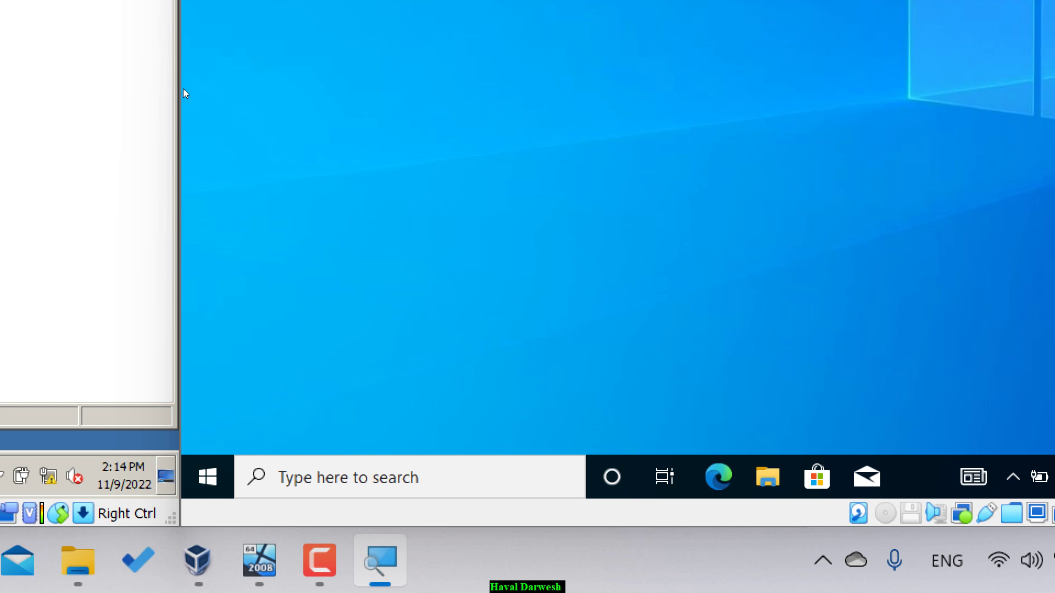
pyautogui.click(208, 476)
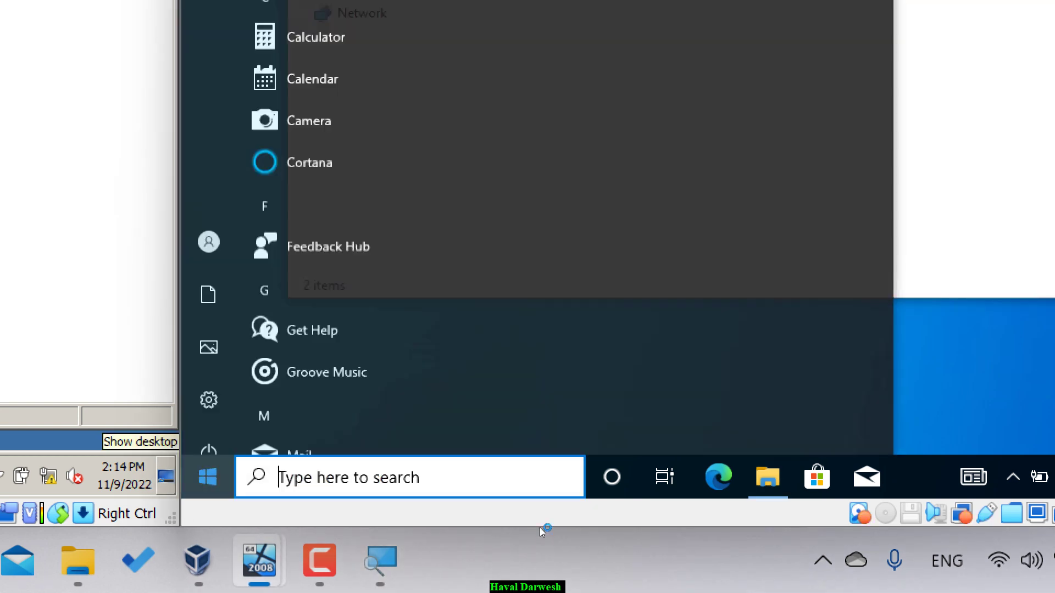
pyautogui.press('Tab')
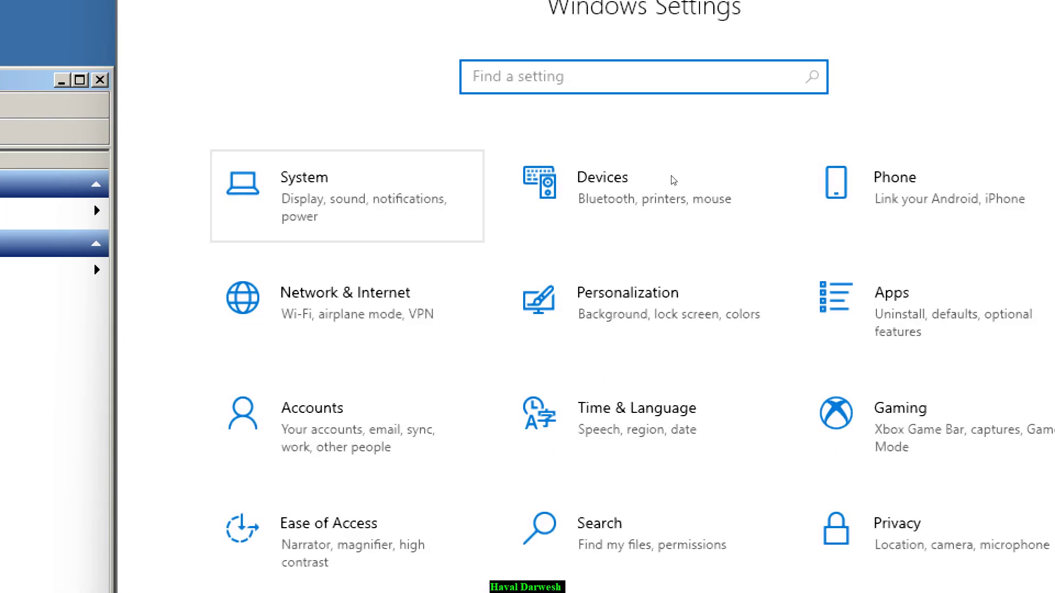
pyautogui.press('Return')
pyautogui.press('End')
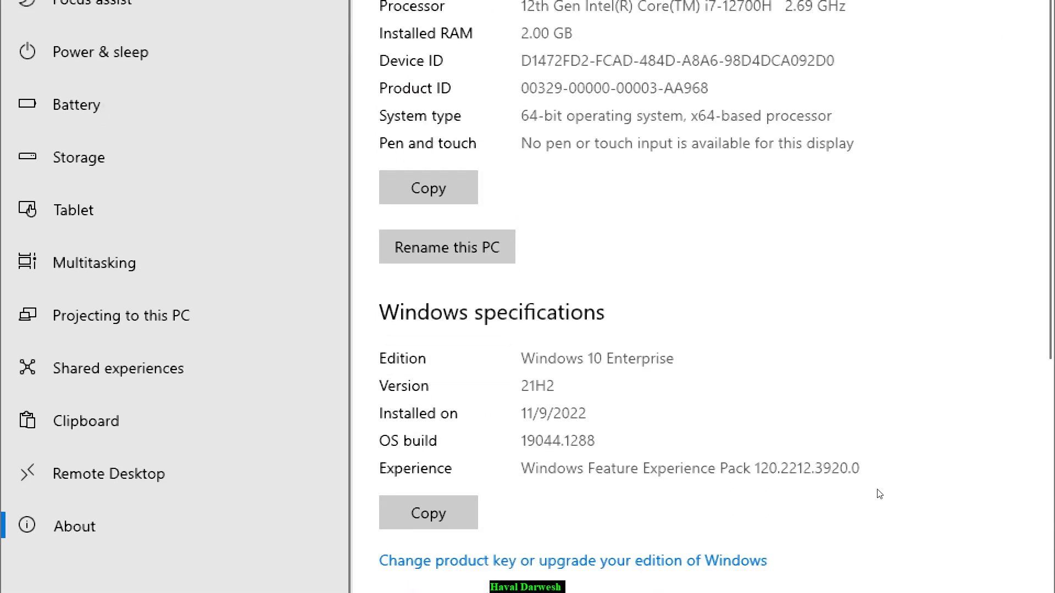
pyautogui.scroll(-5, 856, 434)
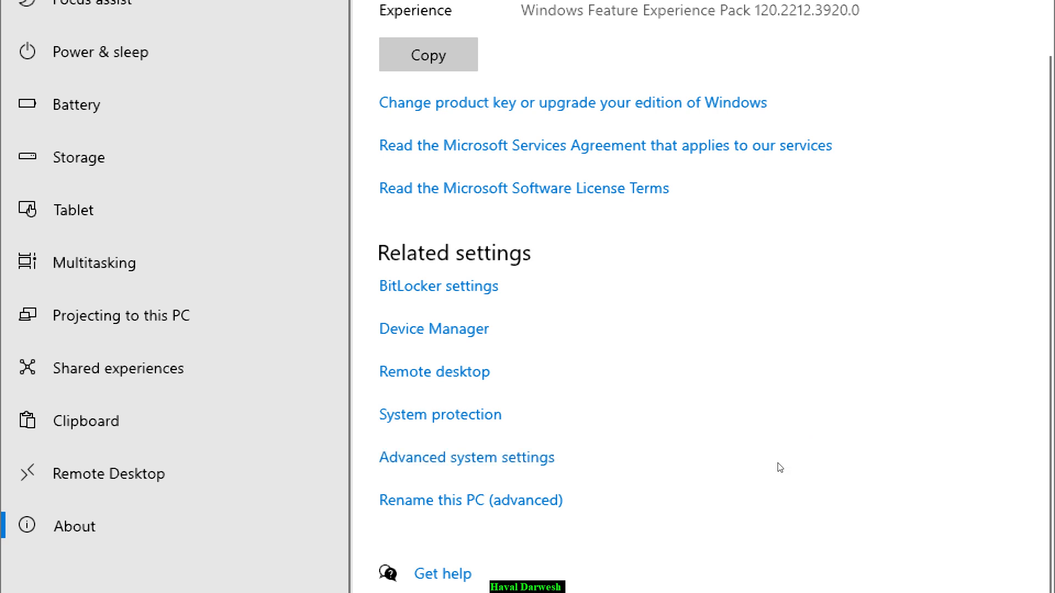
pyautogui.scroll(6, 828, 134)
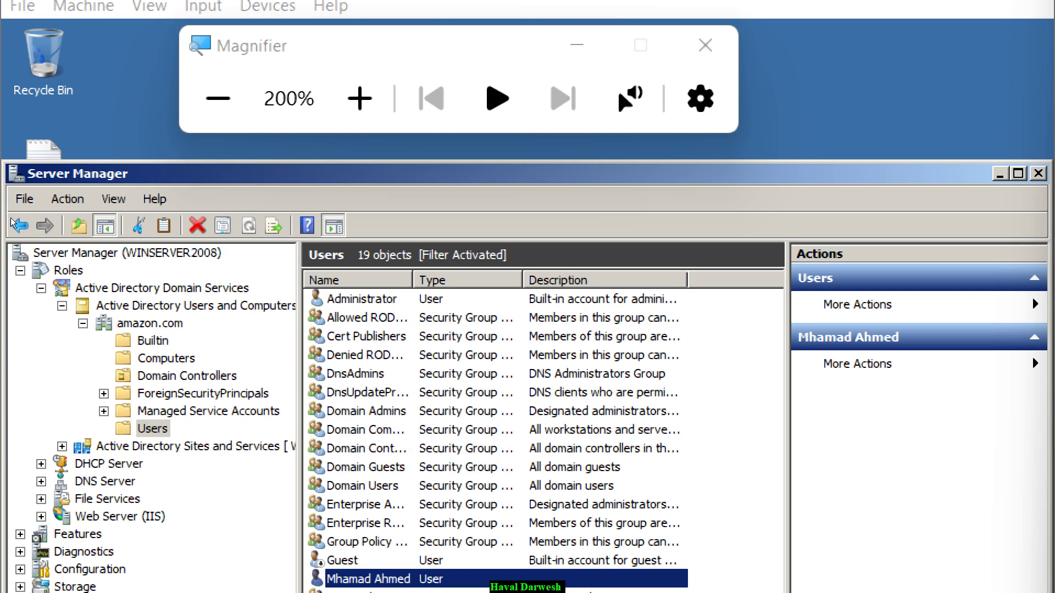
# - Set the user's Log On To to The following computers with only PC1, and save
pyautogui.press('Return')
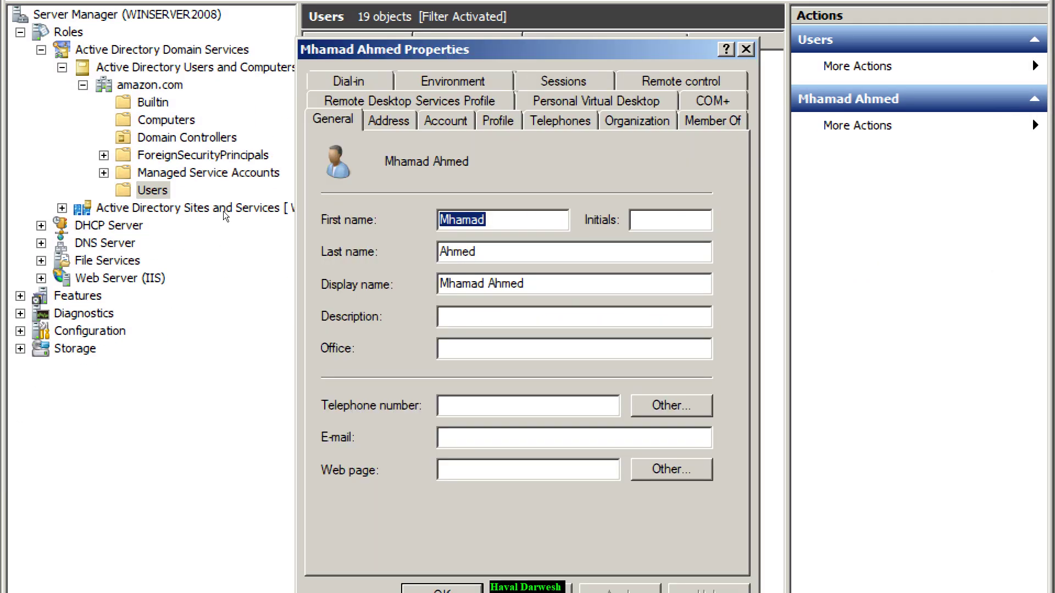
pyautogui.hotkey('ctrl', 'Tab')
pyautogui.hotkey('ctrl', 'Tab')
pyautogui.hotkey('alt', 't')
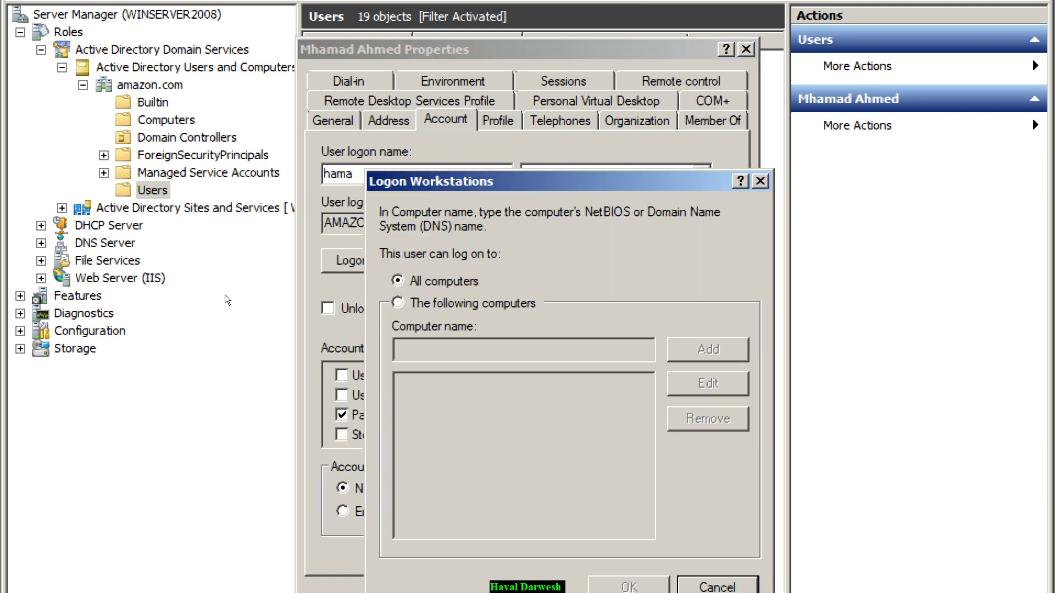
pyautogui.press('Down')
pyautogui.write('PC')
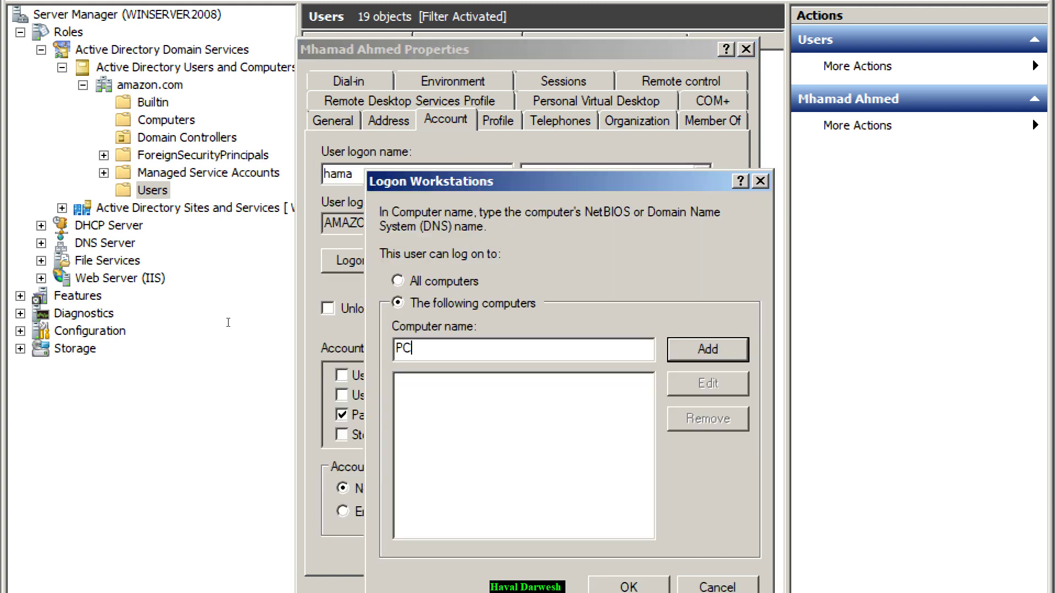
pyautogui.press('Return')
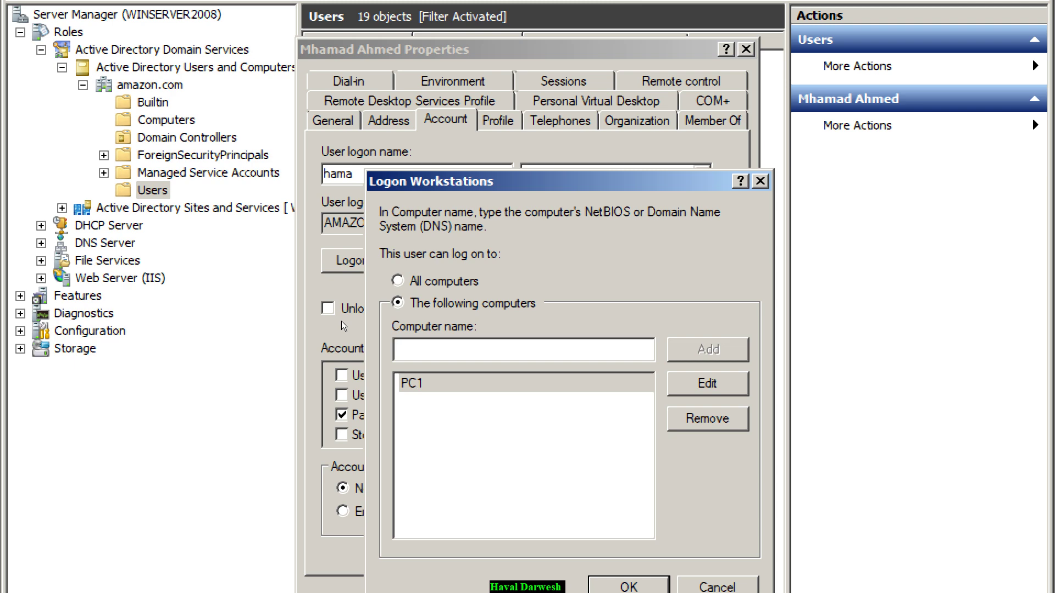
pyautogui.press('Return')
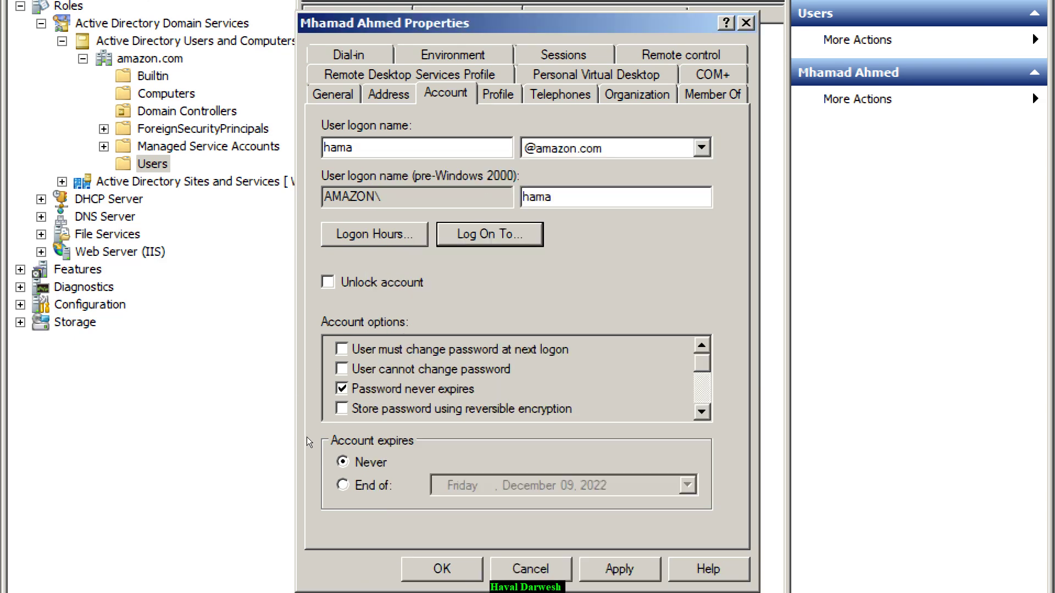
pyautogui.press('Return')
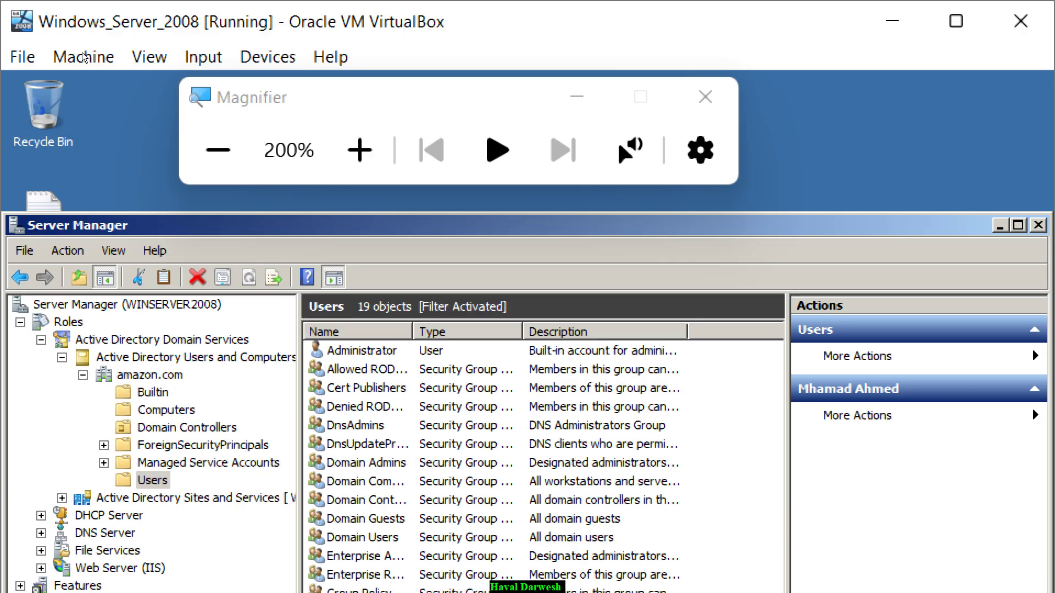
# - Close Settings on the Windows 10 client and restart it from the Start menu
pyautogui.click(216, 0)
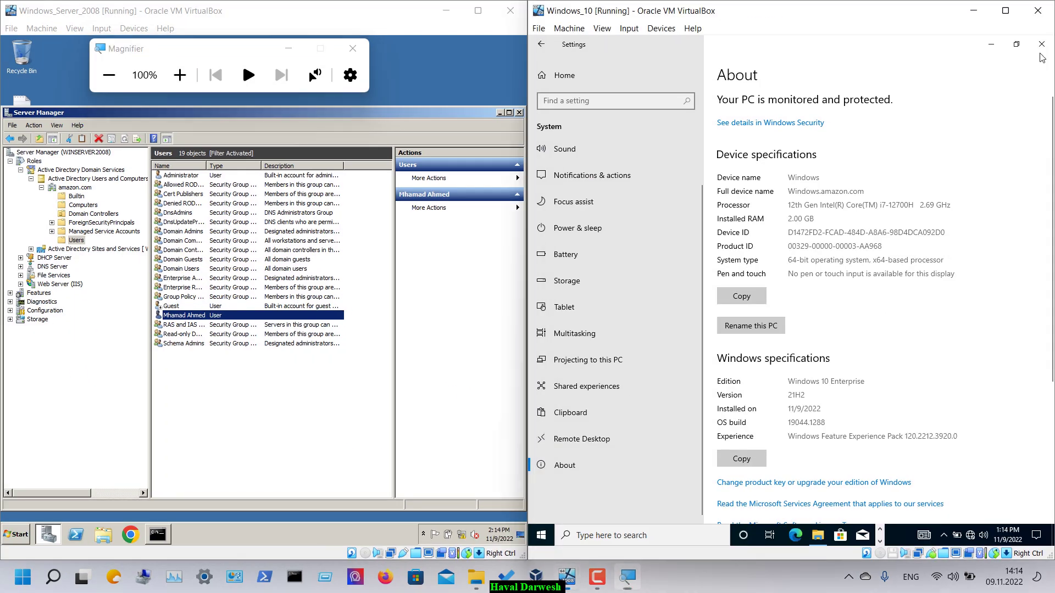
pyautogui.click(1041, 44)
pyautogui.click(541, 535)
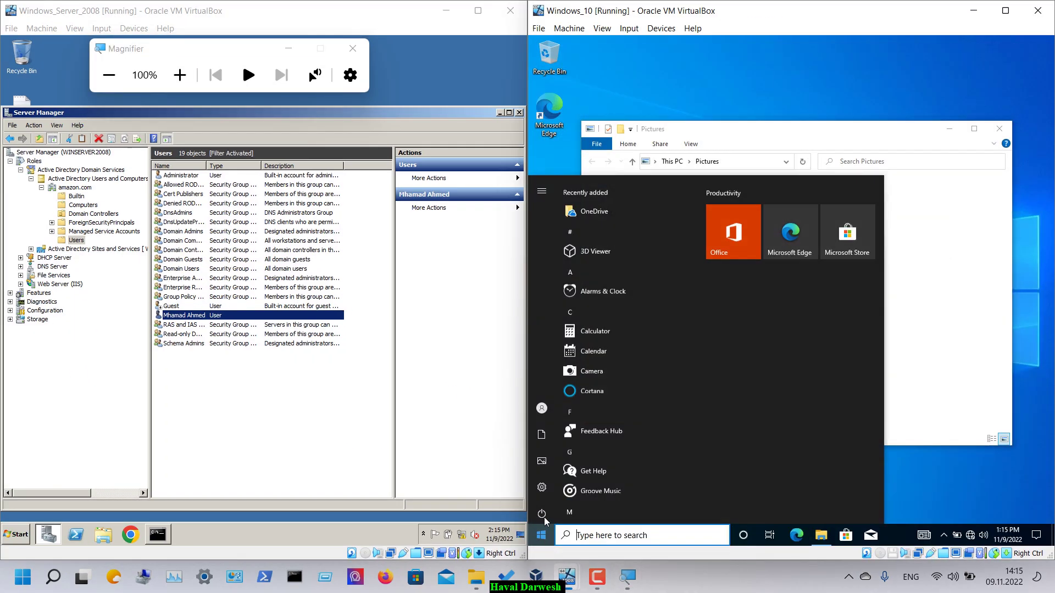
pyautogui.click(541, 511)
pyautogui.click(561, 483)
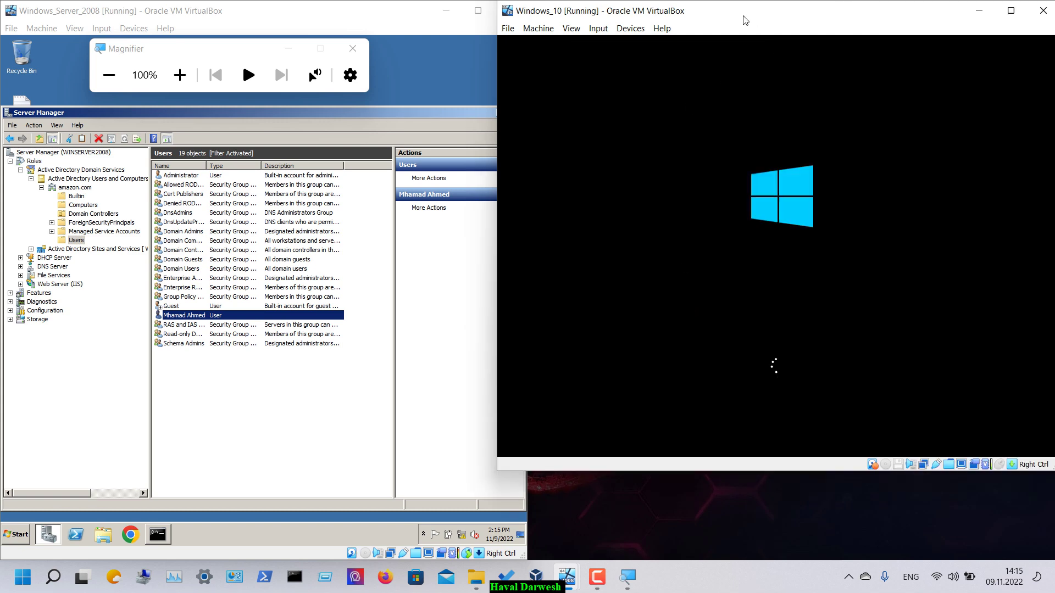
# - Snap the client VM window to the right and sign in with the domain user's password
pyautogui.moveTo(742, 17); pyautogui.dragTo(765, 40)
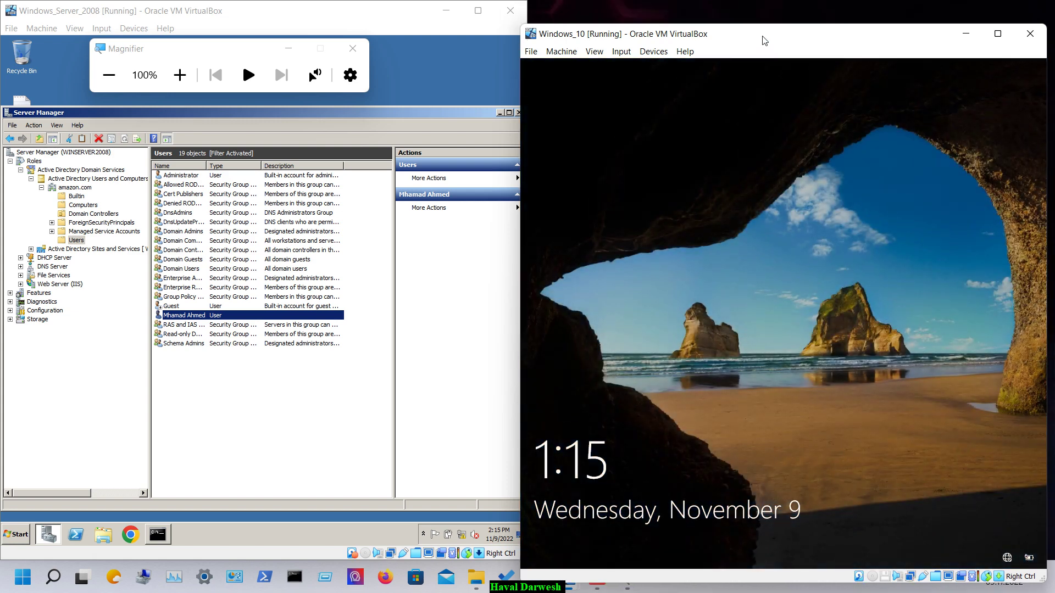
pyautogui.press('super+Right')
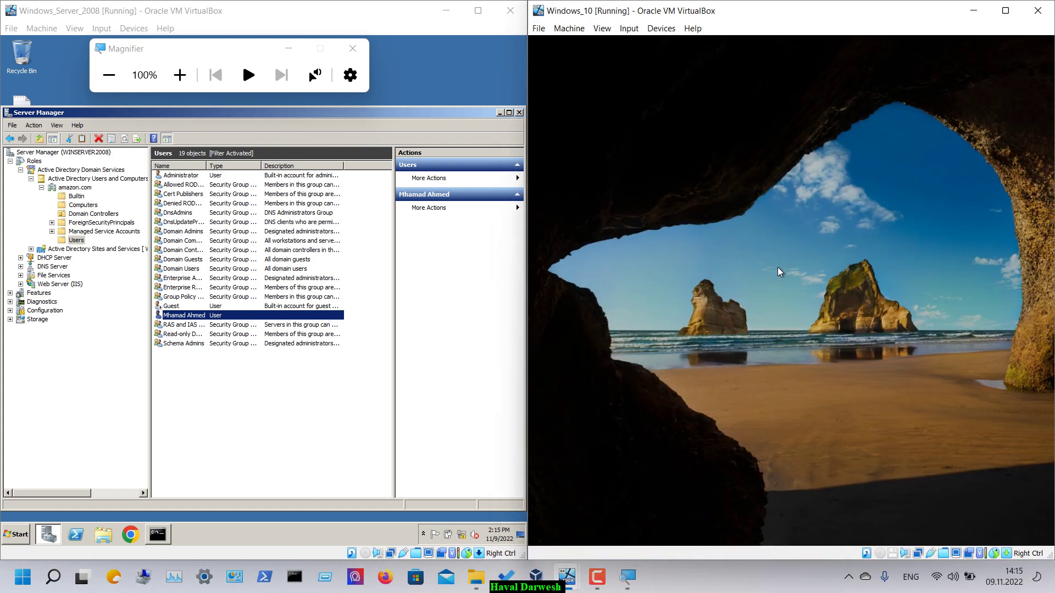
pyautogui.click(779, 272)
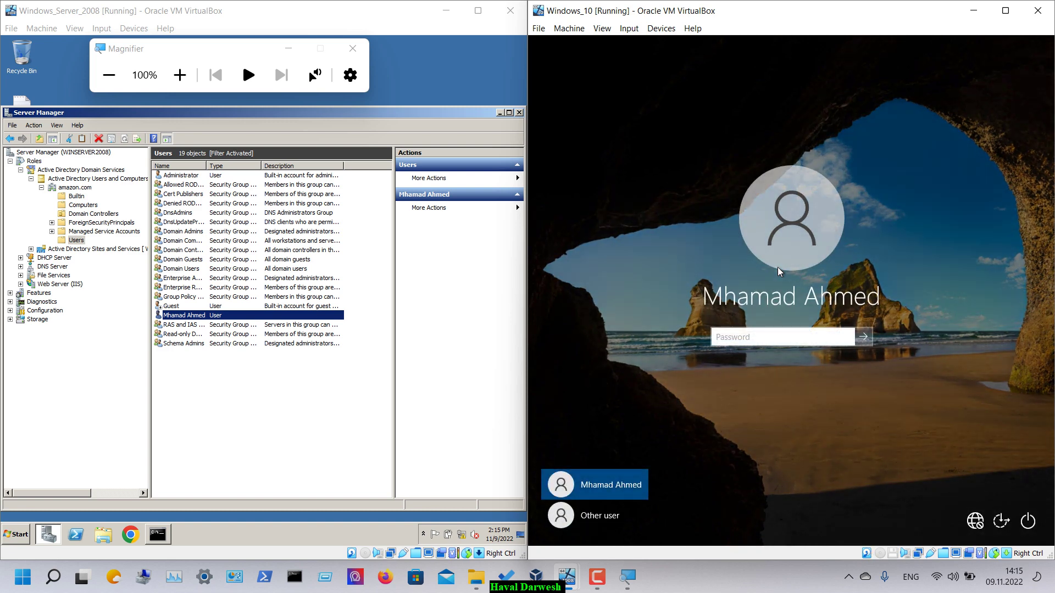
pyautogui.press('capslock')
pyautogui.press('capslock')
pyautogui.write('Pa')
pyautogui.press('Return')
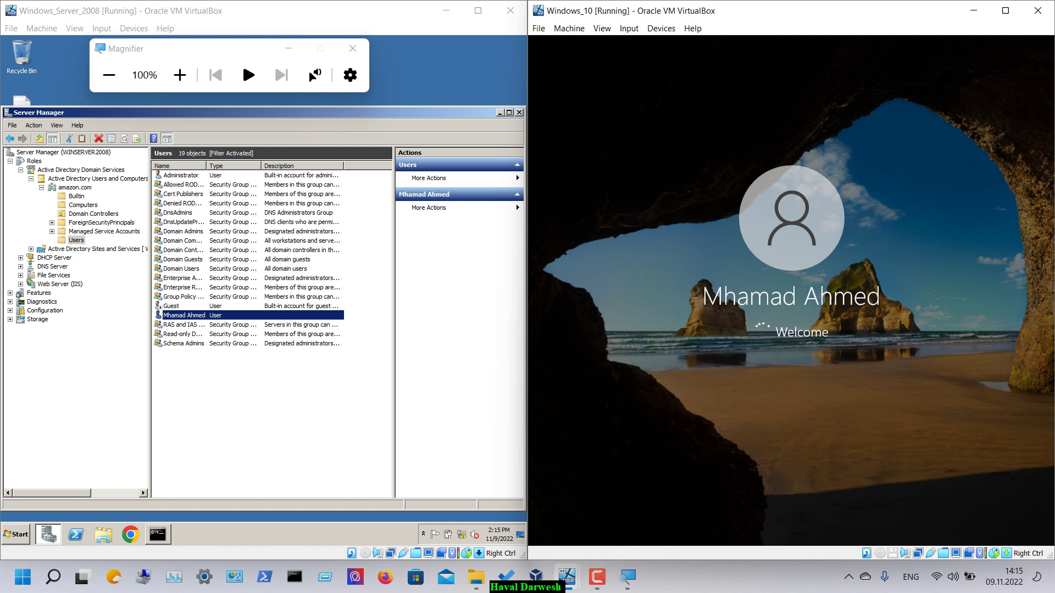
pyautogui.rightClick(196, 316)
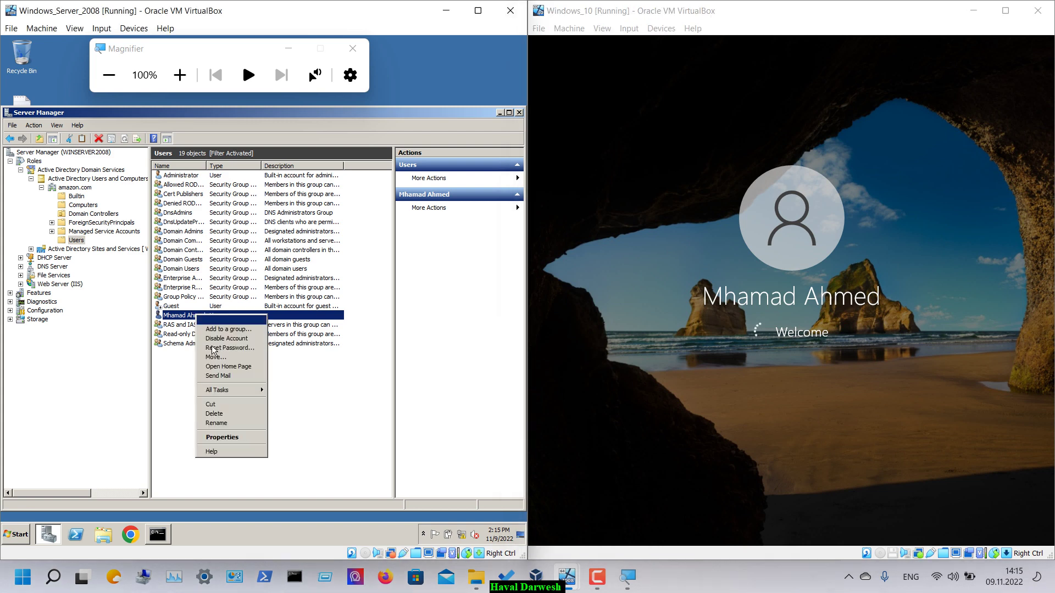
pyautogui.click(240, 438)
pyautogui.click(224, 205)
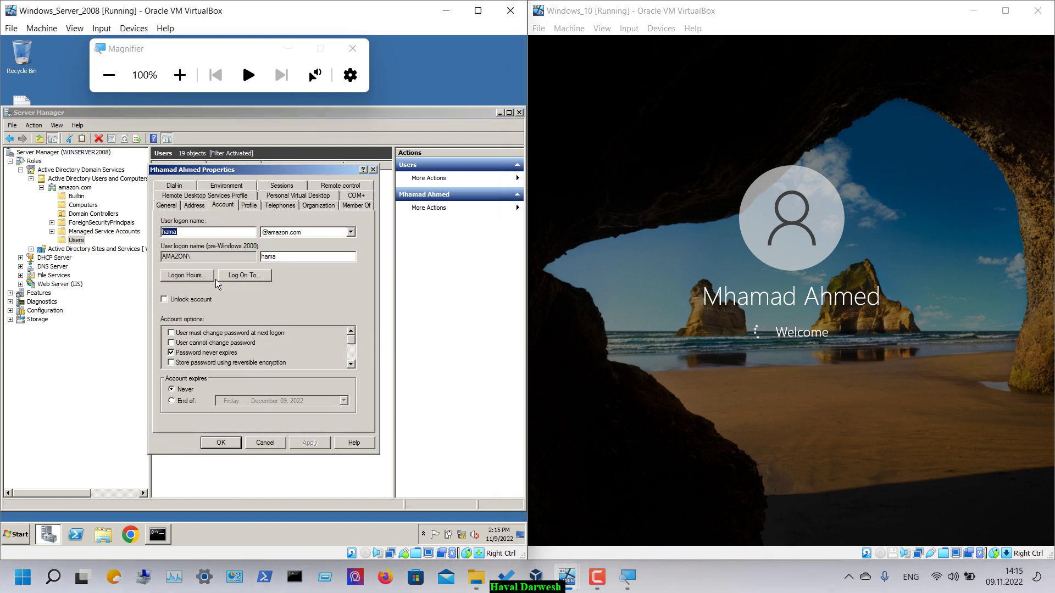
pyautogui.click(231, 276)
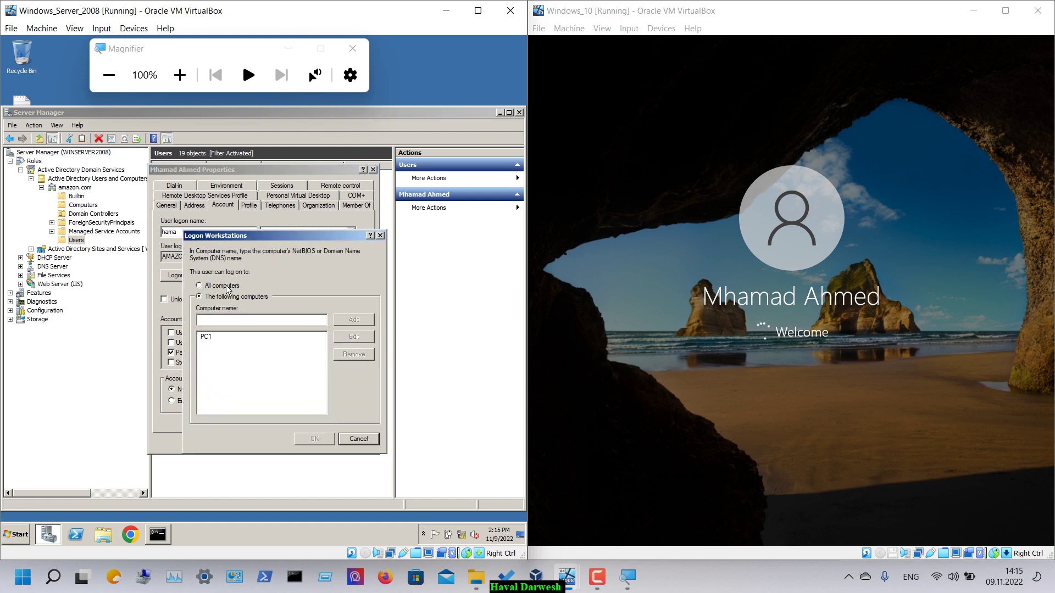
pyautogui.click(225, 342)
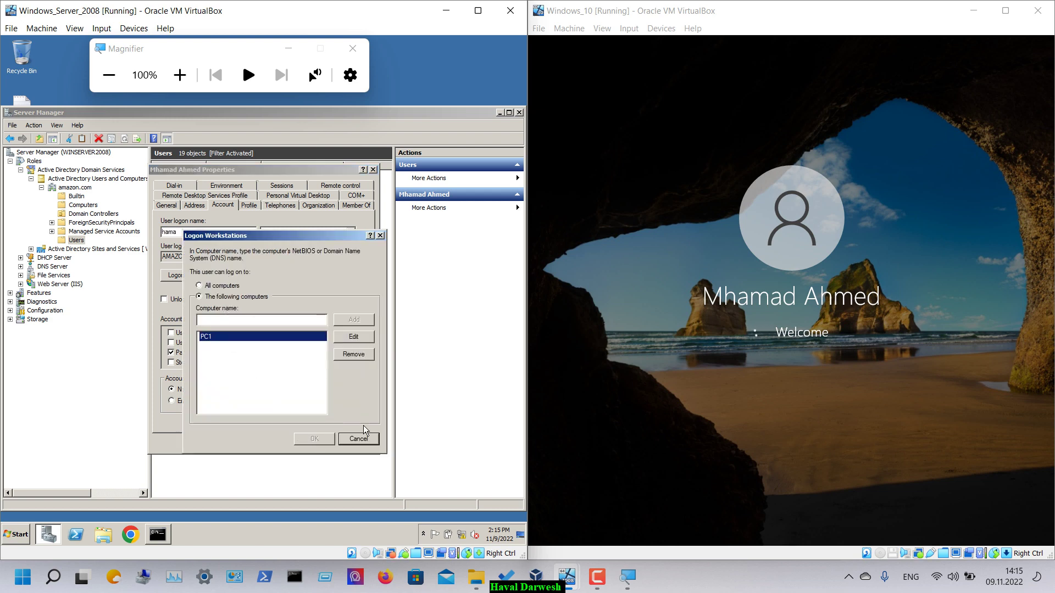
pyautogui.click(363, 443)
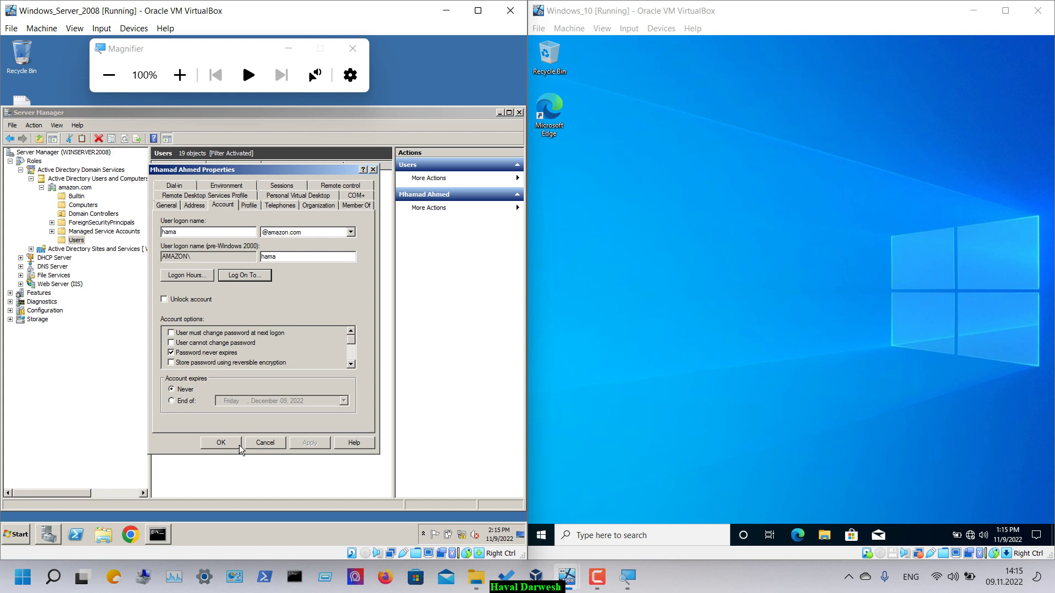
pyautogui.click(257, 445)
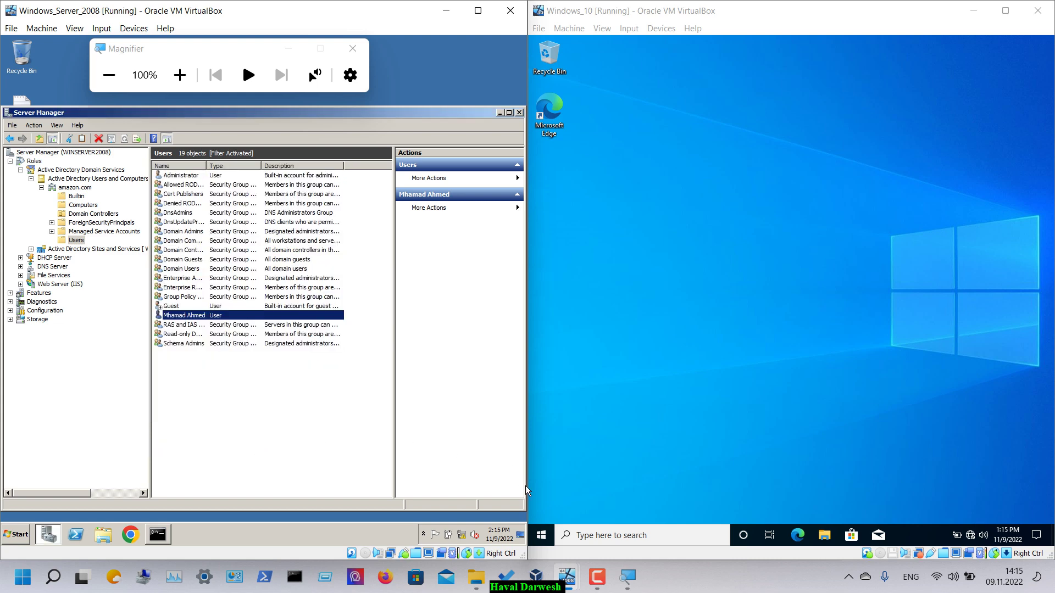
pyautogui.click(542, 541)
pyautogui.click(541, 512)
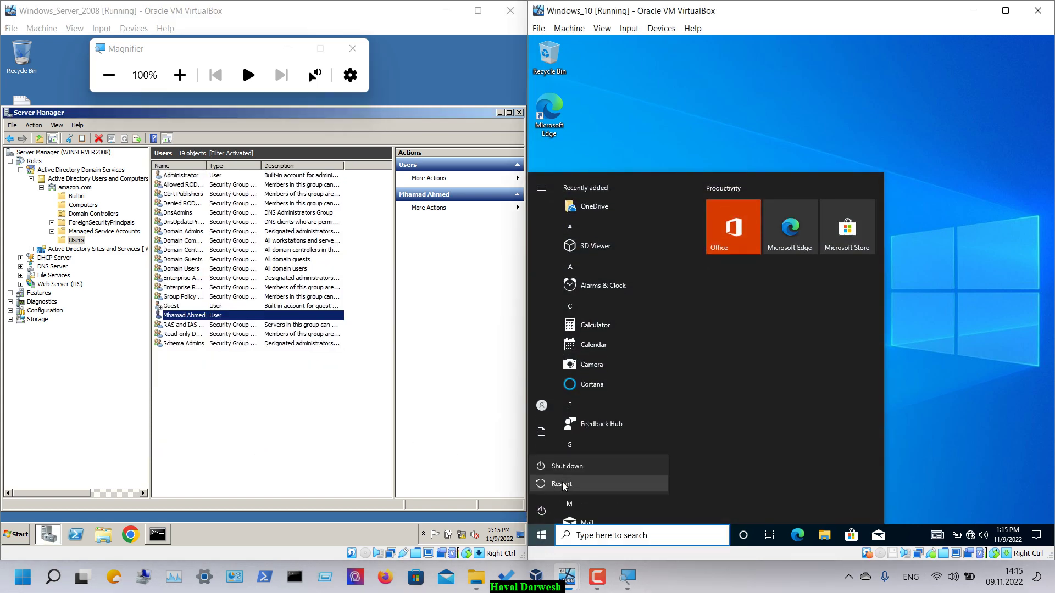
# - Refresh the amazon.com Users container in Active Directory Users and Computers on the server
pyautogui.click(564, 486)
pyautogui.click(185, 371)
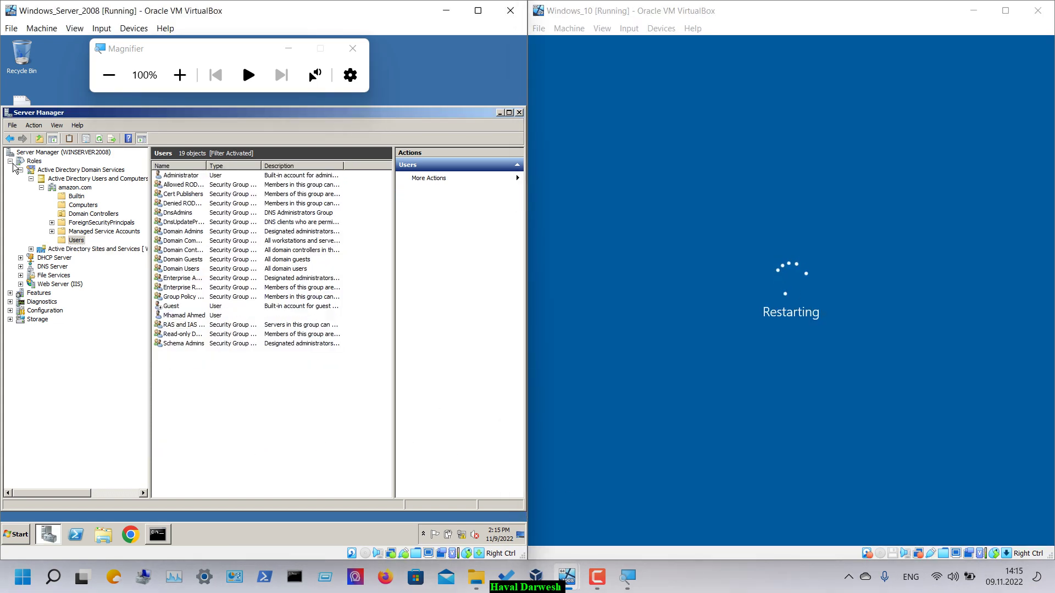
pyautogui.click(65, 188)
pyautogui.rightClick(65, 188)
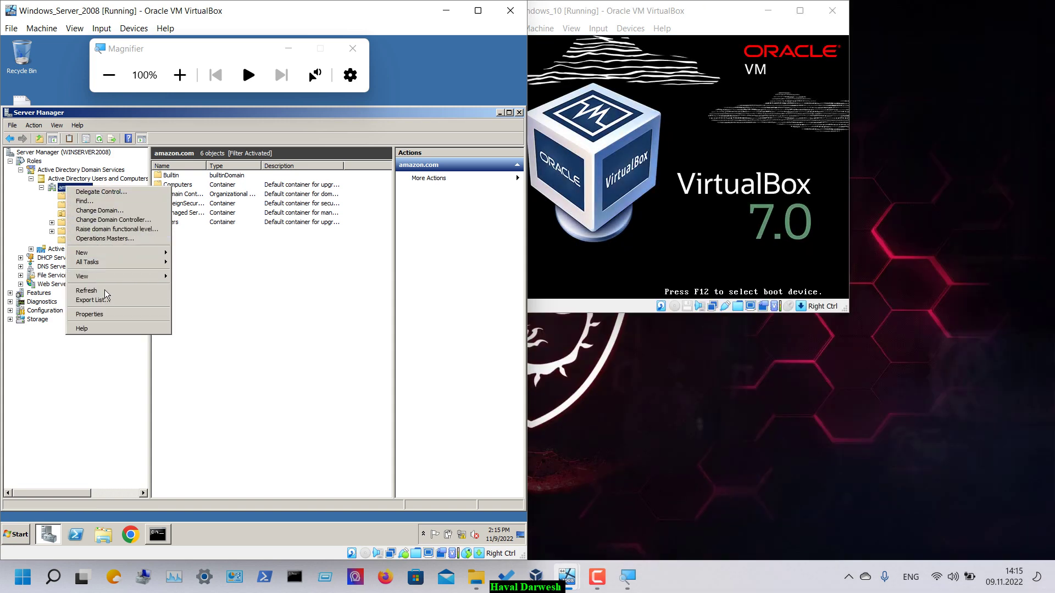
pyautogui.click(92, 256)
pyautogui.click(75, 240)
pyautogui.rightClick(75, 240)
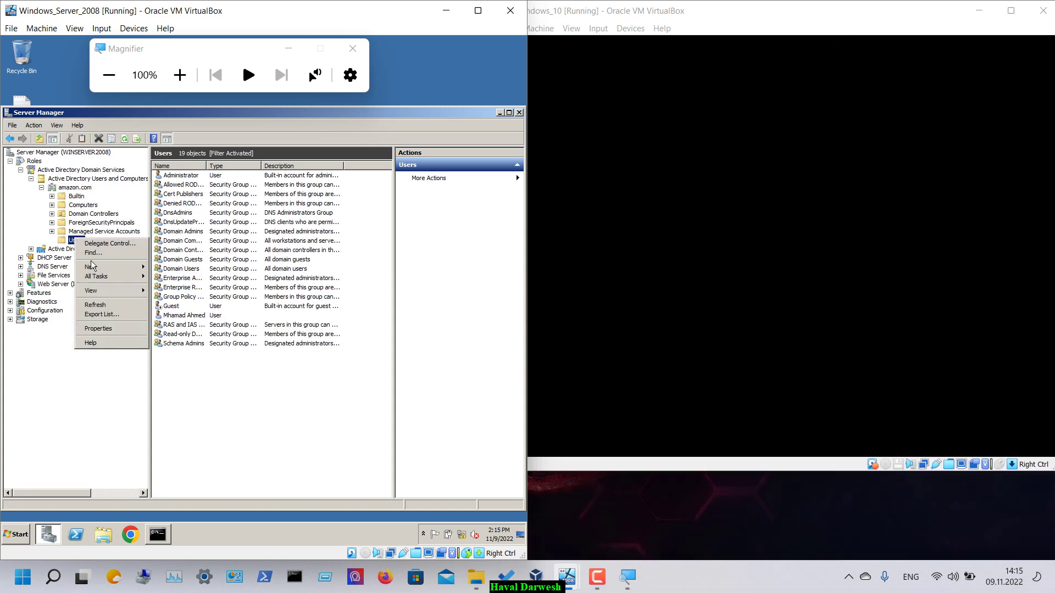
pyautogui.click(103, 306)
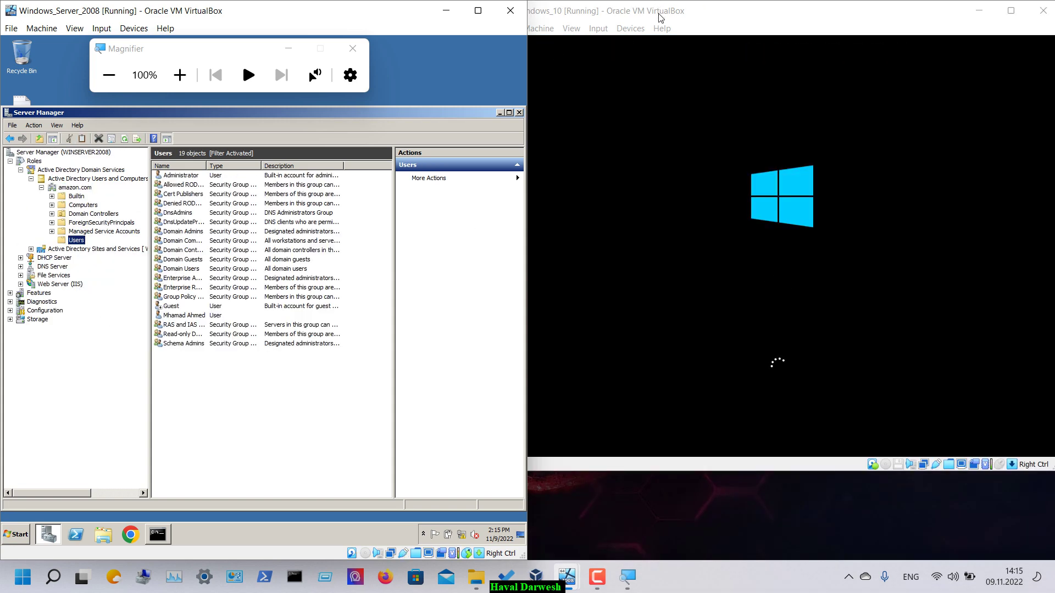
# - Sign in to the Windows 10 VM with the user's password and get the this-PC refusal
pyautogui.click(595, 575)
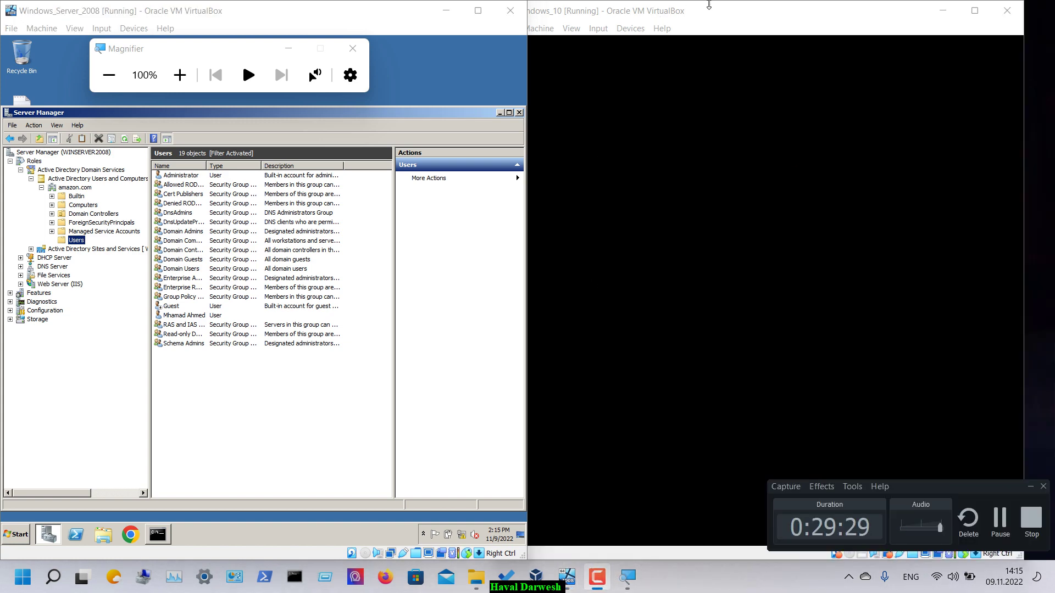
pyautogui.moveTo(694, 3); pyautogui.dragTo(725, 3)
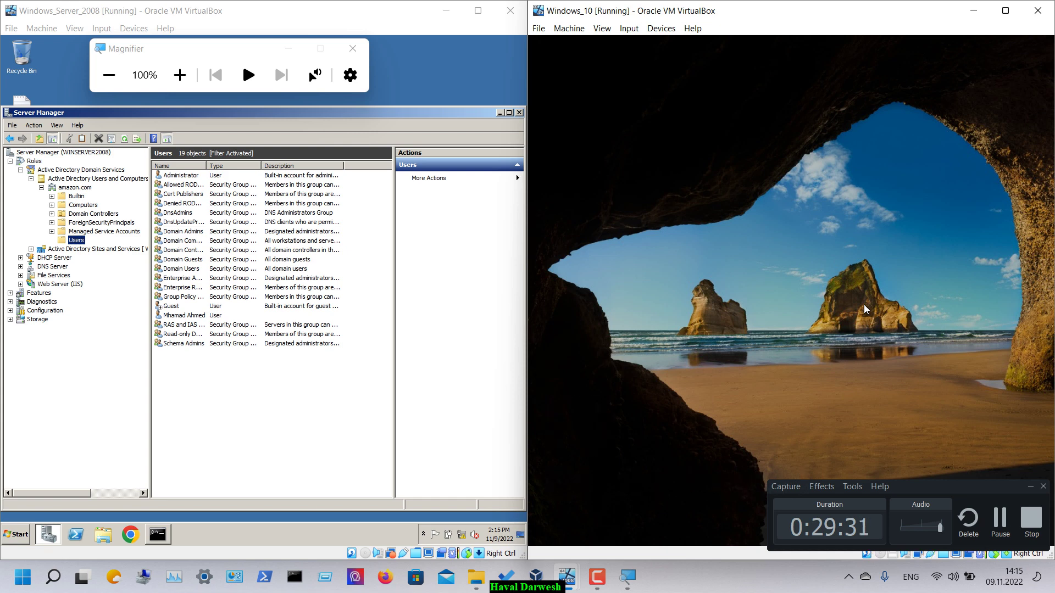
pyautogui.click(864, 309)
pyautogui.write('P@ssw0rd')
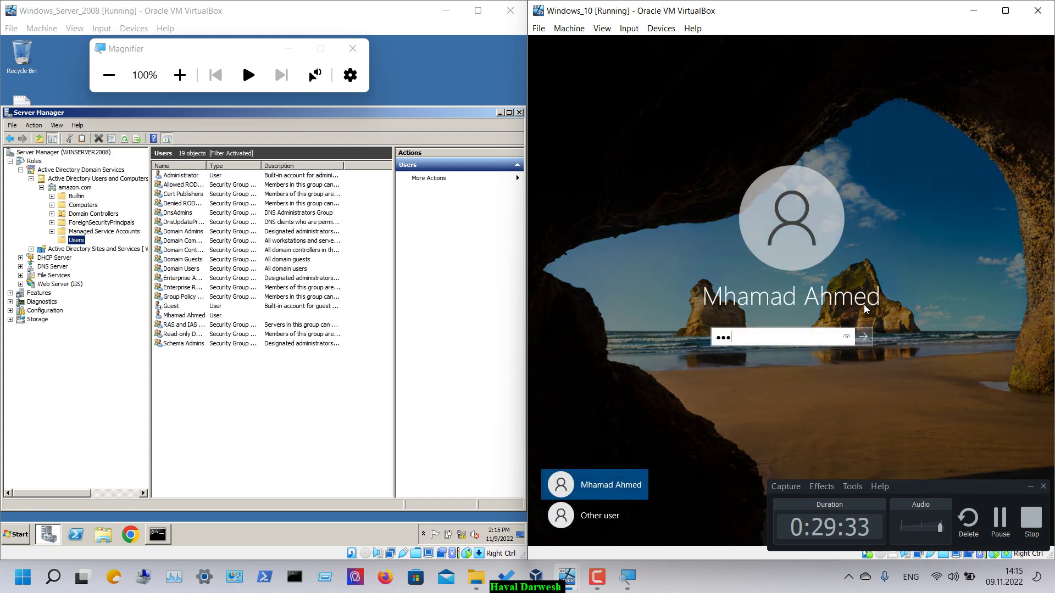
pyautogui.press('Return')
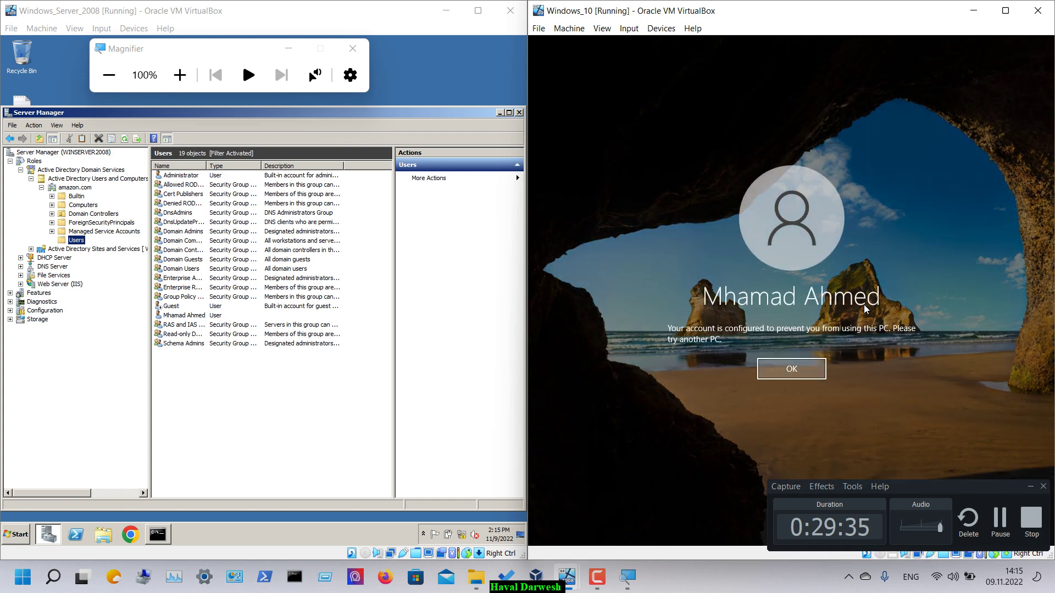
pyautogui.click(180, 75)
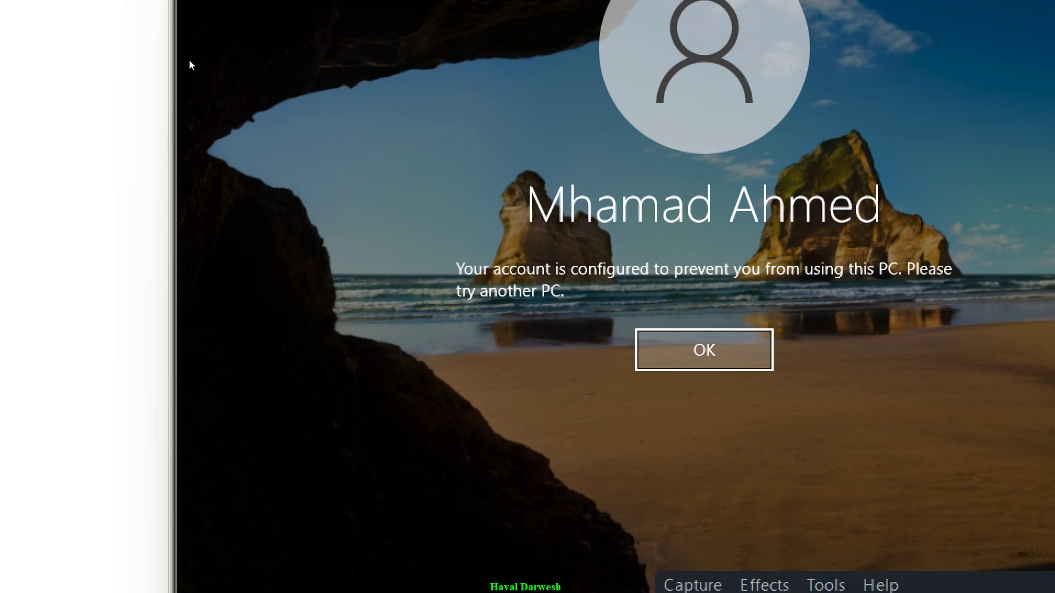
# - Change the user's allowed logon workstation from PC1 to 'Windows' and close the properties
pyautogui.click(730, 357)
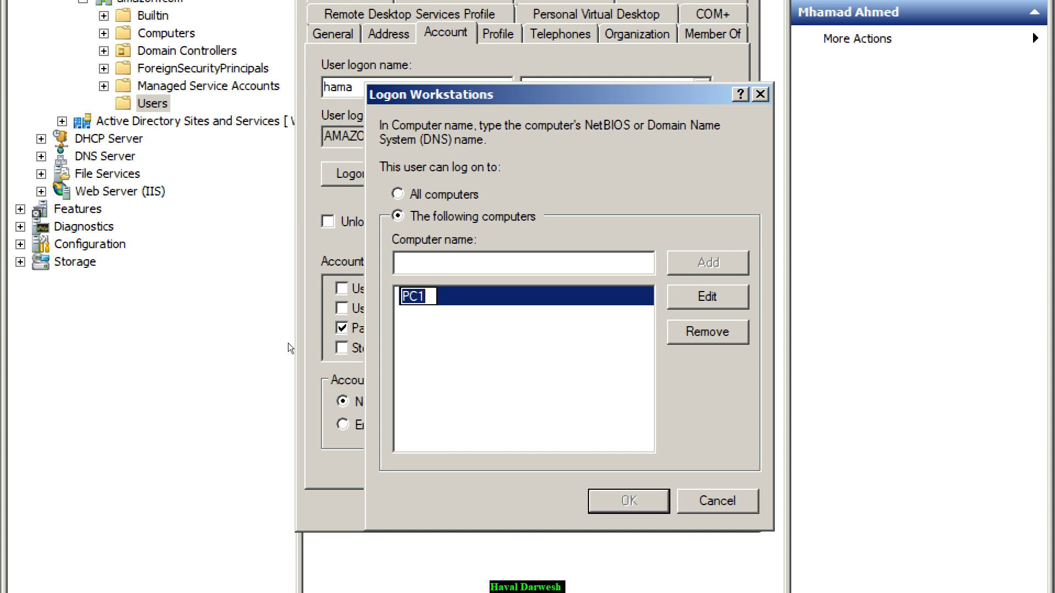
pyautogui.write('Windows')
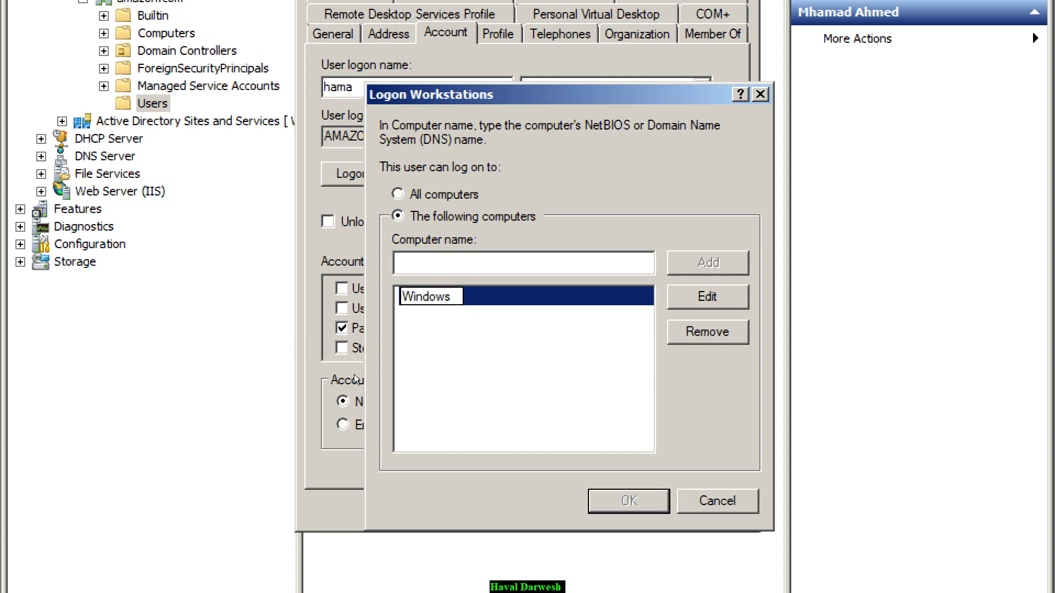
pyautogui.press('Return')
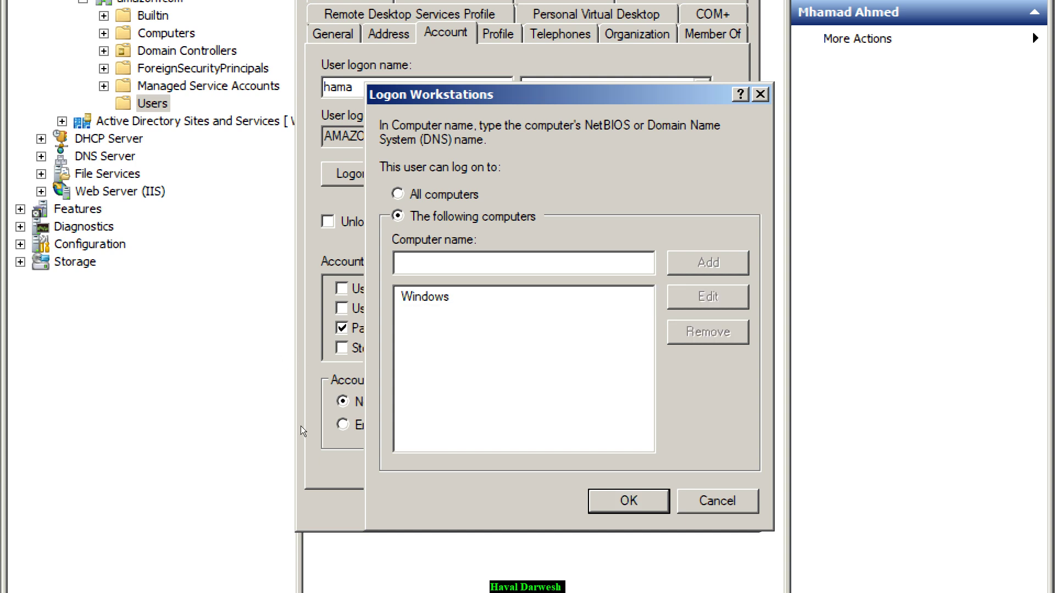
pyautogui.press('Return')
pyautogui.press('Return')
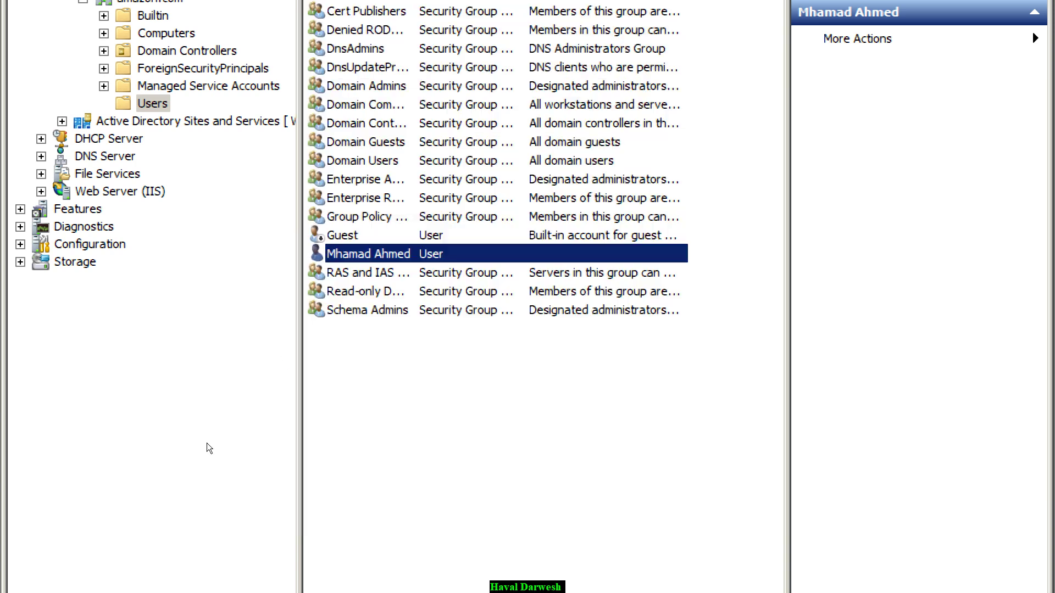
# - Refresh the Users list from its context menu
pyautogui.hotkey('shift', 'Tab')
pyautogui.hotkey('shift', 'F10')
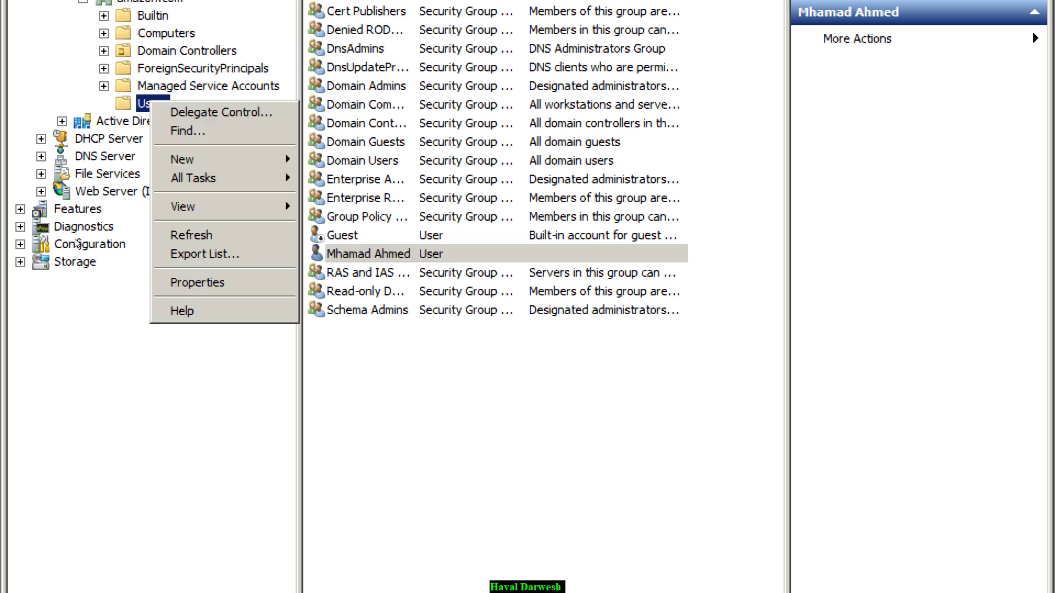
pyautogui.press('Down')
pyautogui.press('Down')
pyautogui.press('Down')
pyautogui.press('Down')
pyautogui.press('Down')
pyautogui.press('Down')
pyautogui.press('Return')
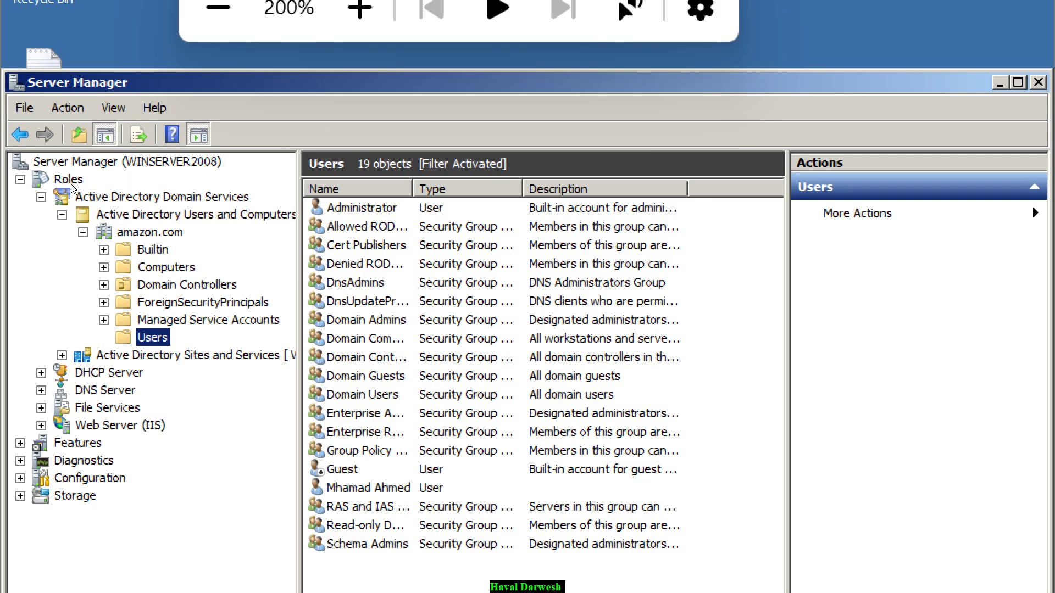
# - Enter the domain user's password on the Windows 10 sign-in screen and reach Welcome
pyautogui.press('Left')
pyautogui.hotkey('shift', 'F10')
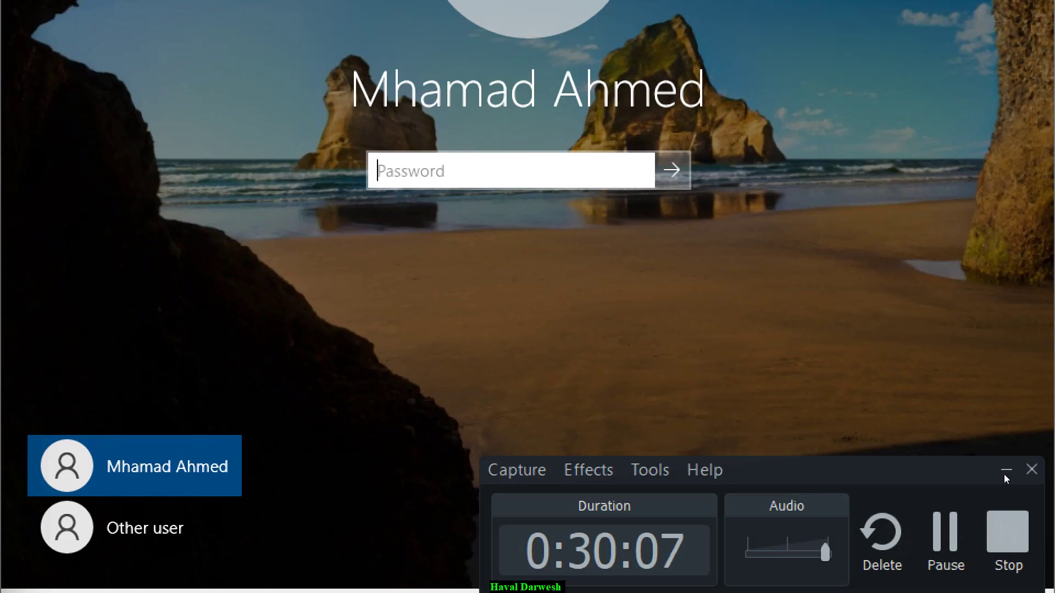
pyautogui.write('*****')
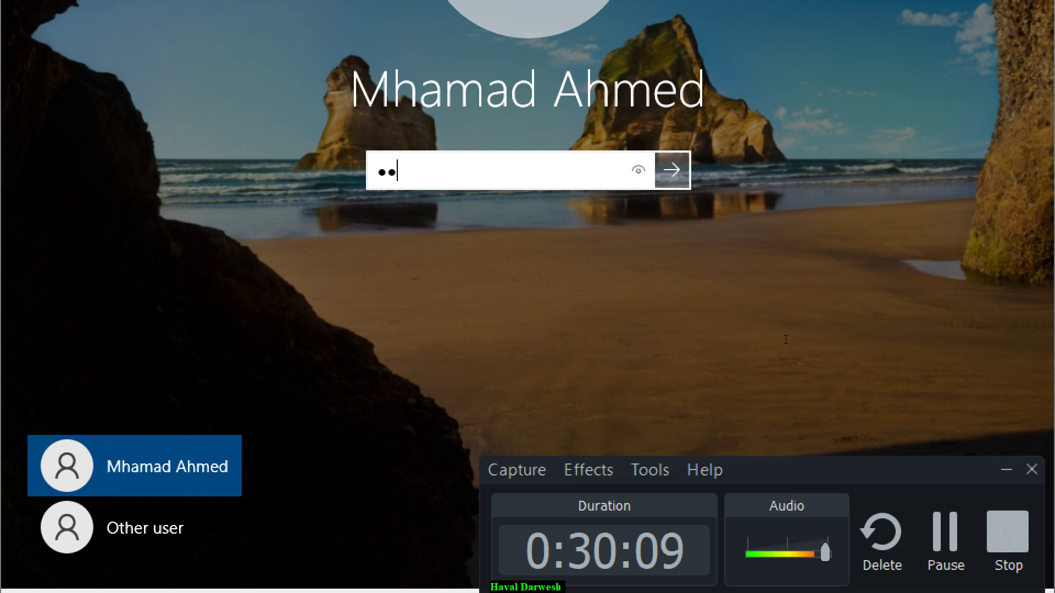
pyautogui.press('Return')
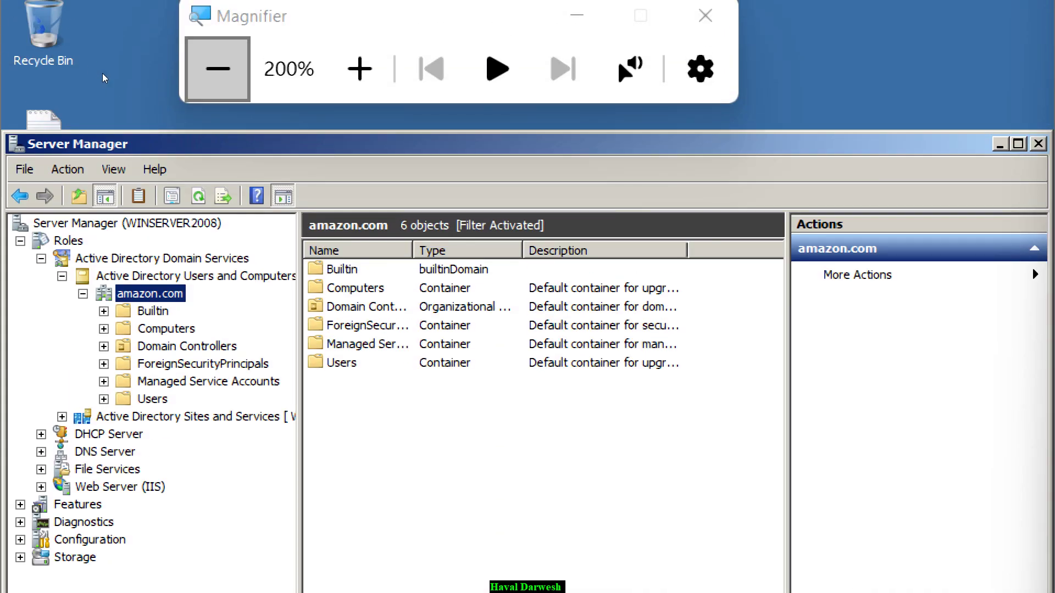
pyautogui.click(104, 75)
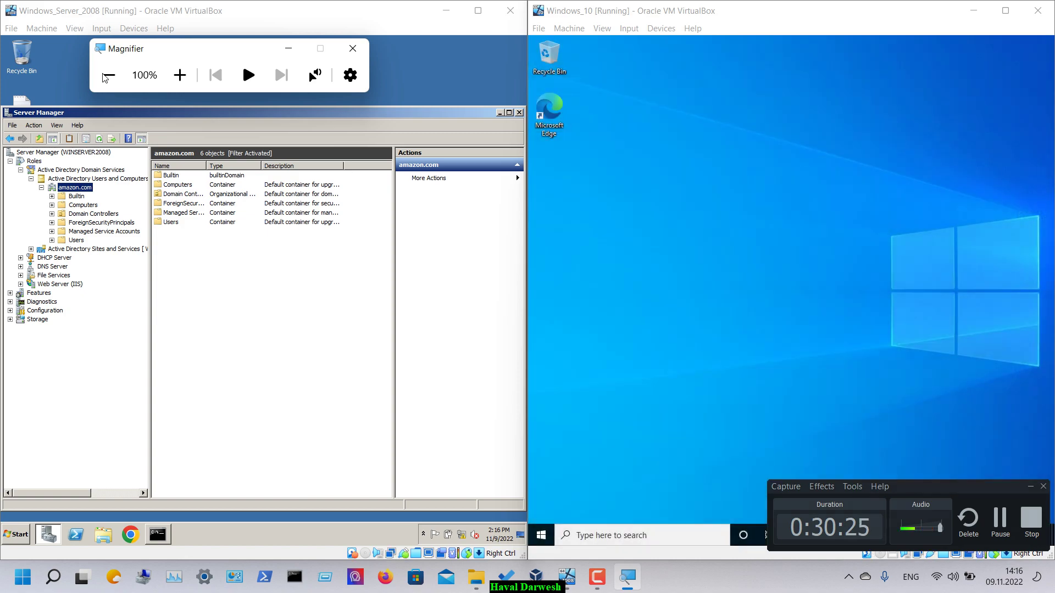
# - Open the user's Account tab and review Logon Hours and the 'Windows' Log On To list without changes
pyautogui.click(76, 240)
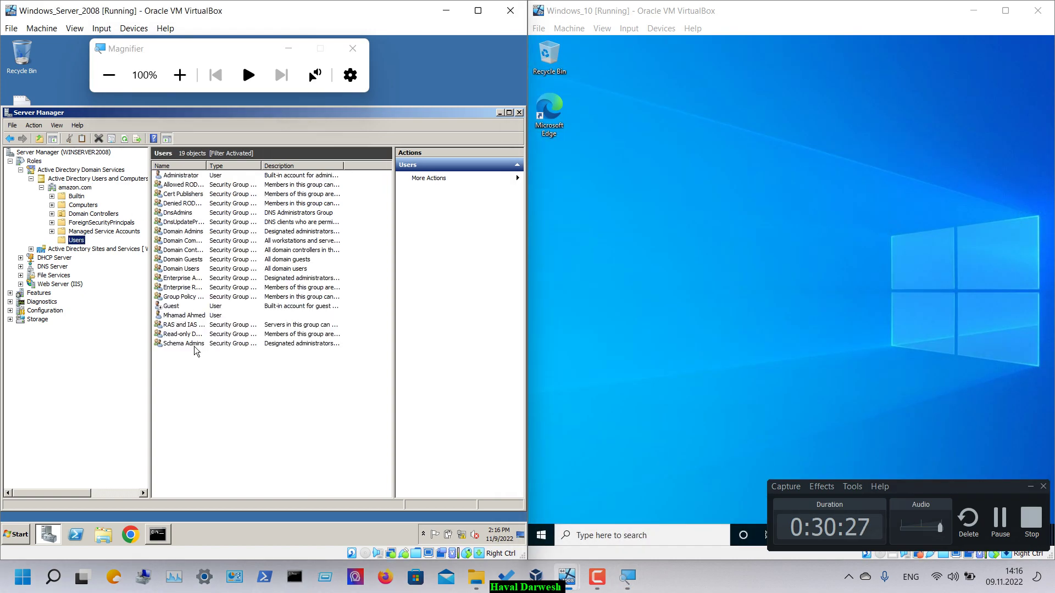
pyautogui.click(179, 75)
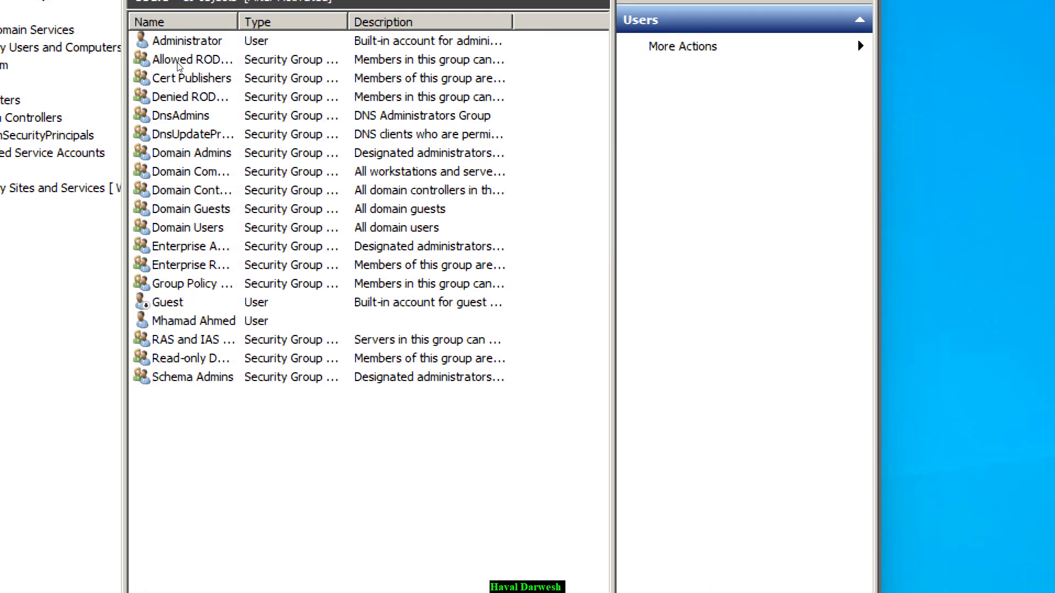
pyautogui.doubleClick(185, 320)
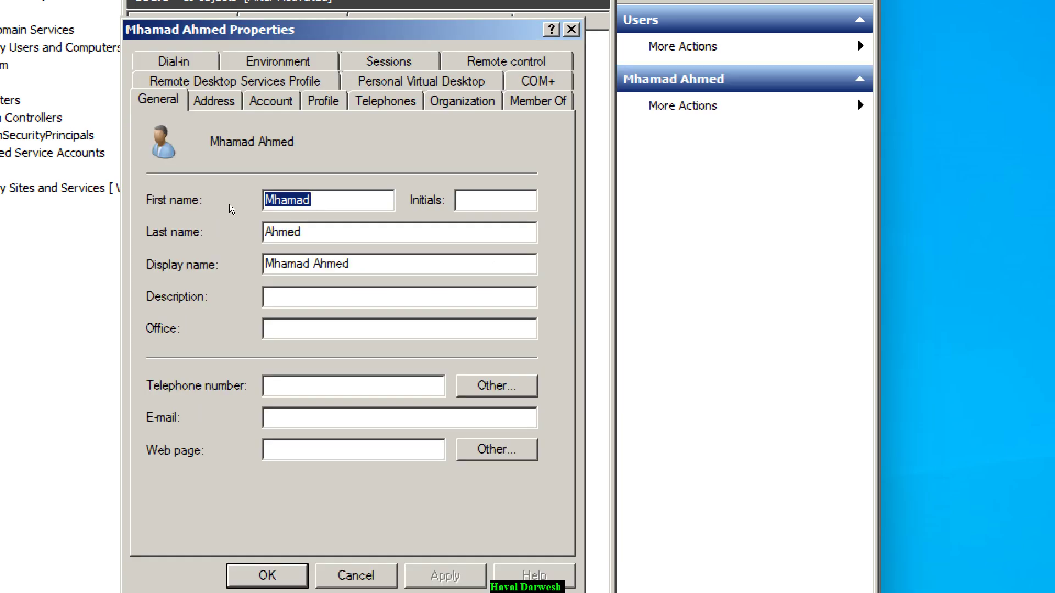
pyautogui.hotkey('ctrl', 'Tab')
pyautogui.hotkey('ctrl', 'Tab')
pyautogui.hotkey('alt', 'h')
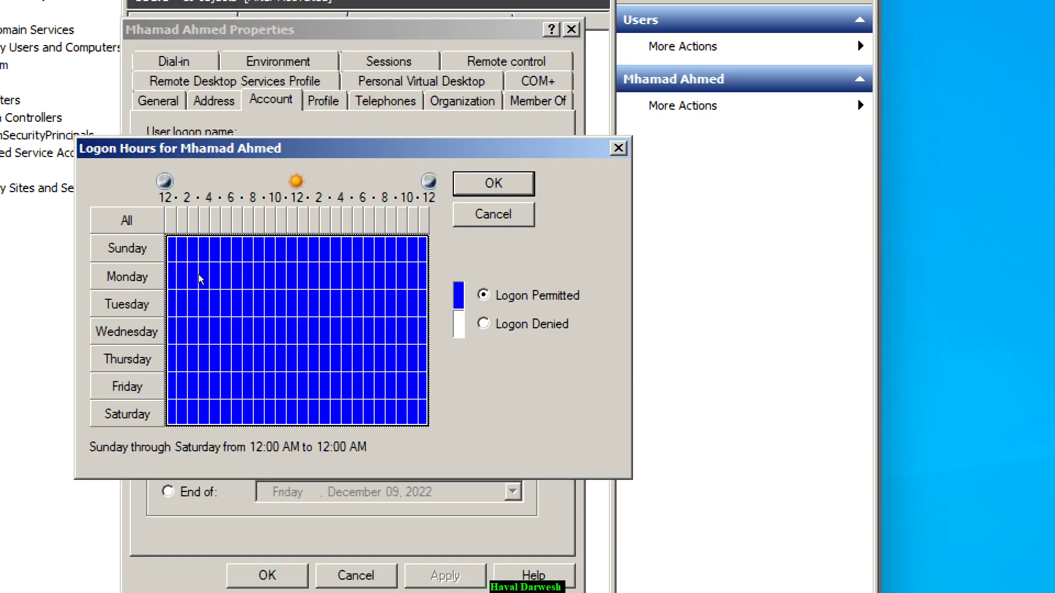
pyautogui.press('Escape')
pyautogui.press('Tab')
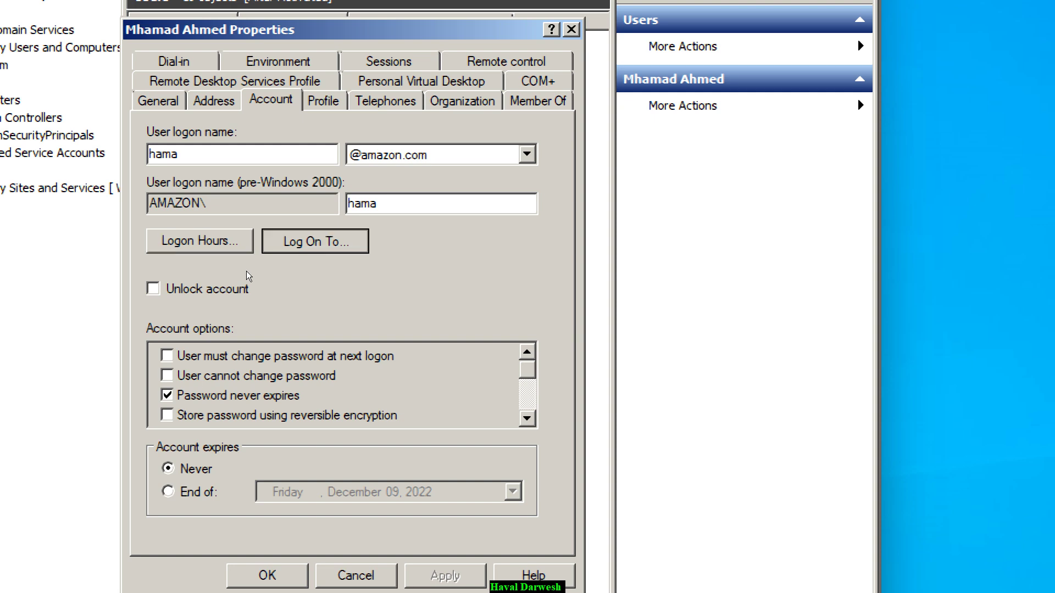
pyautogui.press('Return')
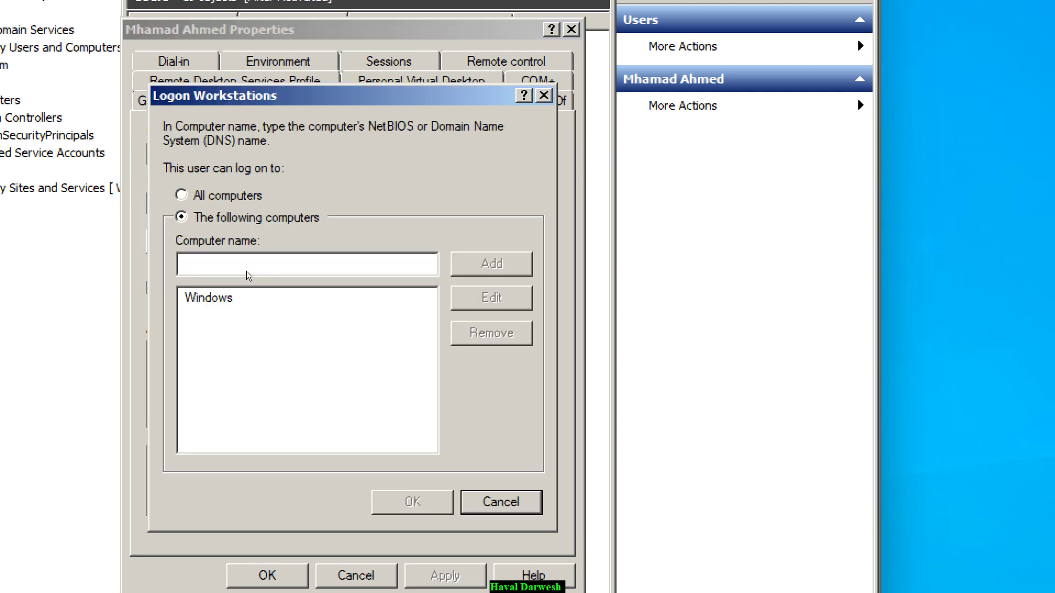
pyautogui.press('Escape')
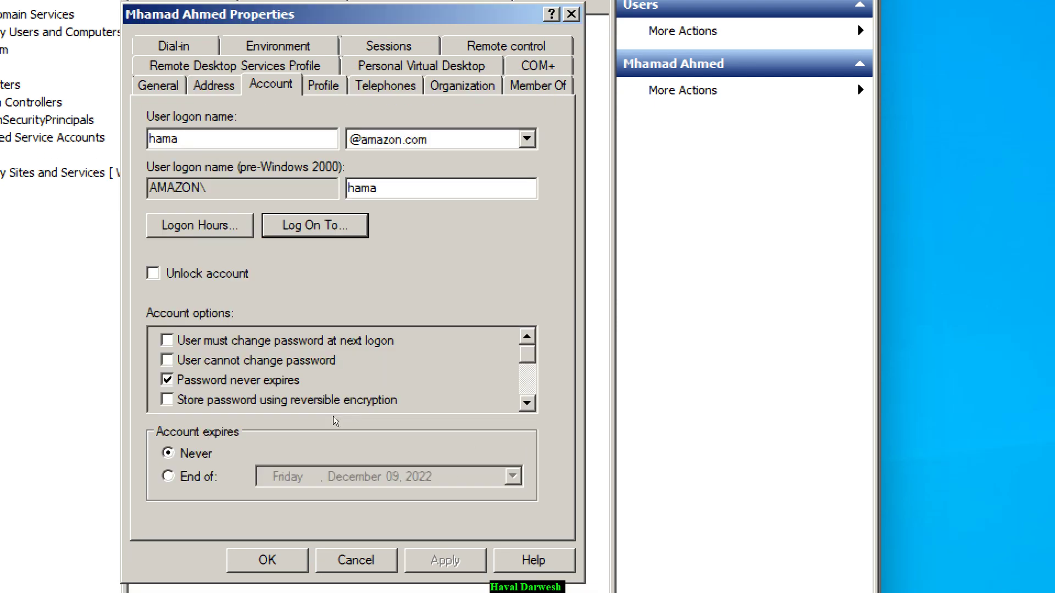
pyautogui.press('Escape')
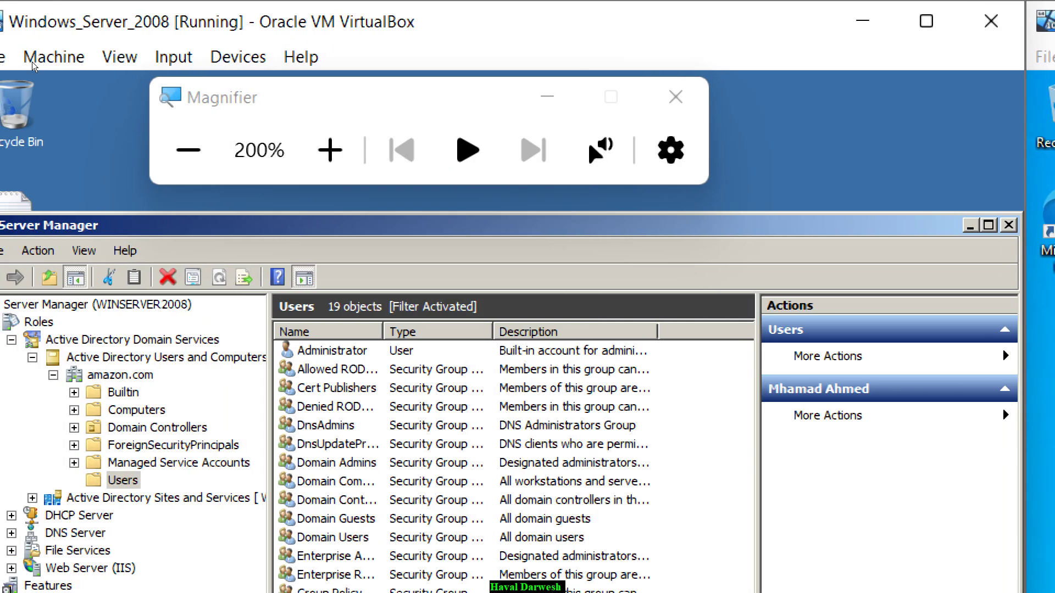